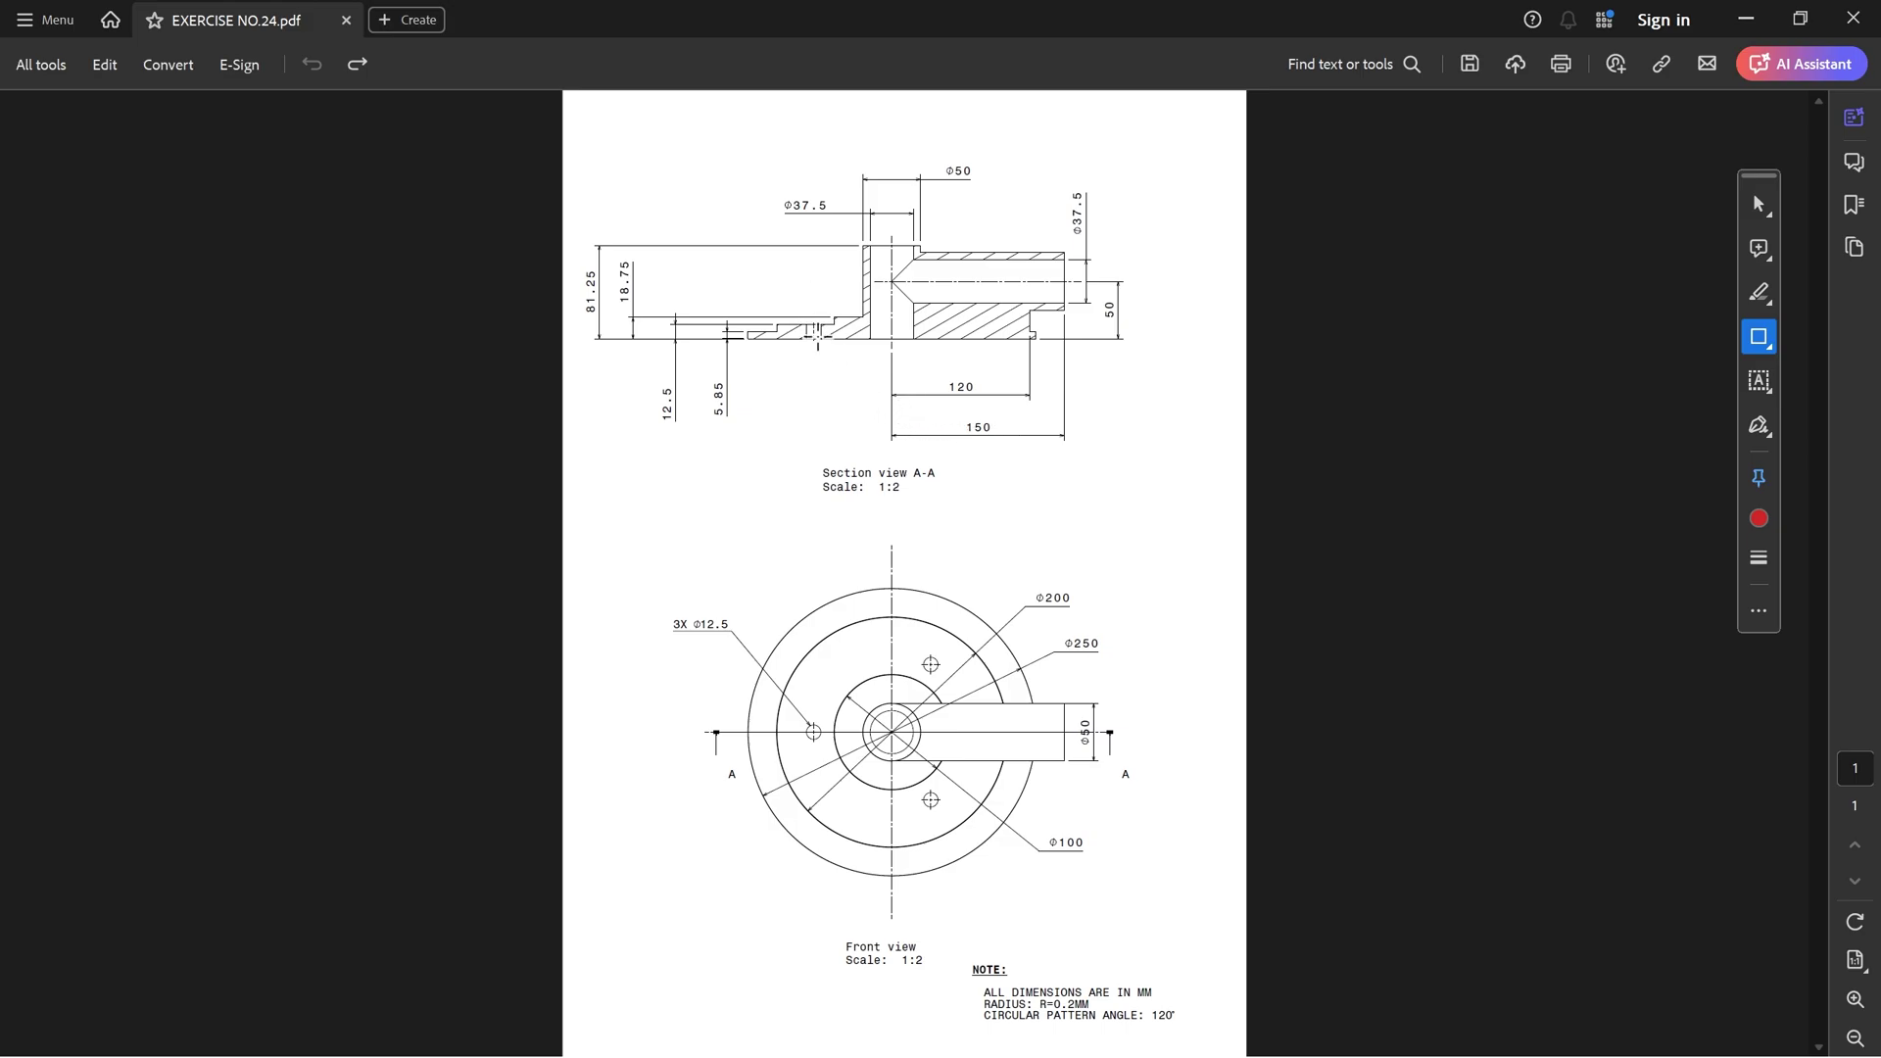
- In Acrobat, box the stepped flange of section A-A with a red rectangle, then return to CATIA
{"action": "scroll", "coordinate": [815, 319], "scroll_direction": "up", "scroll_amount": 4, "text": "ctrl"}
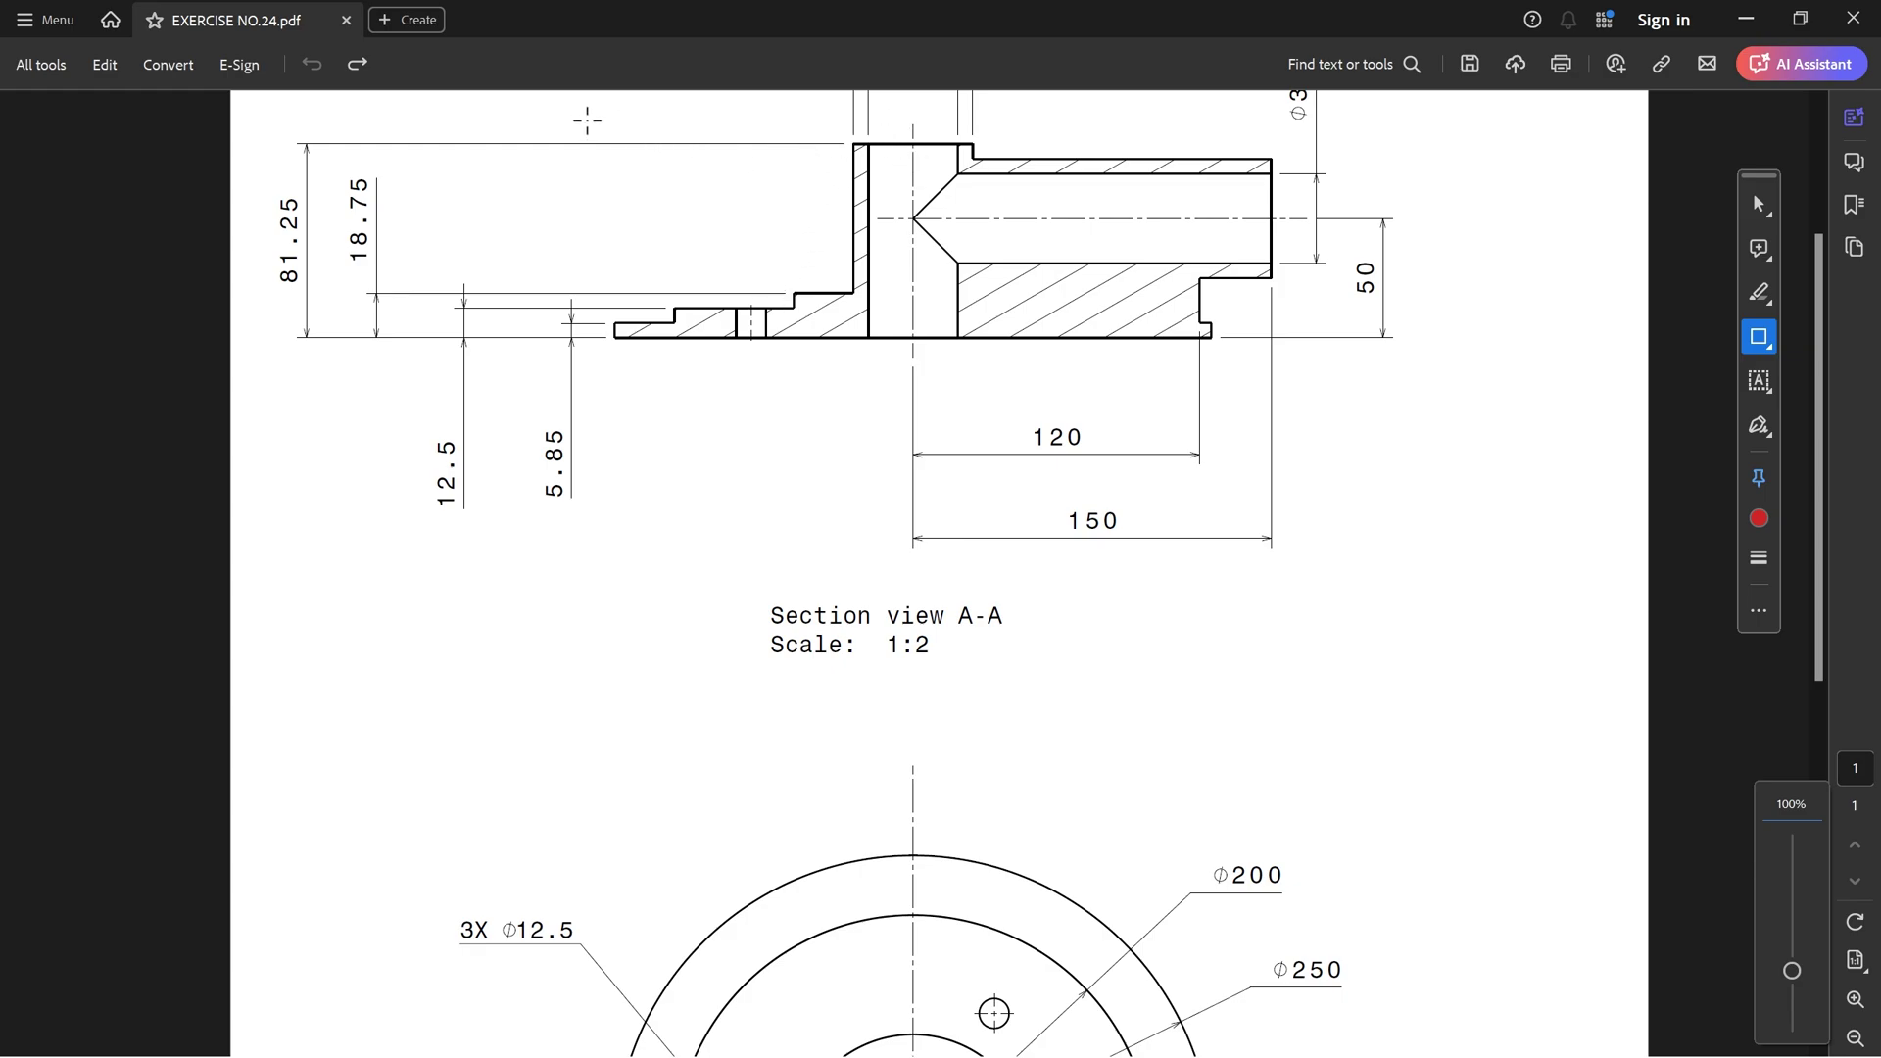
{"action": "left_click_drag", "start_coordinate": [588, 119], "coordinate": [884, 365]}
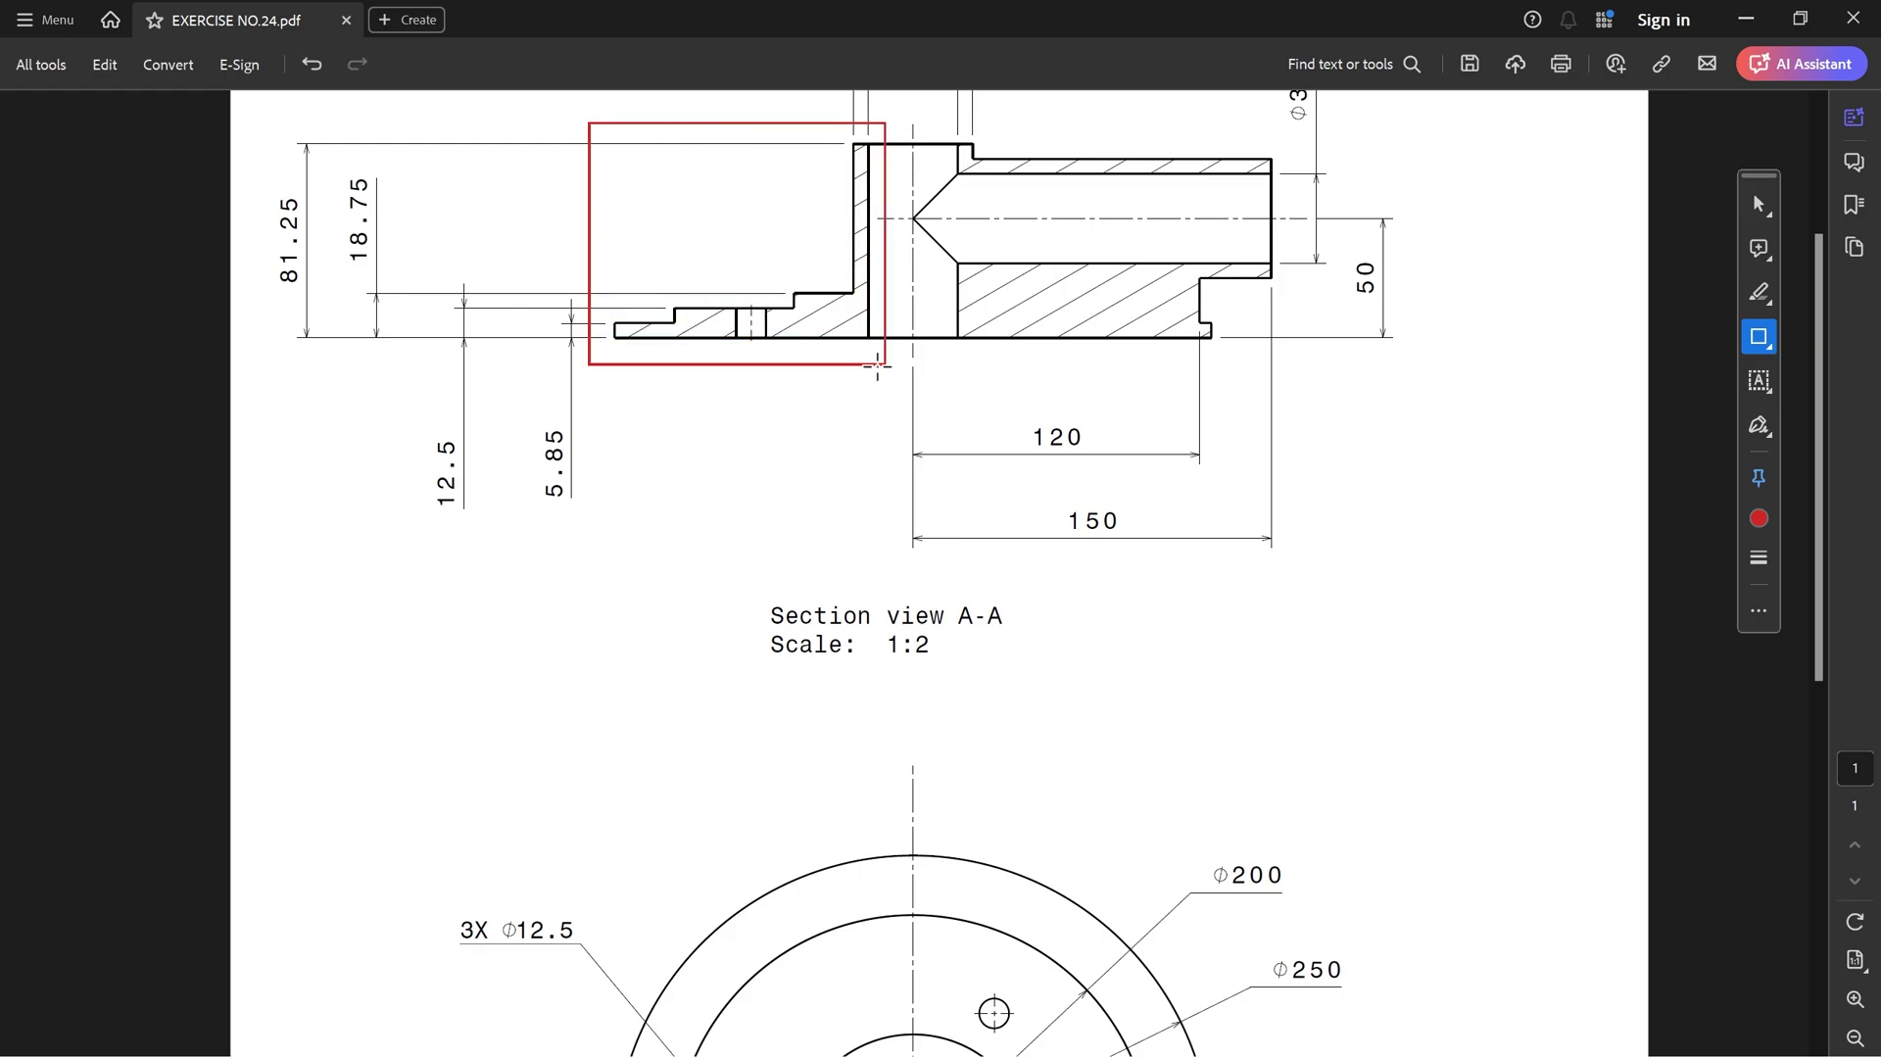
{"action": "key", "text": "alt+Tab"}
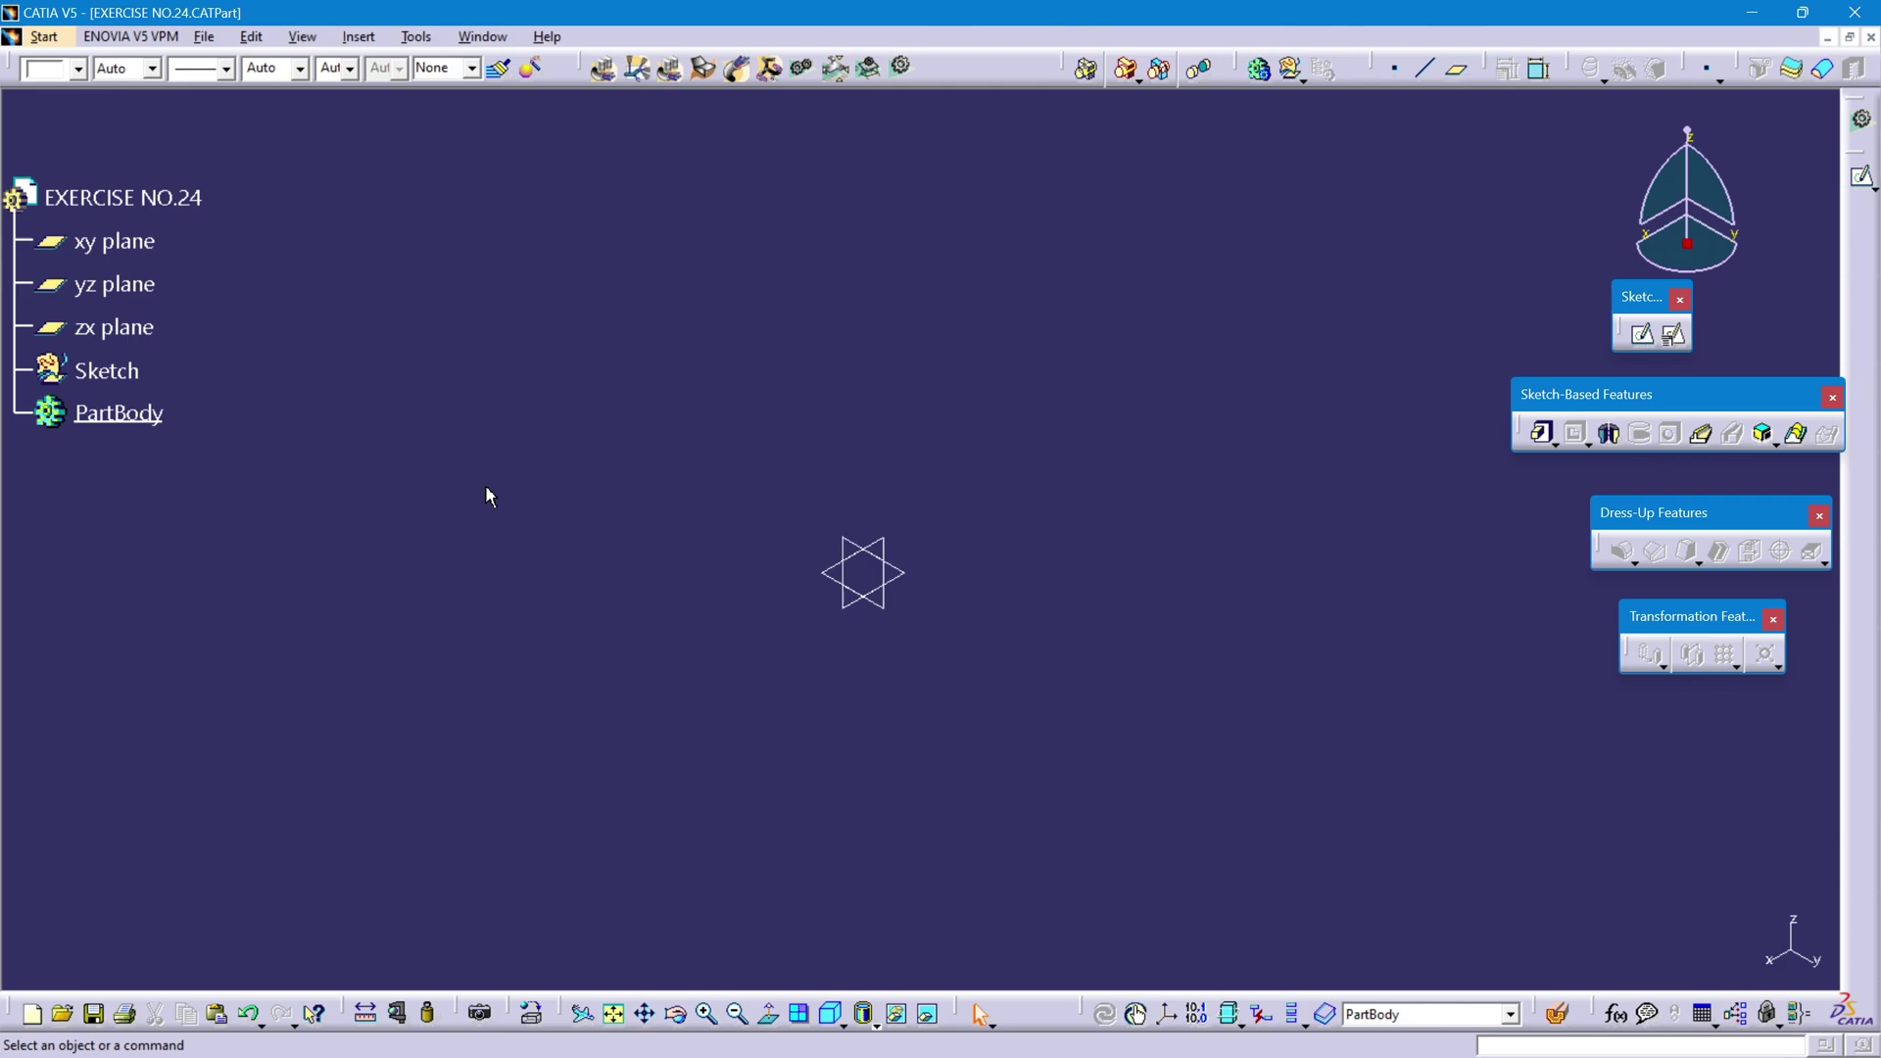
- Insert two new bodies and rename Body.4 to TUBE
{"action": "left_click", "coordinate": [1258, 70]}
{"action": "left_click", "coordinate": [1258, 69]}
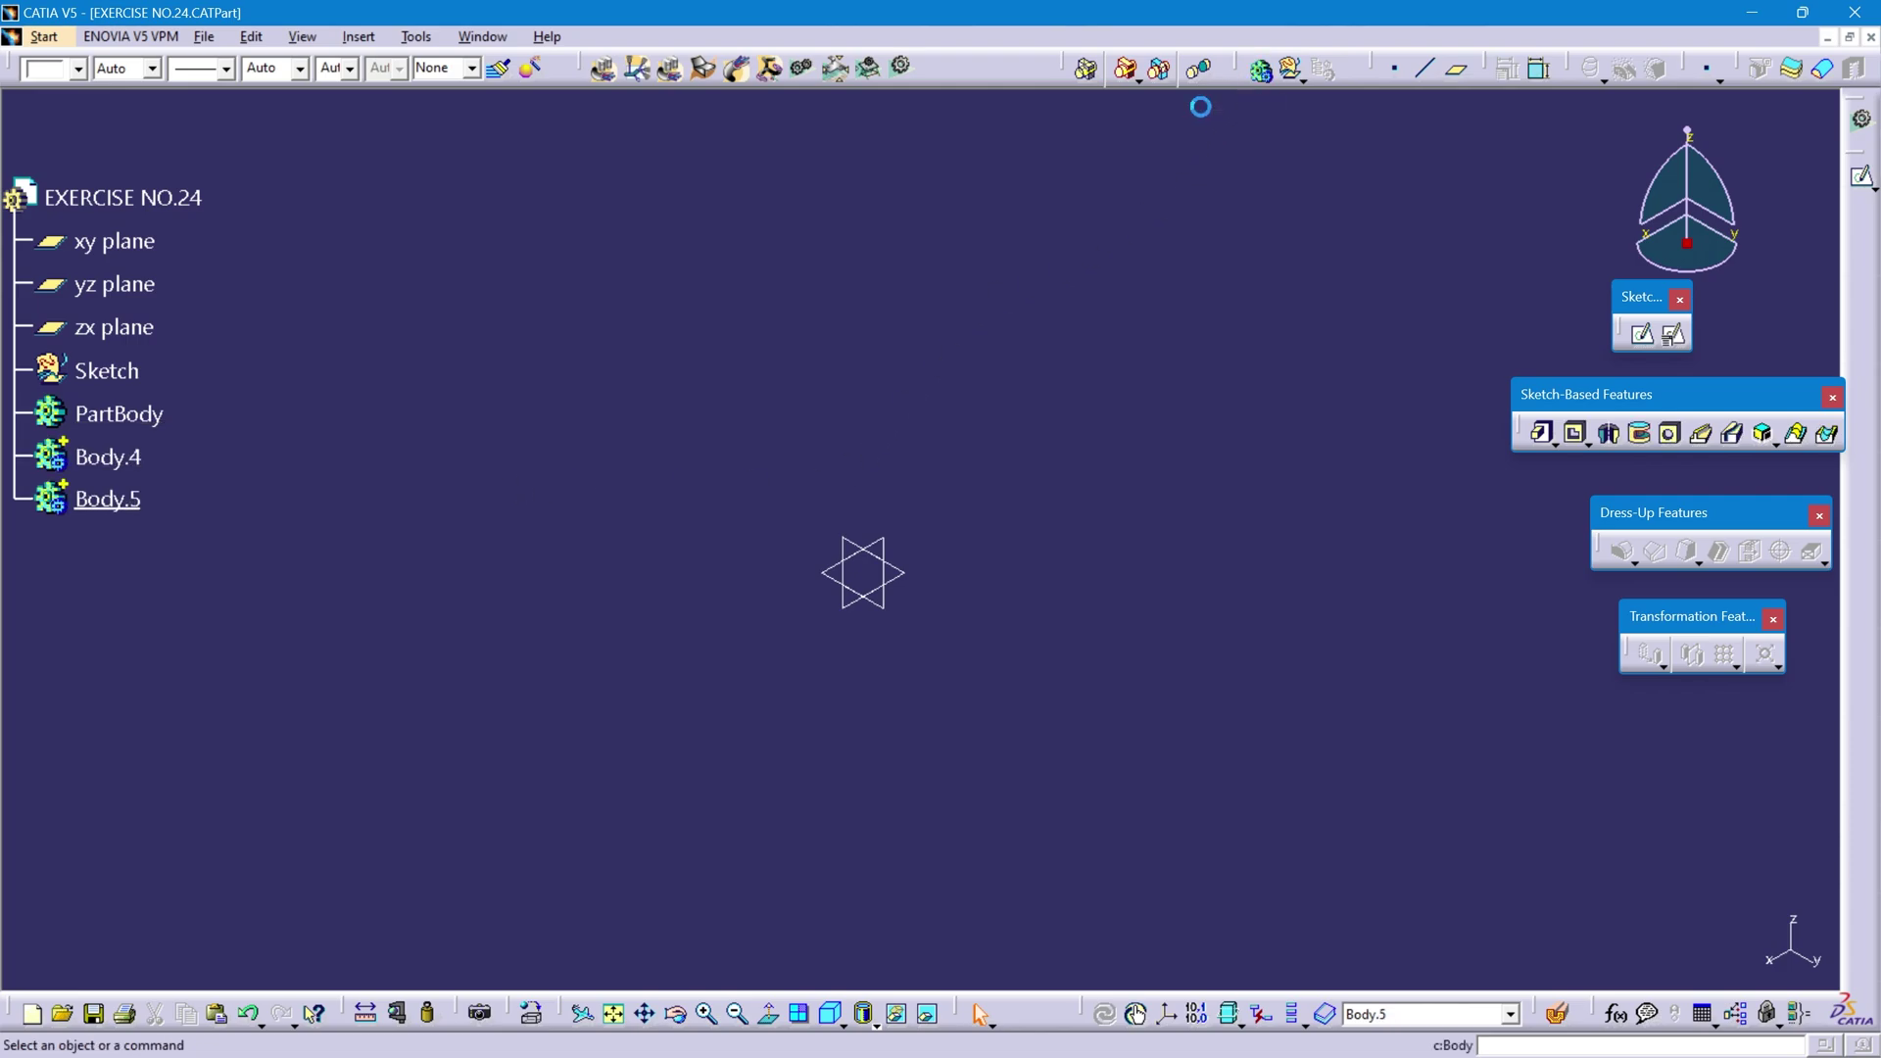
{"action": "left_click", "coordinate": [111, 455]}
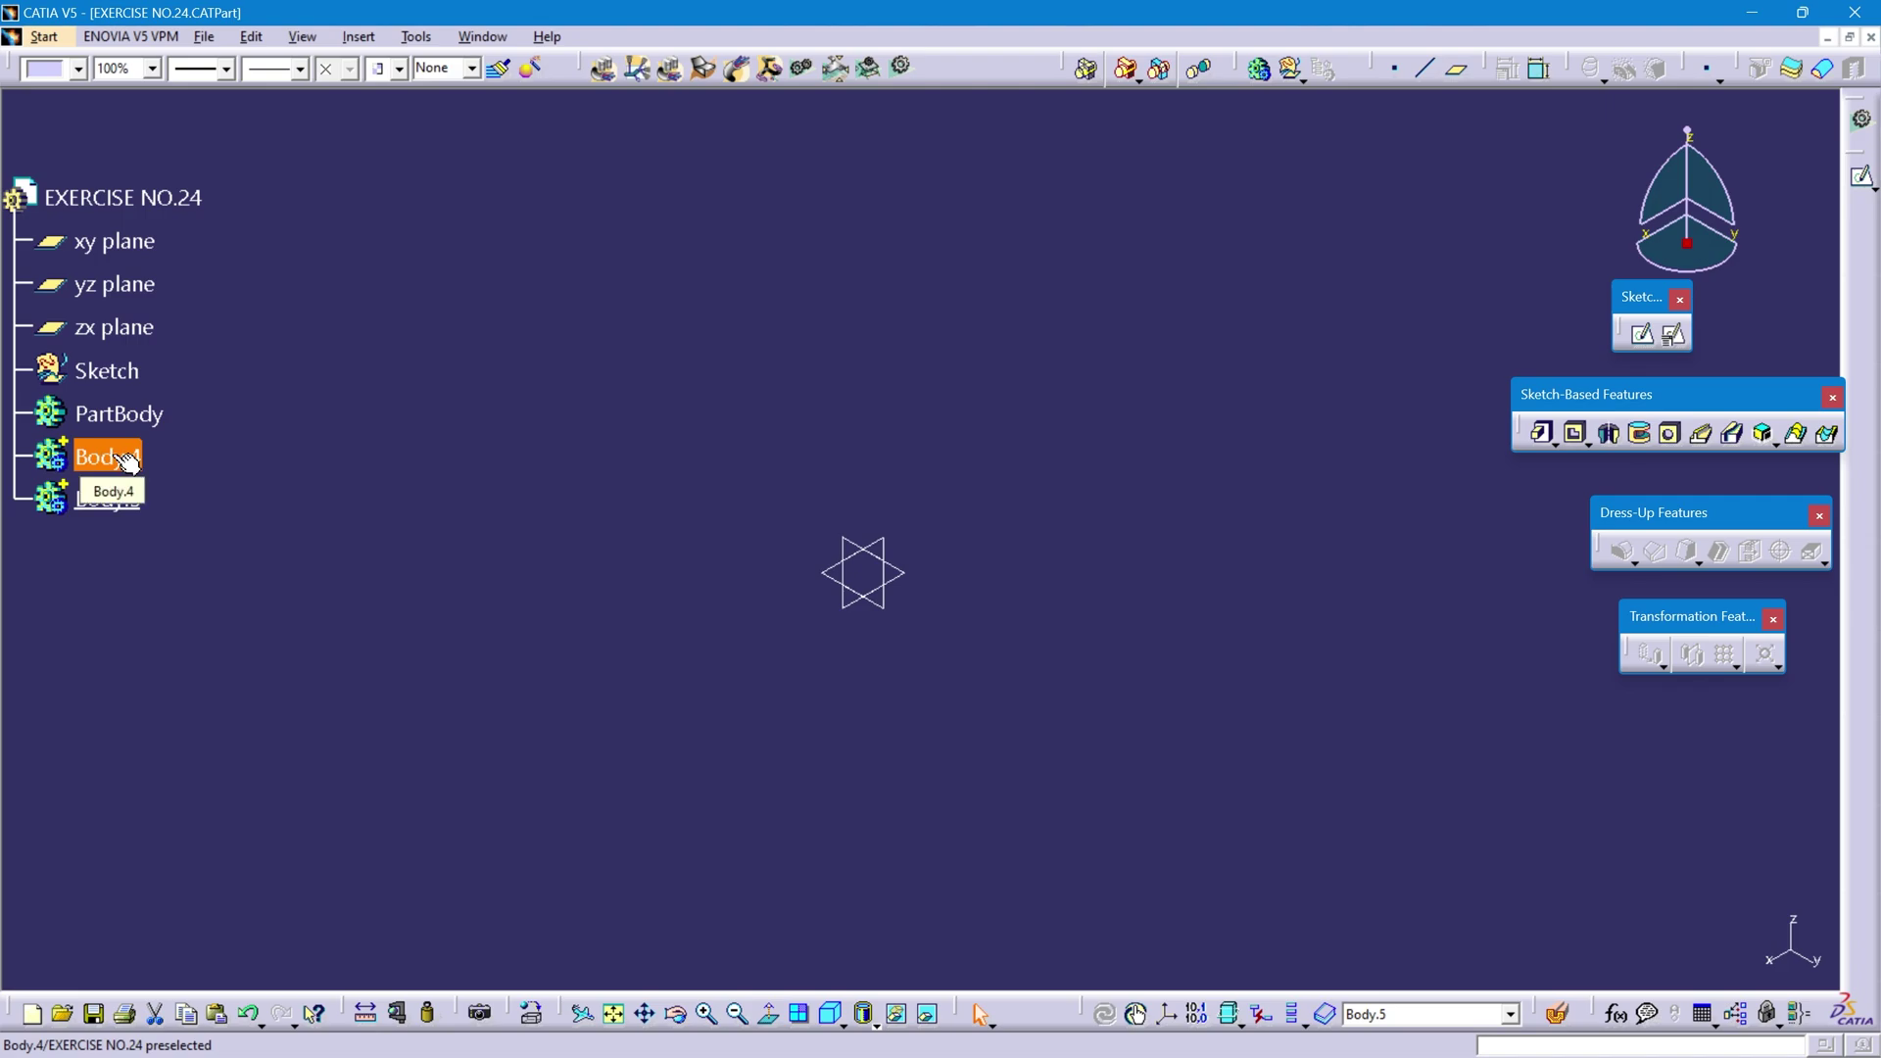
{"action": "key", "text": "alt+Return"}
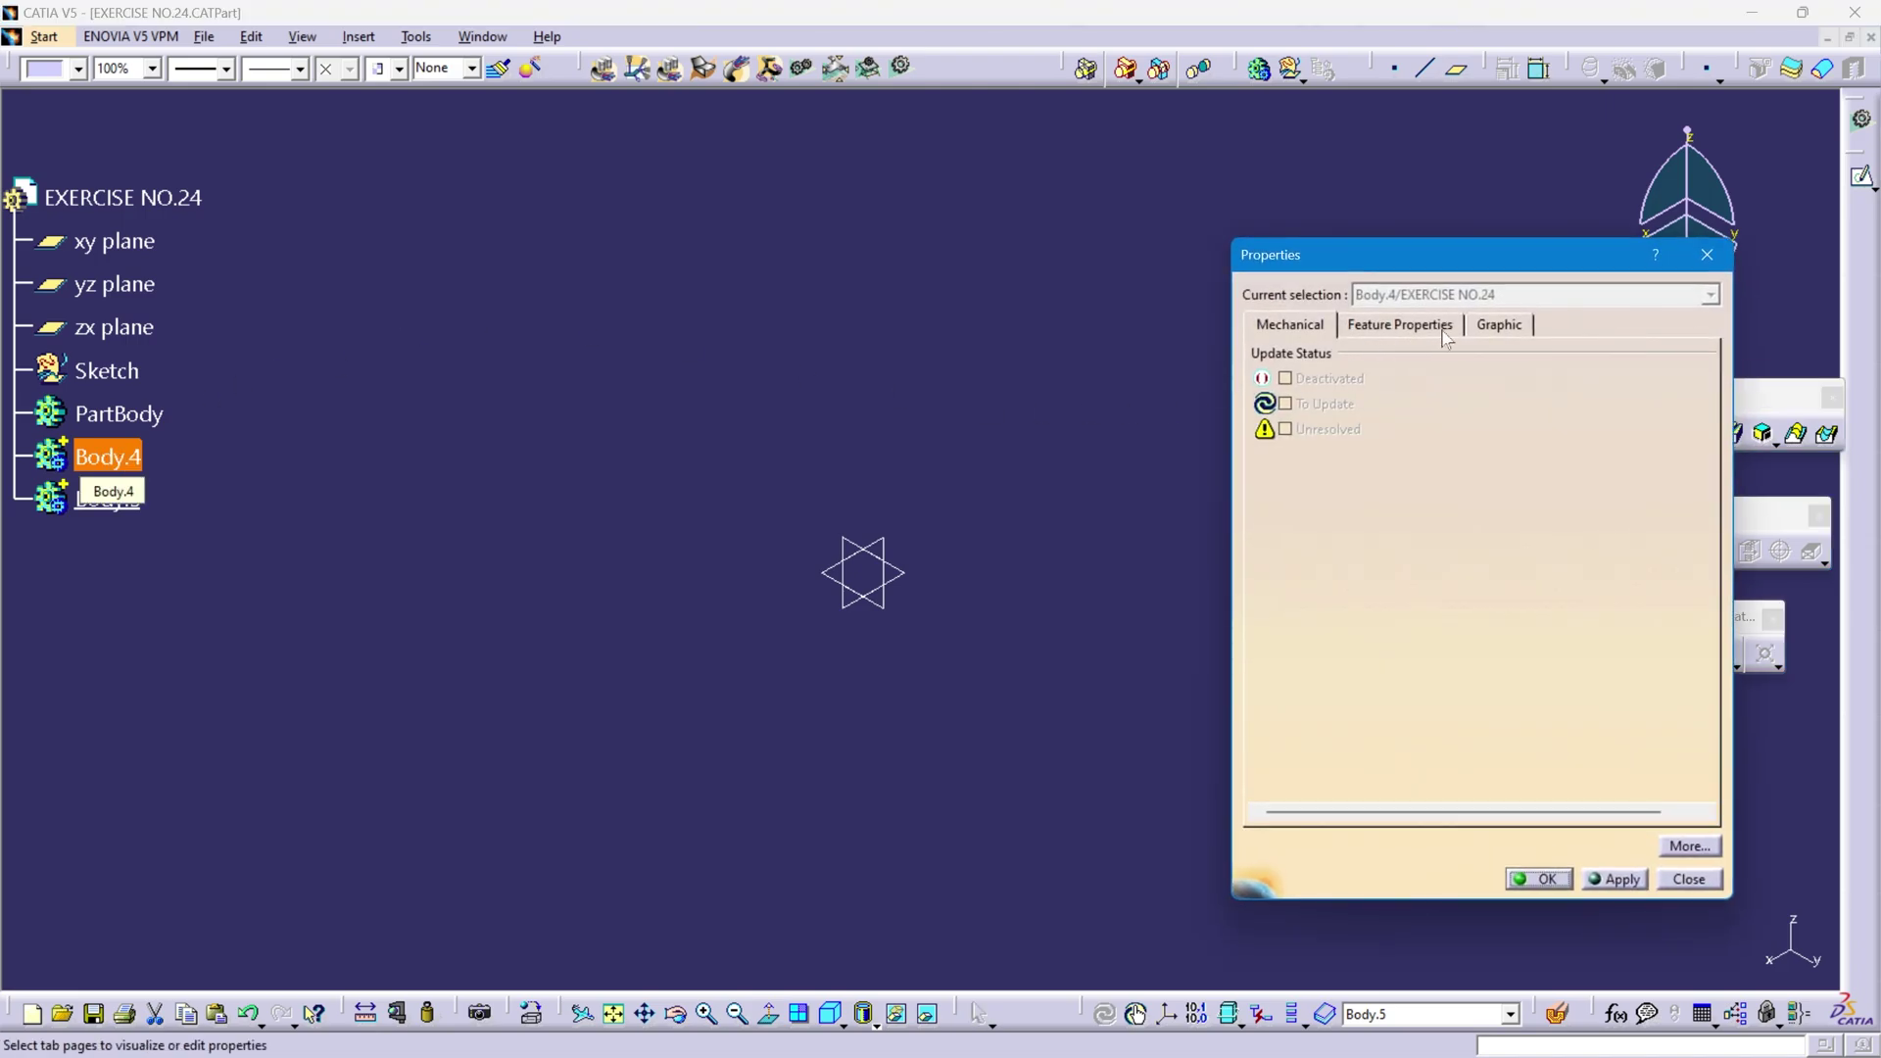
{"action": "left_click", "coordinate": [1399, 324]}
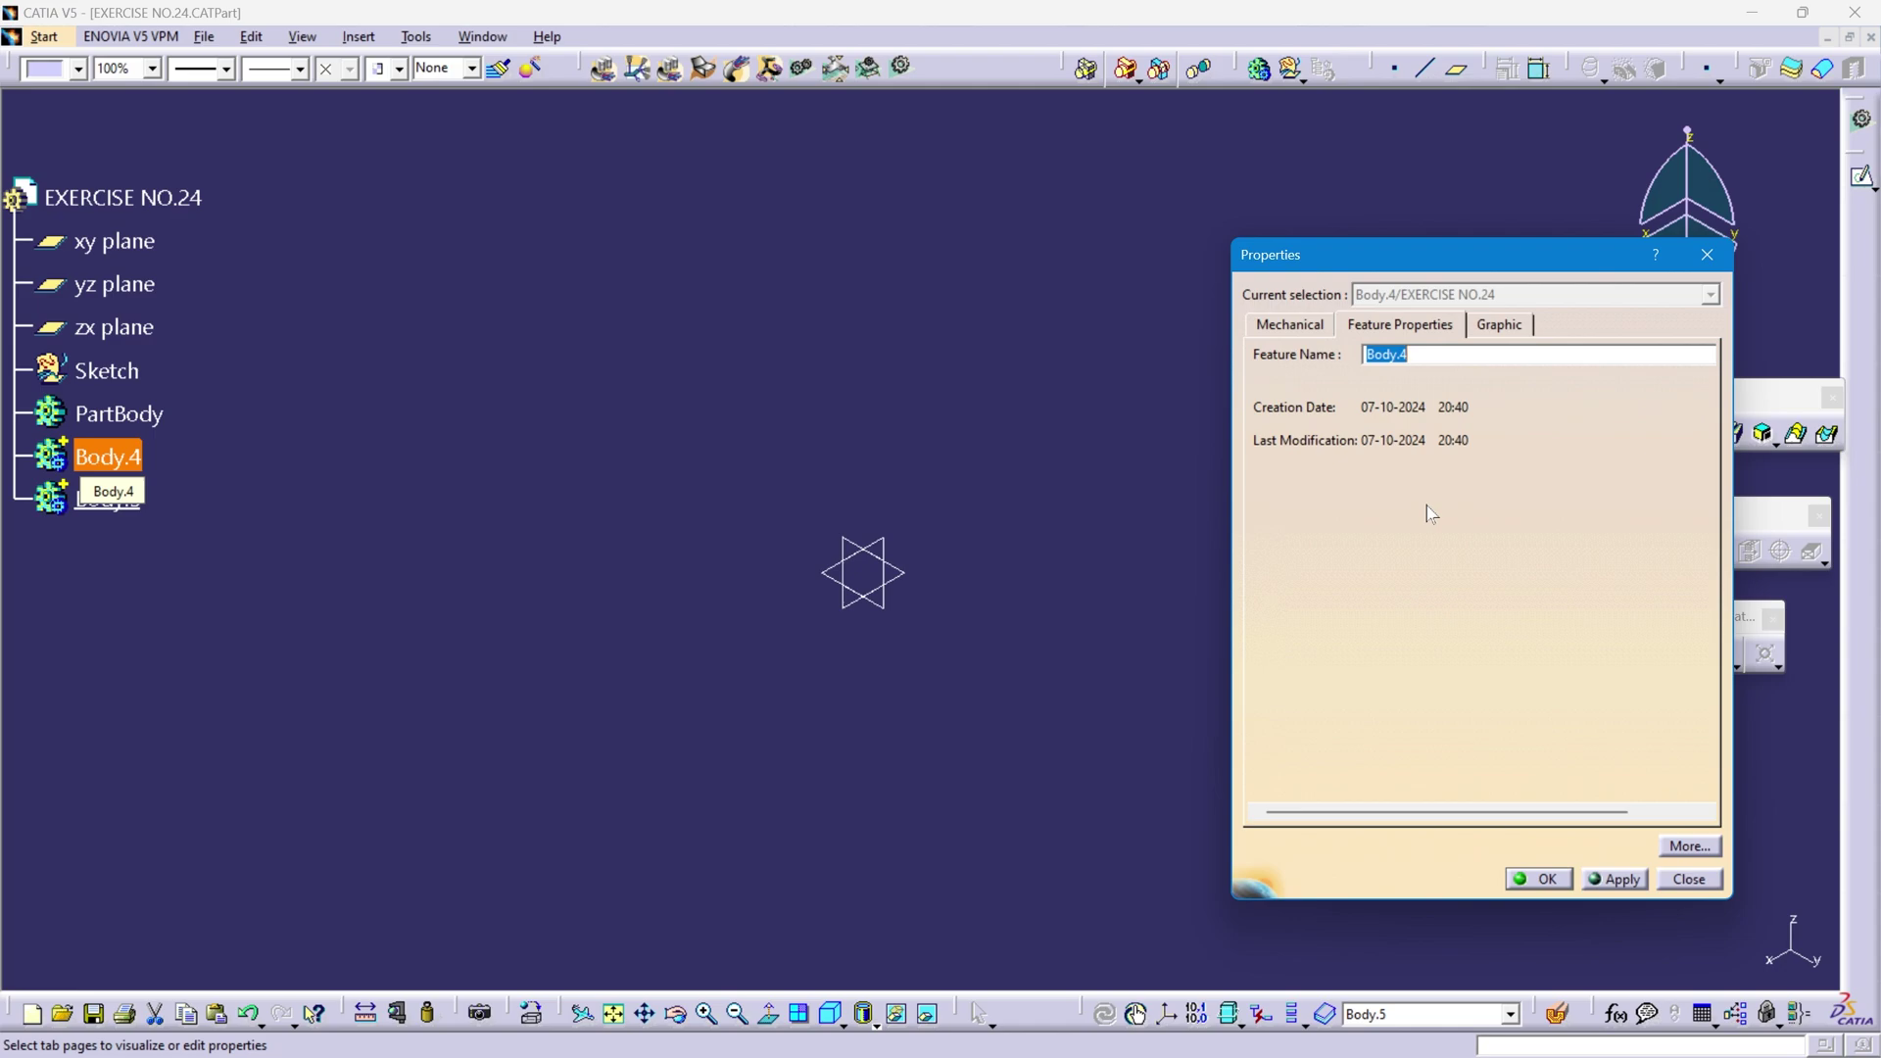
{"action": "type", "text": "t"}
{"action": "key", "text": "Return"}
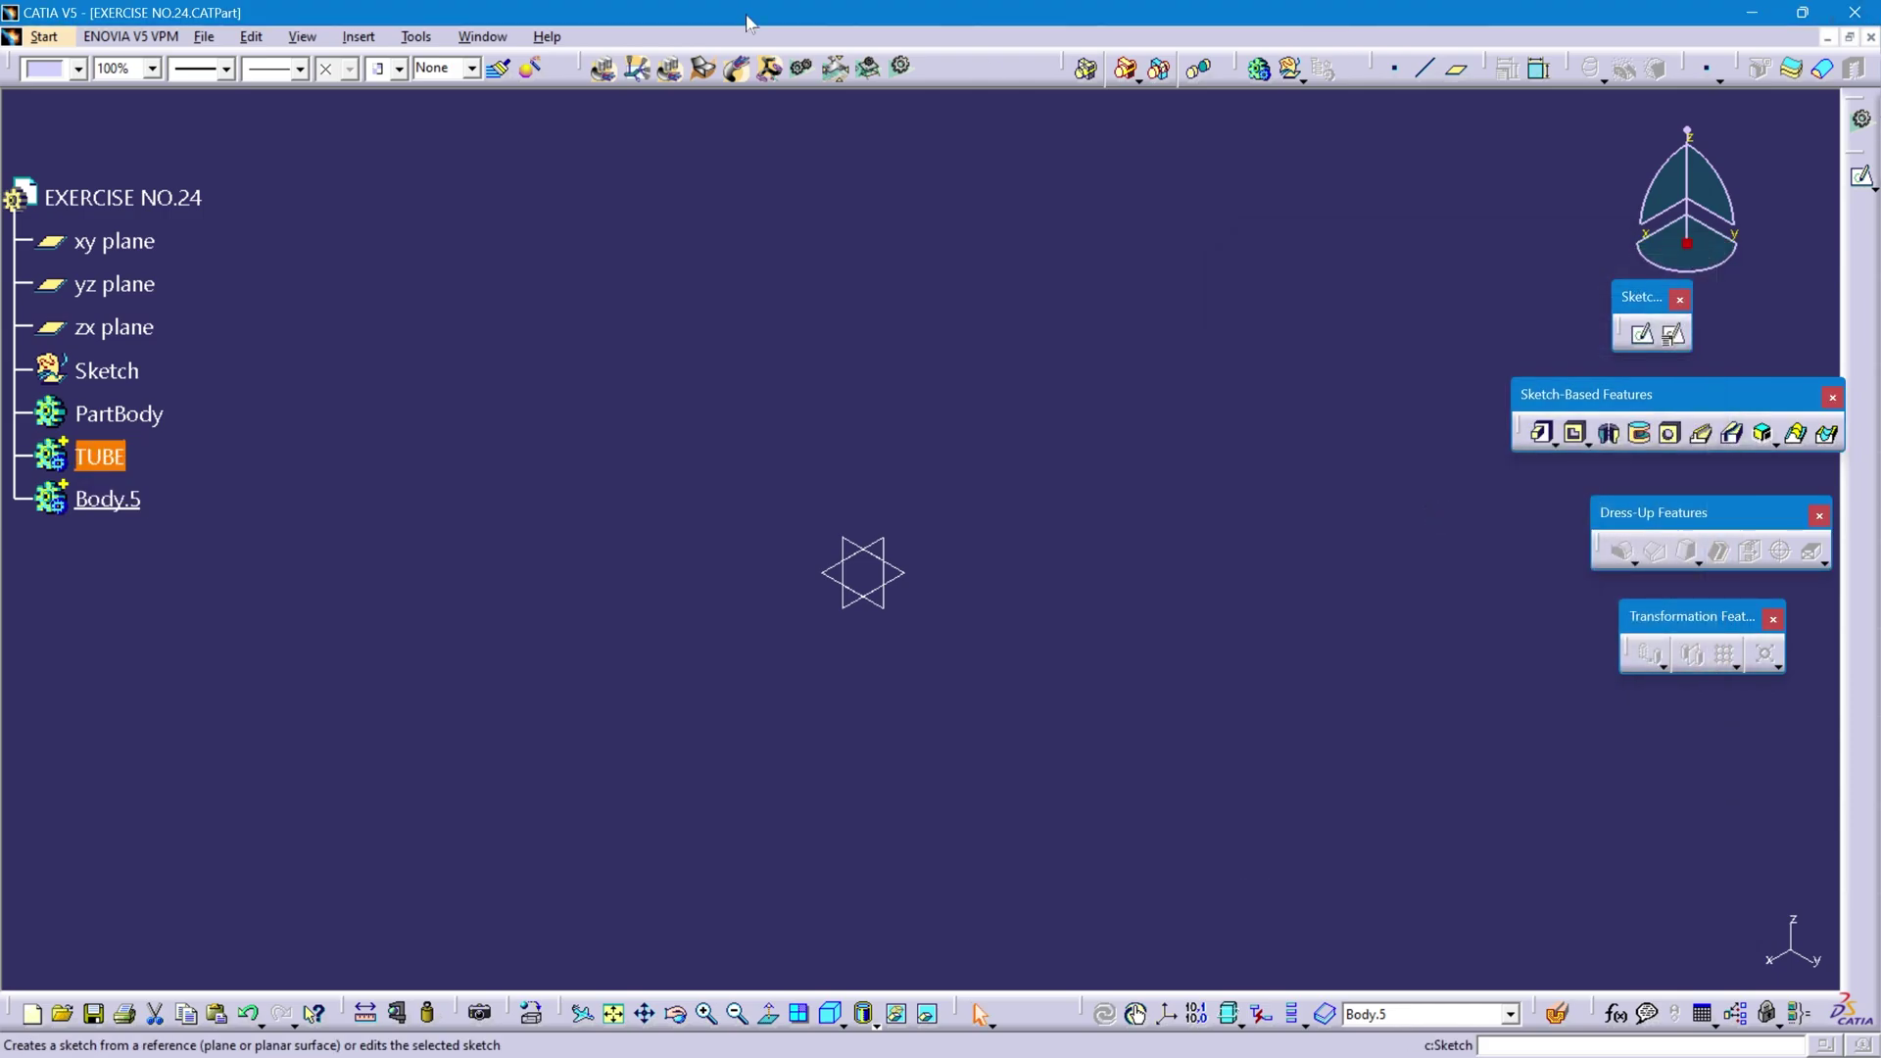
- Rename Body.5 to SQUERE BAR through its properties
{"action": "left_click", "coordinate": [118, 500]}
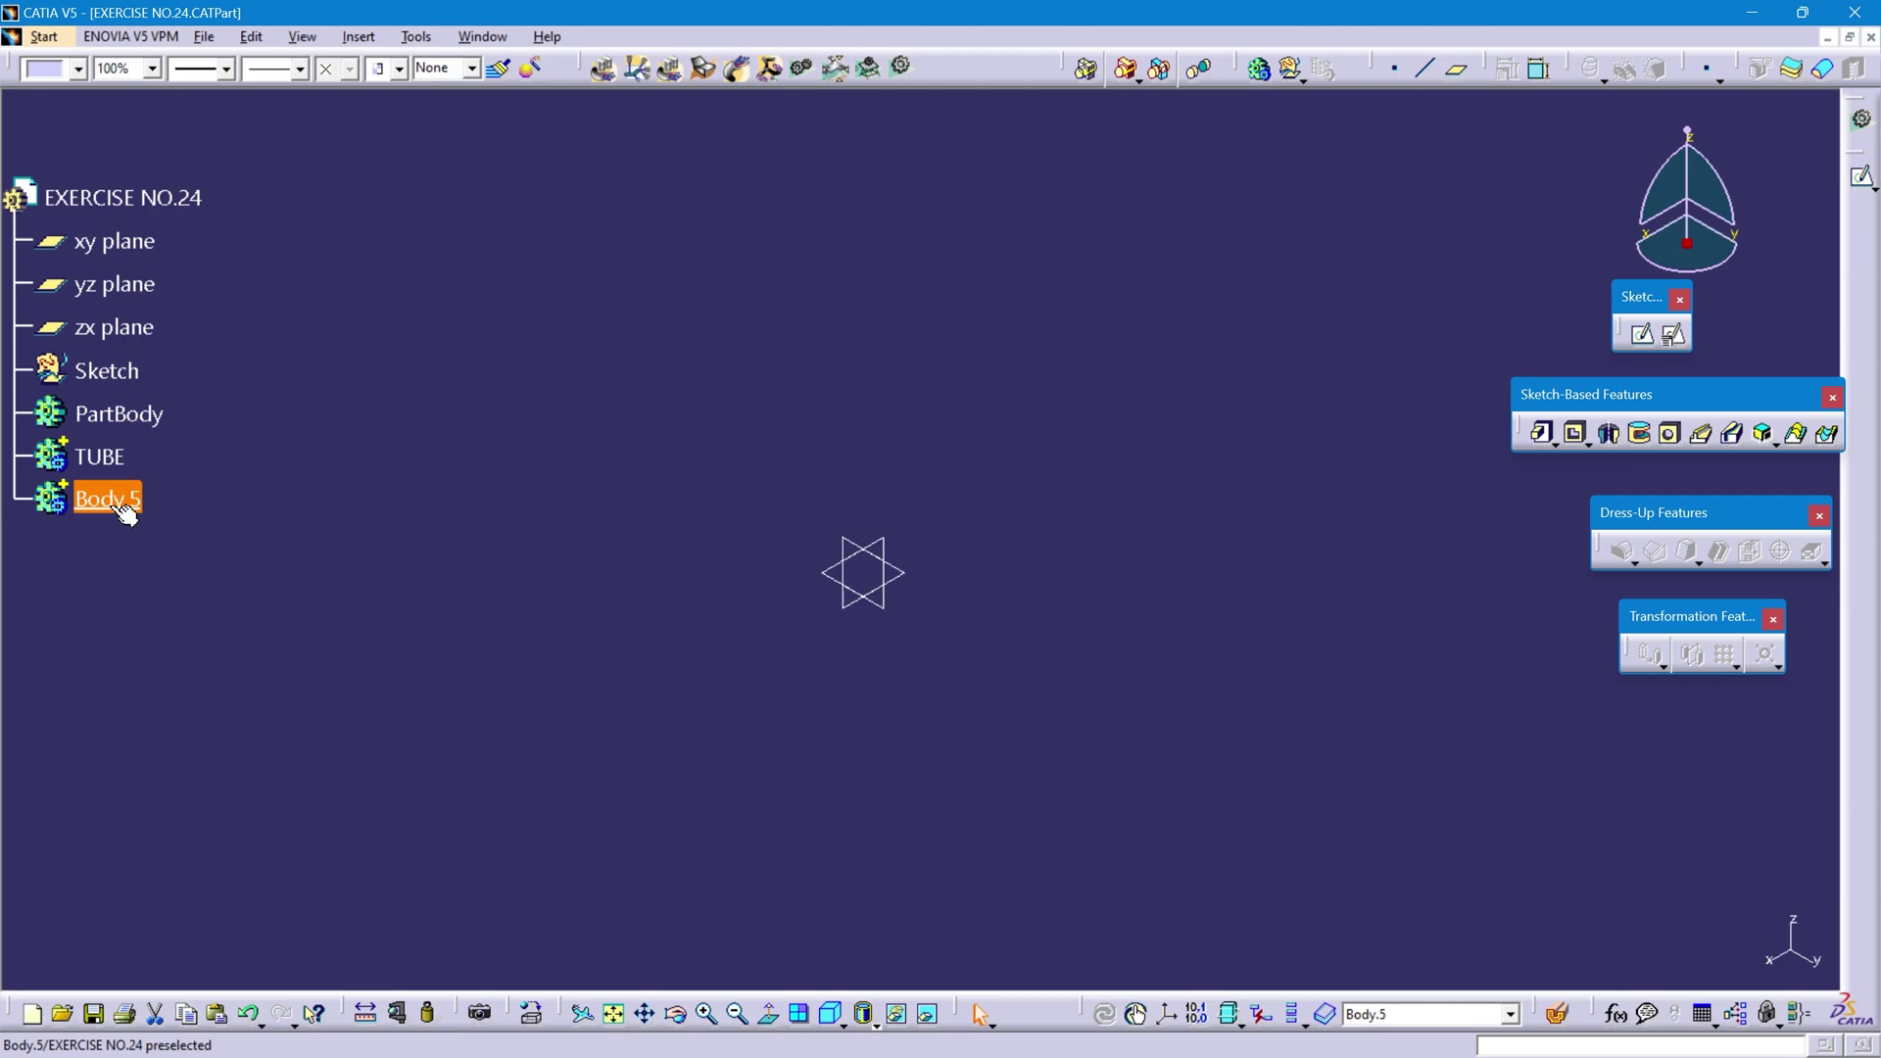
{"action": "key", "text": "alt+Return"}
{"action": "type", "text": "SQUERE BAR"}
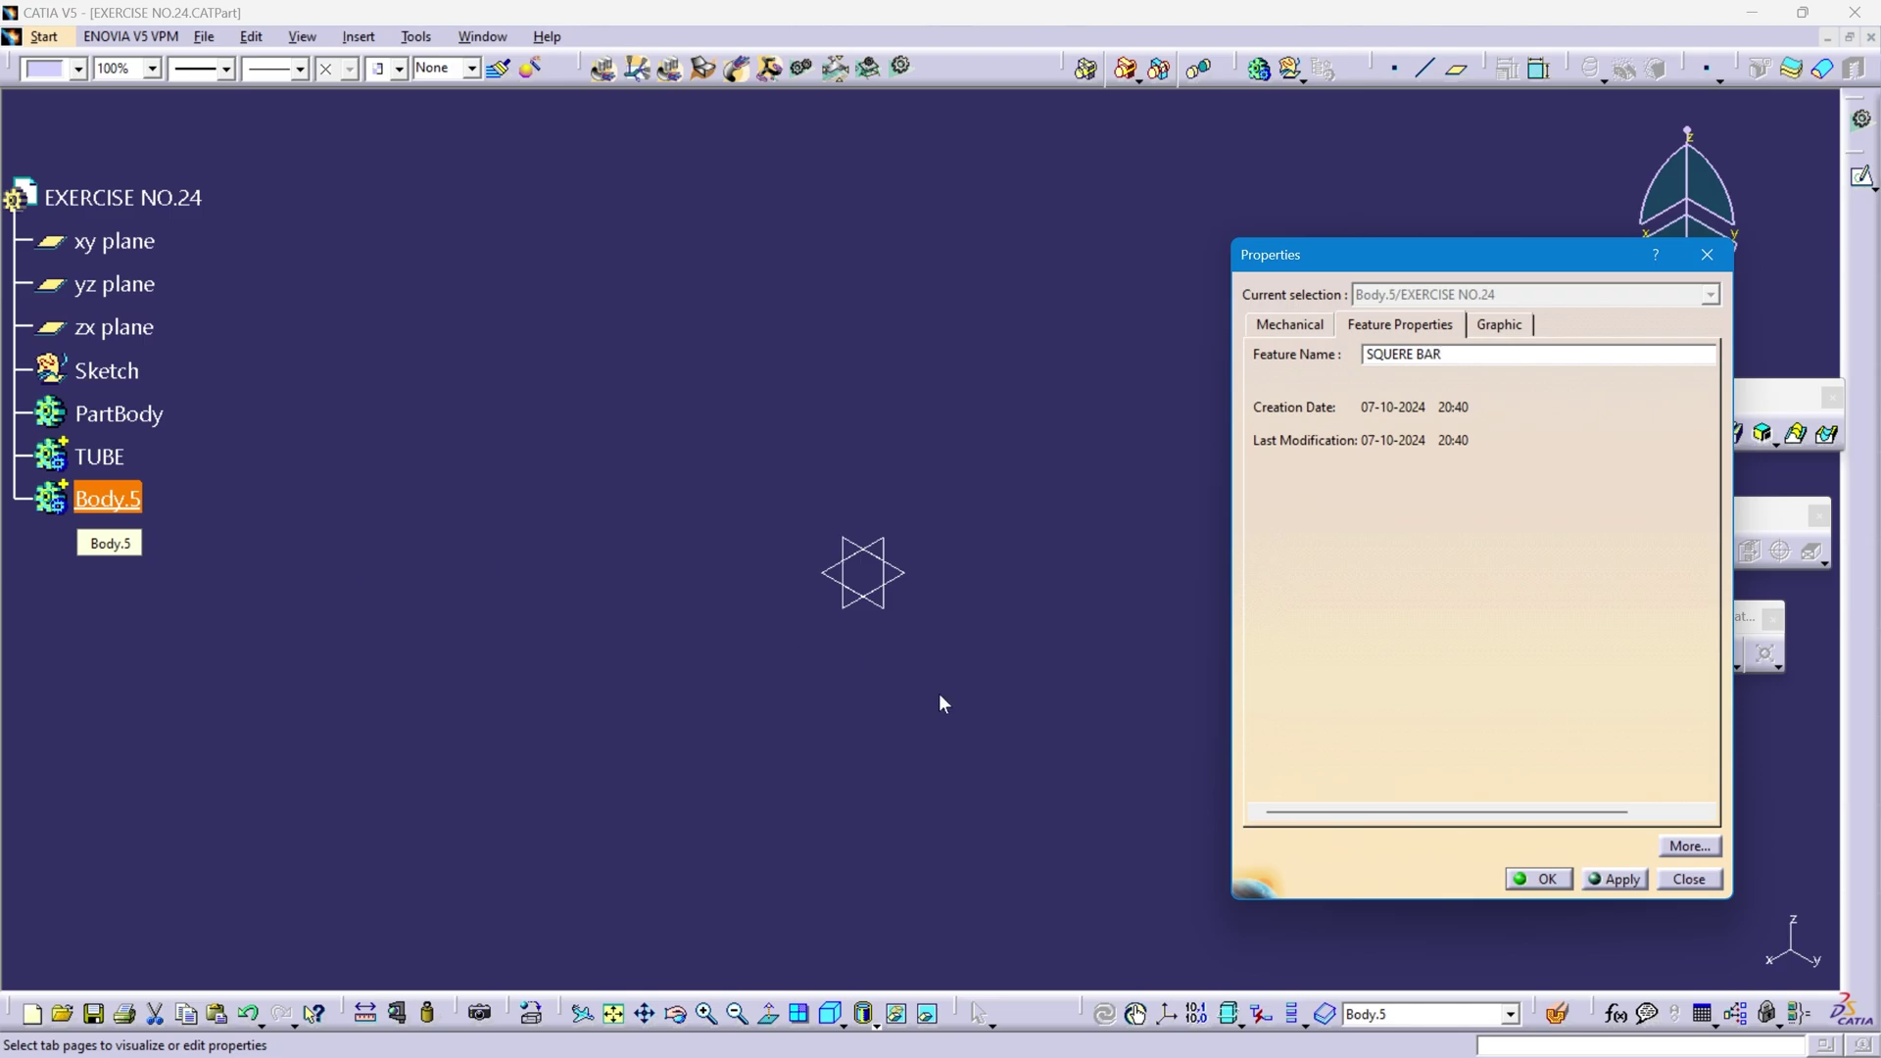
{"action": "left_click", "coordinate": [1542, 878]}
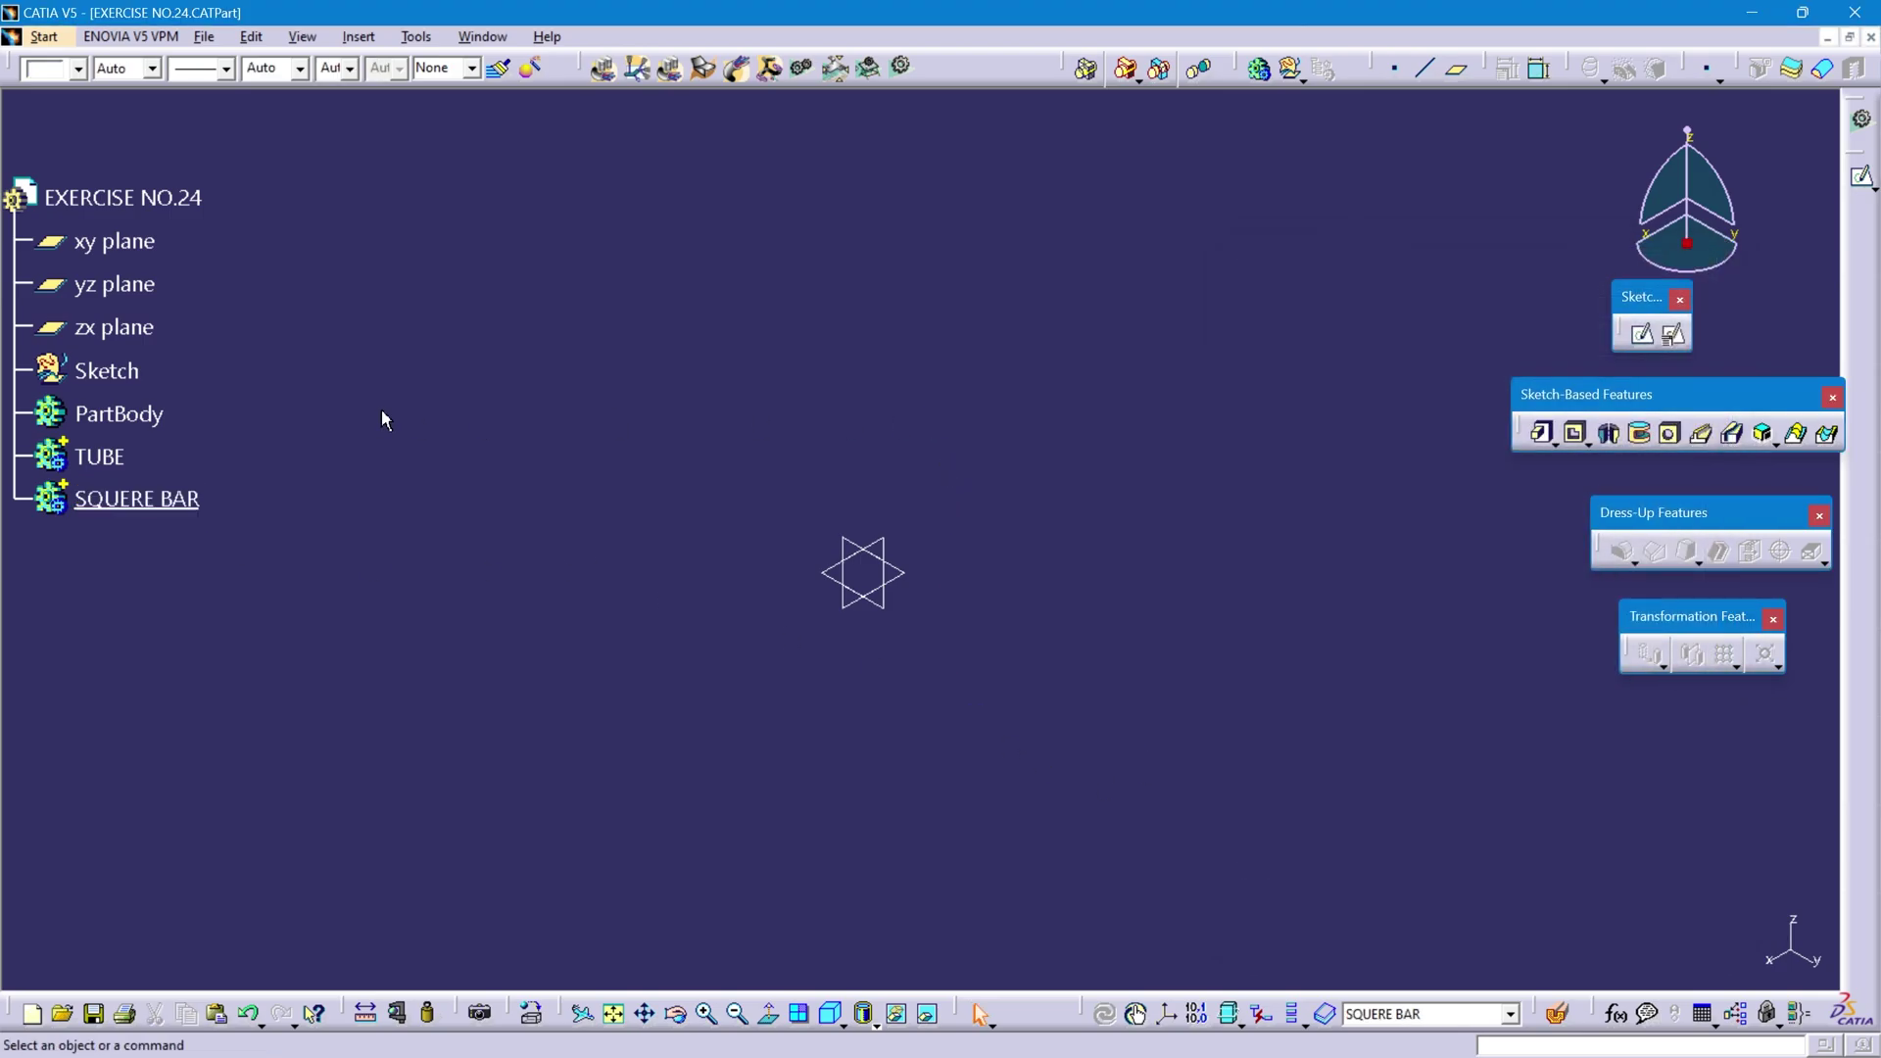
- Define the Sketch set as in-work object and create a positioned sketch on the yz plane
{"action": "left_click", "coordinate": [102, 372]}
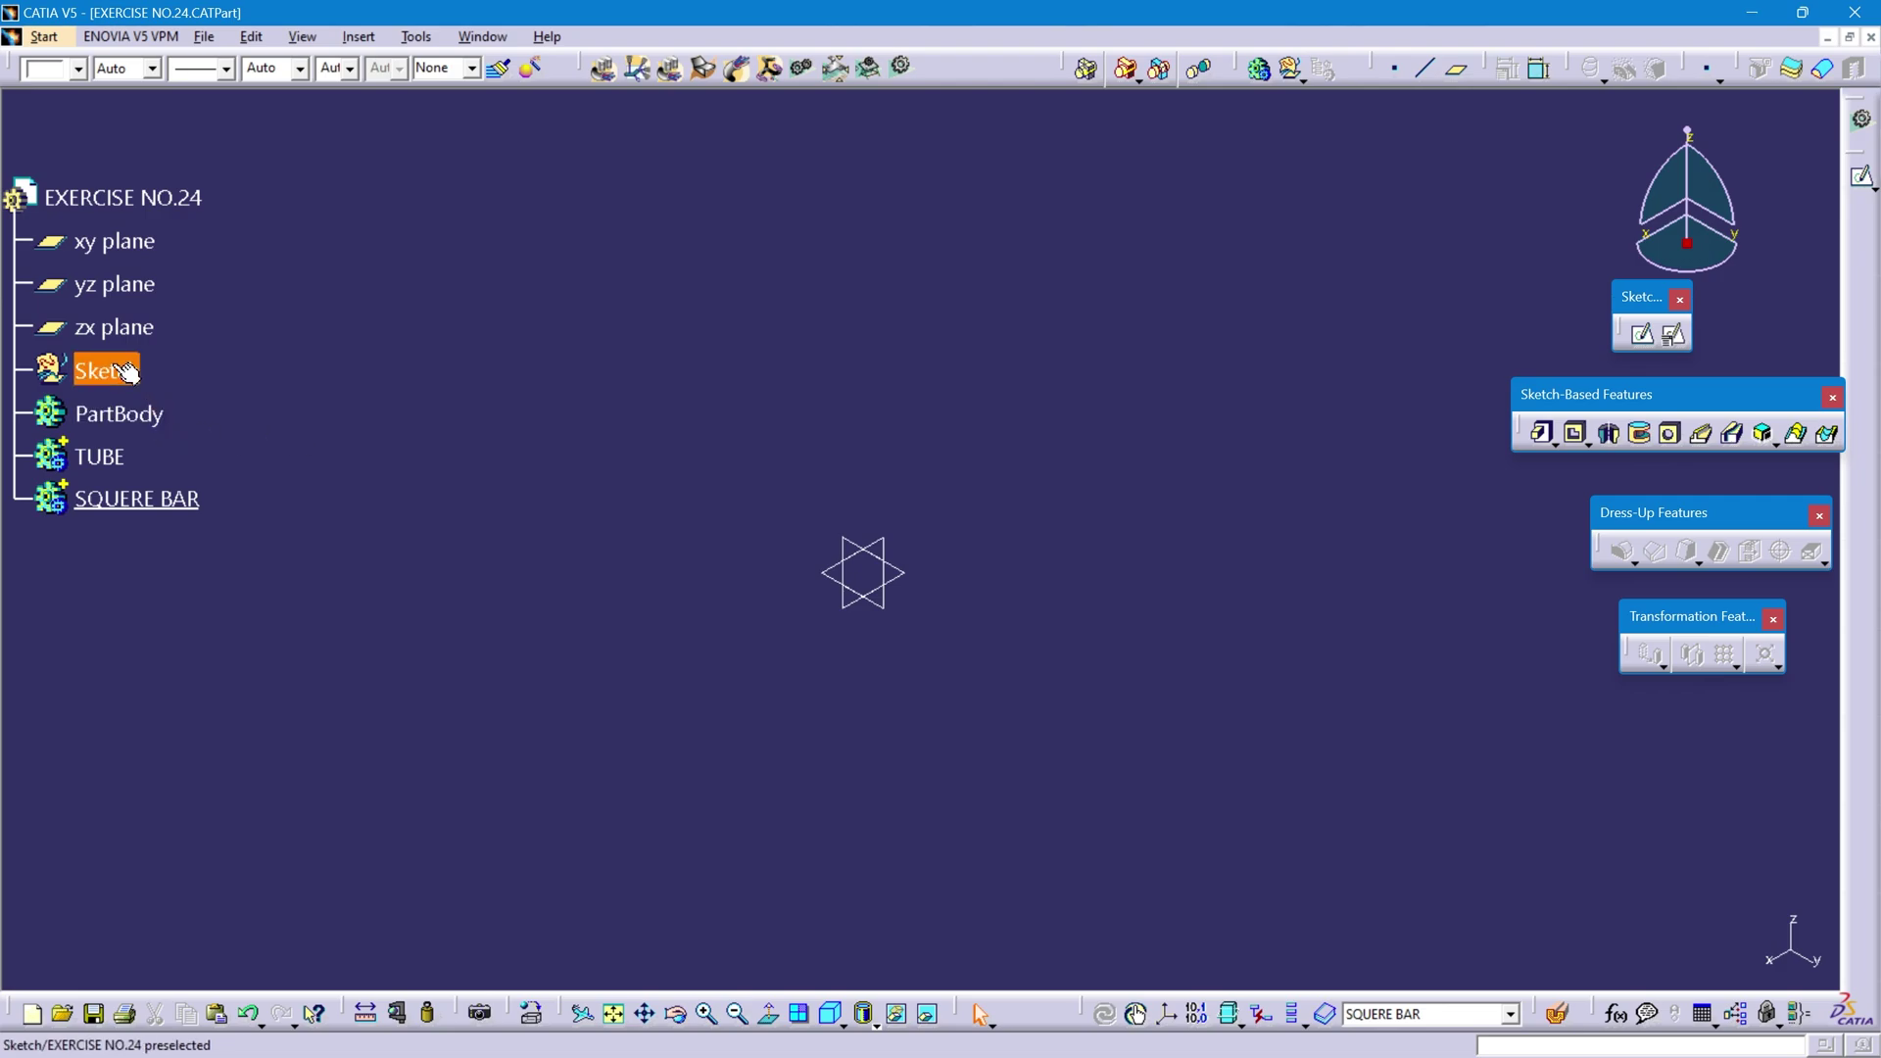
{"action": "right_click", "coordinate": [115, 373]}
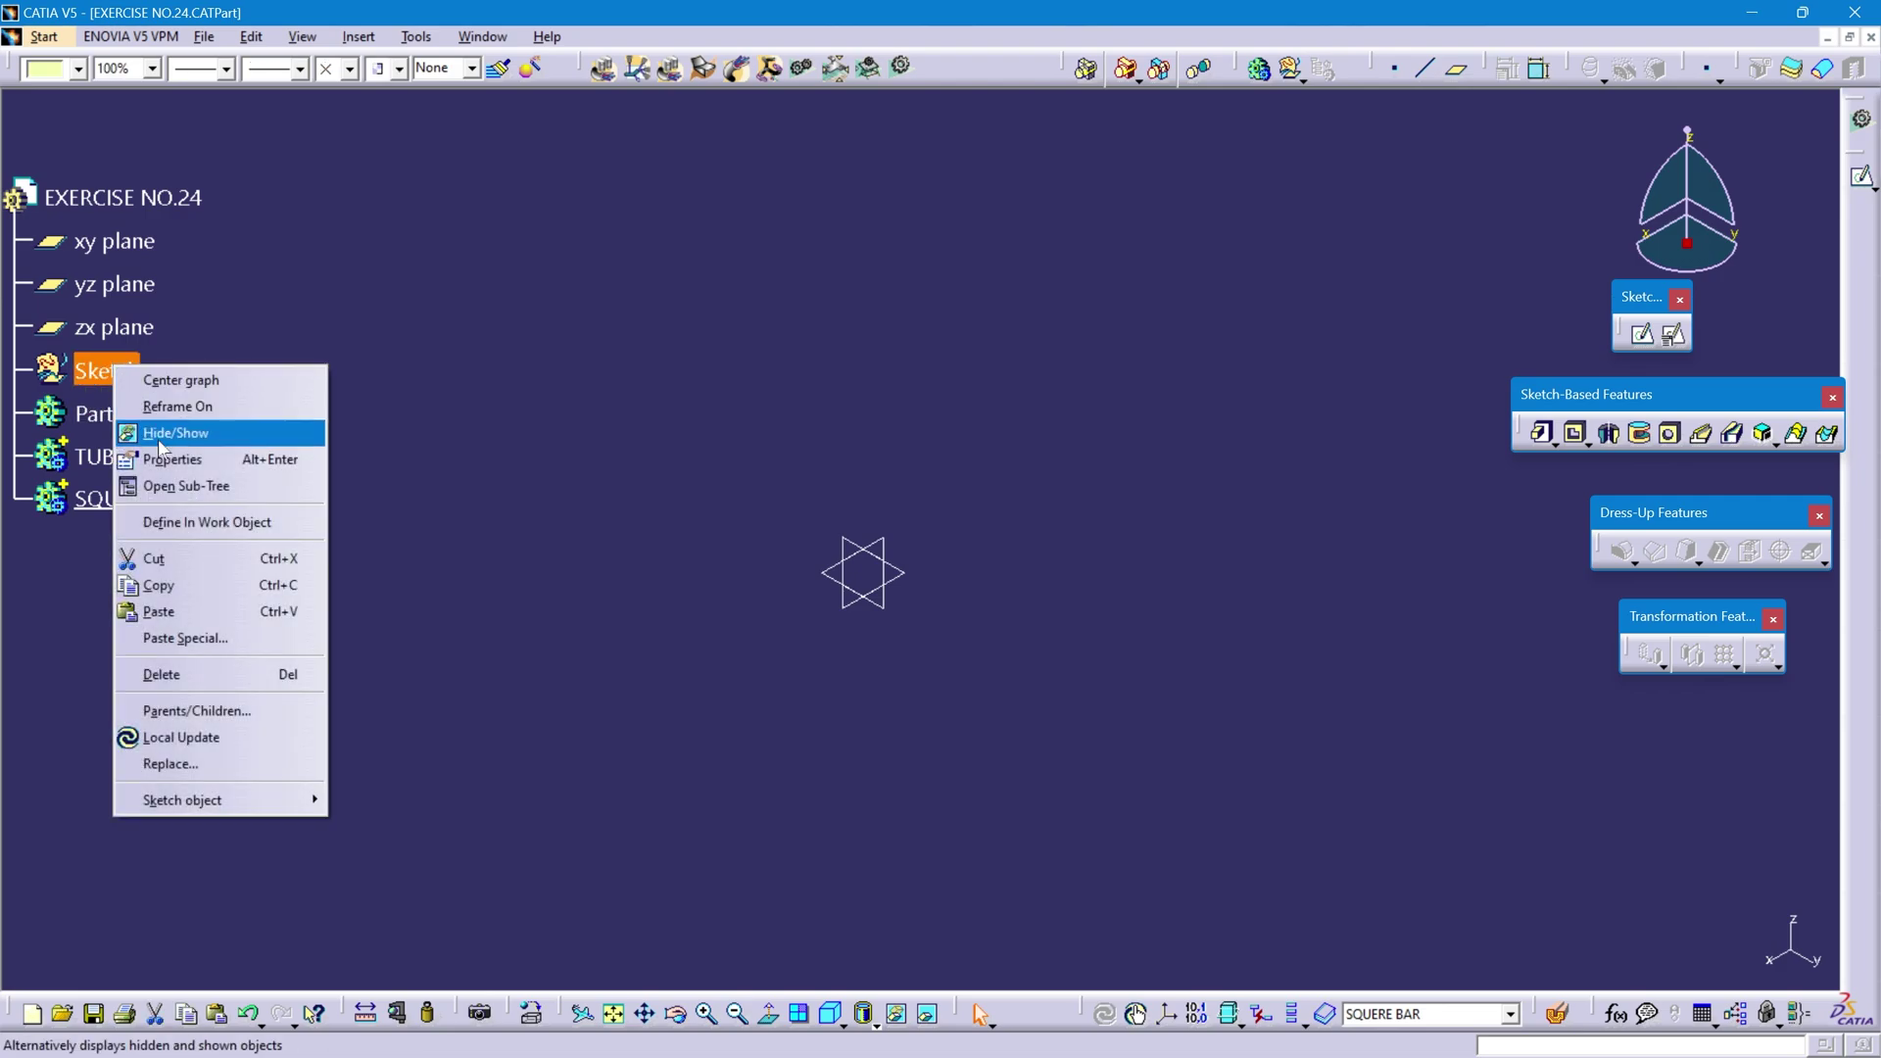
{"action": "left_click", "coordinate": [152, 521]}
{"action": "left_click", "coordinate": [487, 575]}
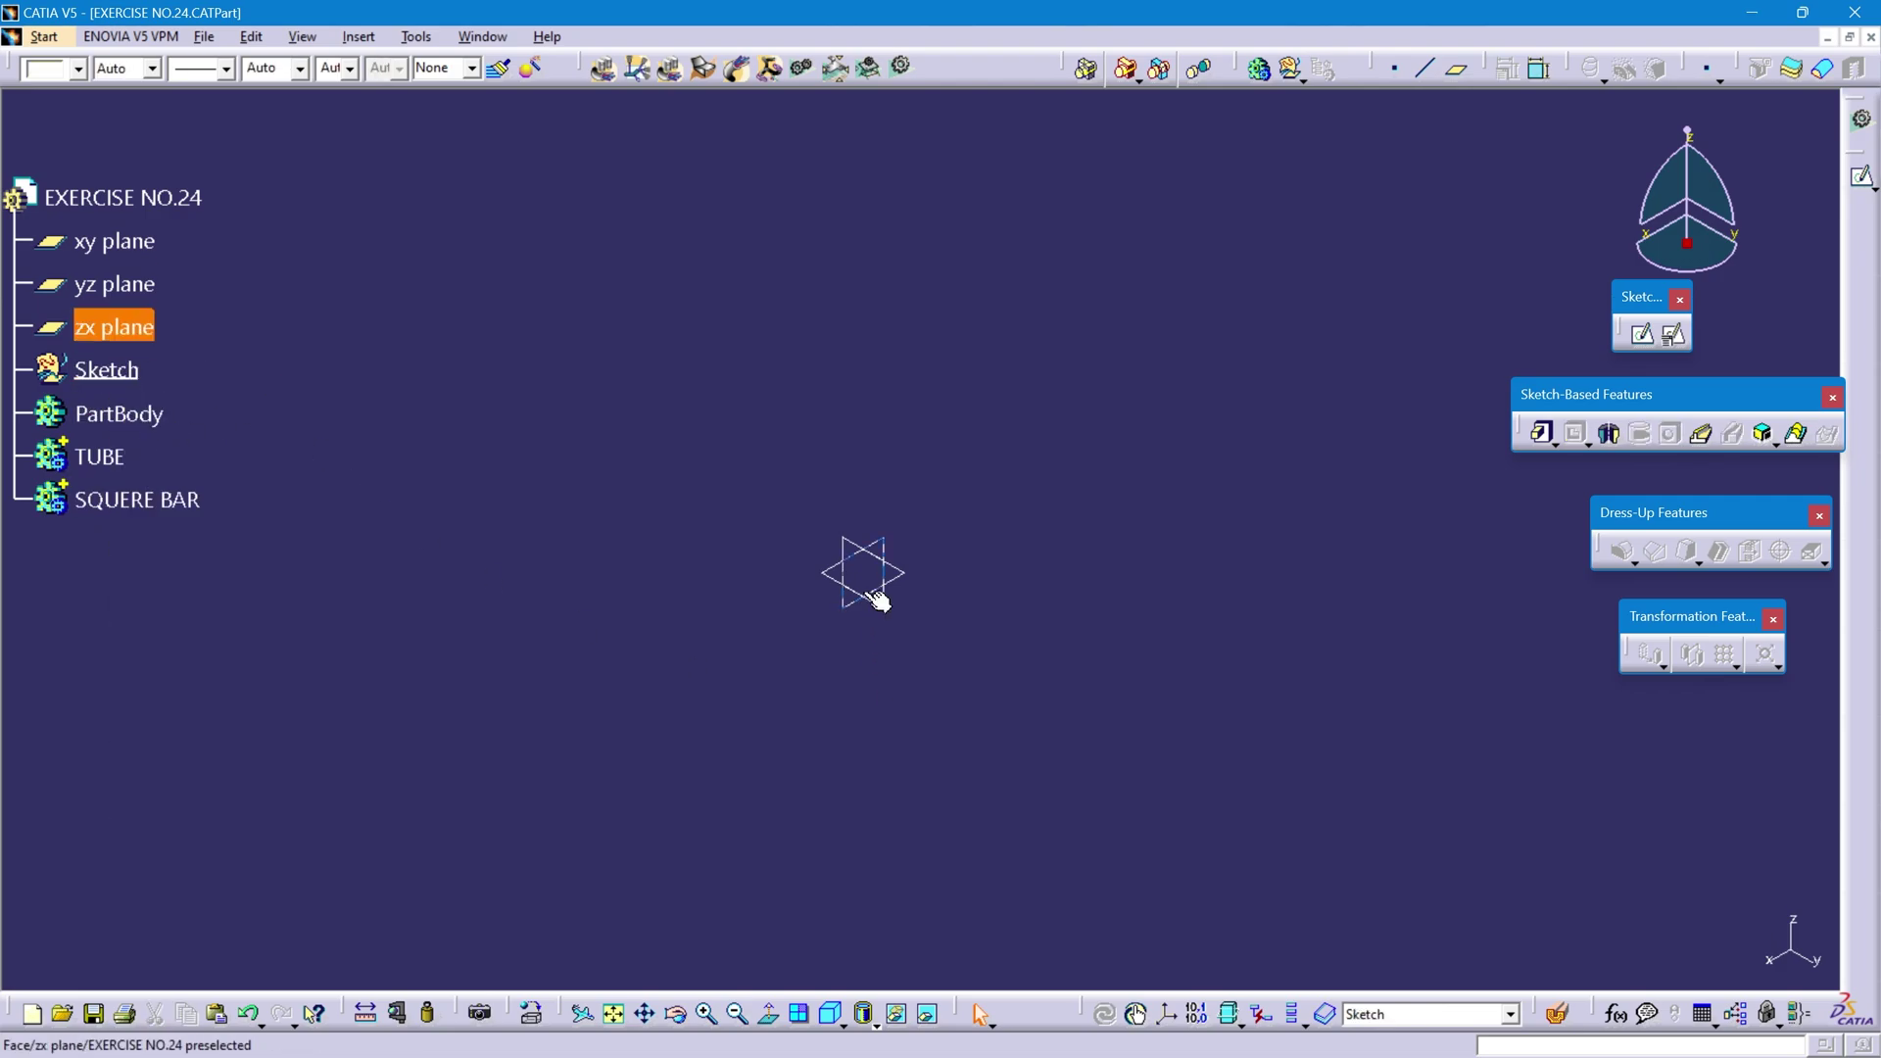
{"action": "left_click", "coordinate": [862, 554]}
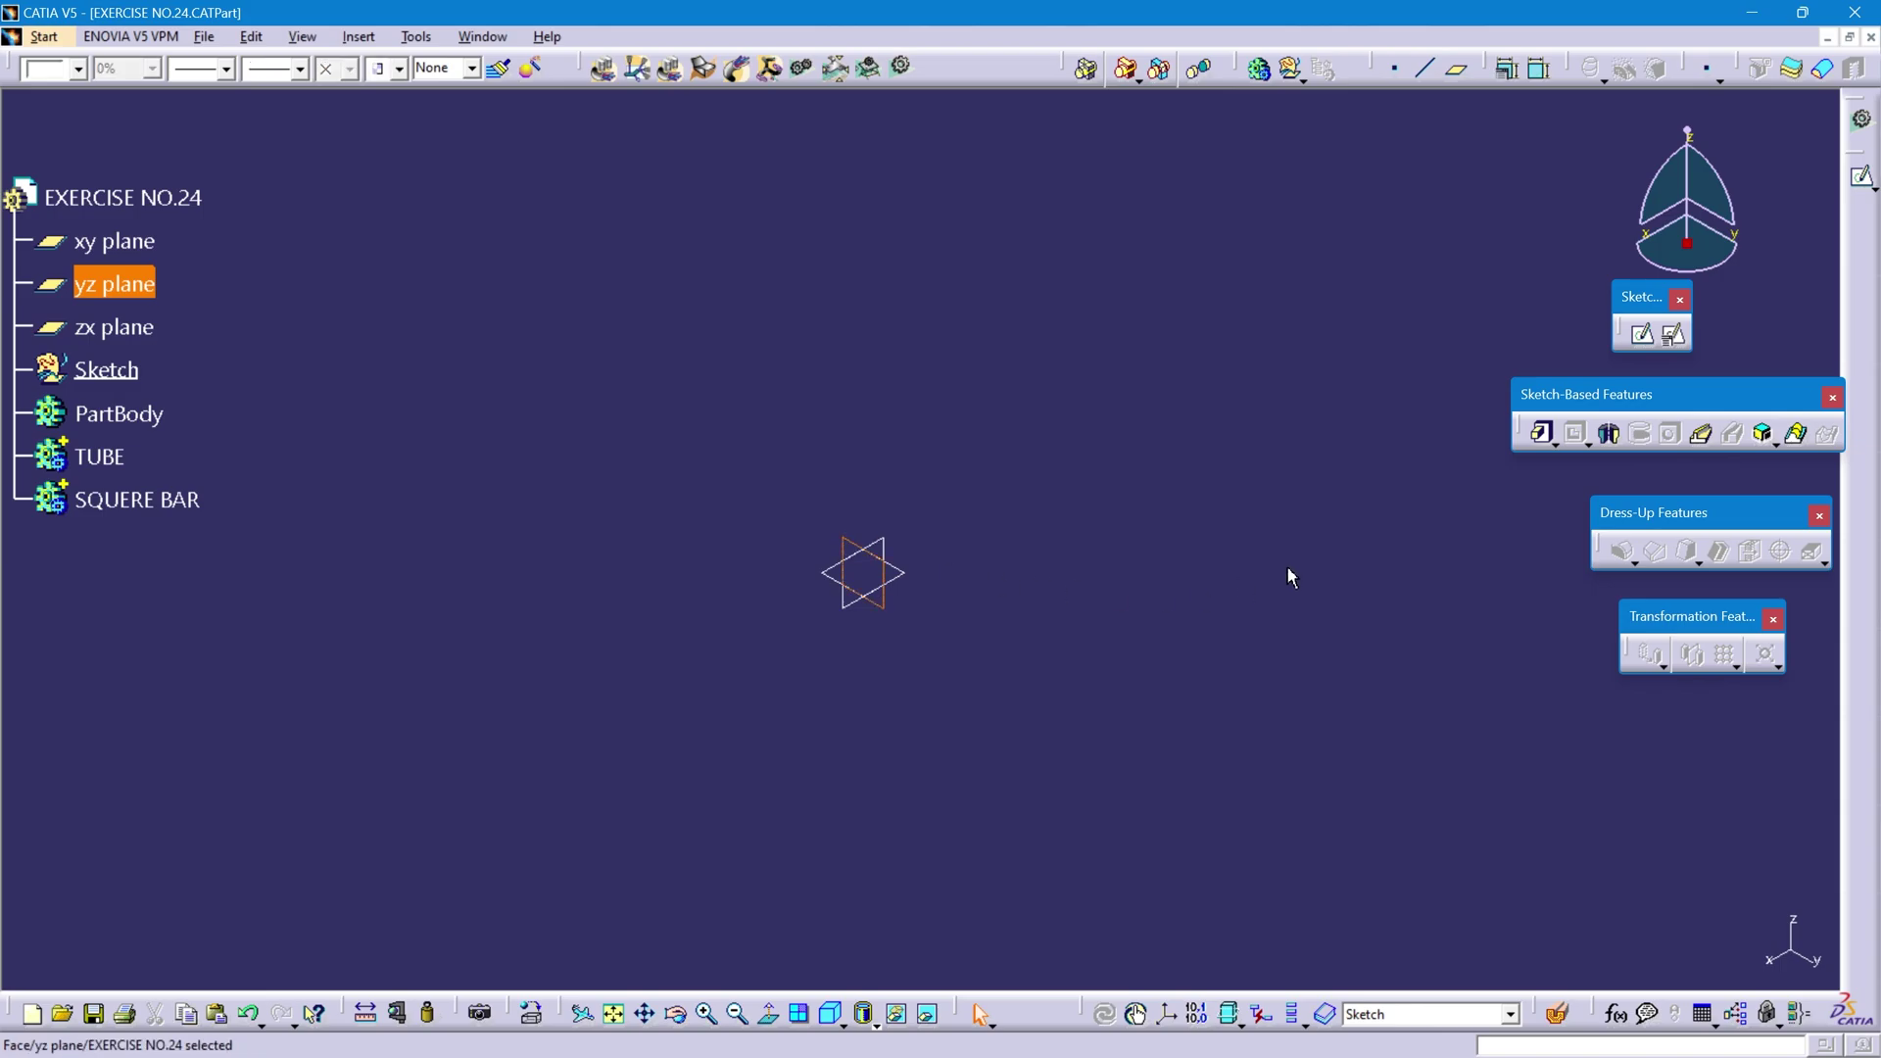
{"action": "left_click", "coordinate": [1674, 335]}
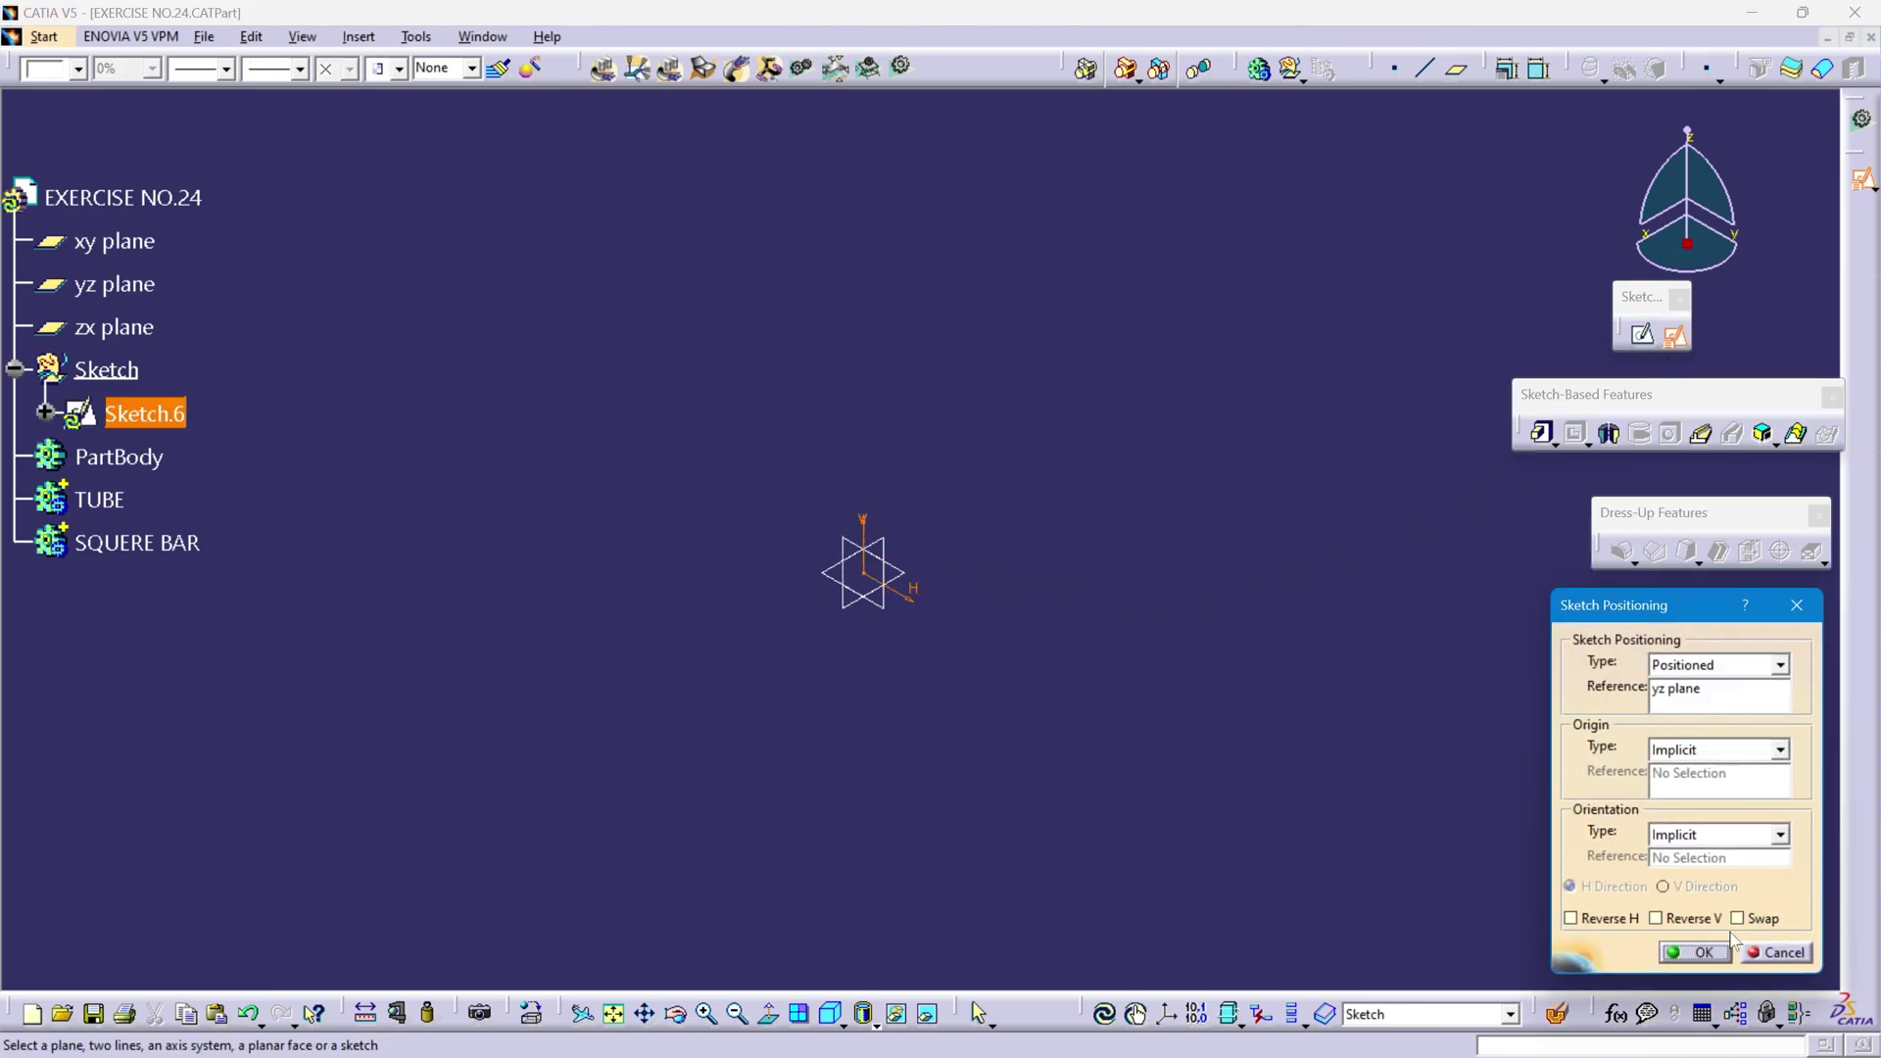
{"action": "left_click", "coordinate": [1704, 952]}
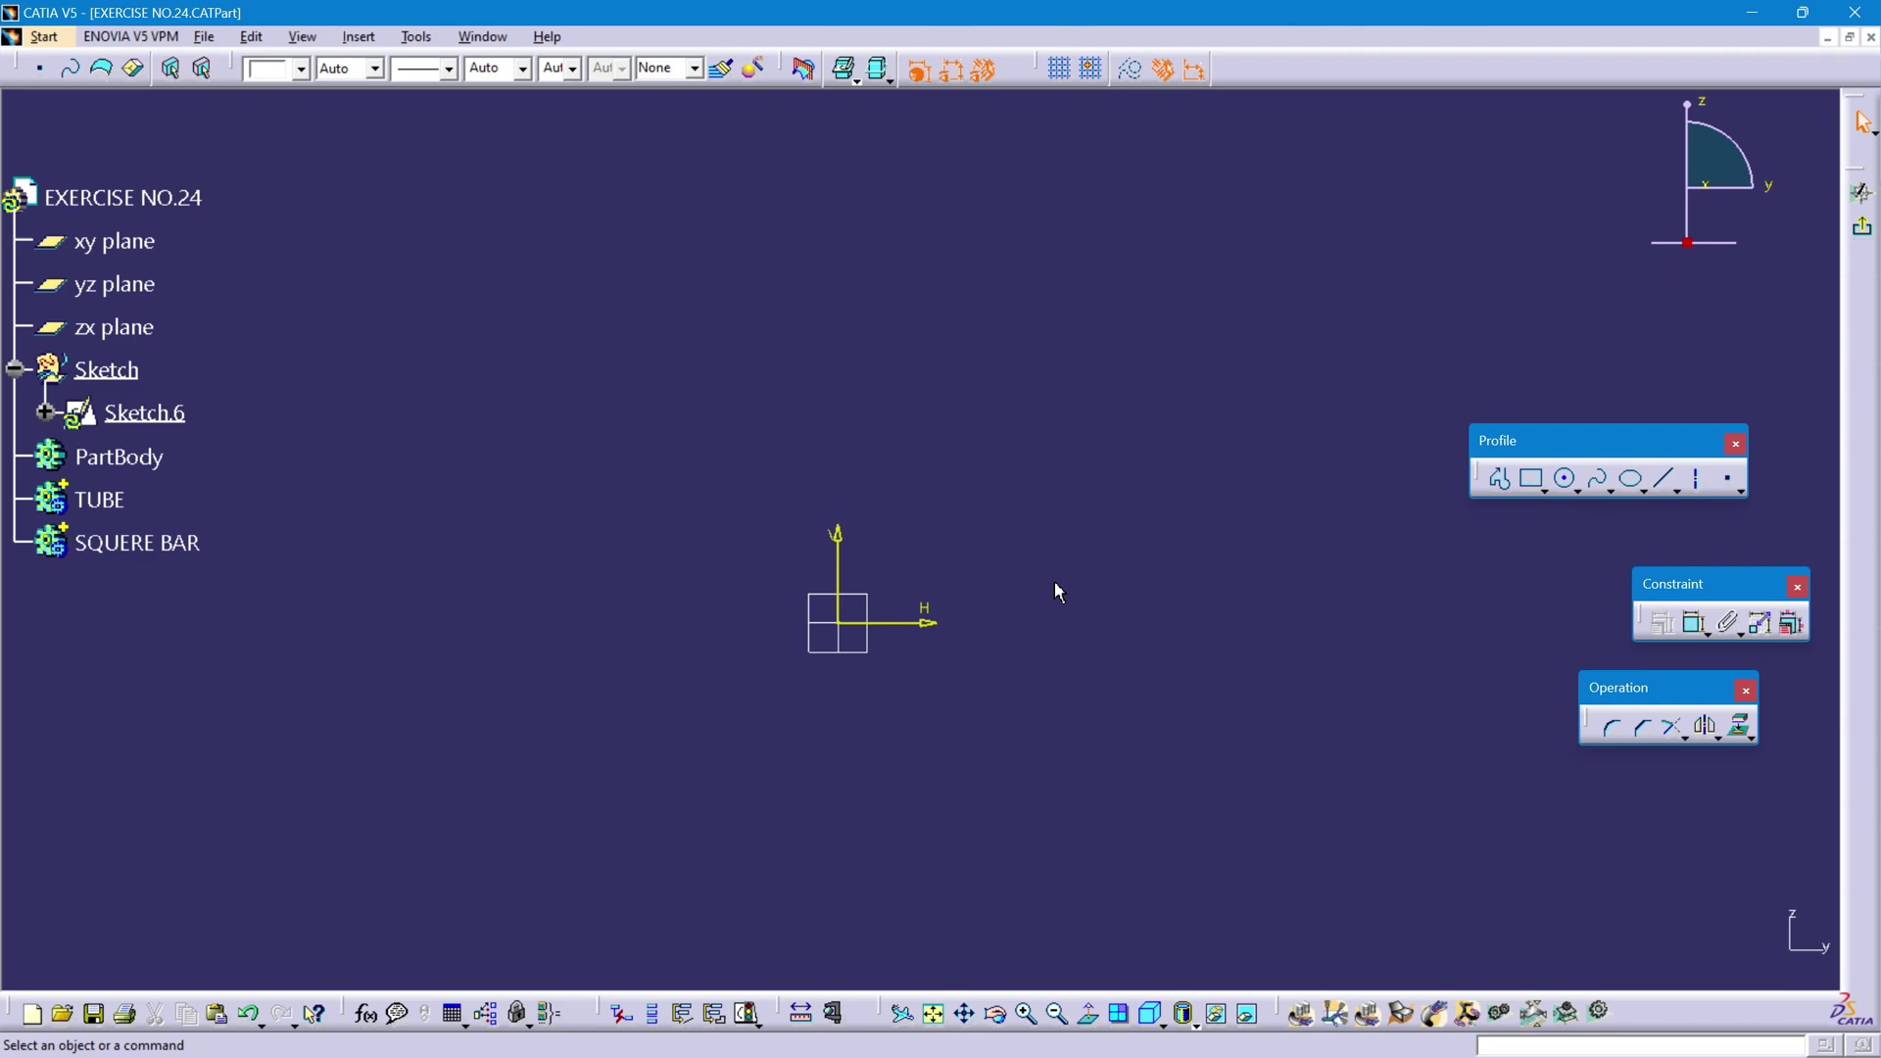
- Draw a closed stepped profile with the Profile tool, starting and ending on the horizontal axis
{"action": "left_click", "coordinate": [1502, 481]}
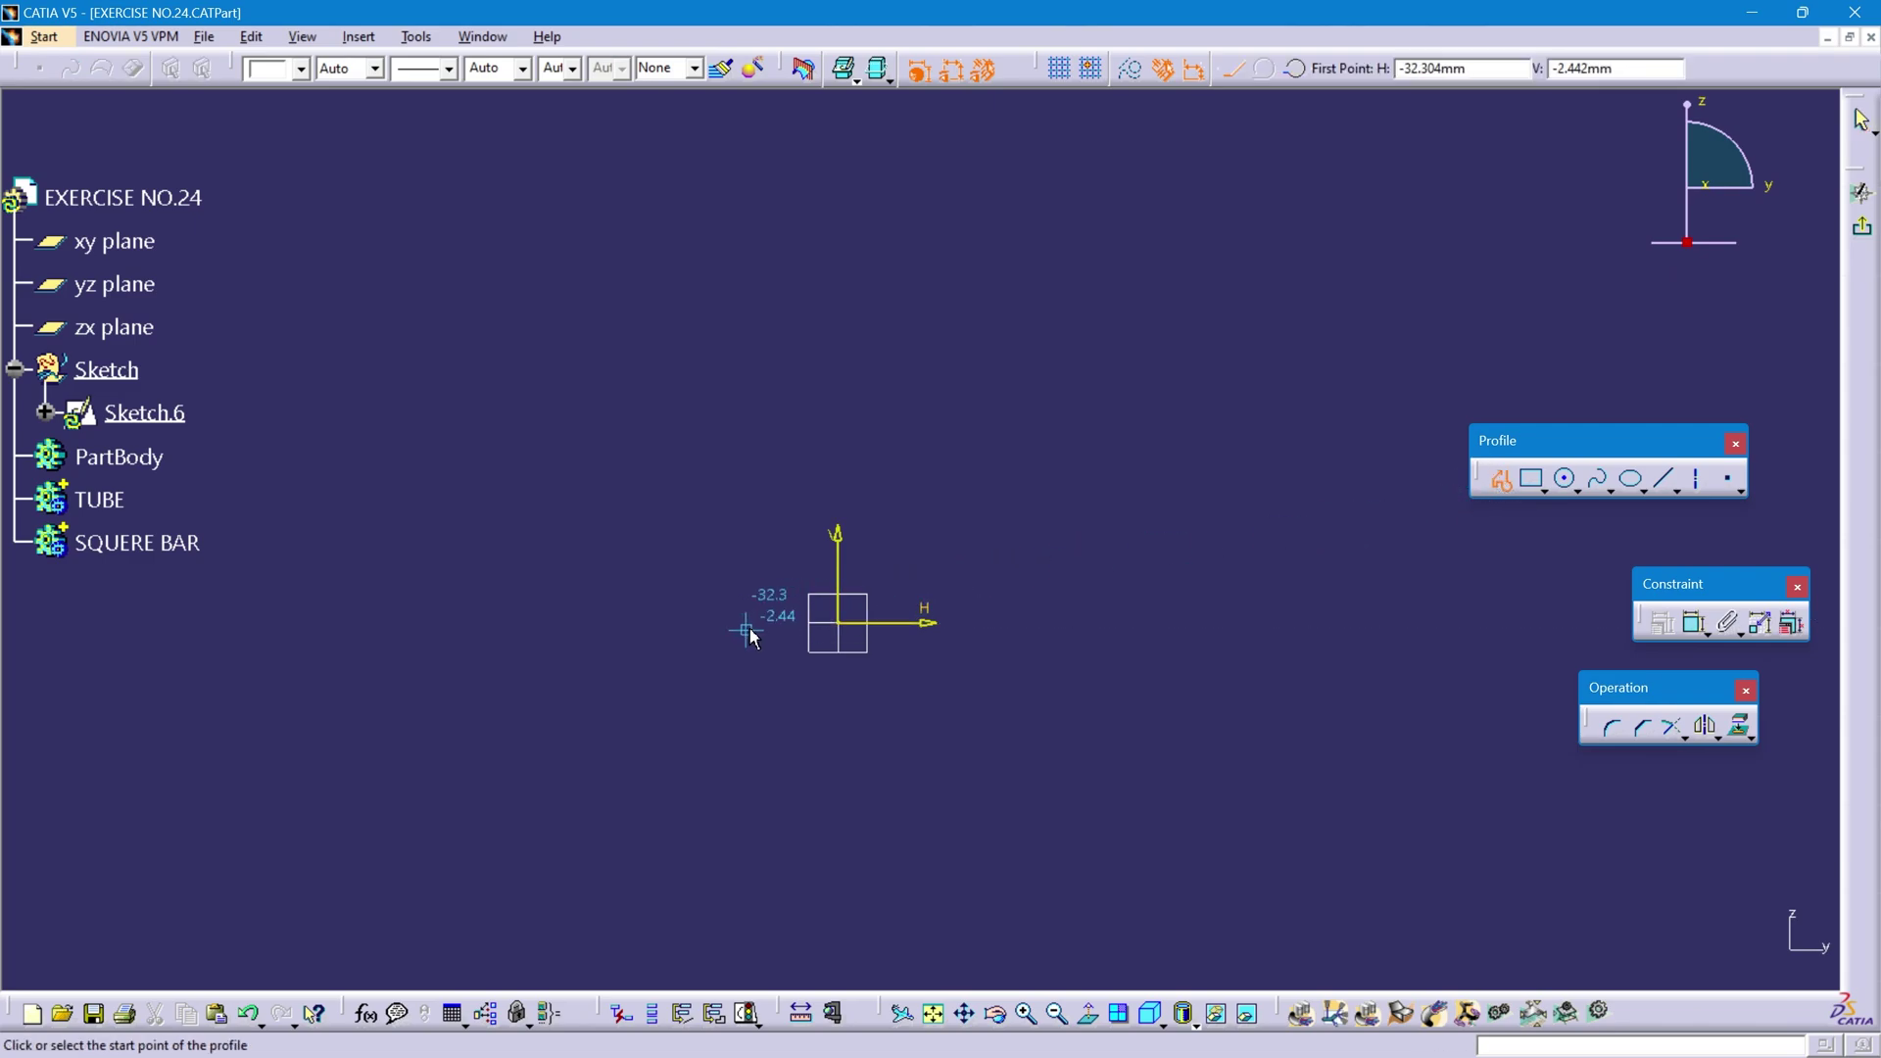
{"action": "left_click", "coordinate": [793, 625]}
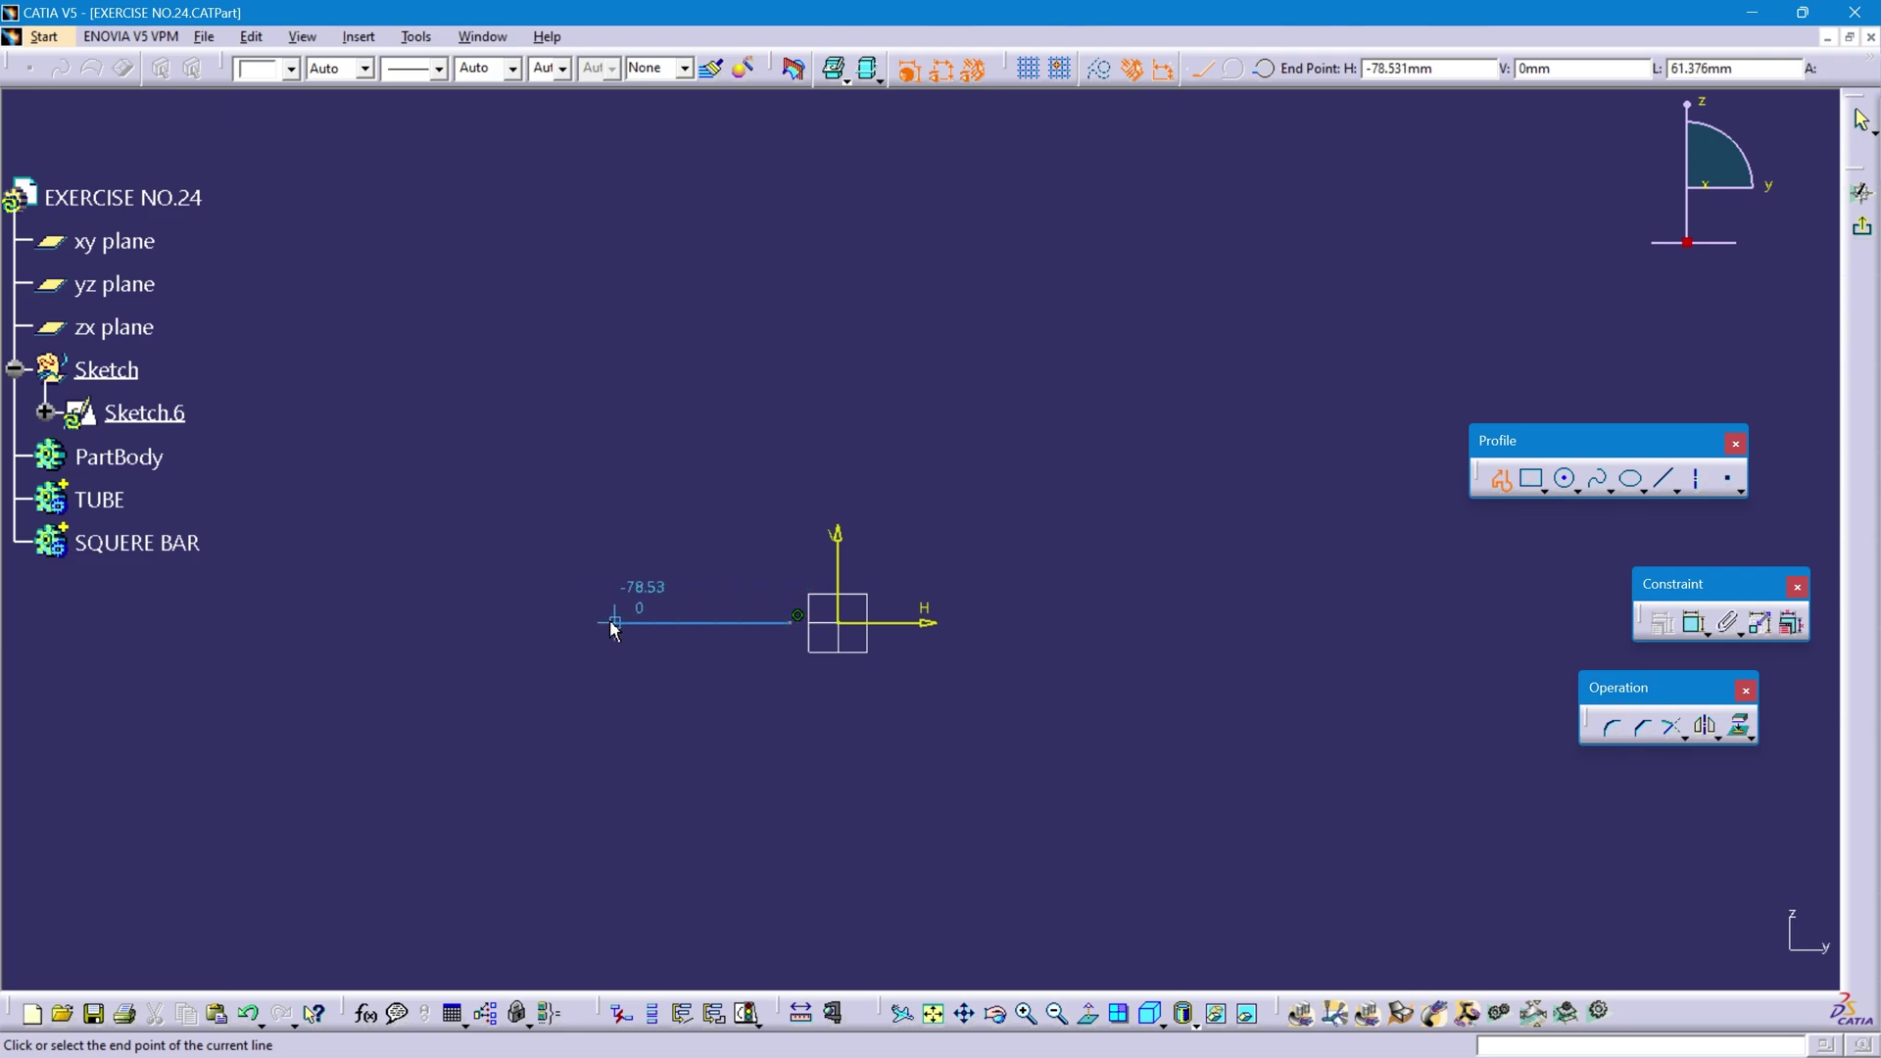
{"action": "left_click", "coordinate": [471, 623]}
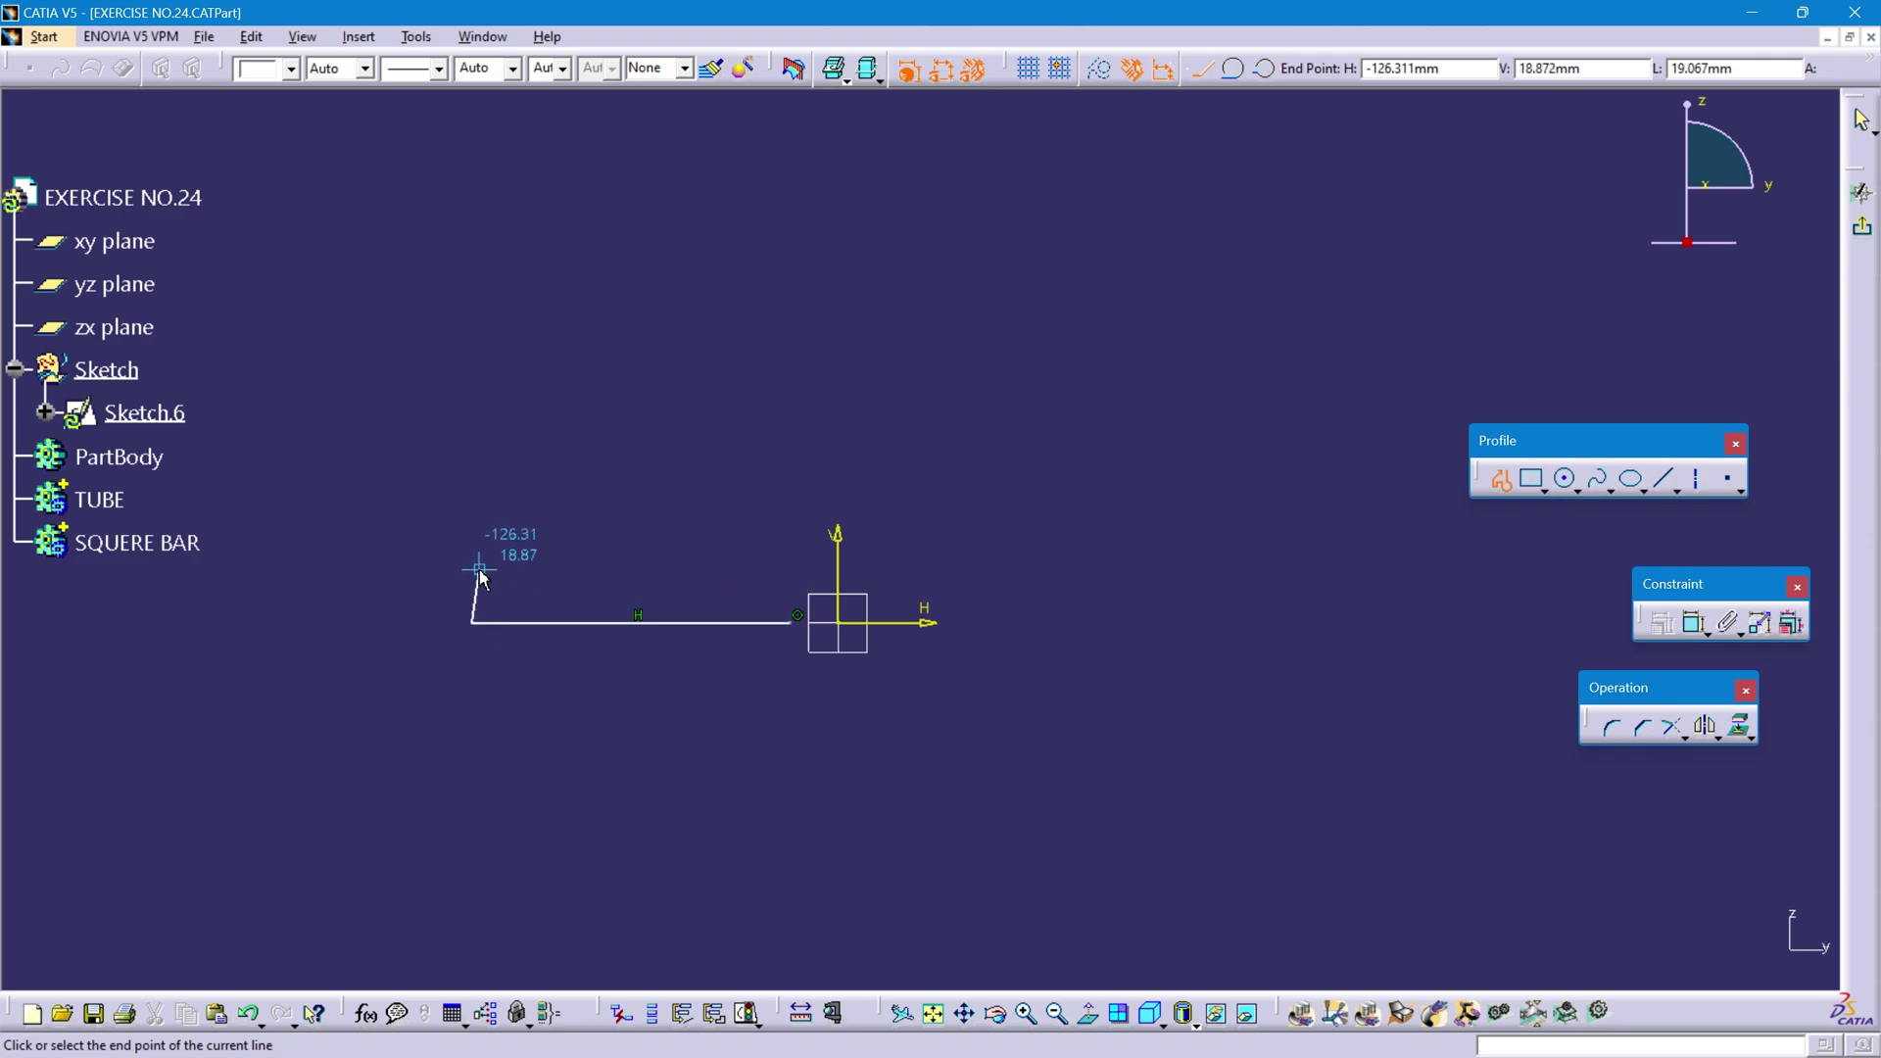
{"action": "left_click", "coordinate": [471, 576]}
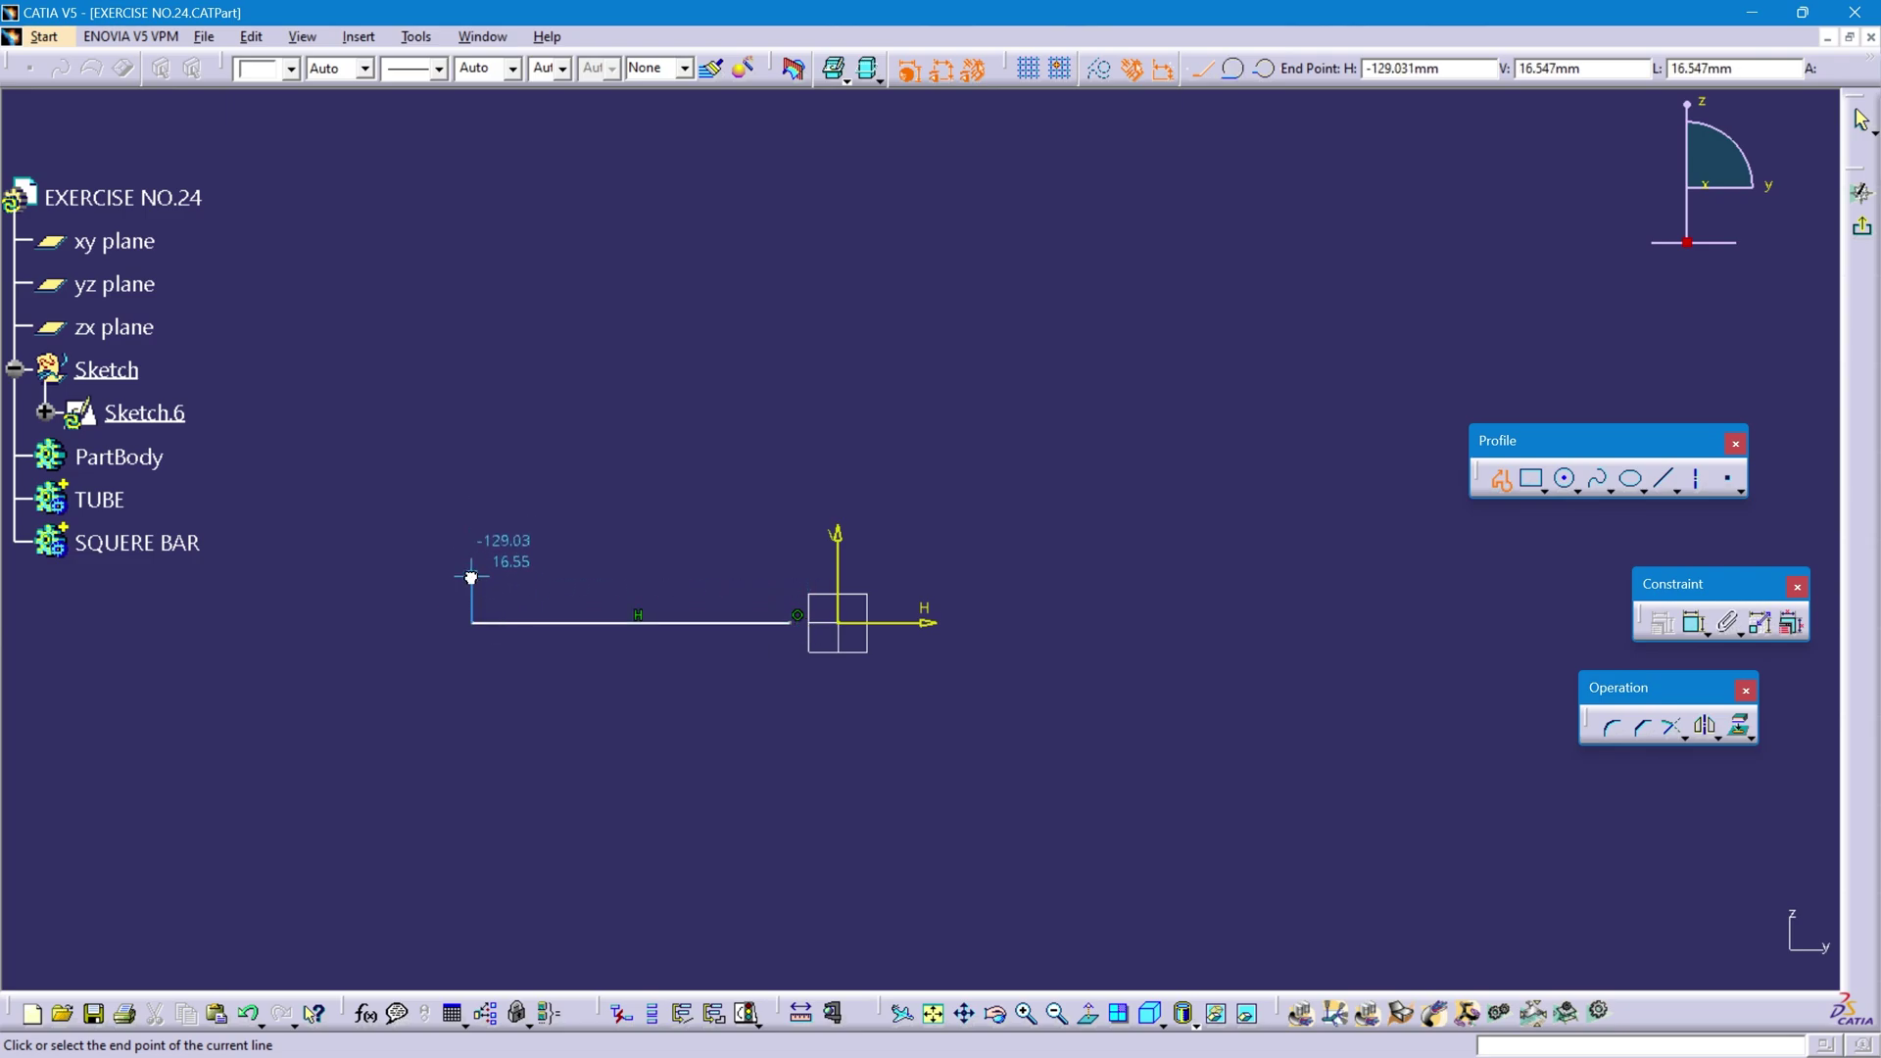
{"action": "left_click", "coordinate": [570, 577]}
{"action": "left_click", "coordinate": [570, 537]}
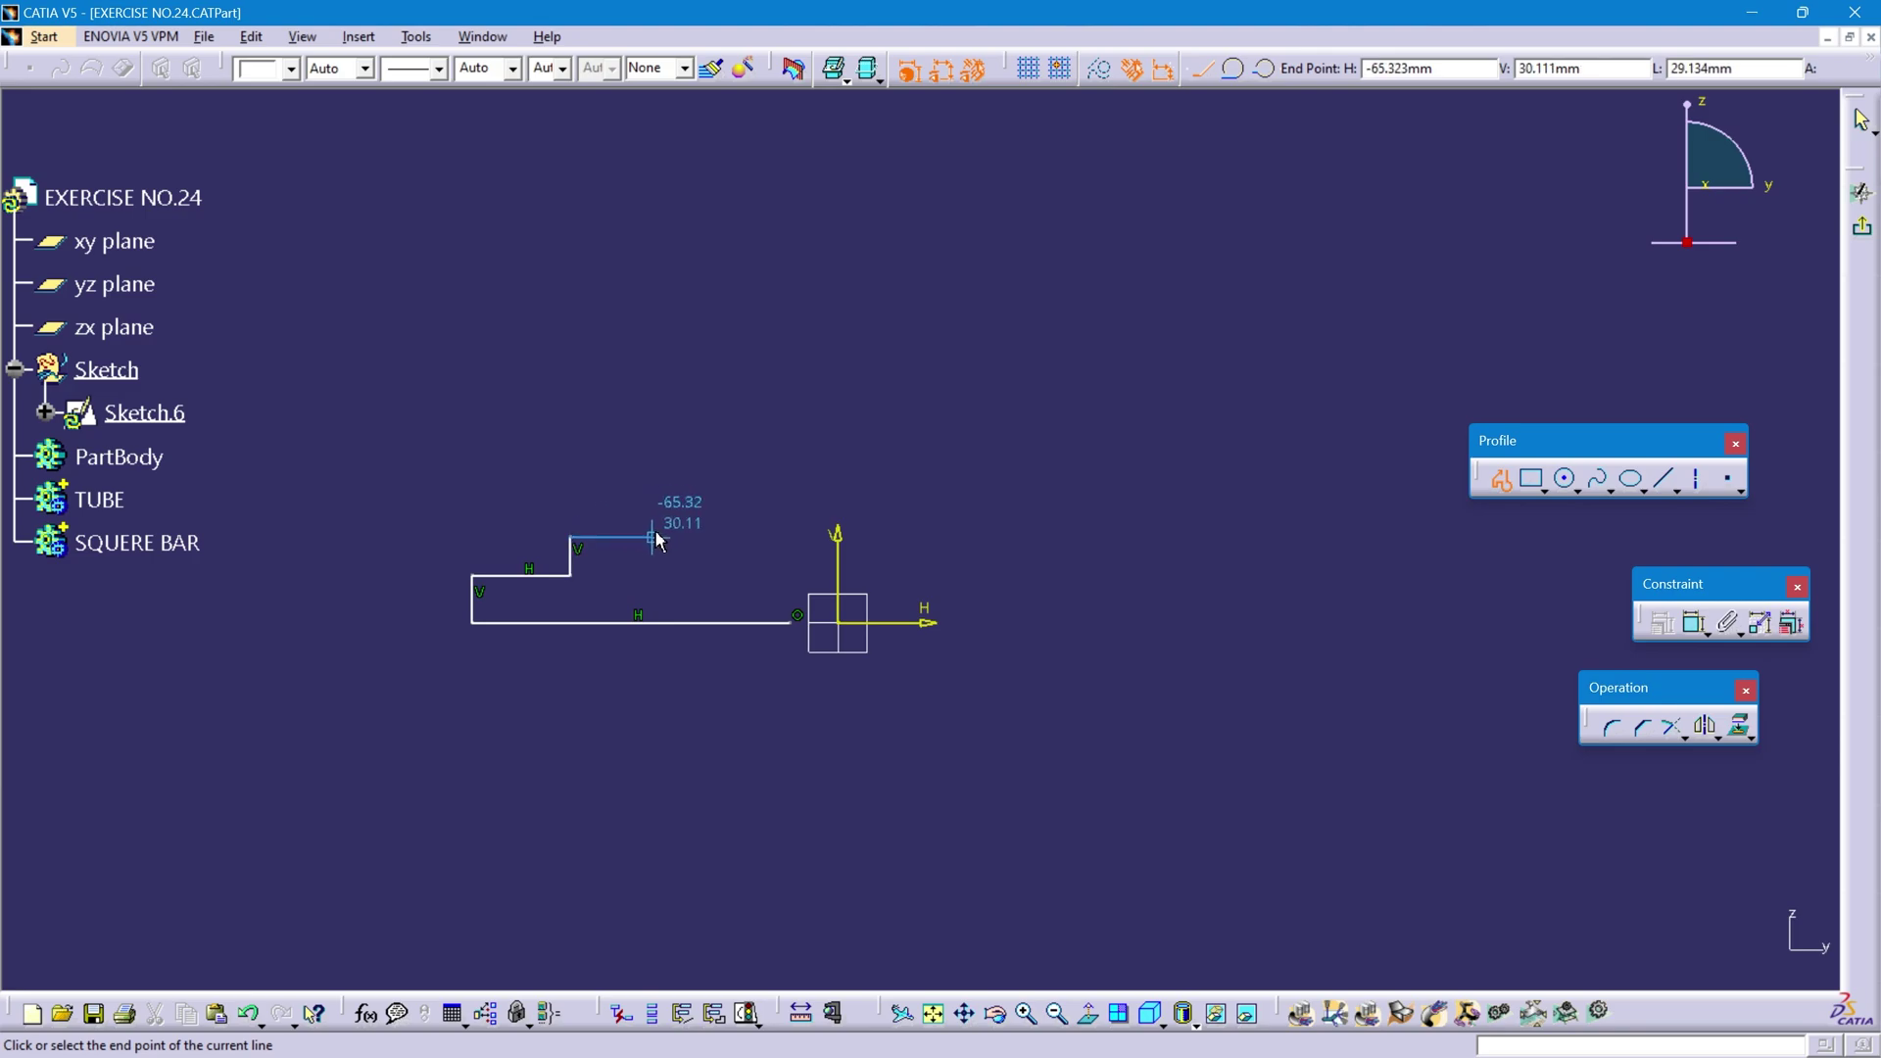
{"action": "left_click", "coordinate": [658, 537]}
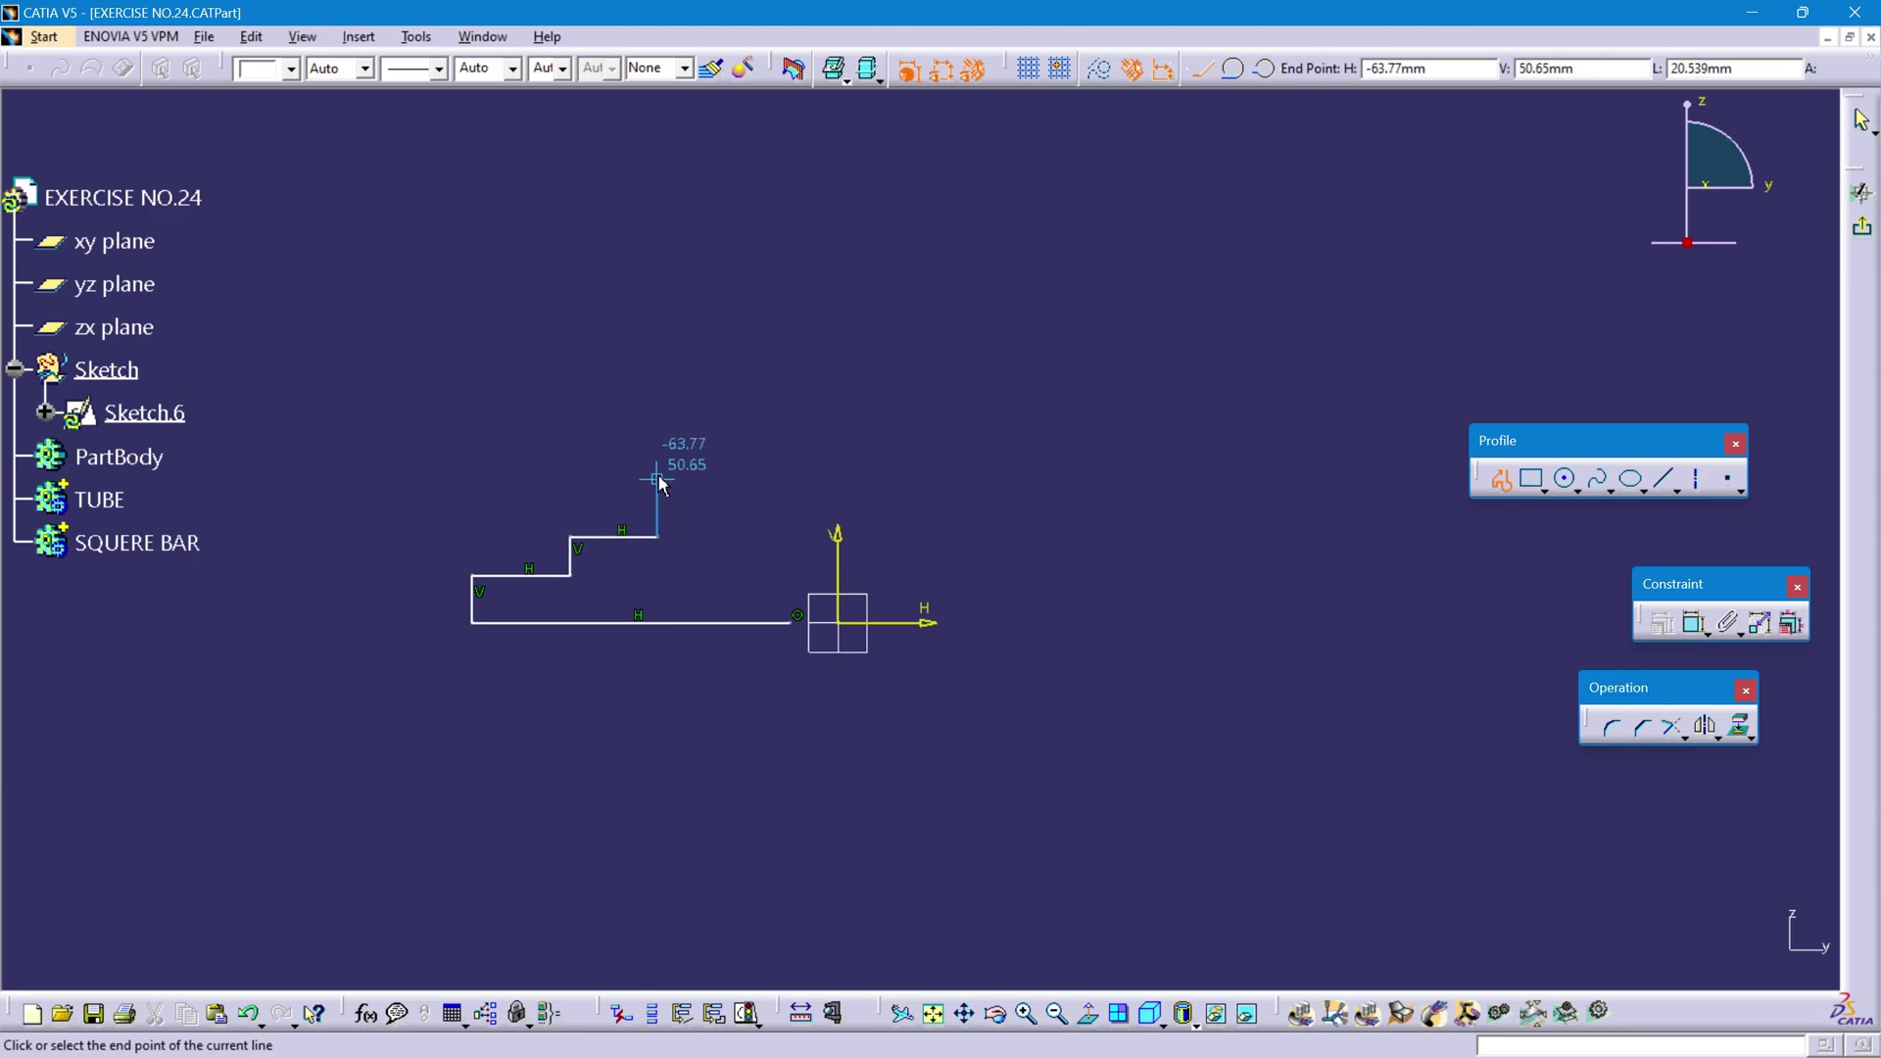
{"action": "left_click", "coordinate": [657, 480]}
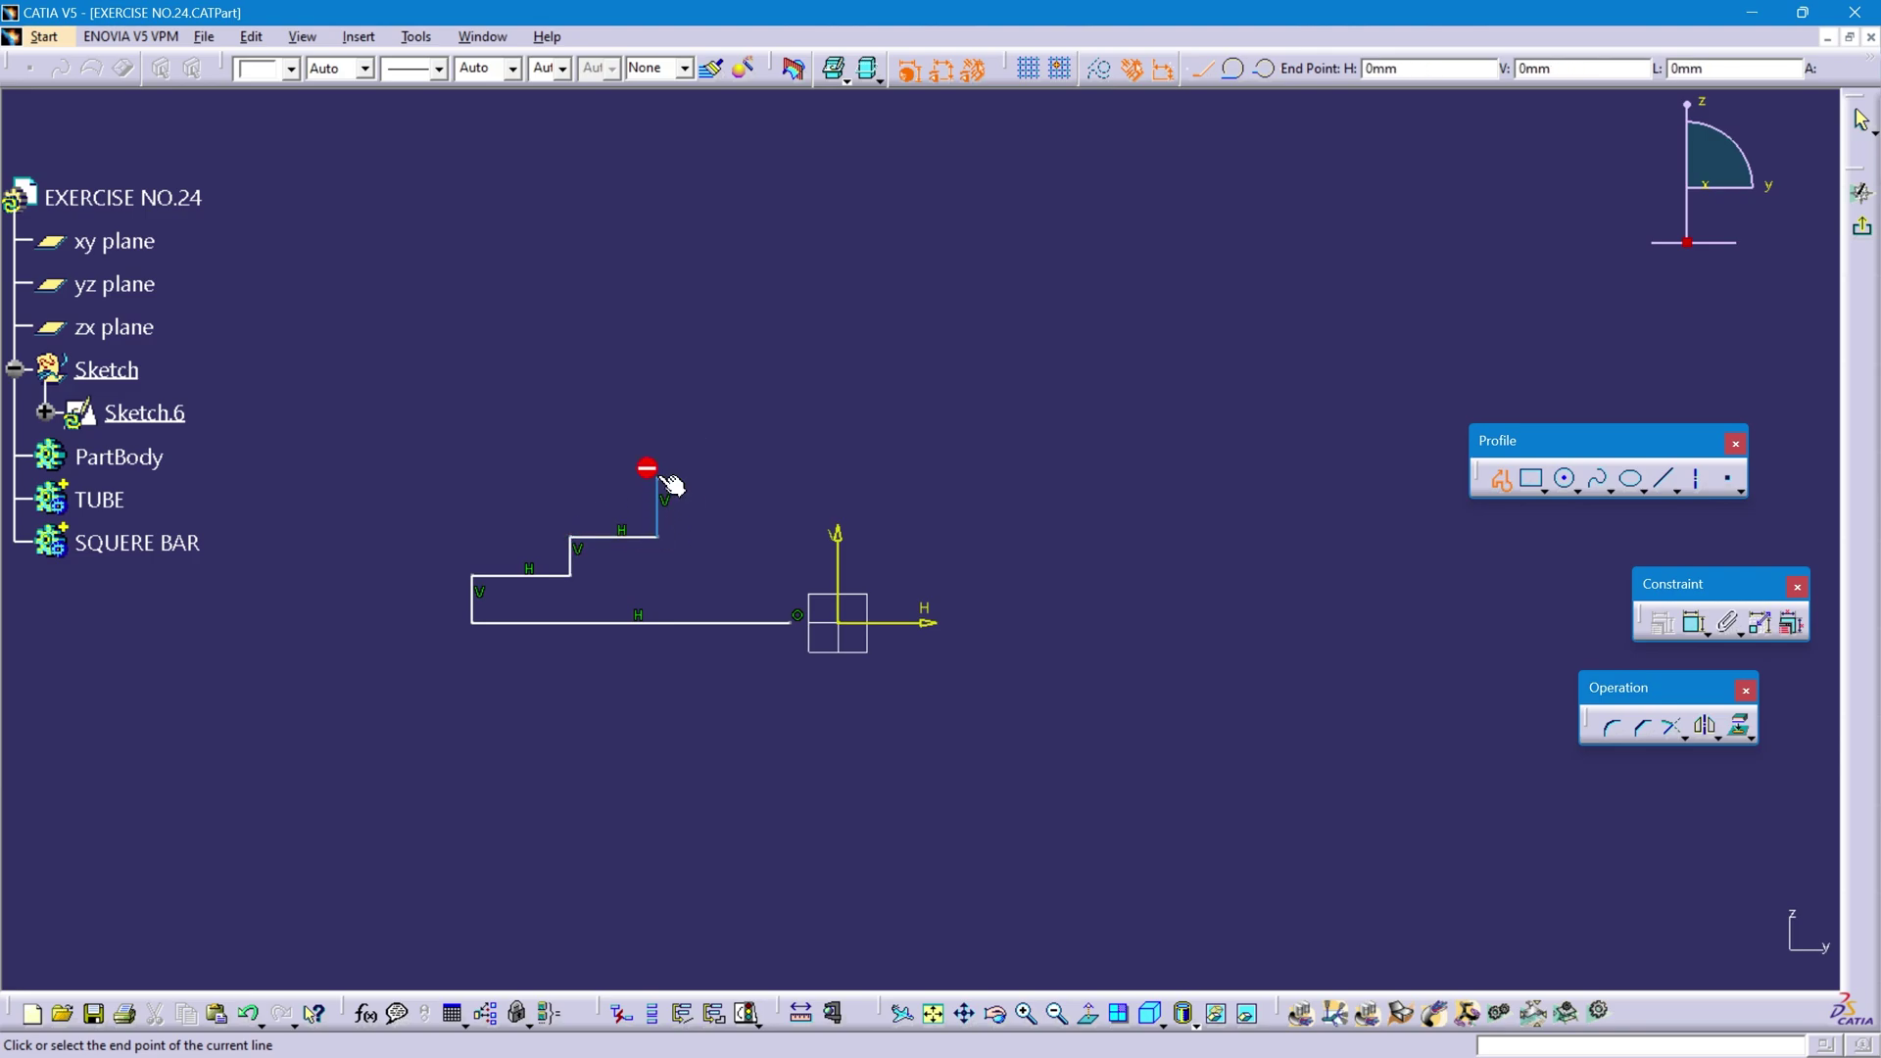
{"action": "left_click", "coordinate": [729, 479]}
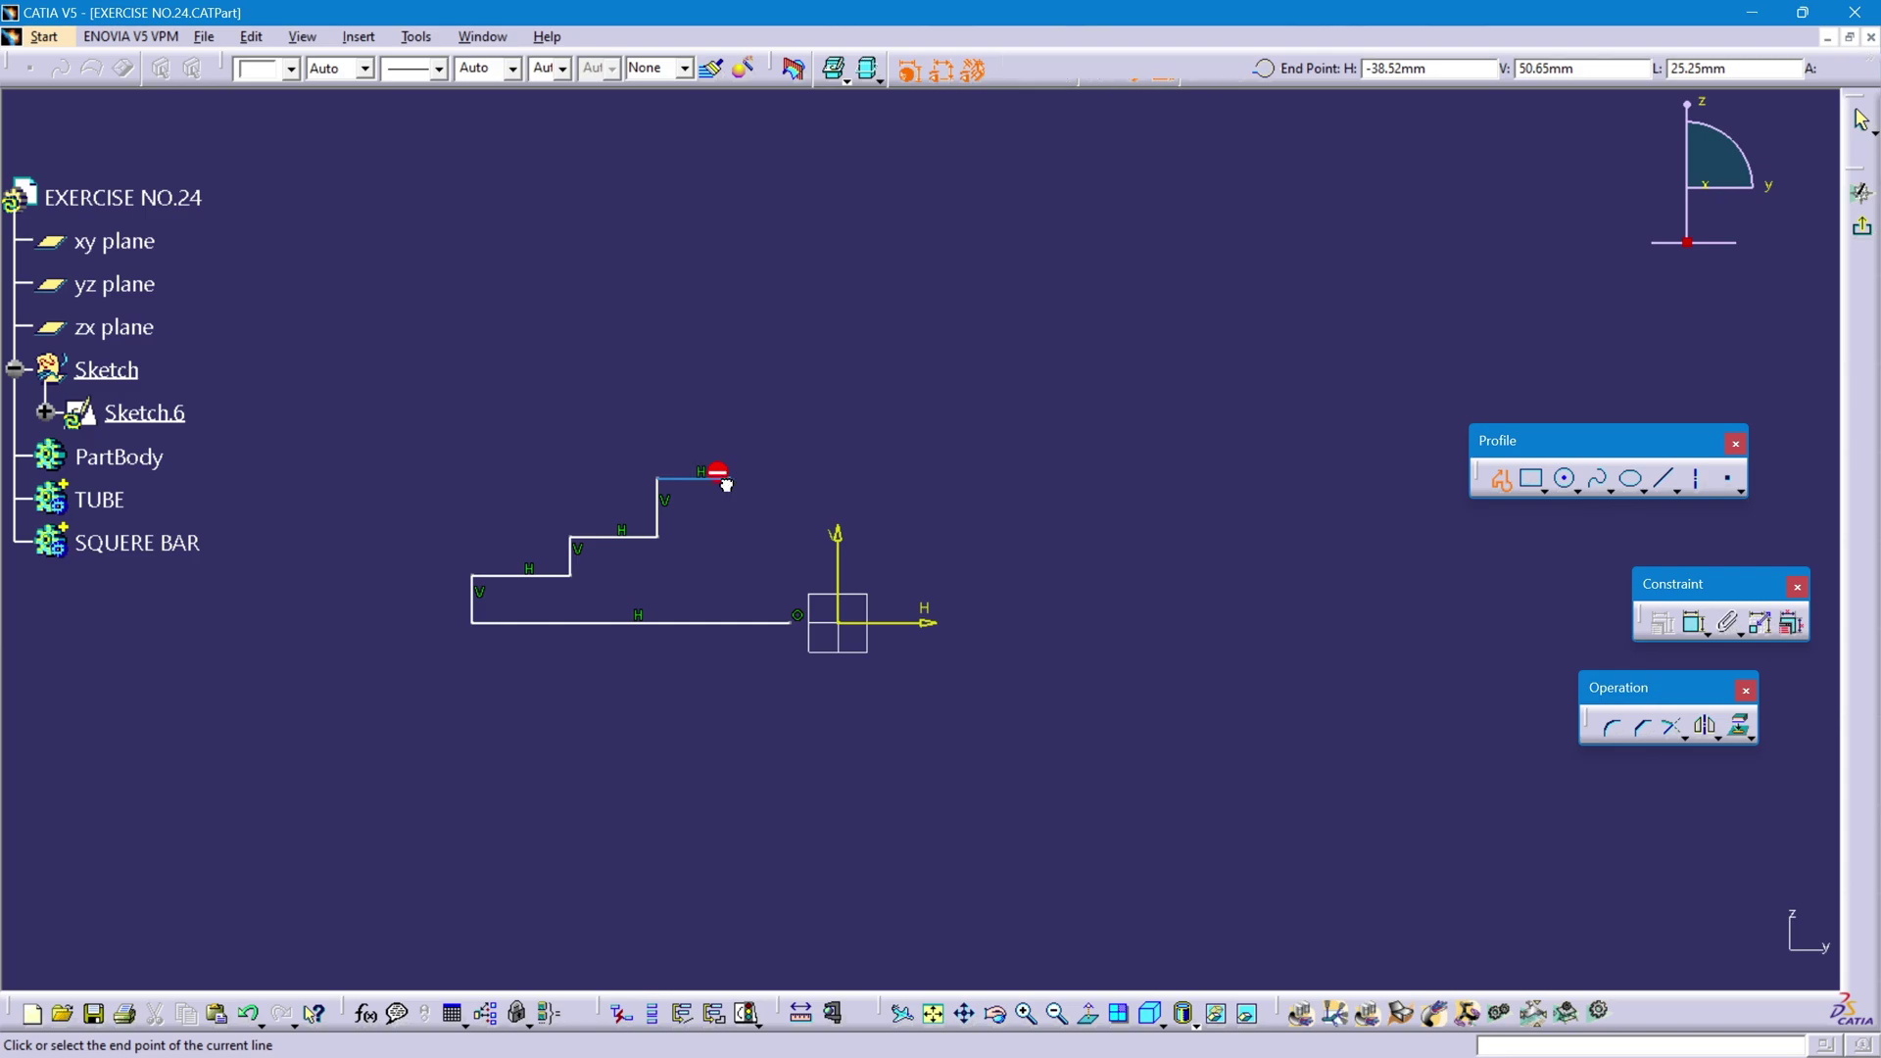
{"action": "left_click", "coordinate": [729, 354]}
{"action": "left_click", "coordinate": [781, 355]}
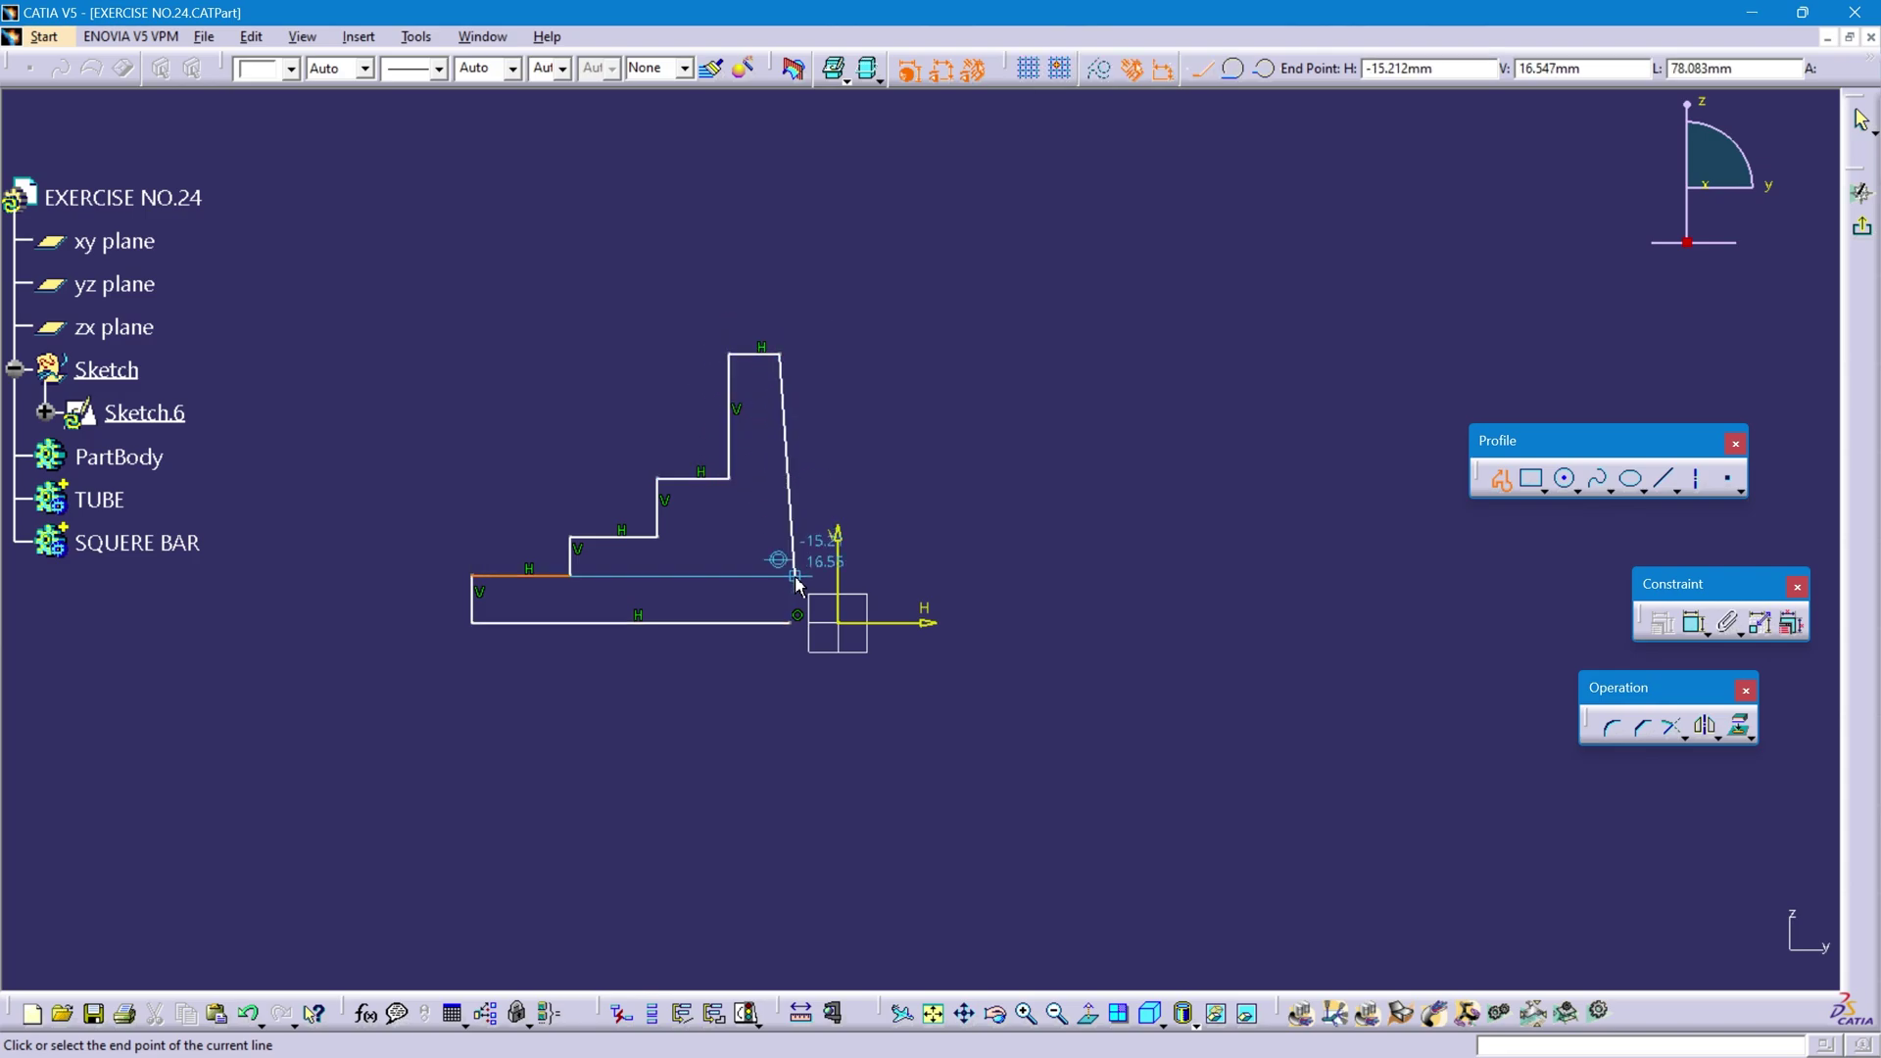
{"action": "left_click", "coordinate": [793, 620]}
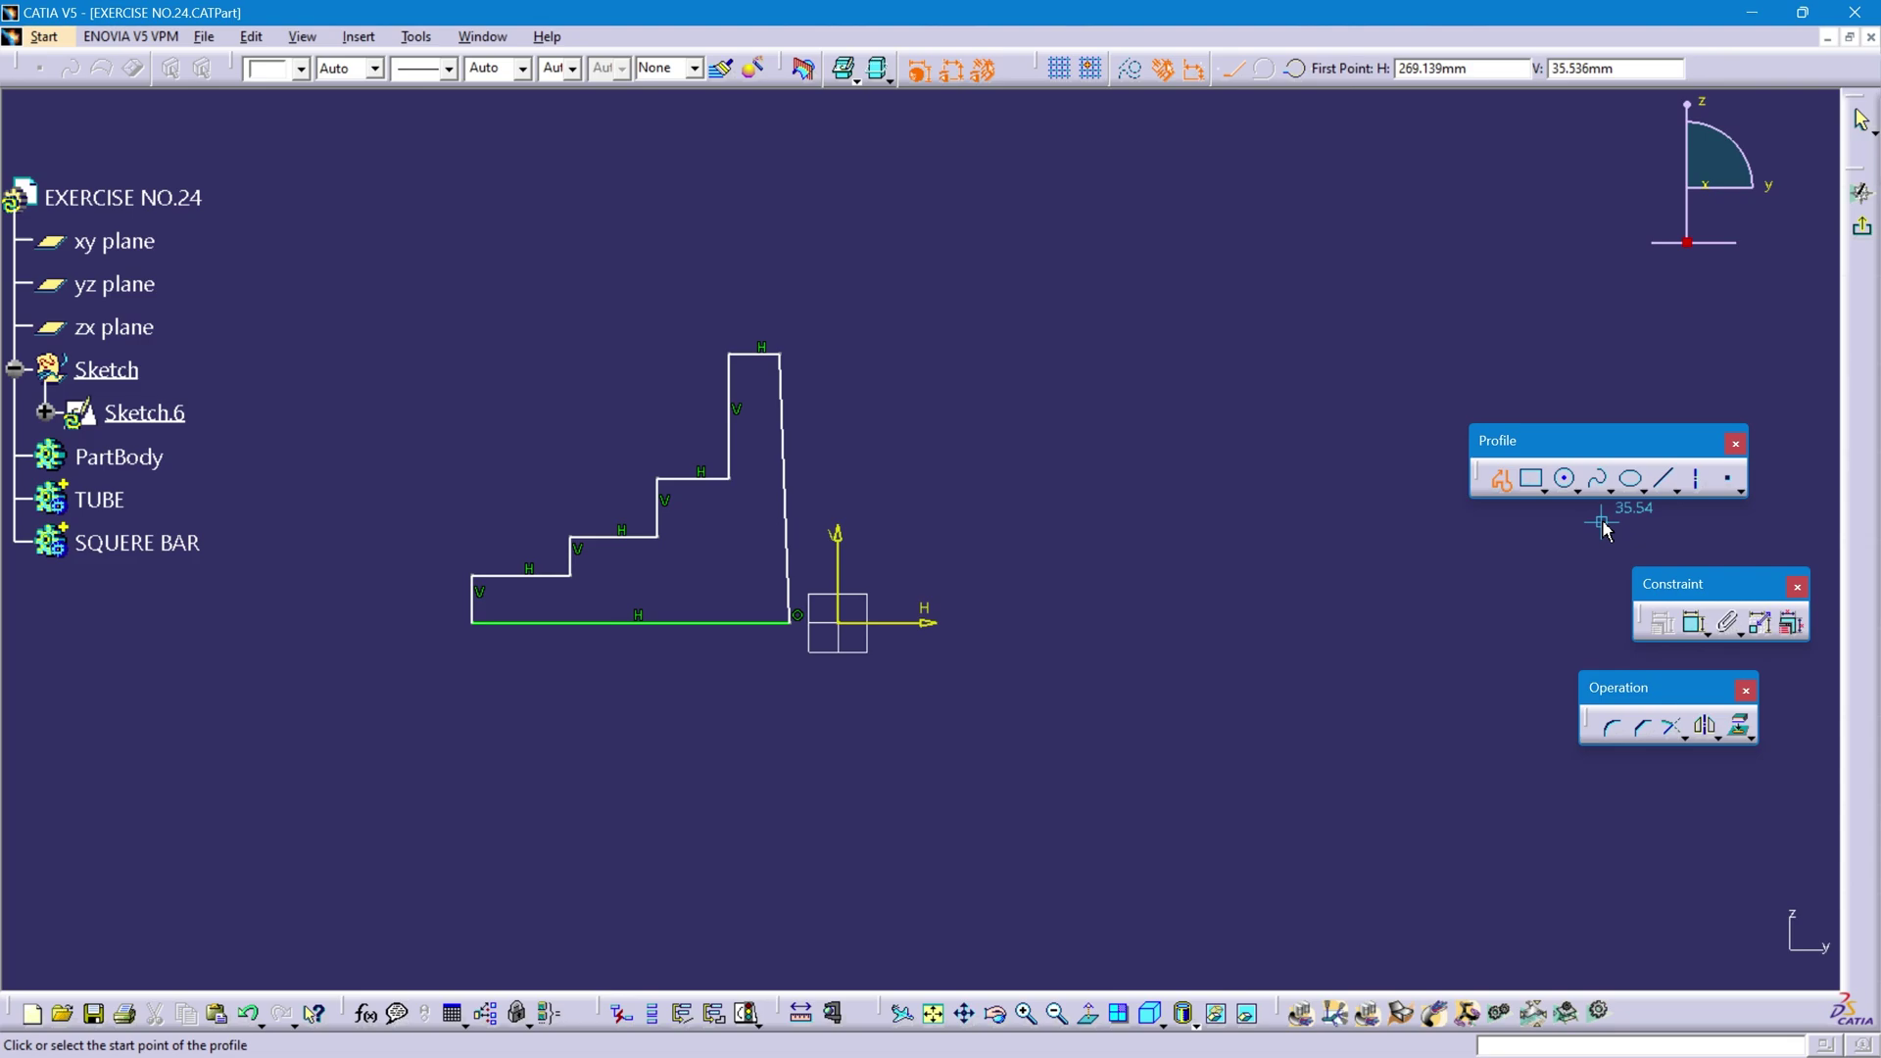
{"action": "left_click", "coordinate": [1500, 479]}
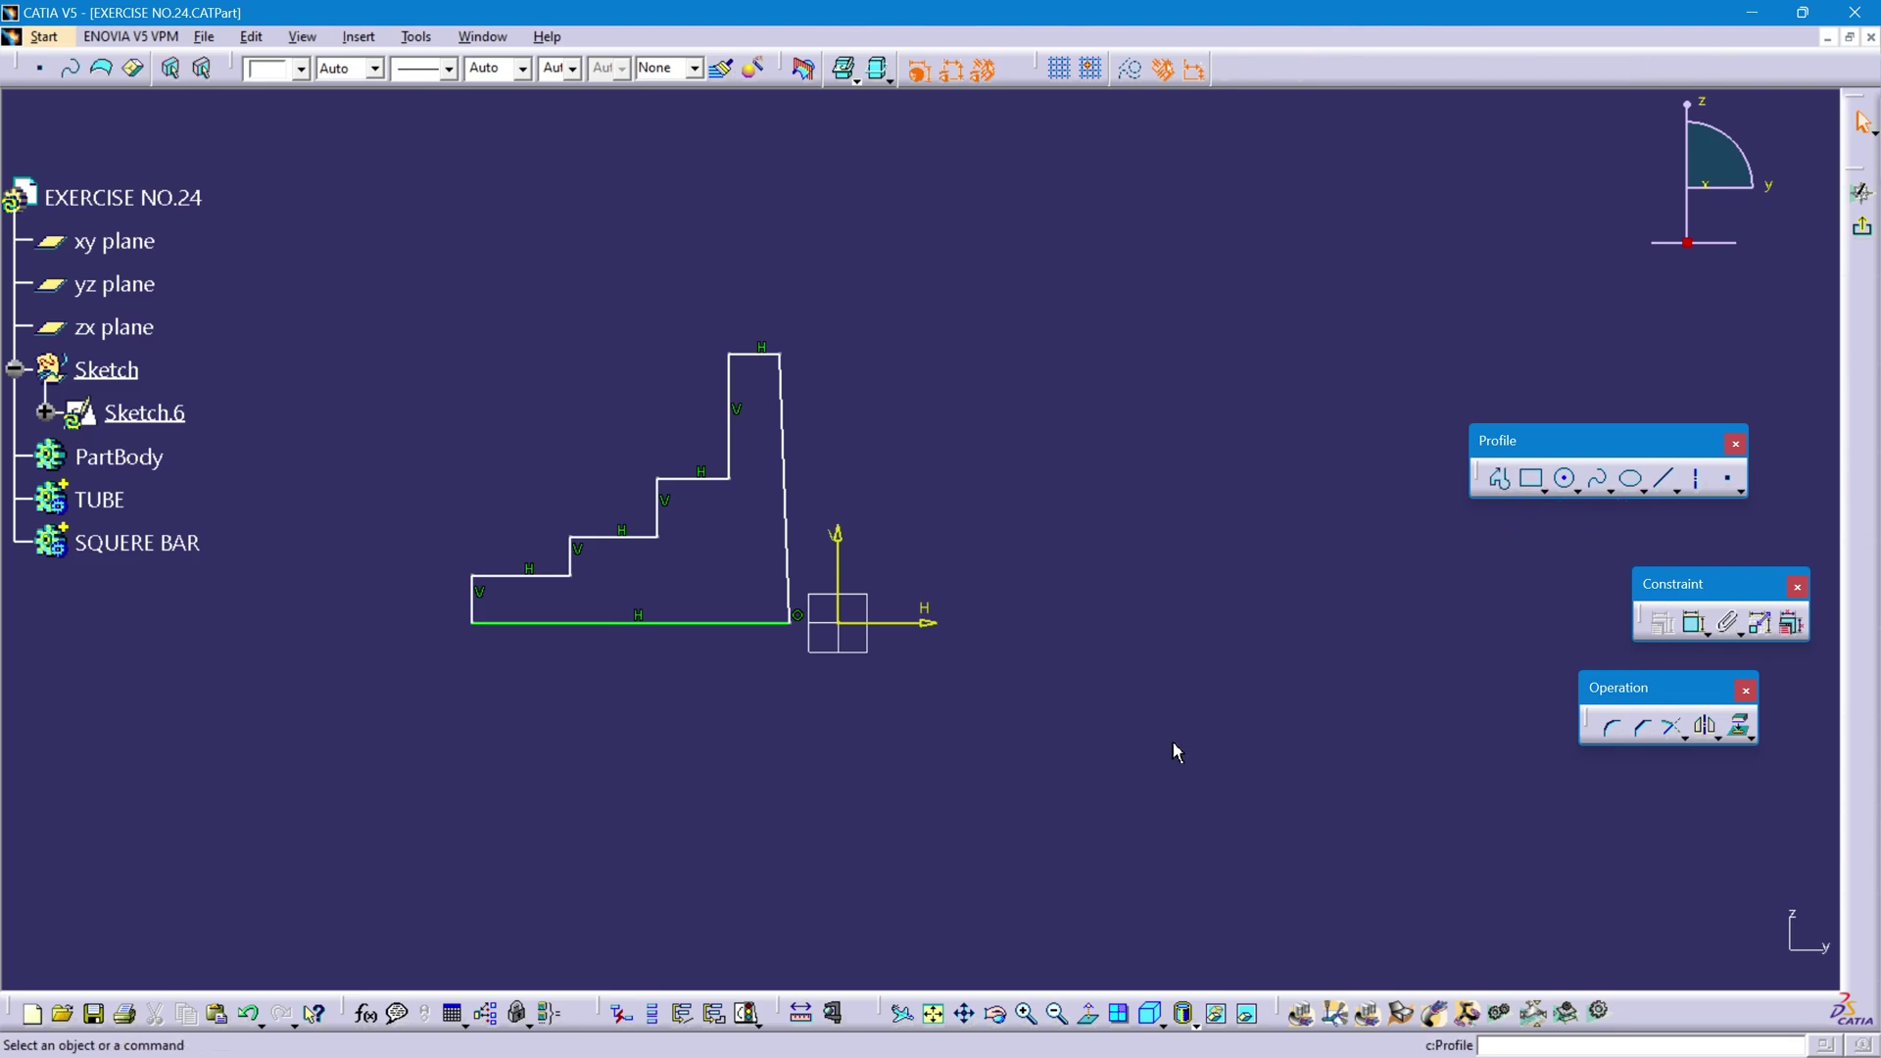
- Constrain the profile's closing right-hand line to be vertical
{"action": "left_click", "coordinate": [795, 537]}
{"action": "right_click", "coordinate": [789, 529]}
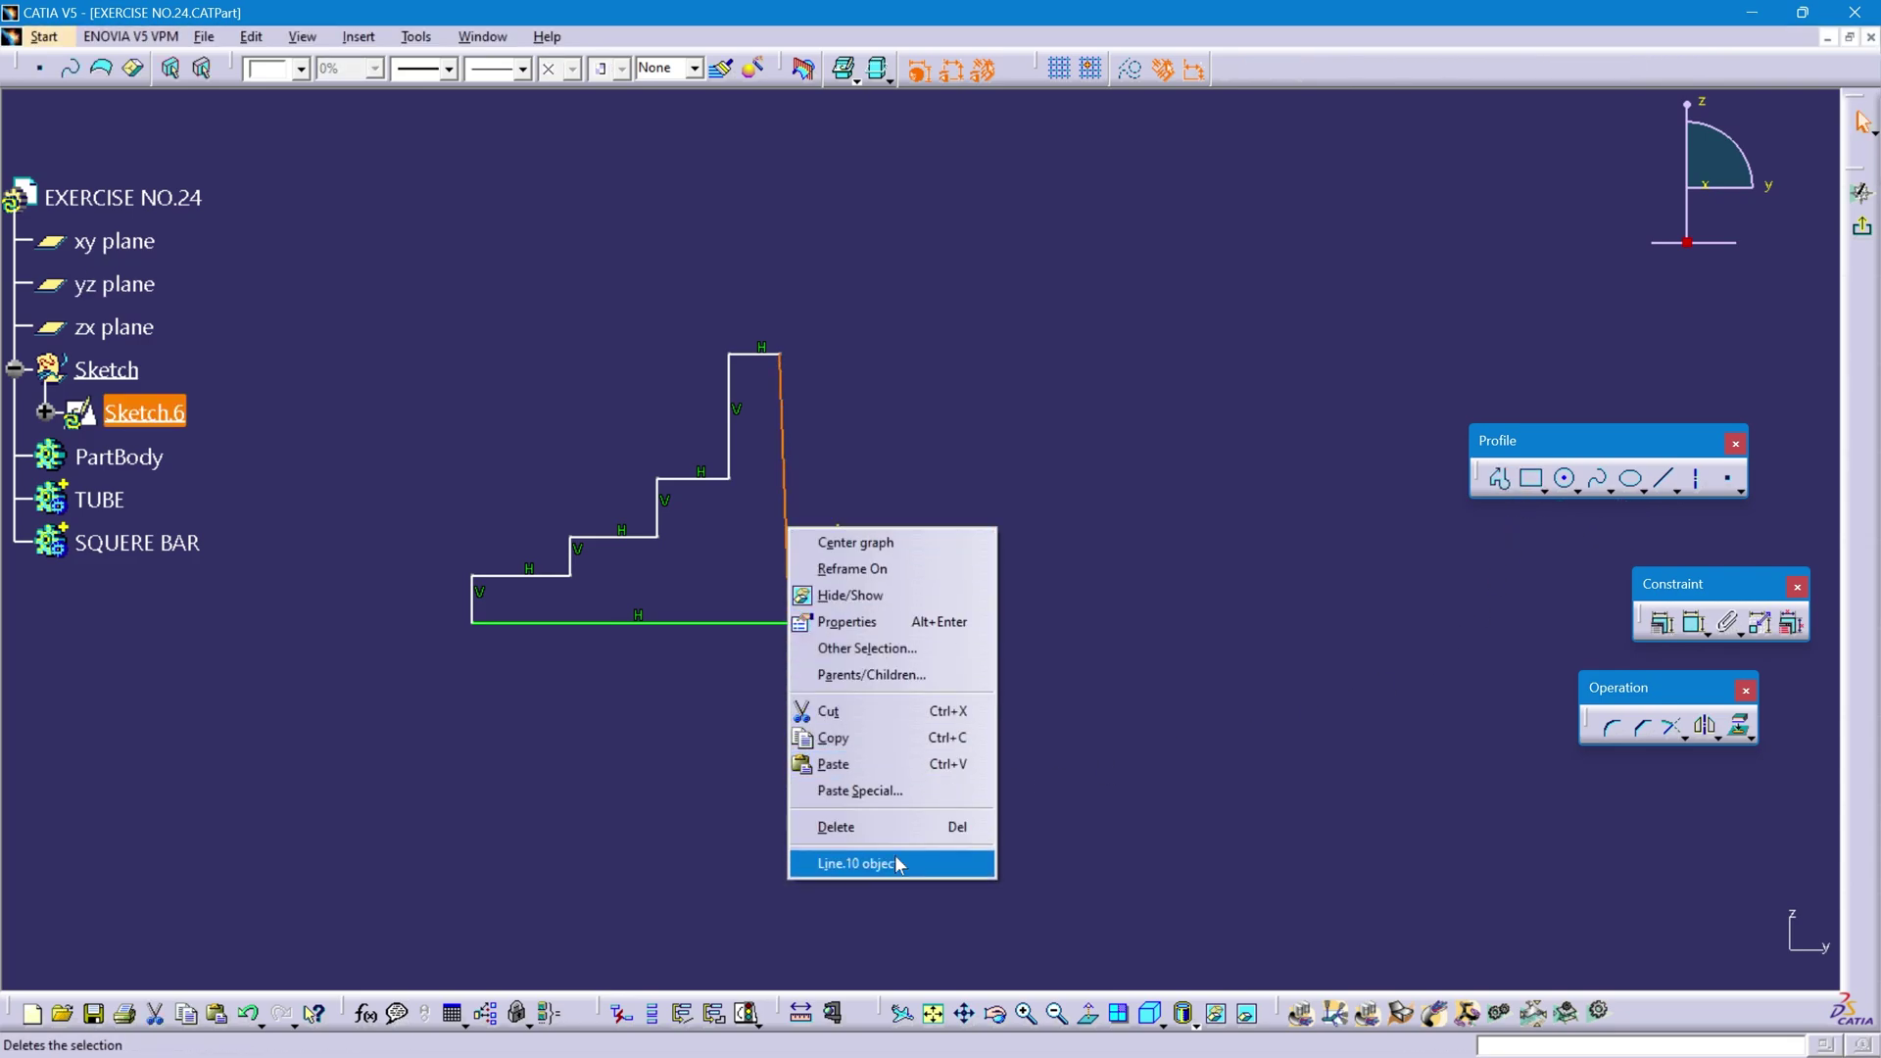
{"action": "mouse_move", "coordinate": [900, 865]}
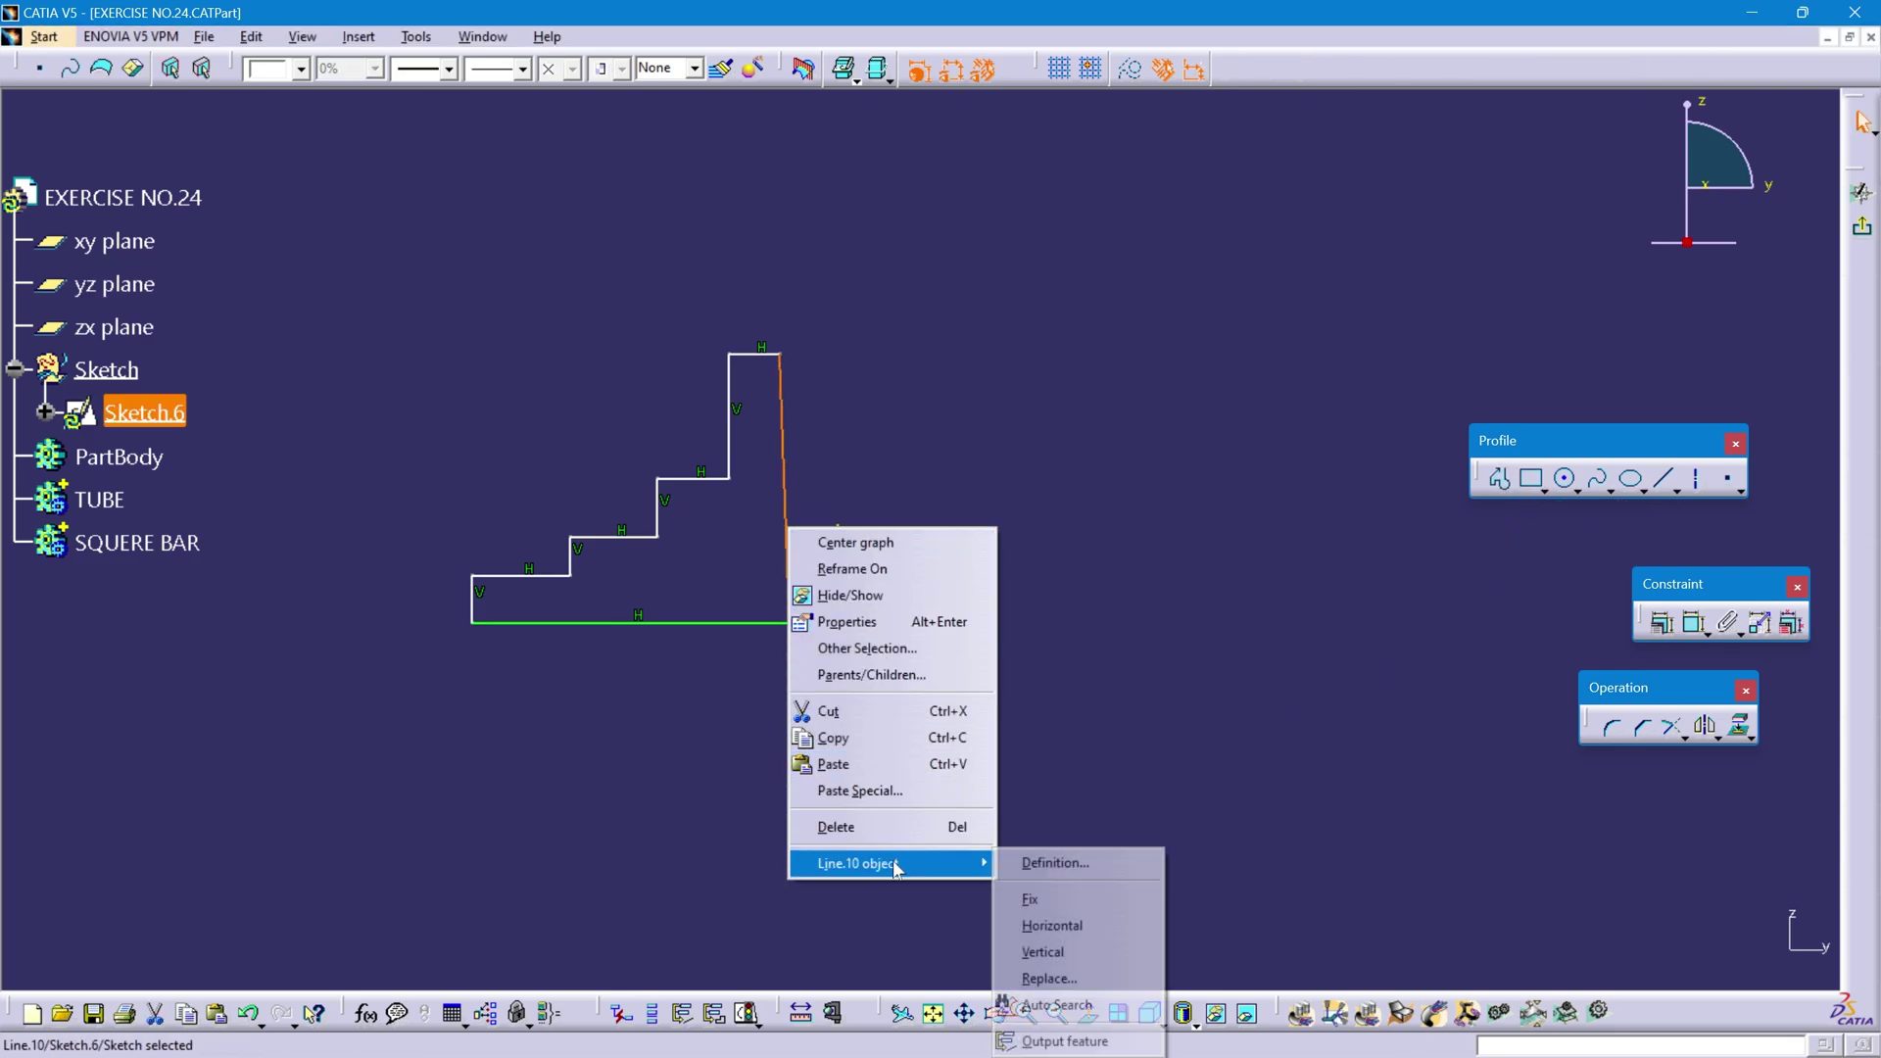
{"action": "left_click", "coordinate": [1085, 953]}
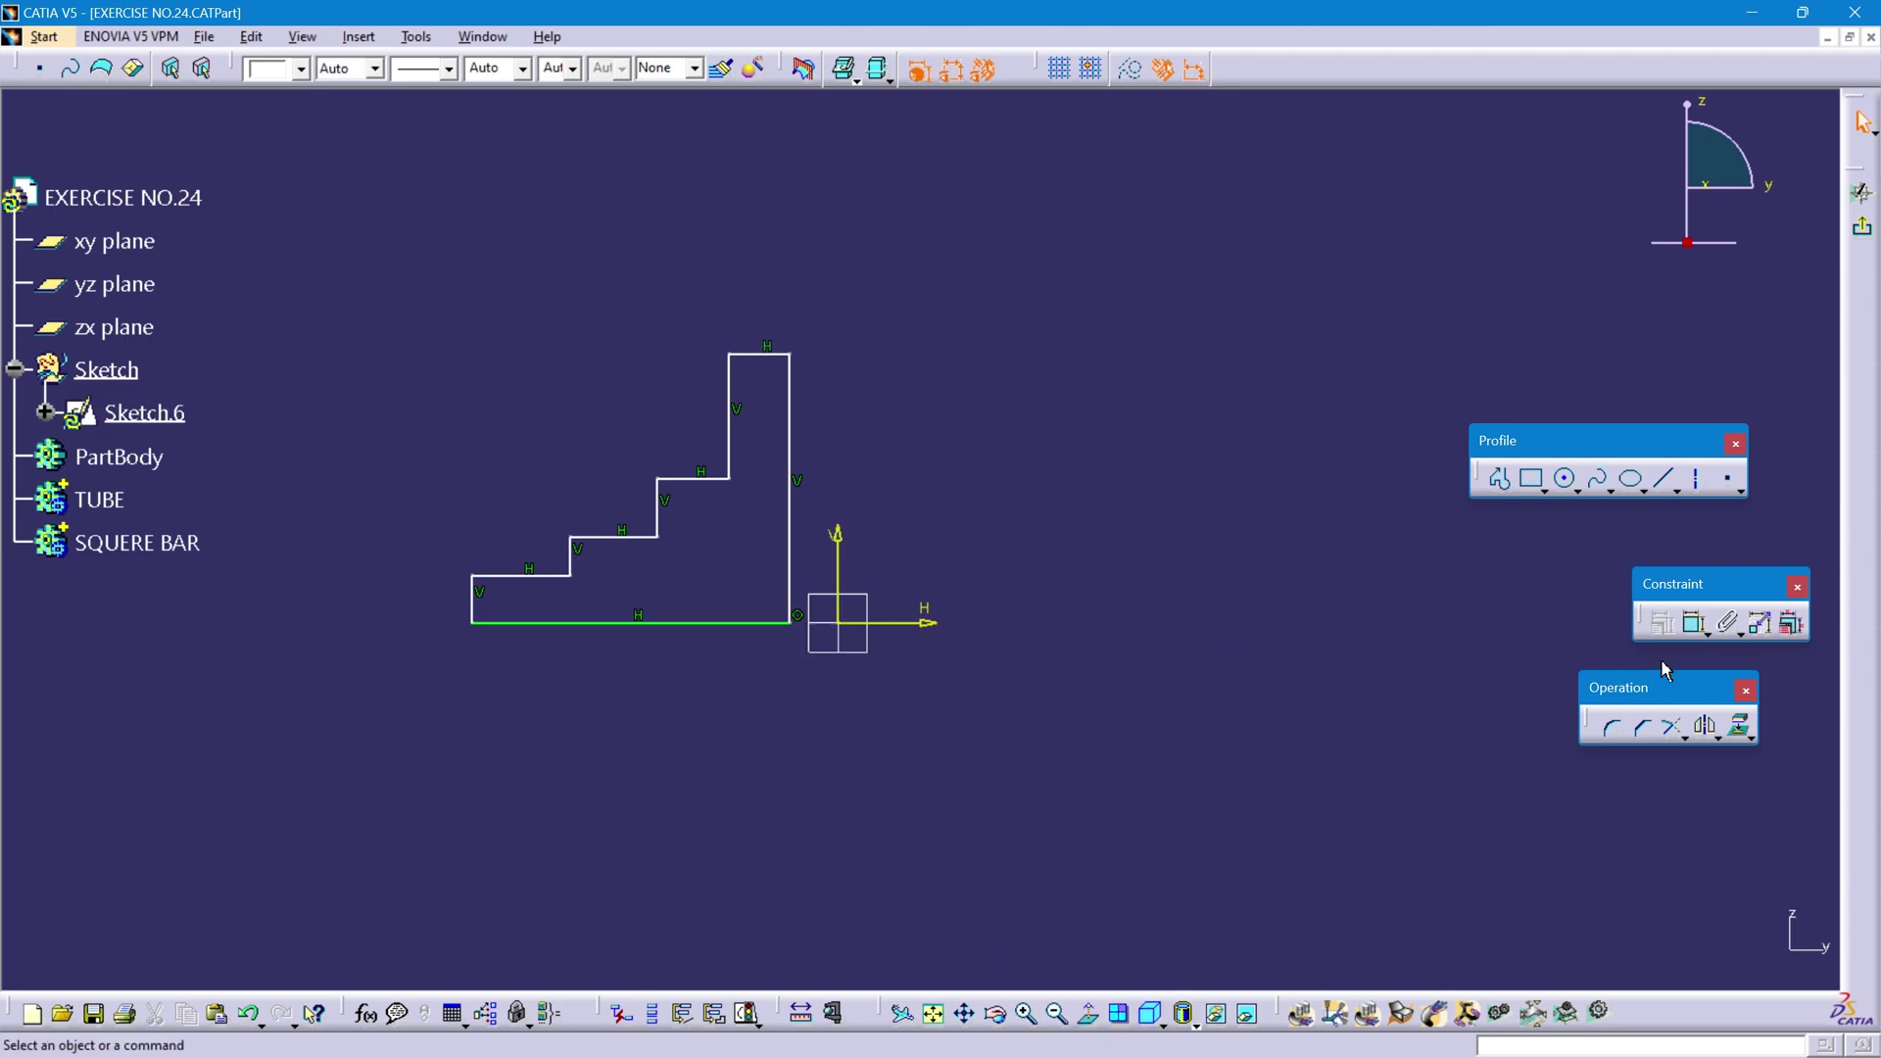
- Dimension the two rightmost vertical edges from the V axis at 18.75 and 25
{"action": "left_click", "coordinate": [1694, 623]}
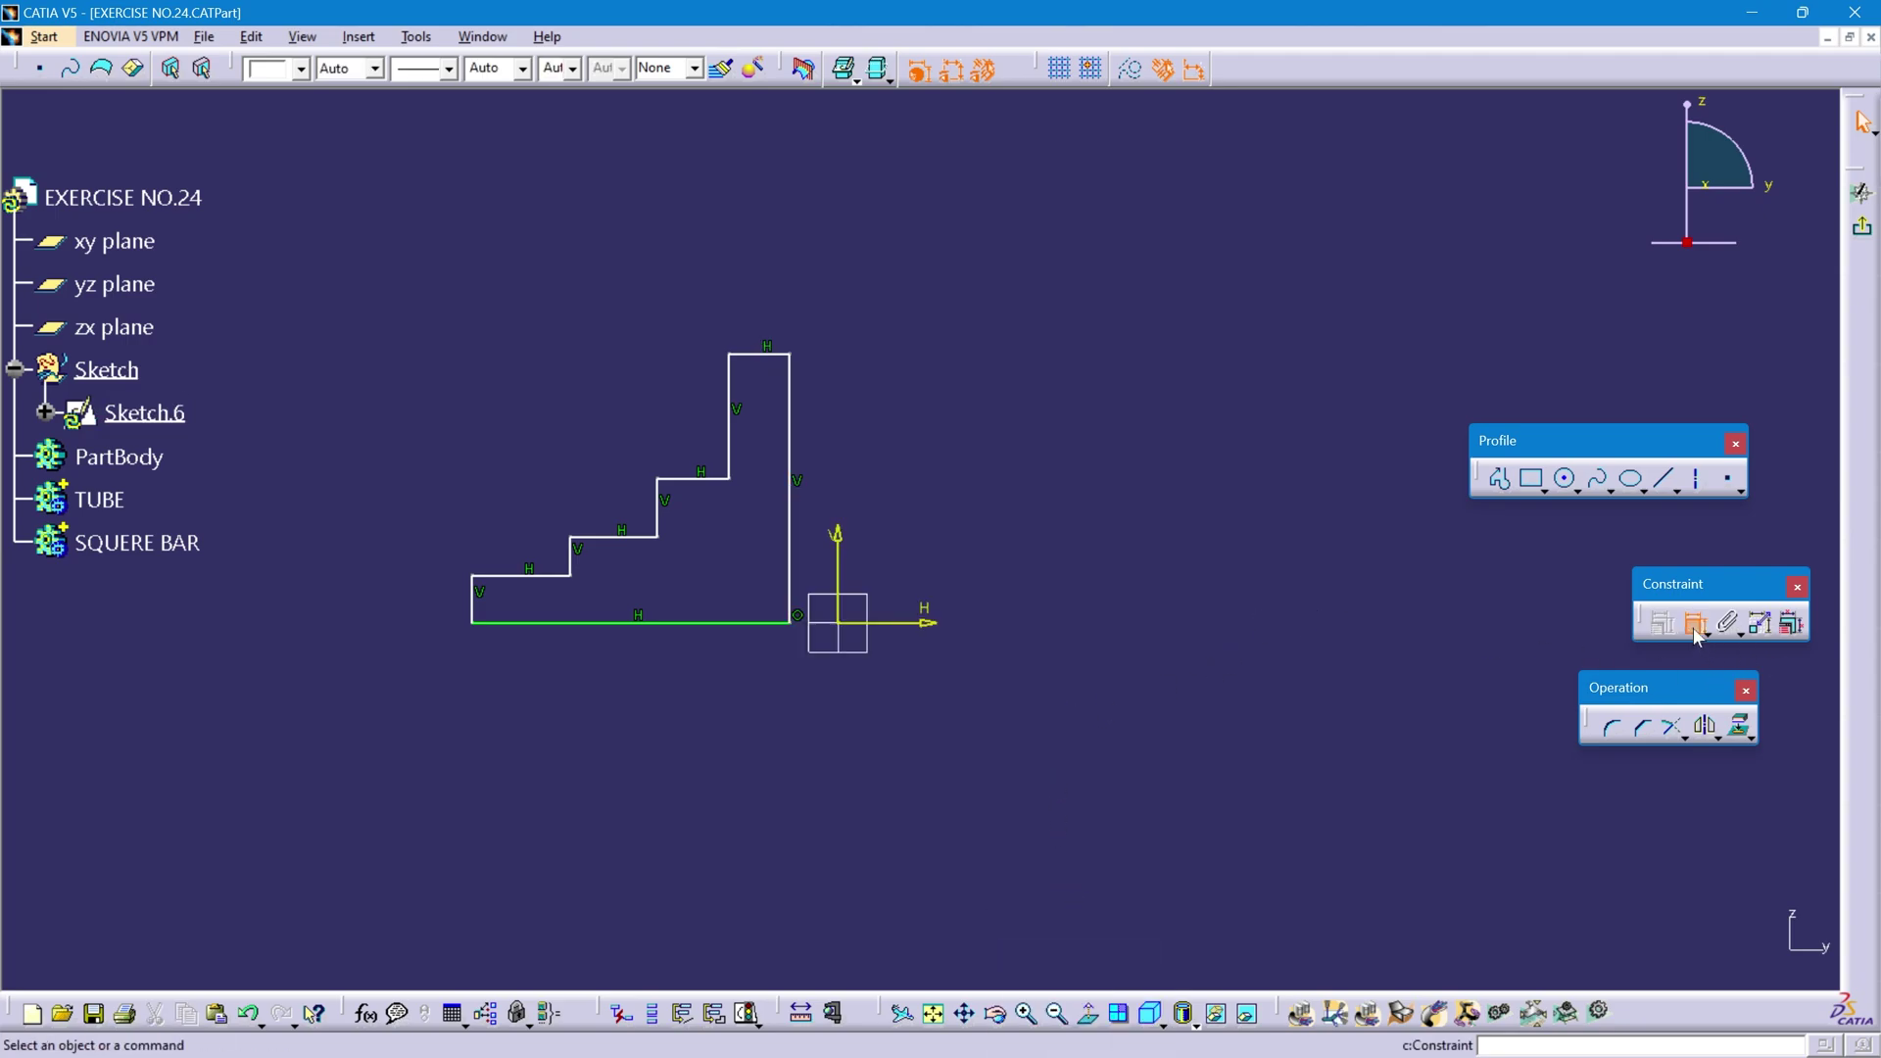
{"action": "left_click", "coordinate": [791, 551]}
{"action": "left_click", "coordinate": [838, 543]}
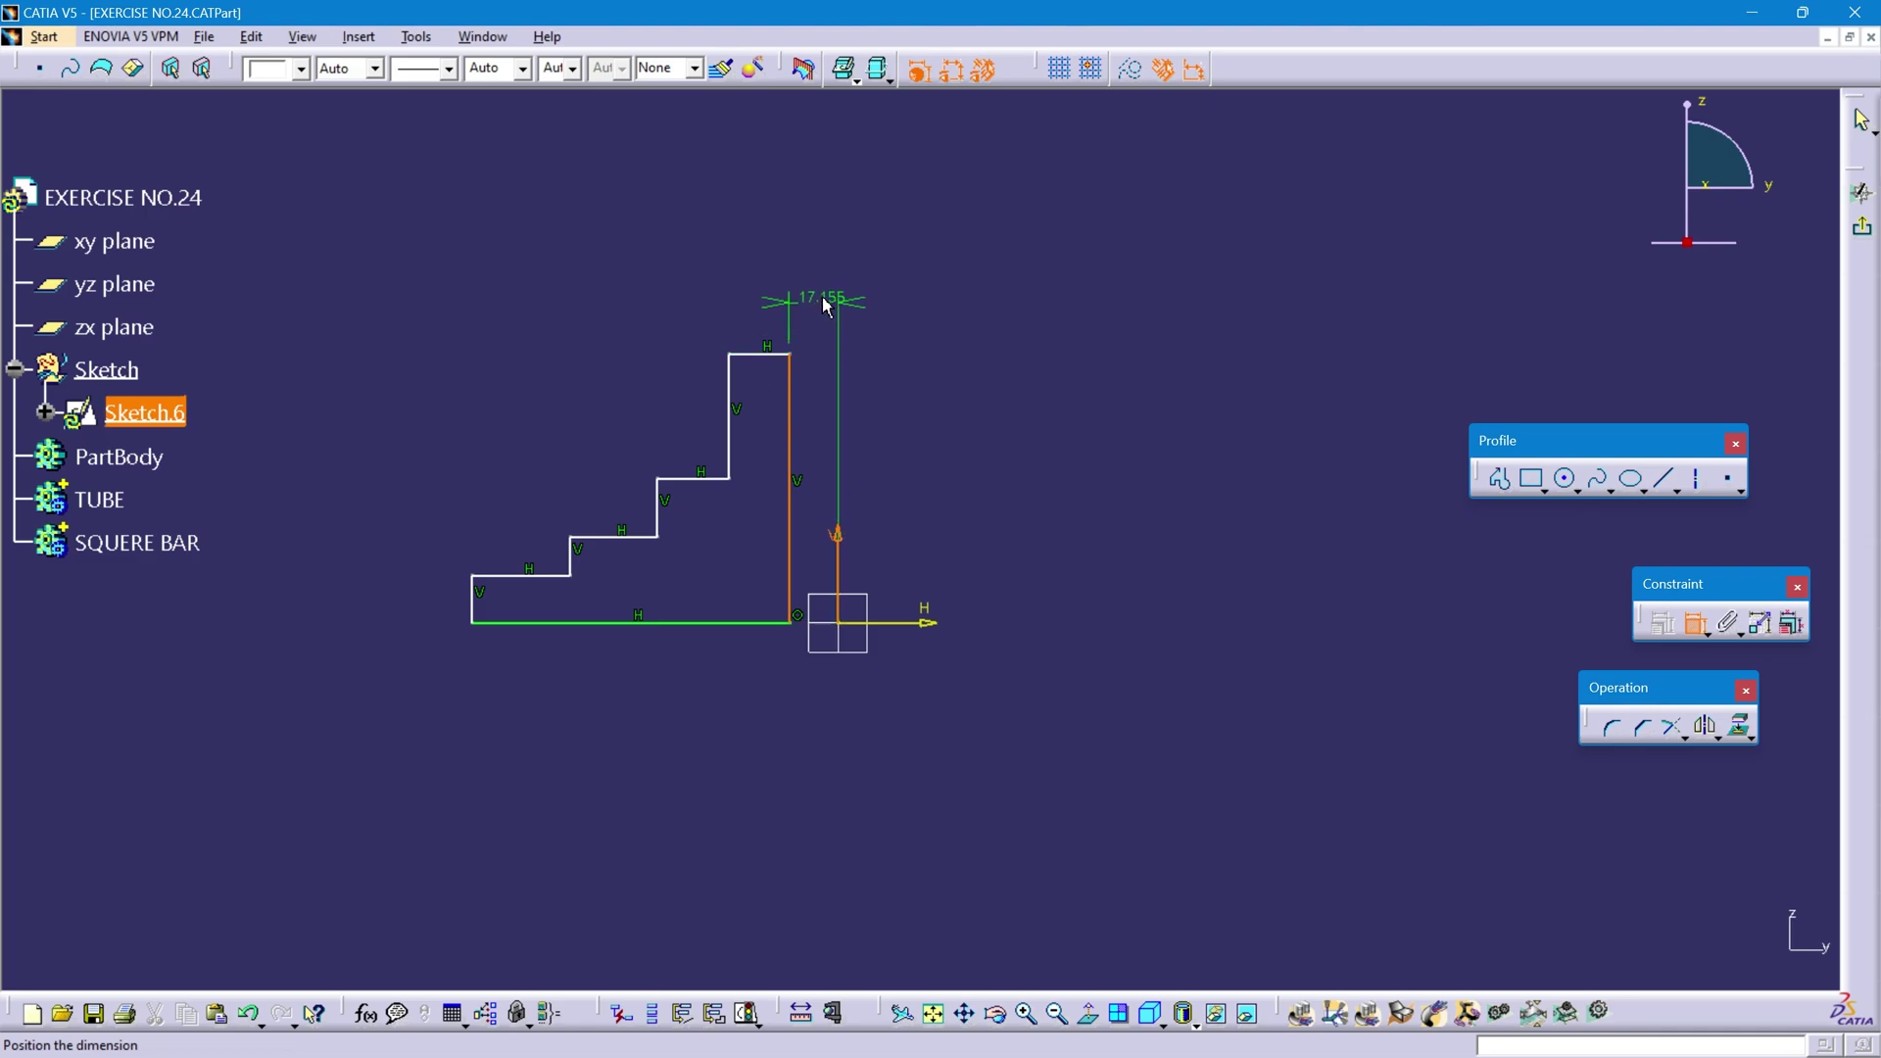
{"action": "left_click", "coordinate": [821, 278]}
{"action": "left_click", "coordinate": [730, 412]}
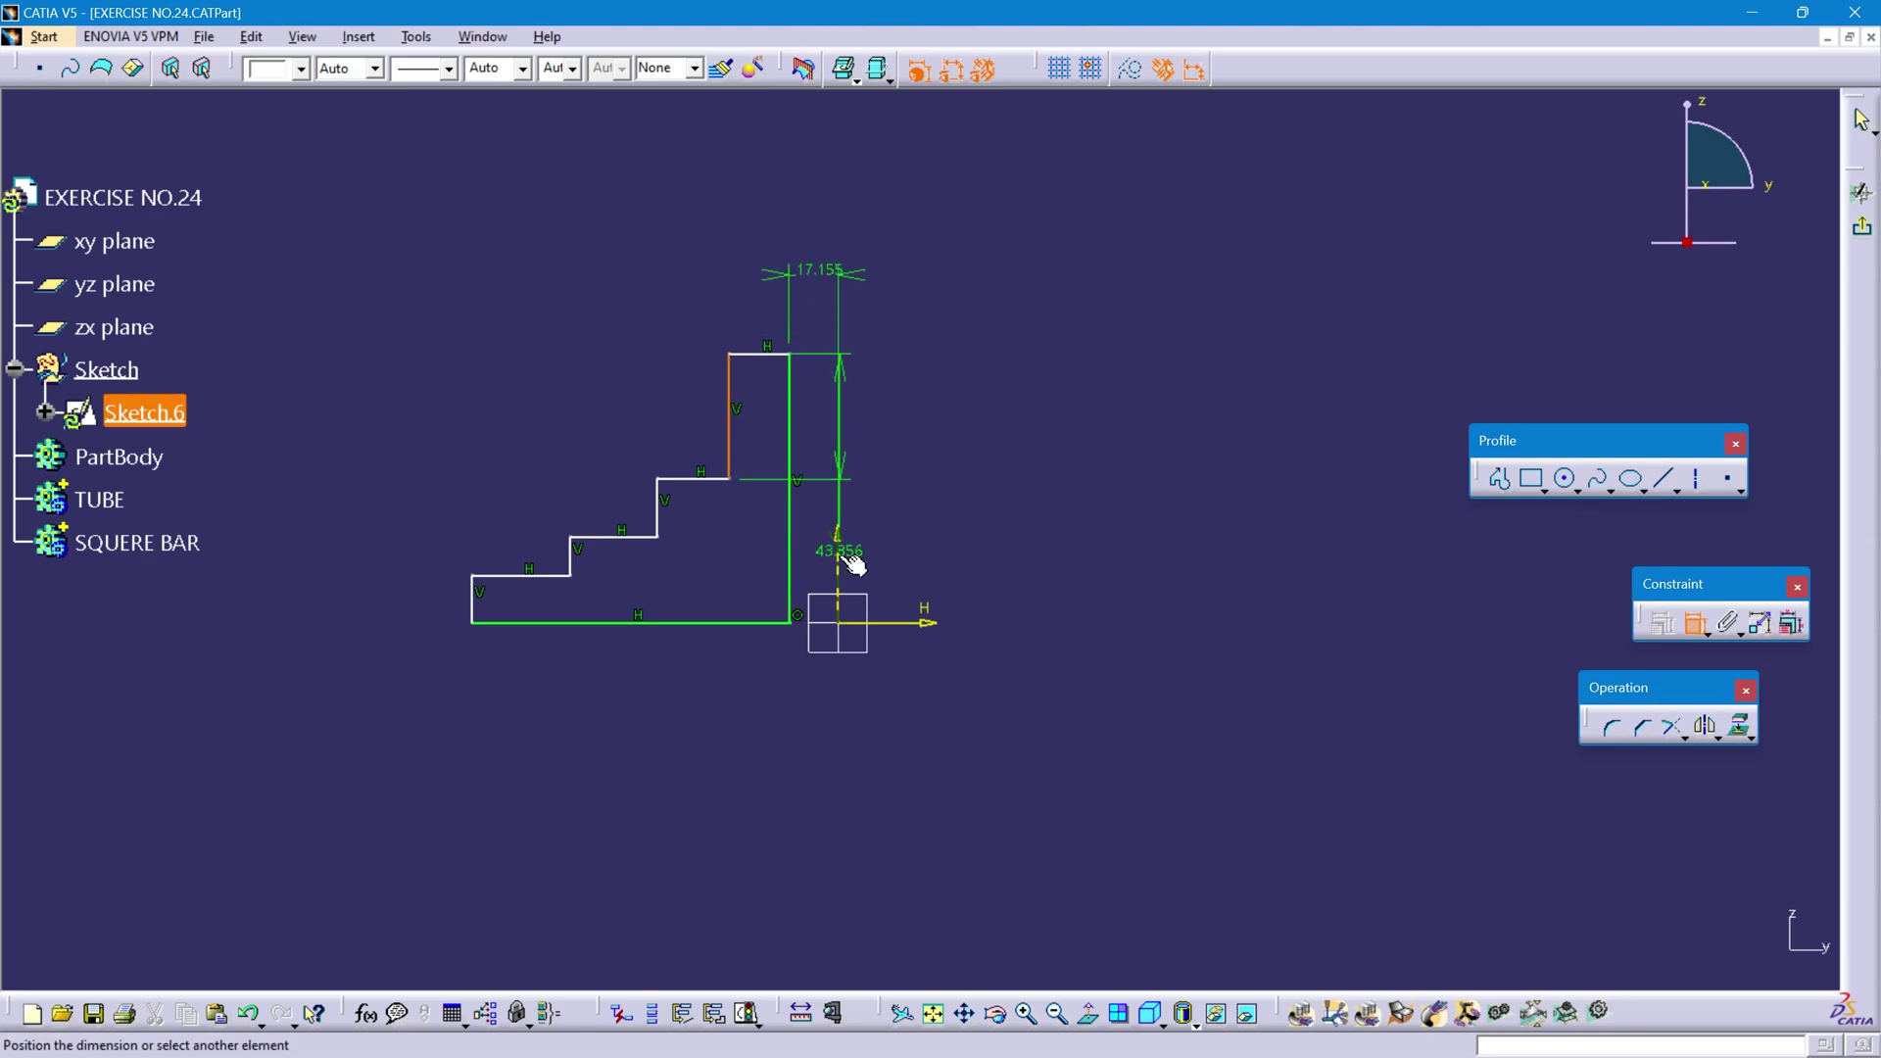
{"action": "left_click", "coordinate": [784, 188]}
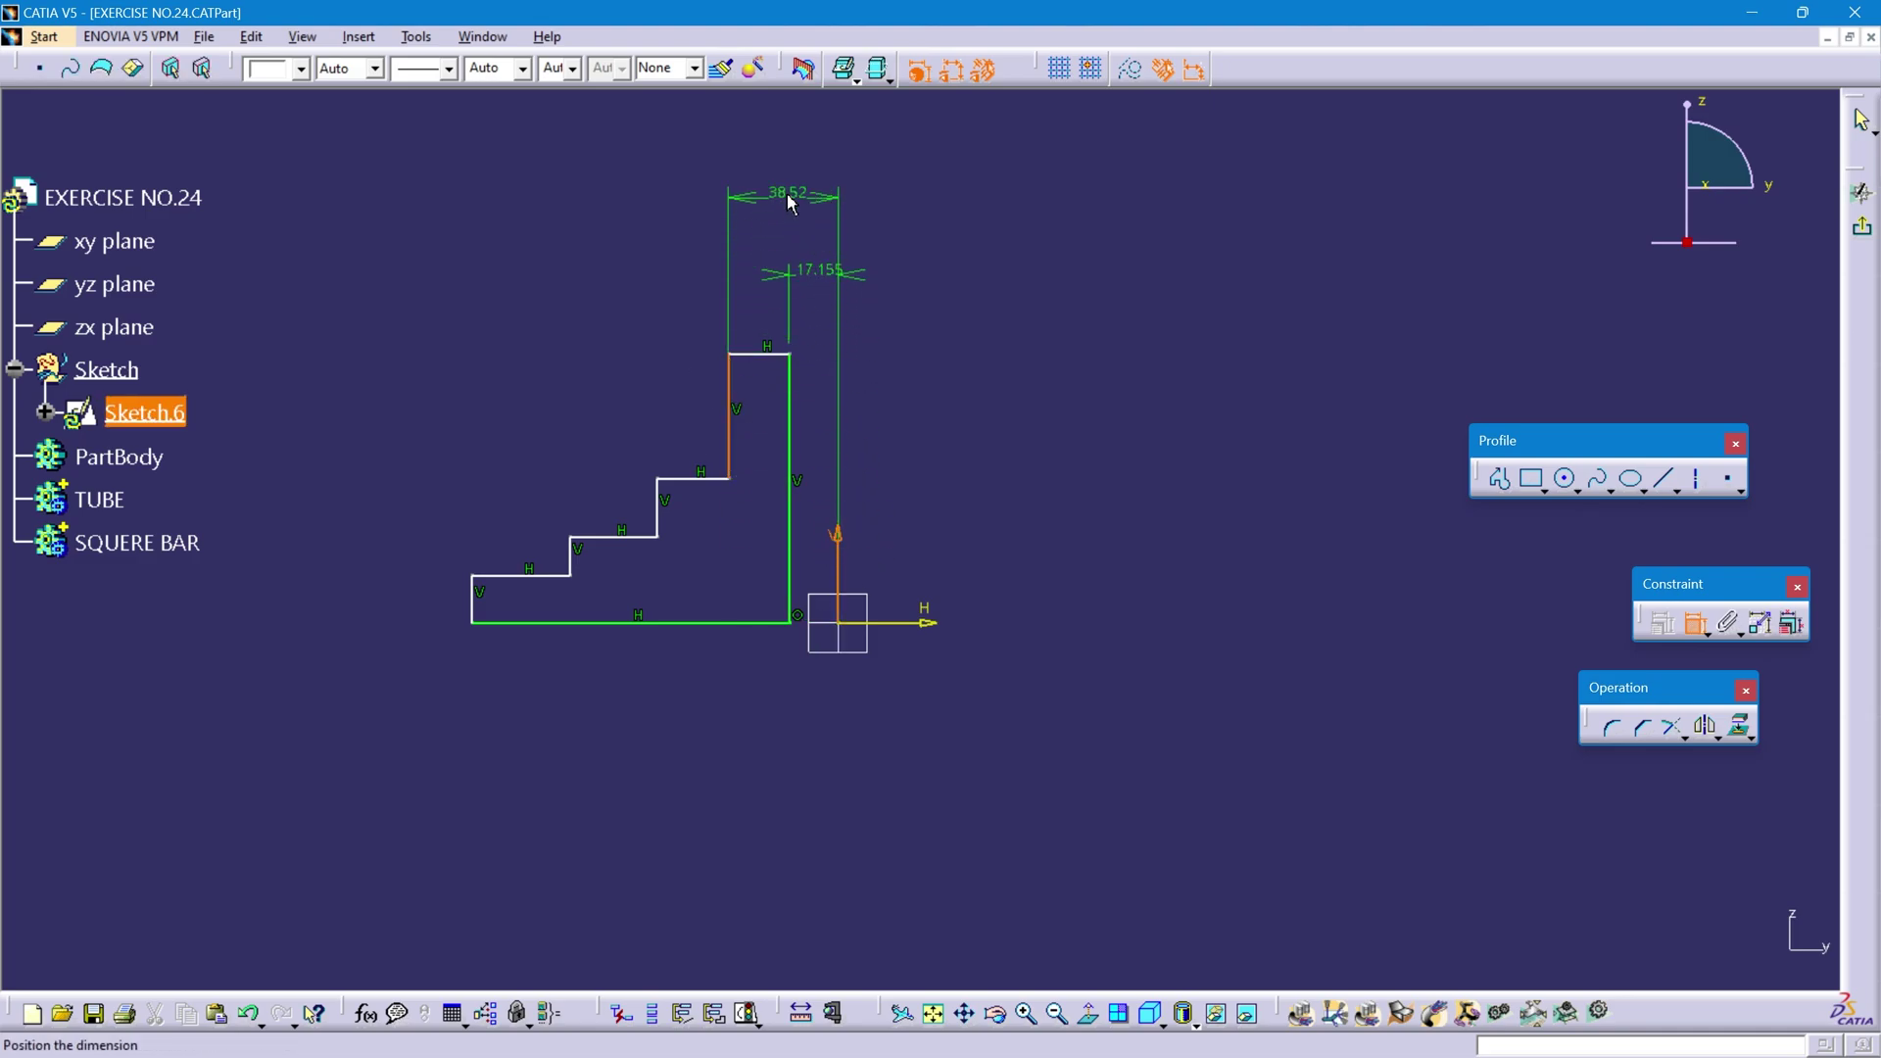
{"action": "double_click", "coordinate": [823, 285]}
{"action": "type", "text": "37.5/2"}
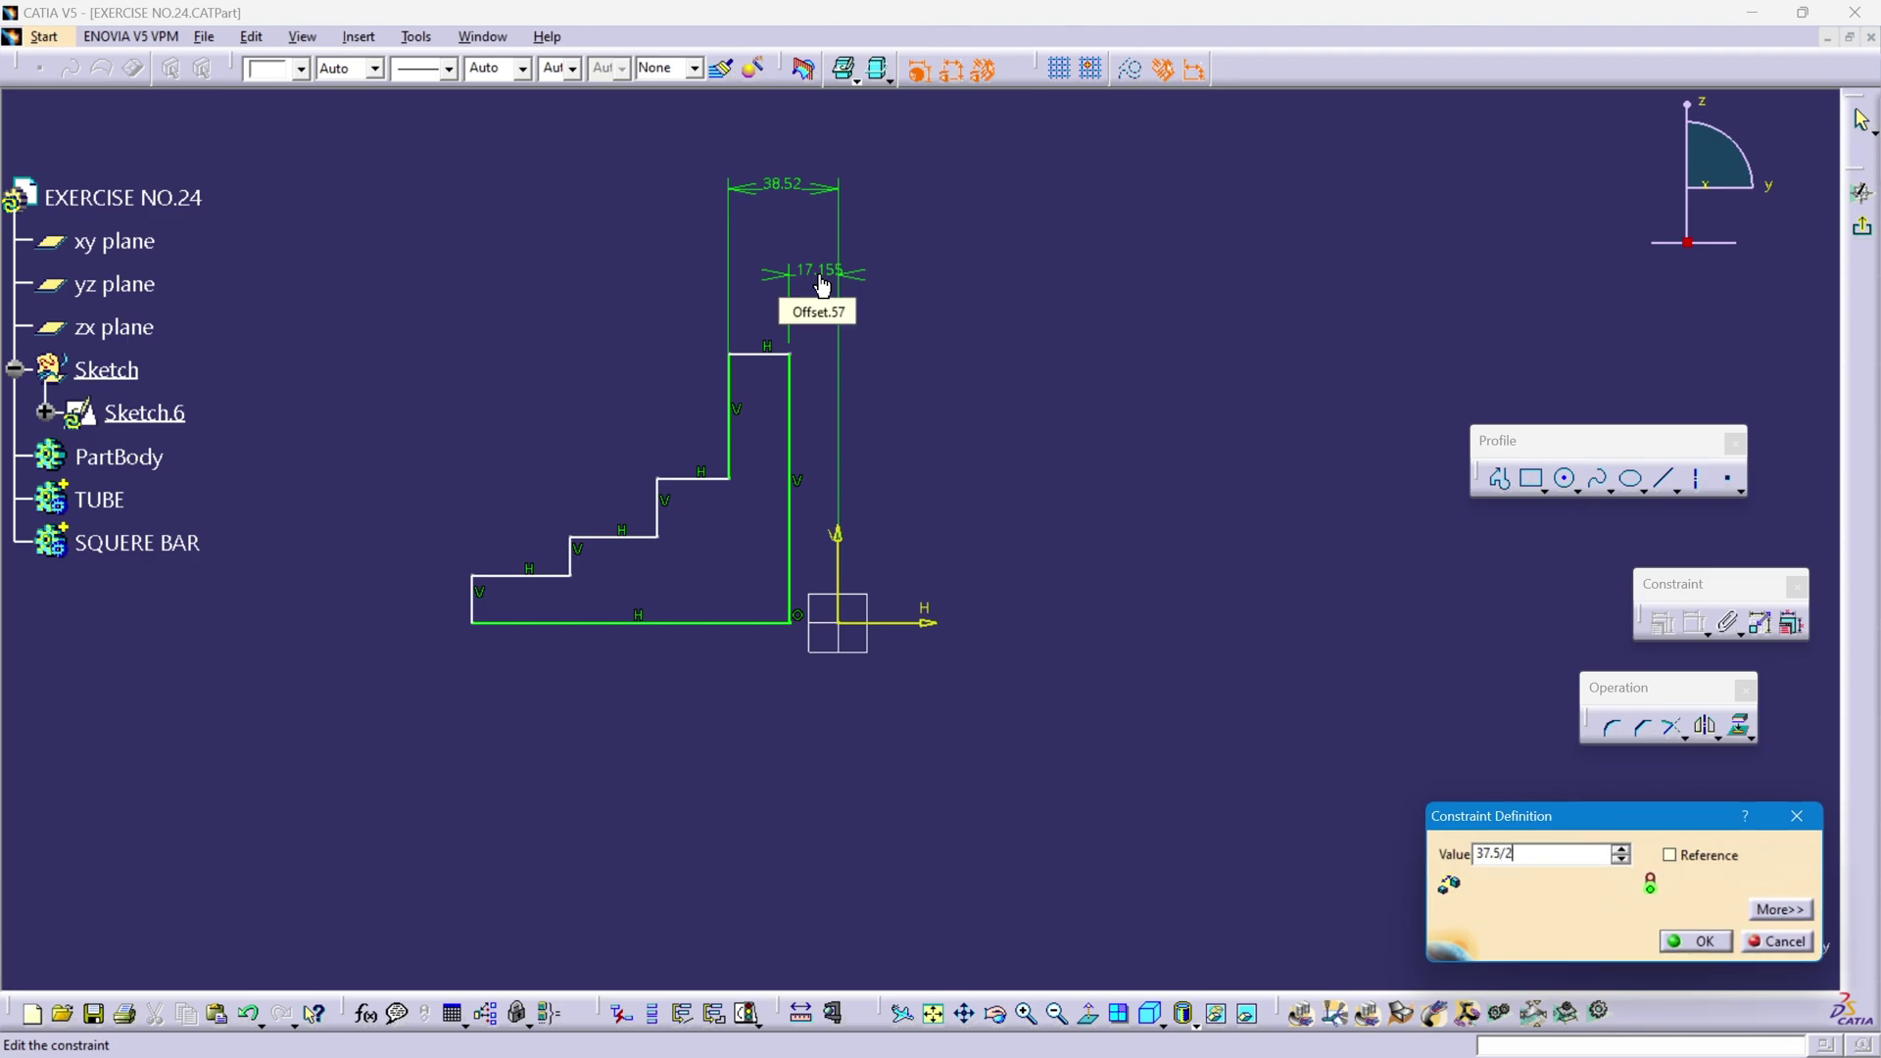
{"action": "key", "text": "Return"}
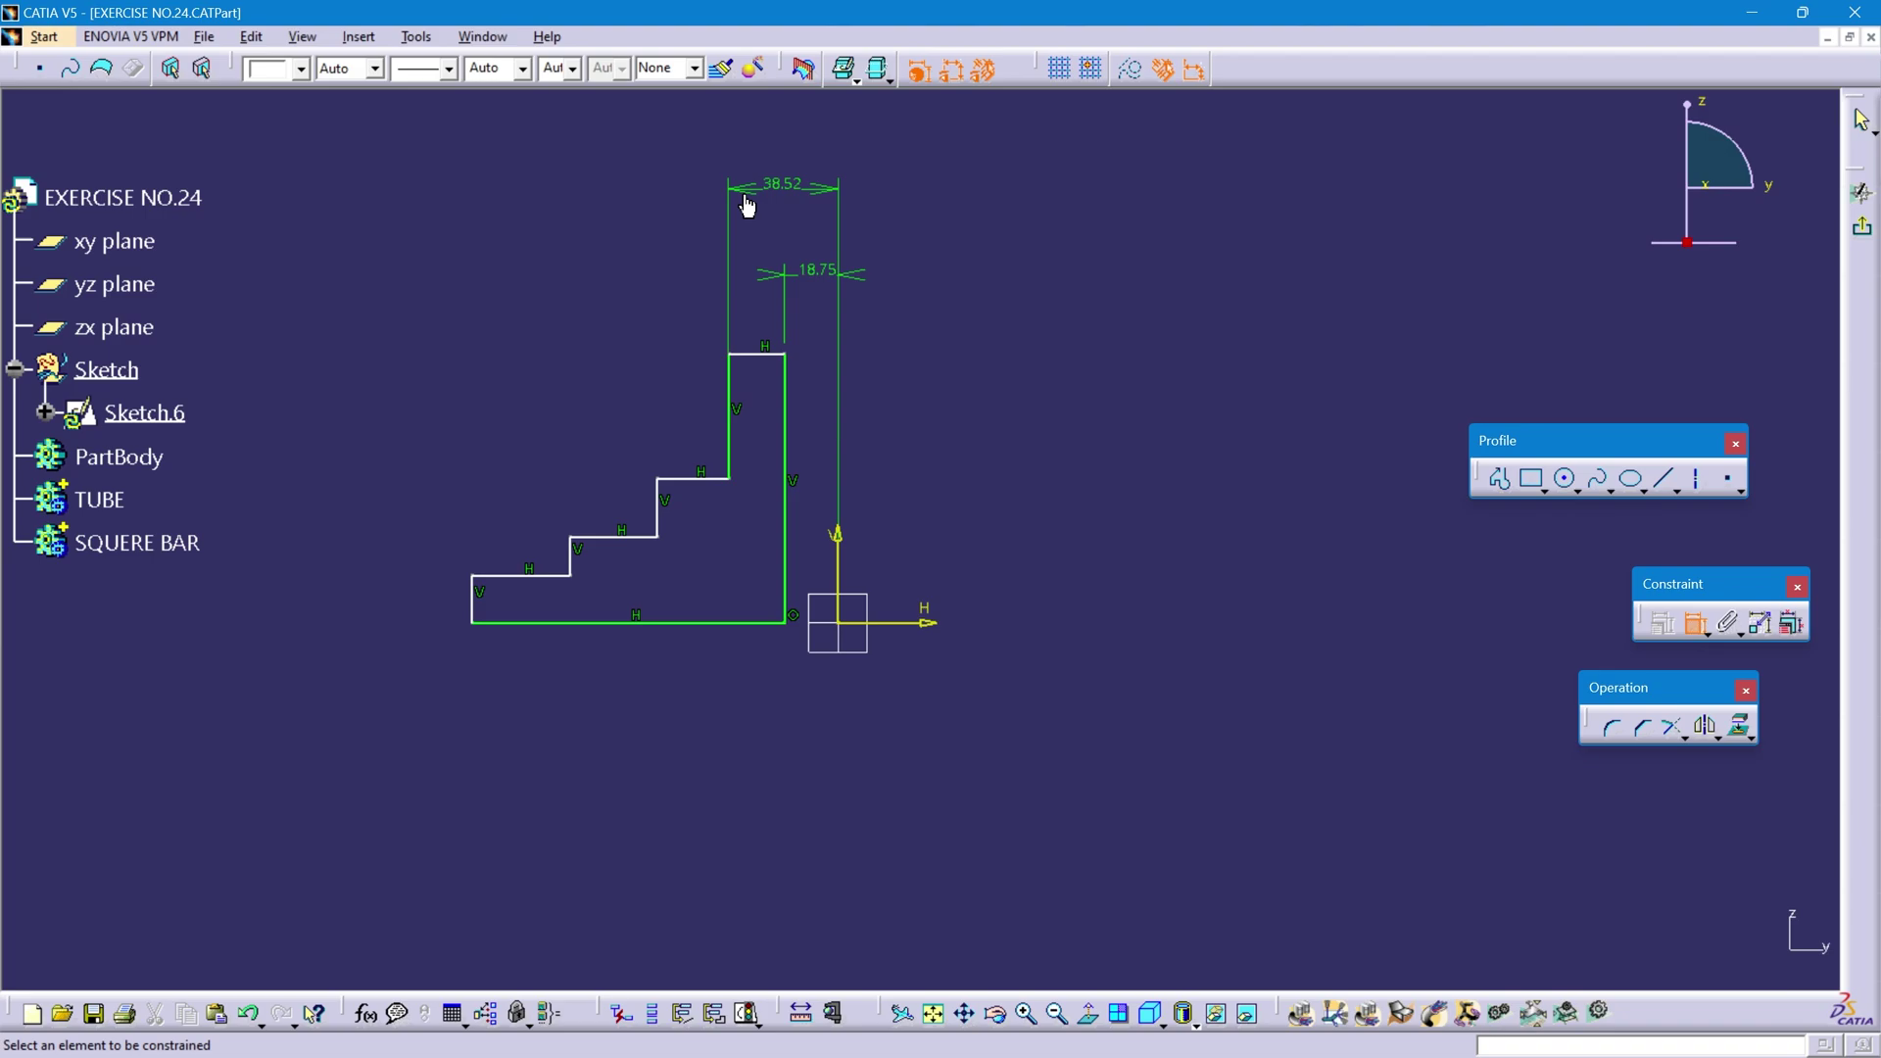
{"action": "double_click", "coordinate": [833, 181]}
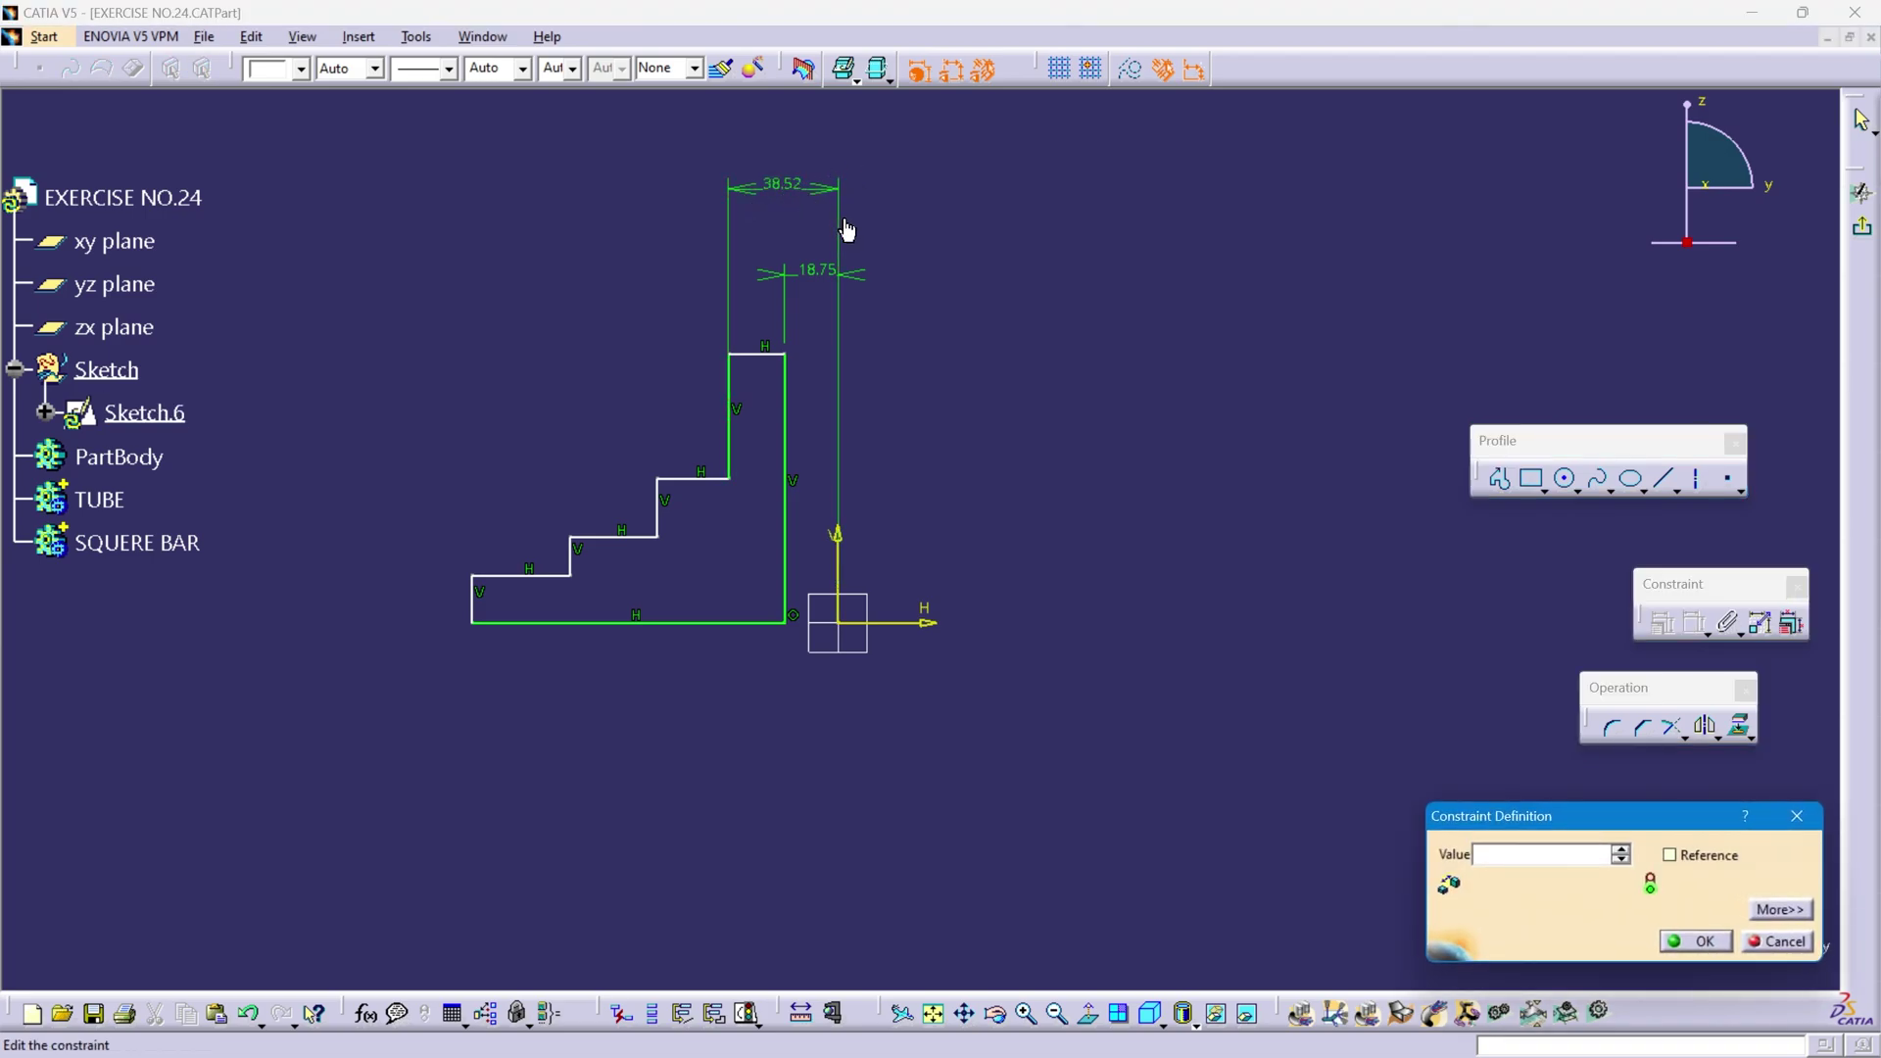
{"action": "type", "text": "25"}
{"action": "key", "text": "Return"}
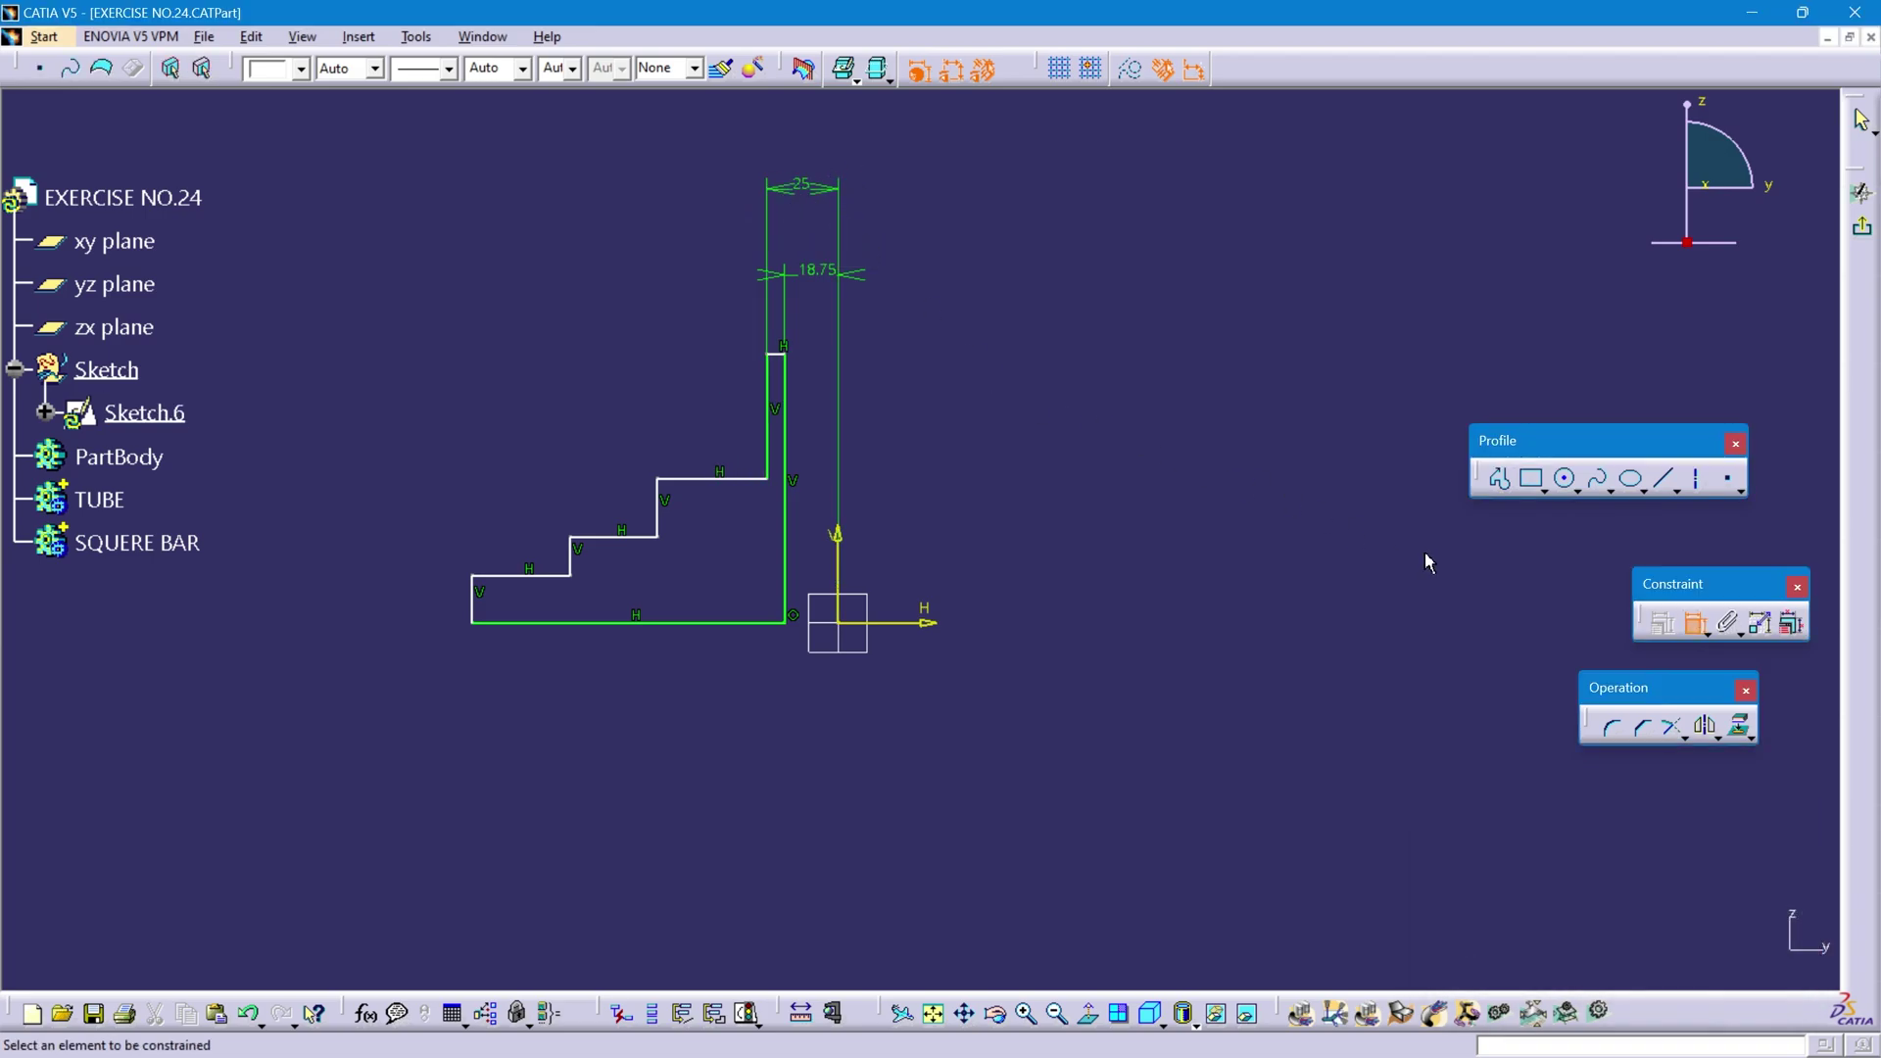
- Add offsets of 50 and 100 from the V axis to the next two step lines
{"action": "left_click", "coordinate": [656, 520]}
{"action": "left_click", "coordinate": [837, 531]}
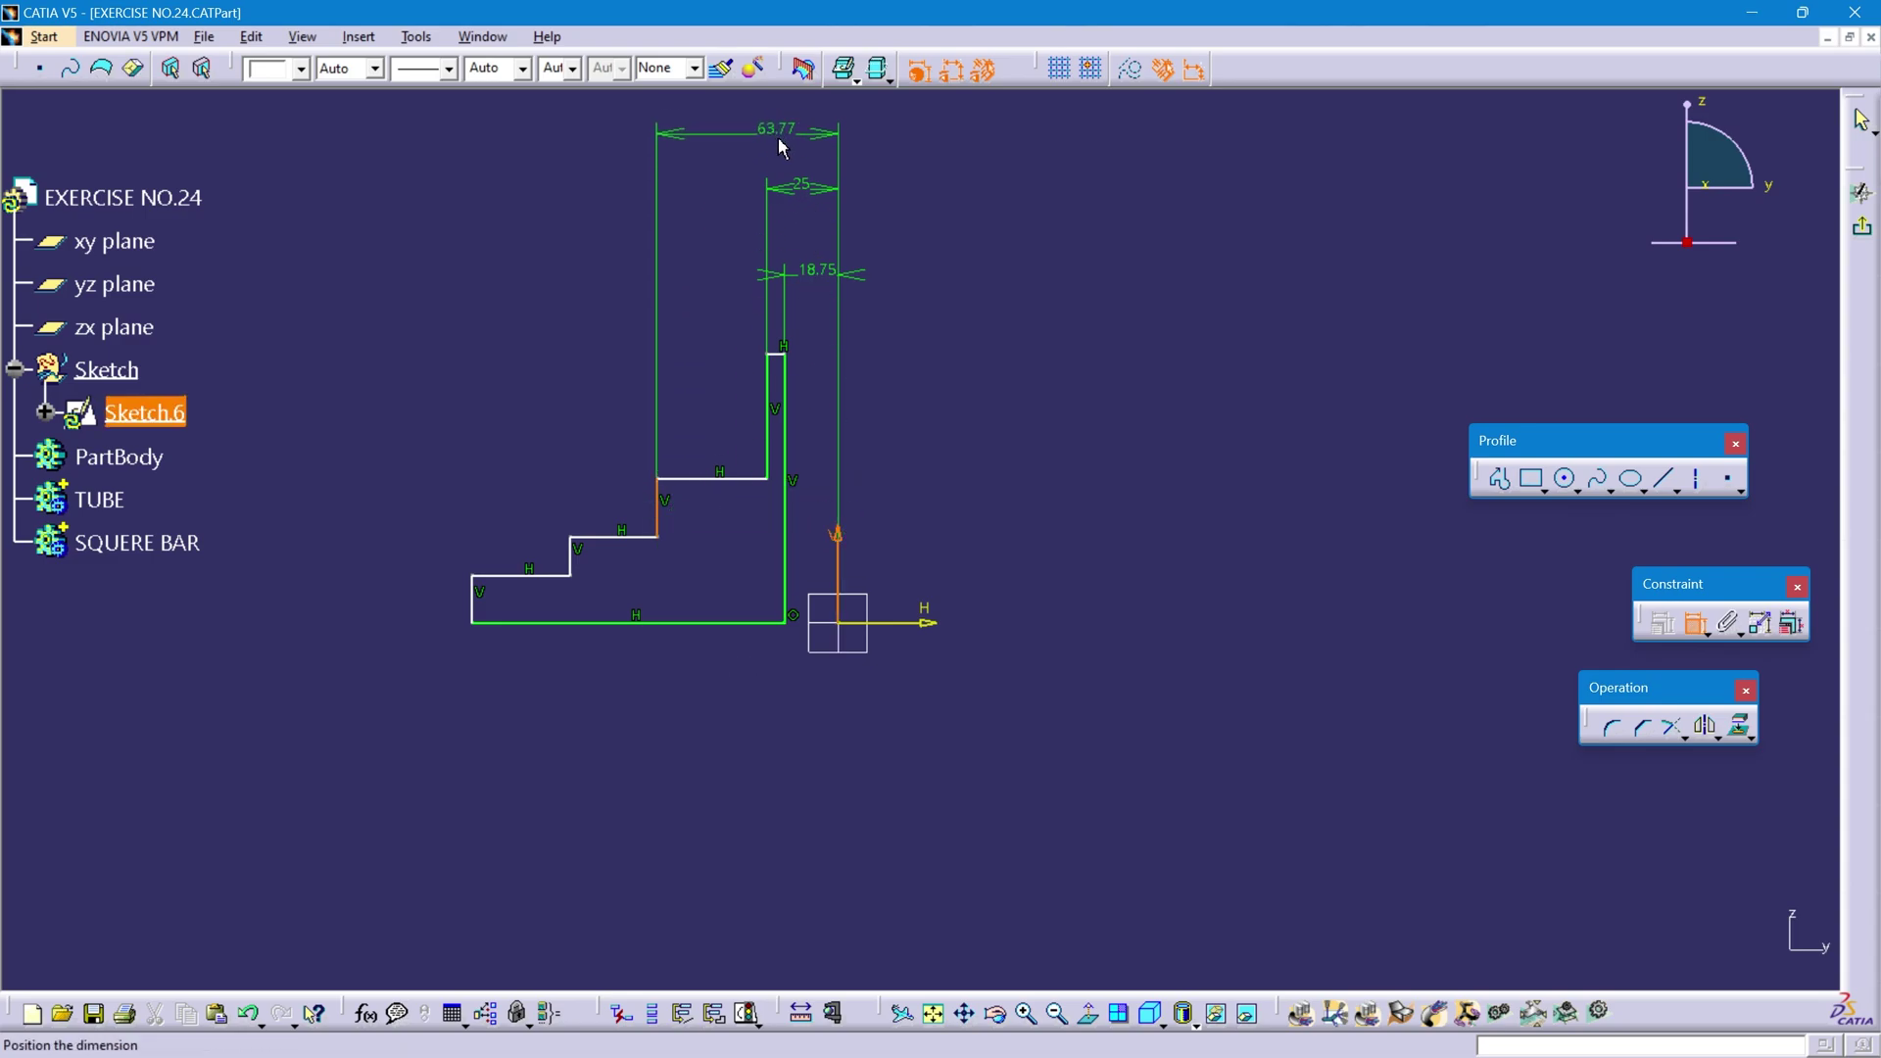
{"action": "left_click", "coordinate": [774, 145]}
{"action": "double_click", "coordinate": [771, 145]}
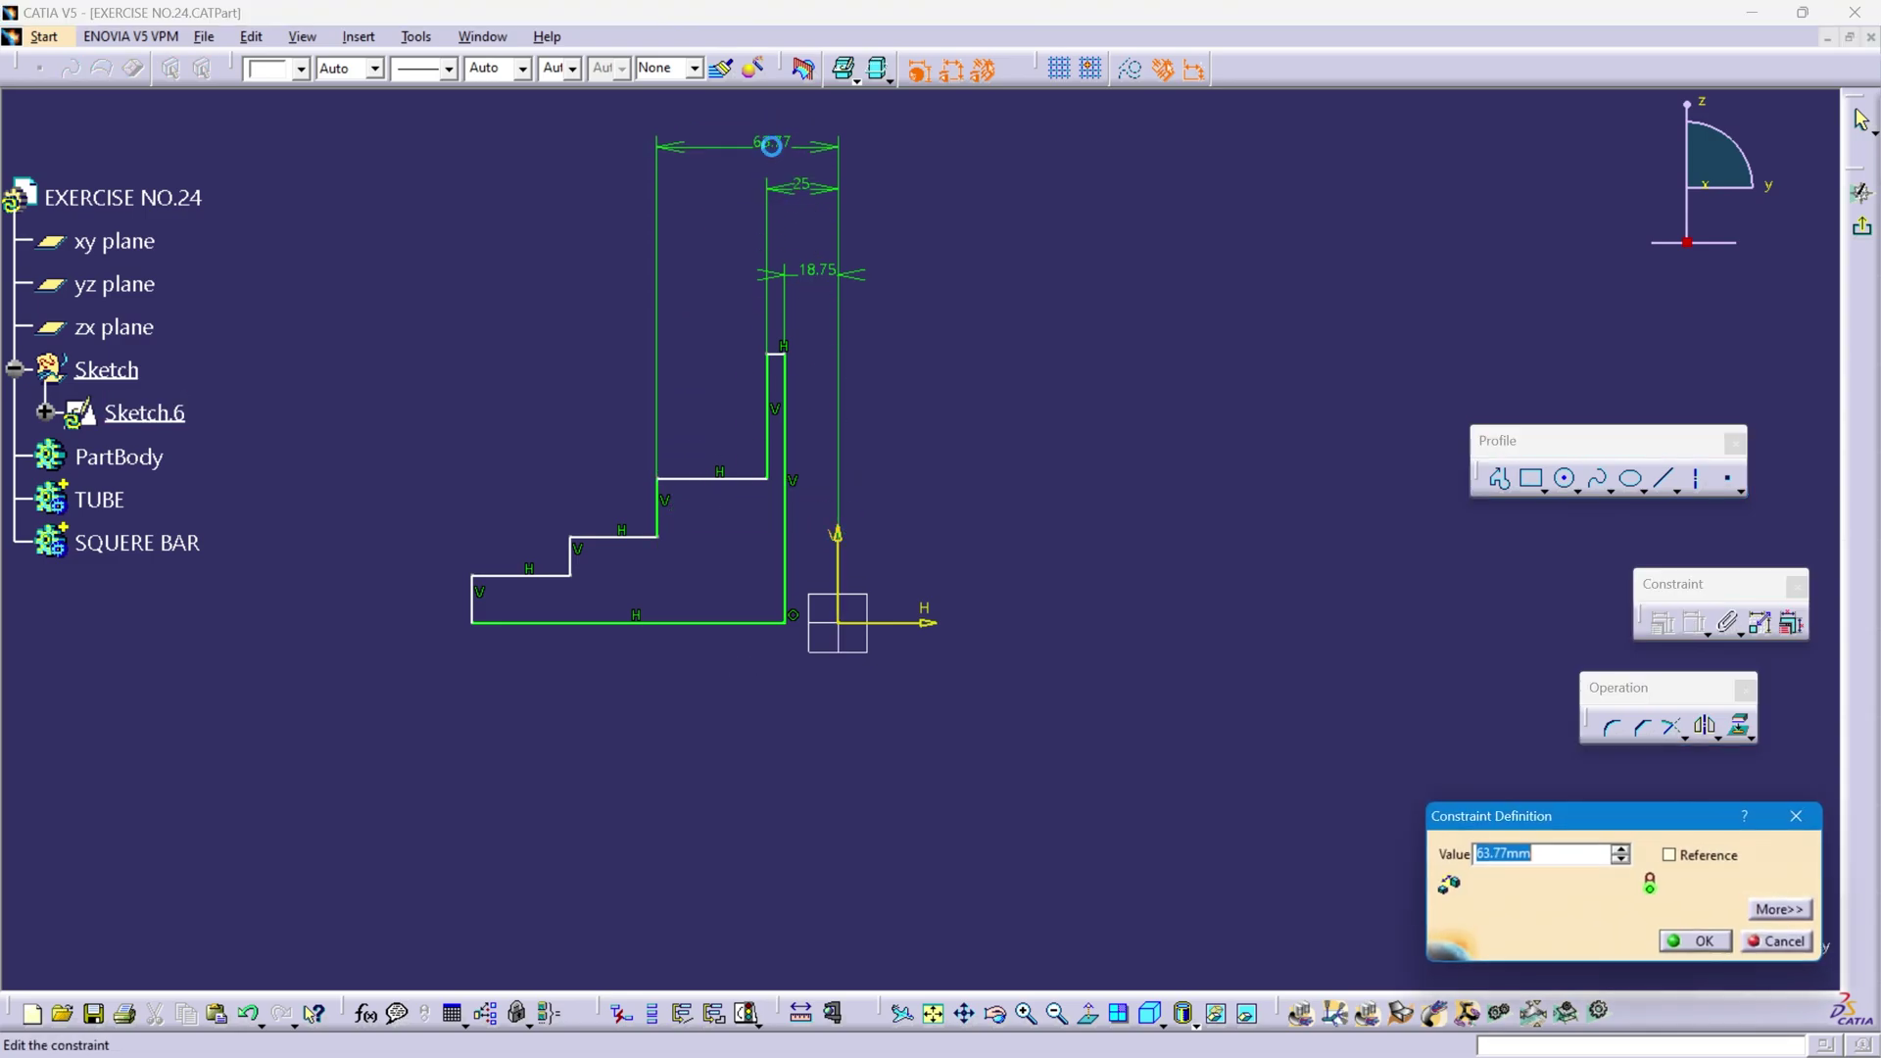
{"action": "type", "text": "50"}
{"action": "key", "text": "Return"}
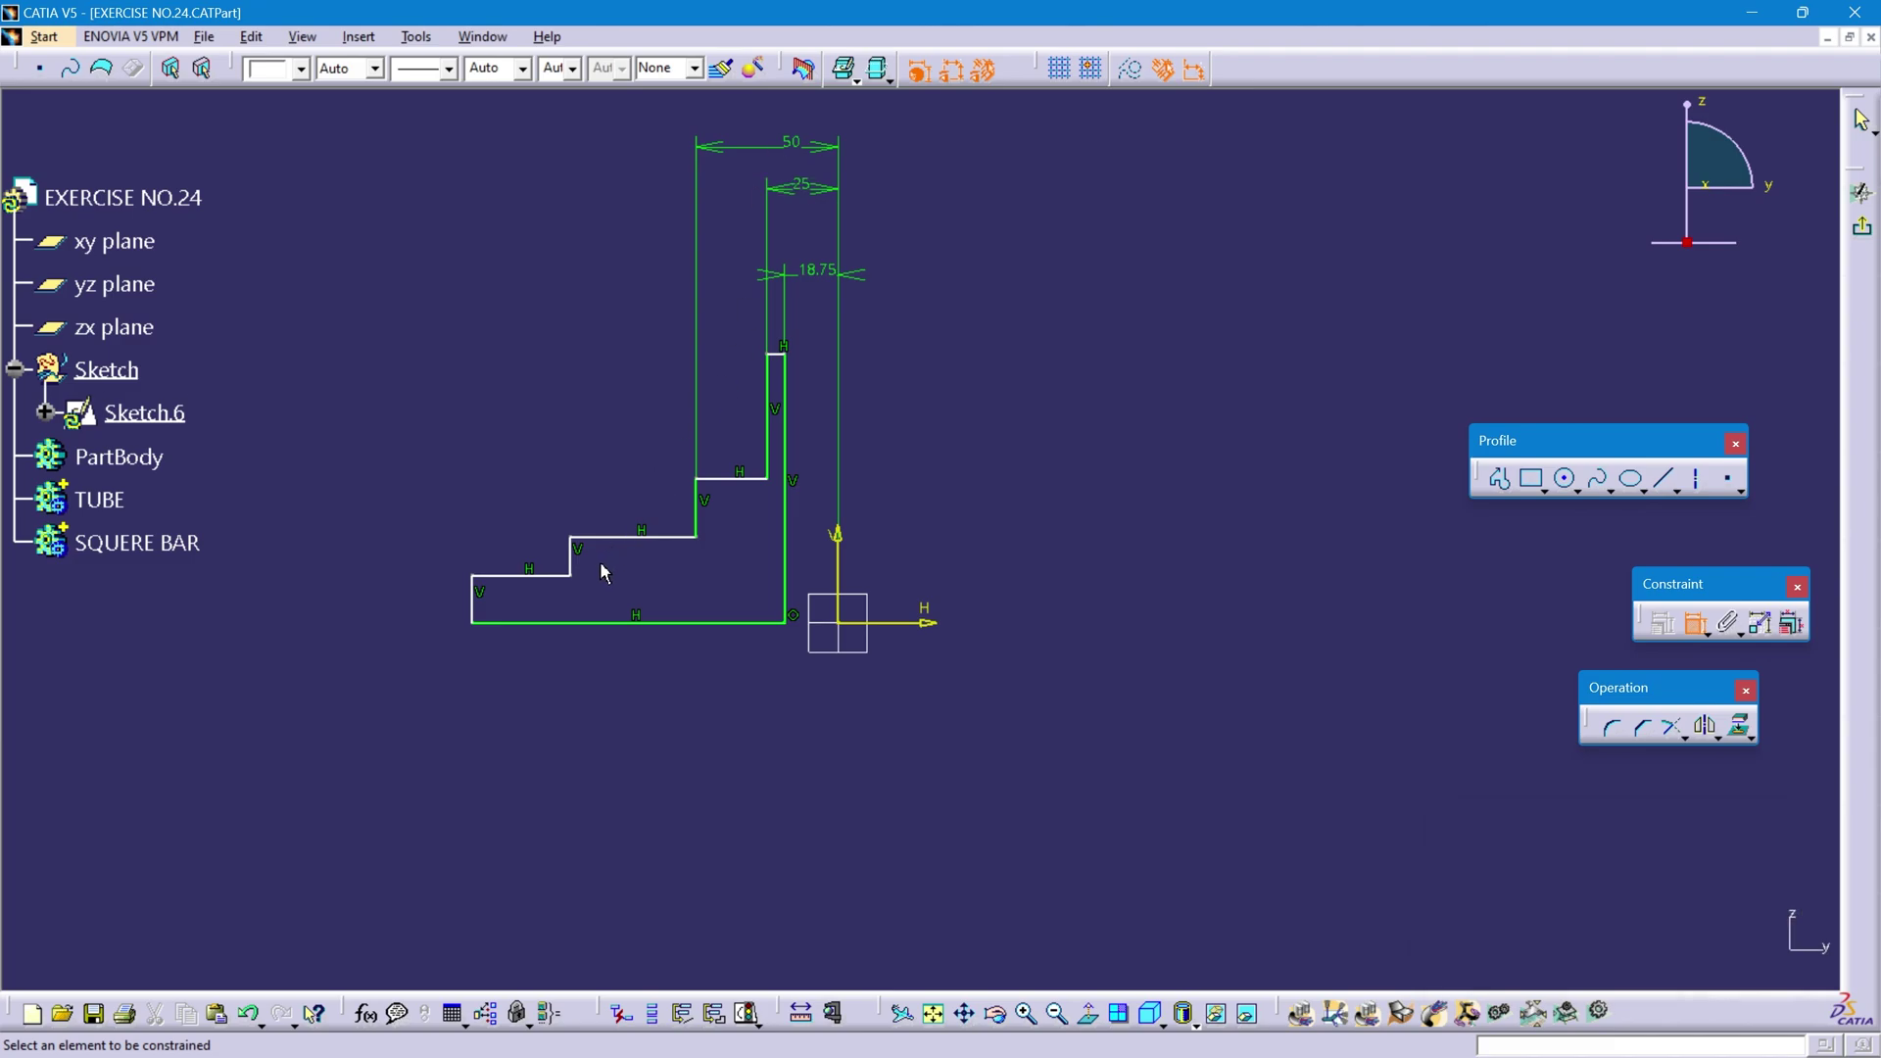
{"action": "left_click", "coordinate": [570, 557]}
{"action": "left_click", "coordinate": [838, 573]}
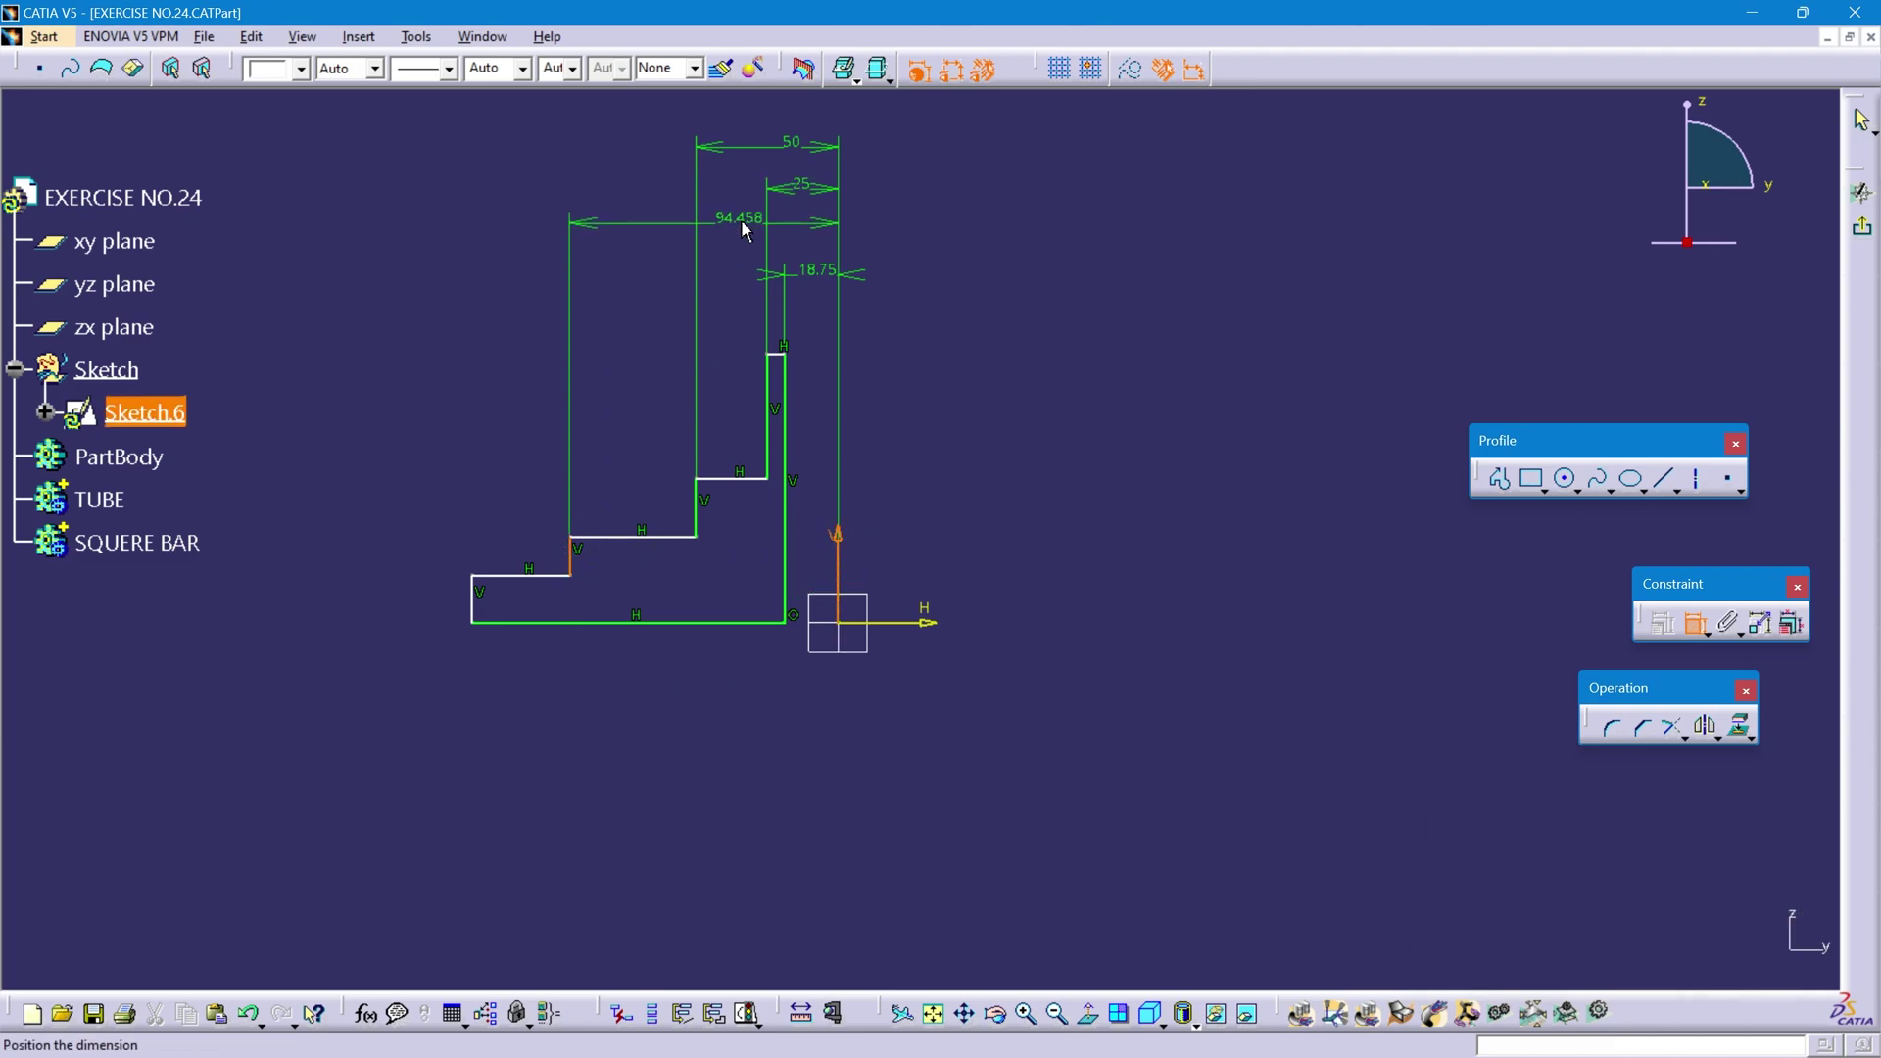
{"action": "middle_click_drag", "start_coordinate": [744, 231], "coordinate": [754, 352]}
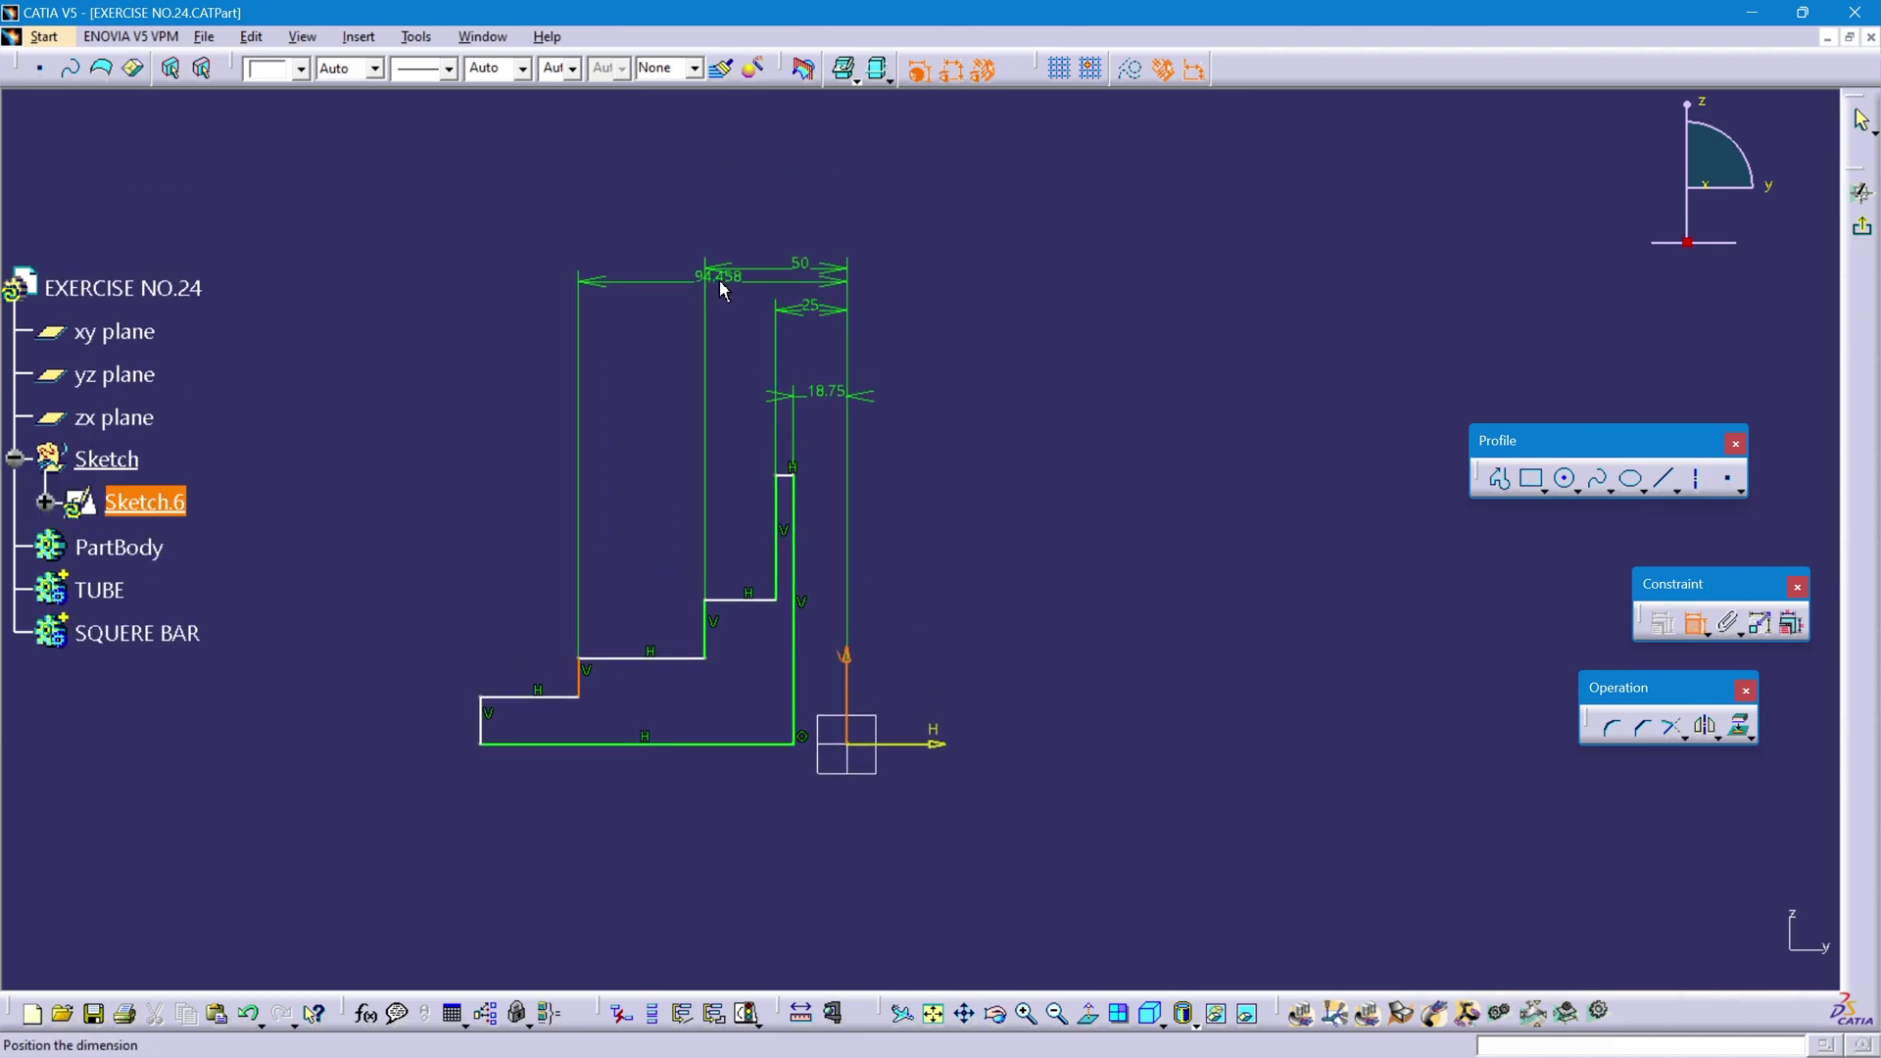
{"action": "left_click", "coordinate": [707, 221]}
{"action": "double_click", "coordinate": [708, 224]}
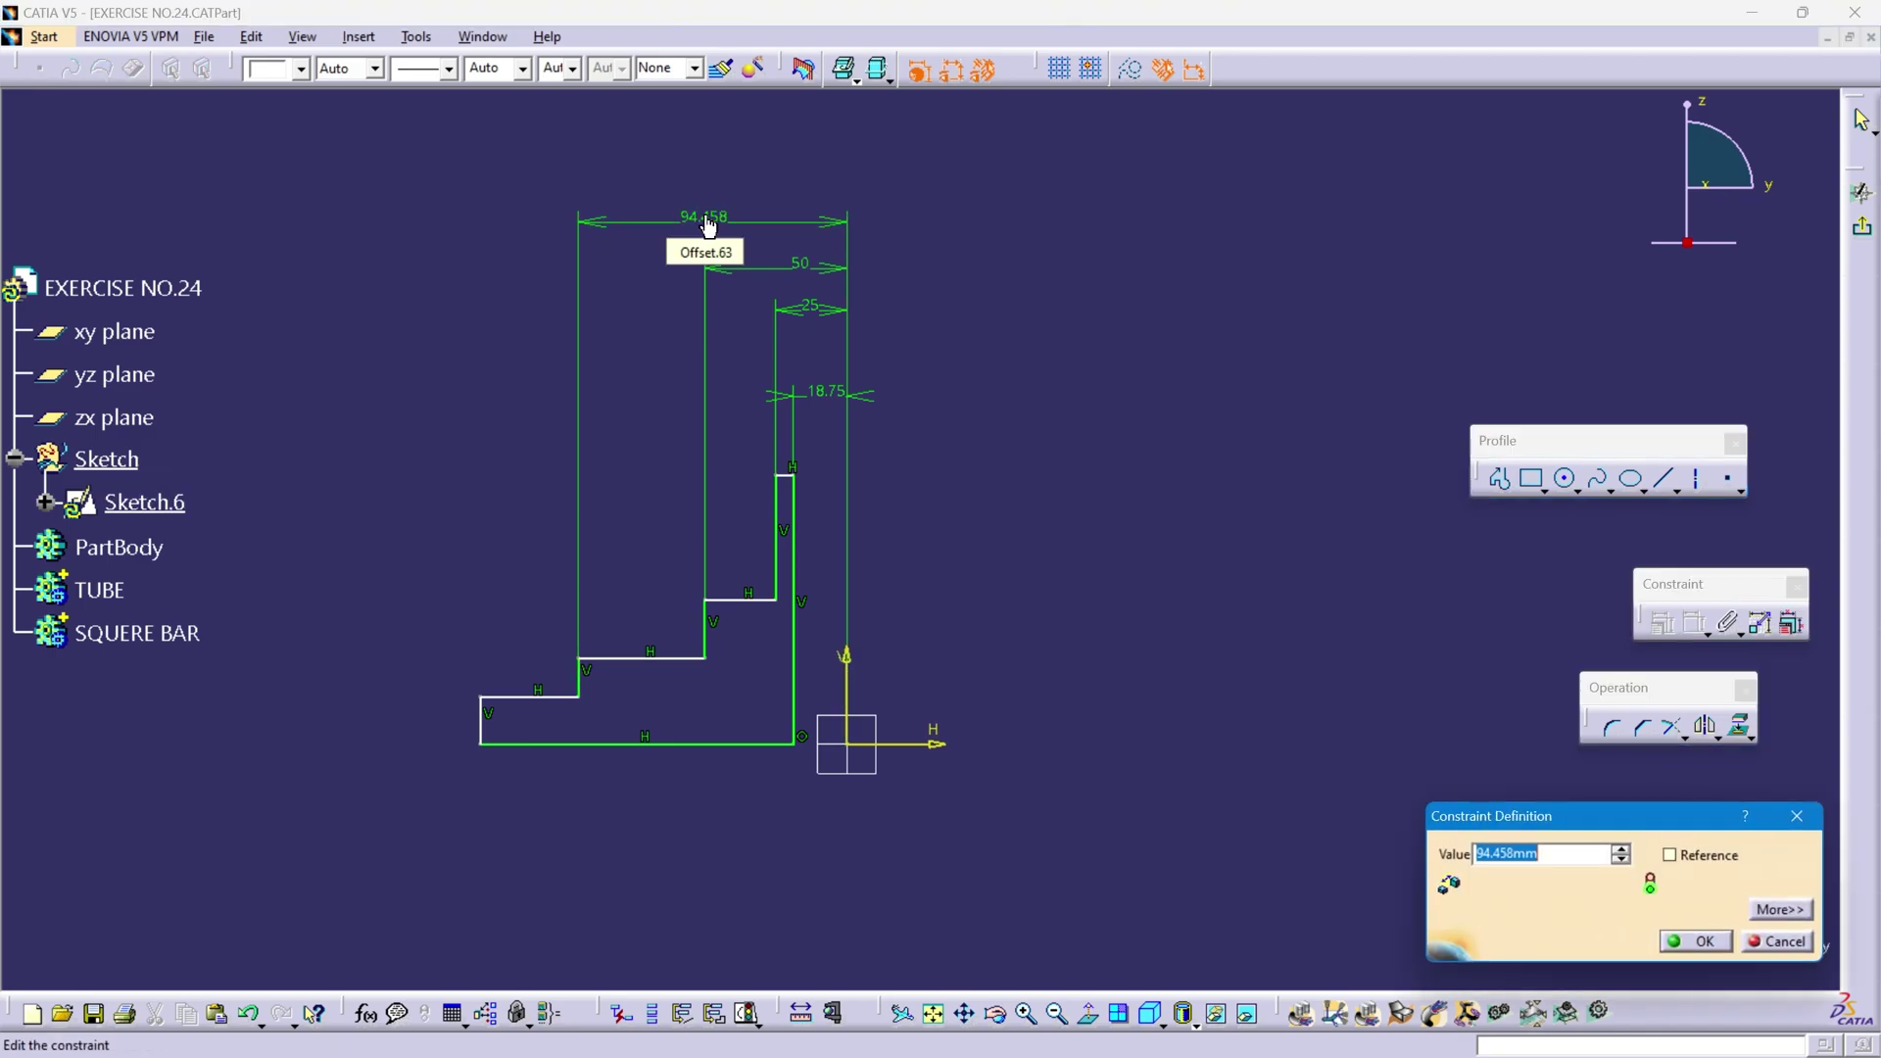
{"action": "type", "text": "100"}
{"action": "key", "text": "Return"}
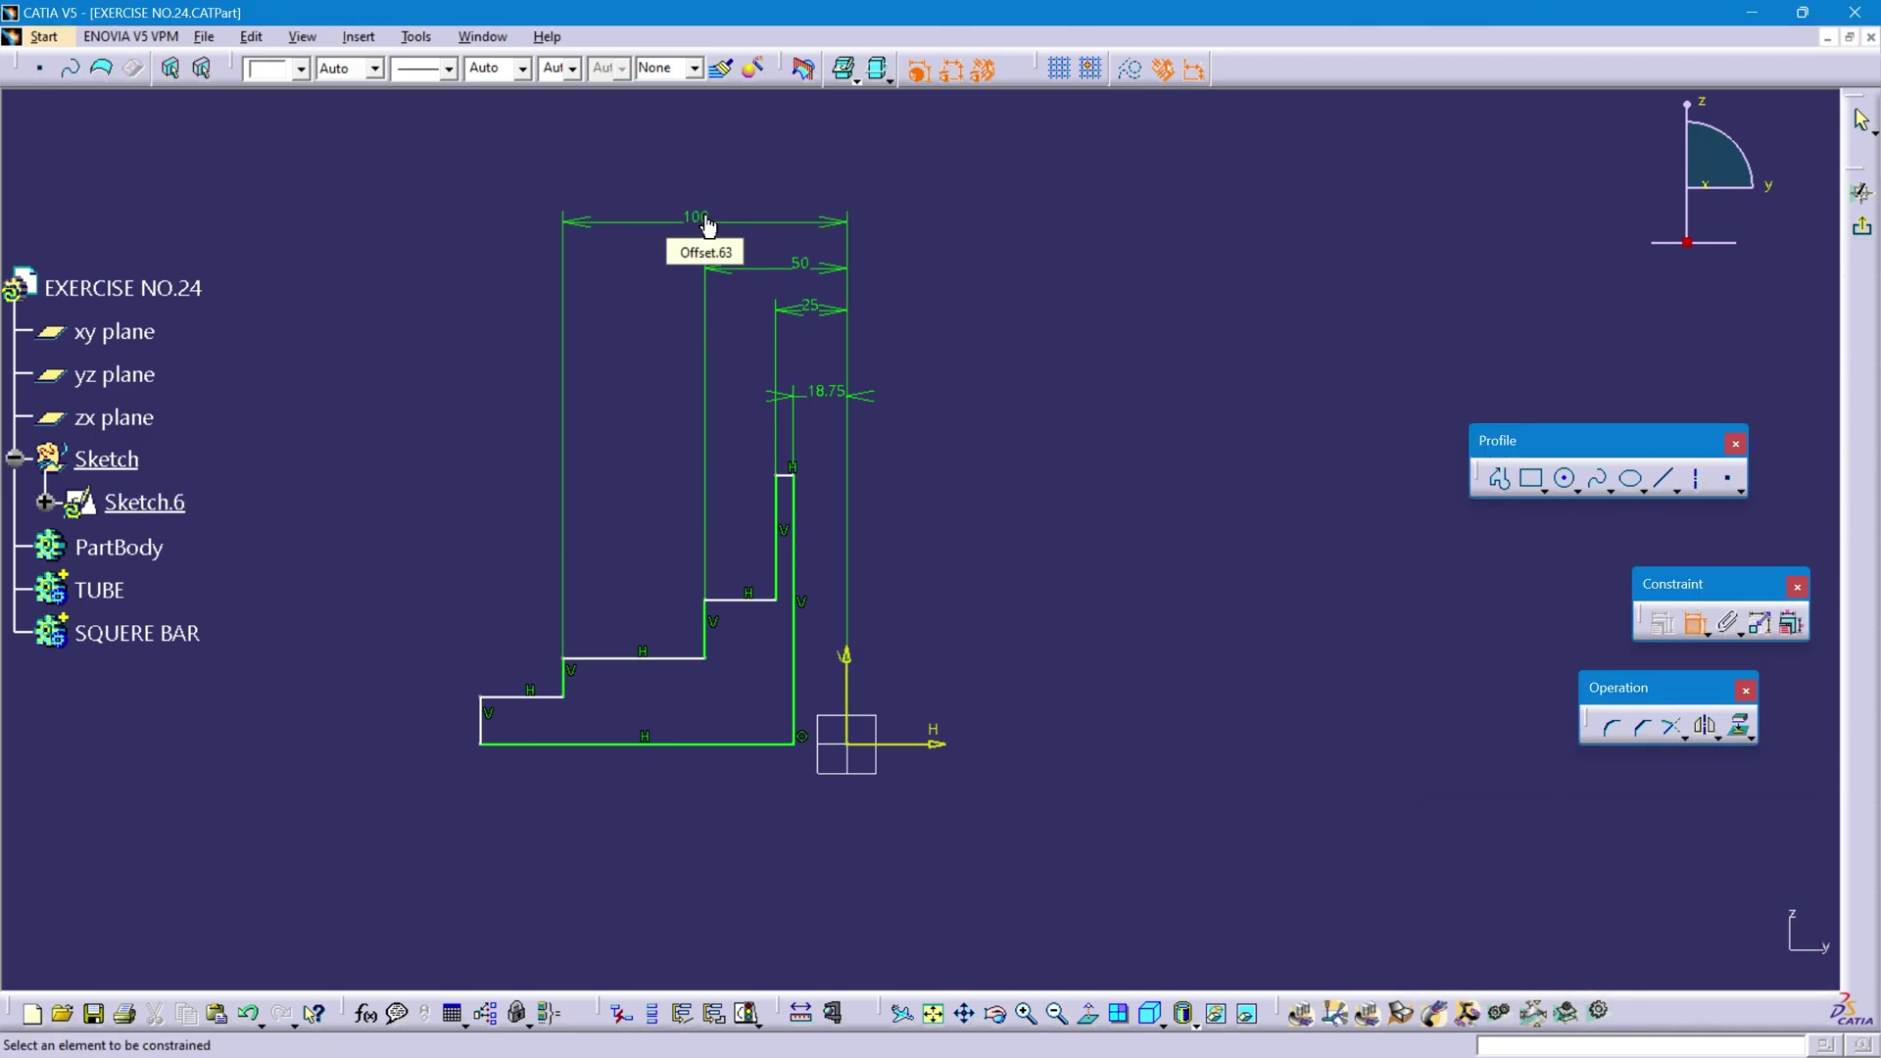
- Dimension the leftmost vertical edge 125 from the V axis
{"action": "left_click", "coordinate": [482, 725]}
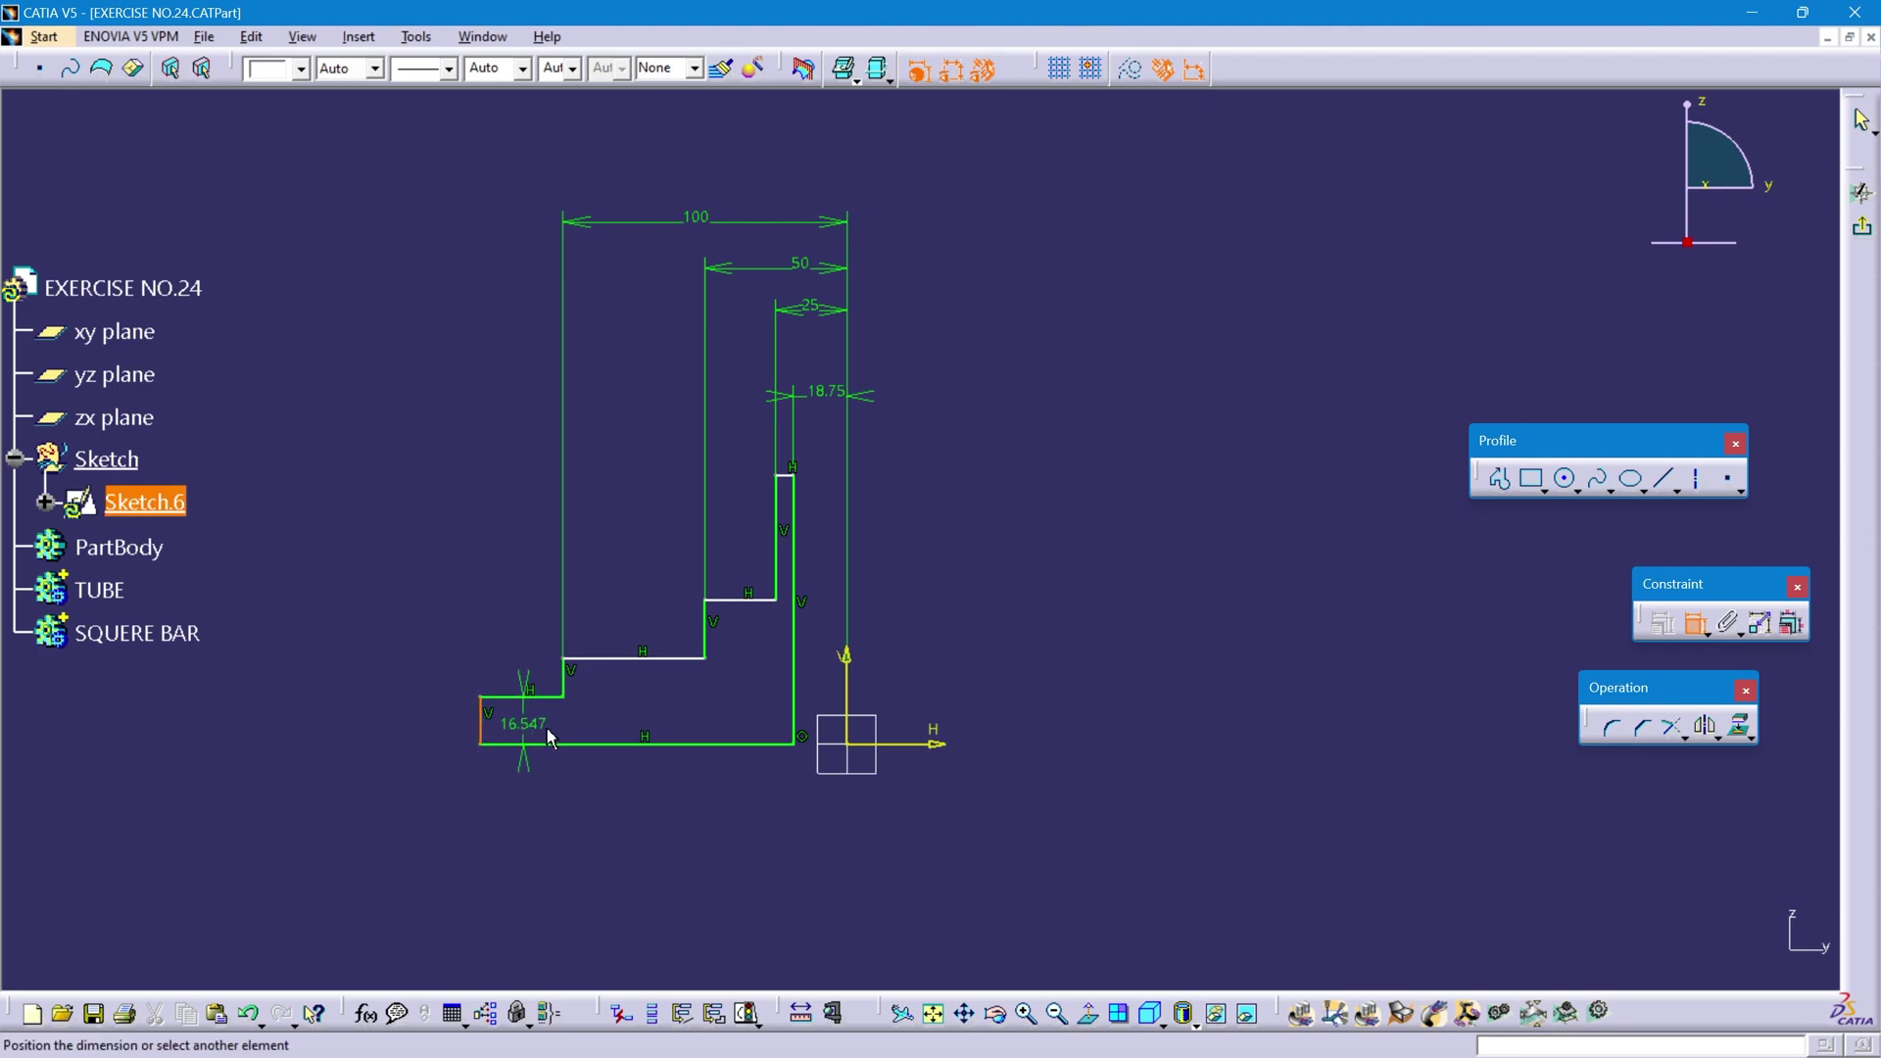
{"action": "left_click", "coordinate": [849, 661]}
{"action": "left_click", "coordinate": [695, 169]}
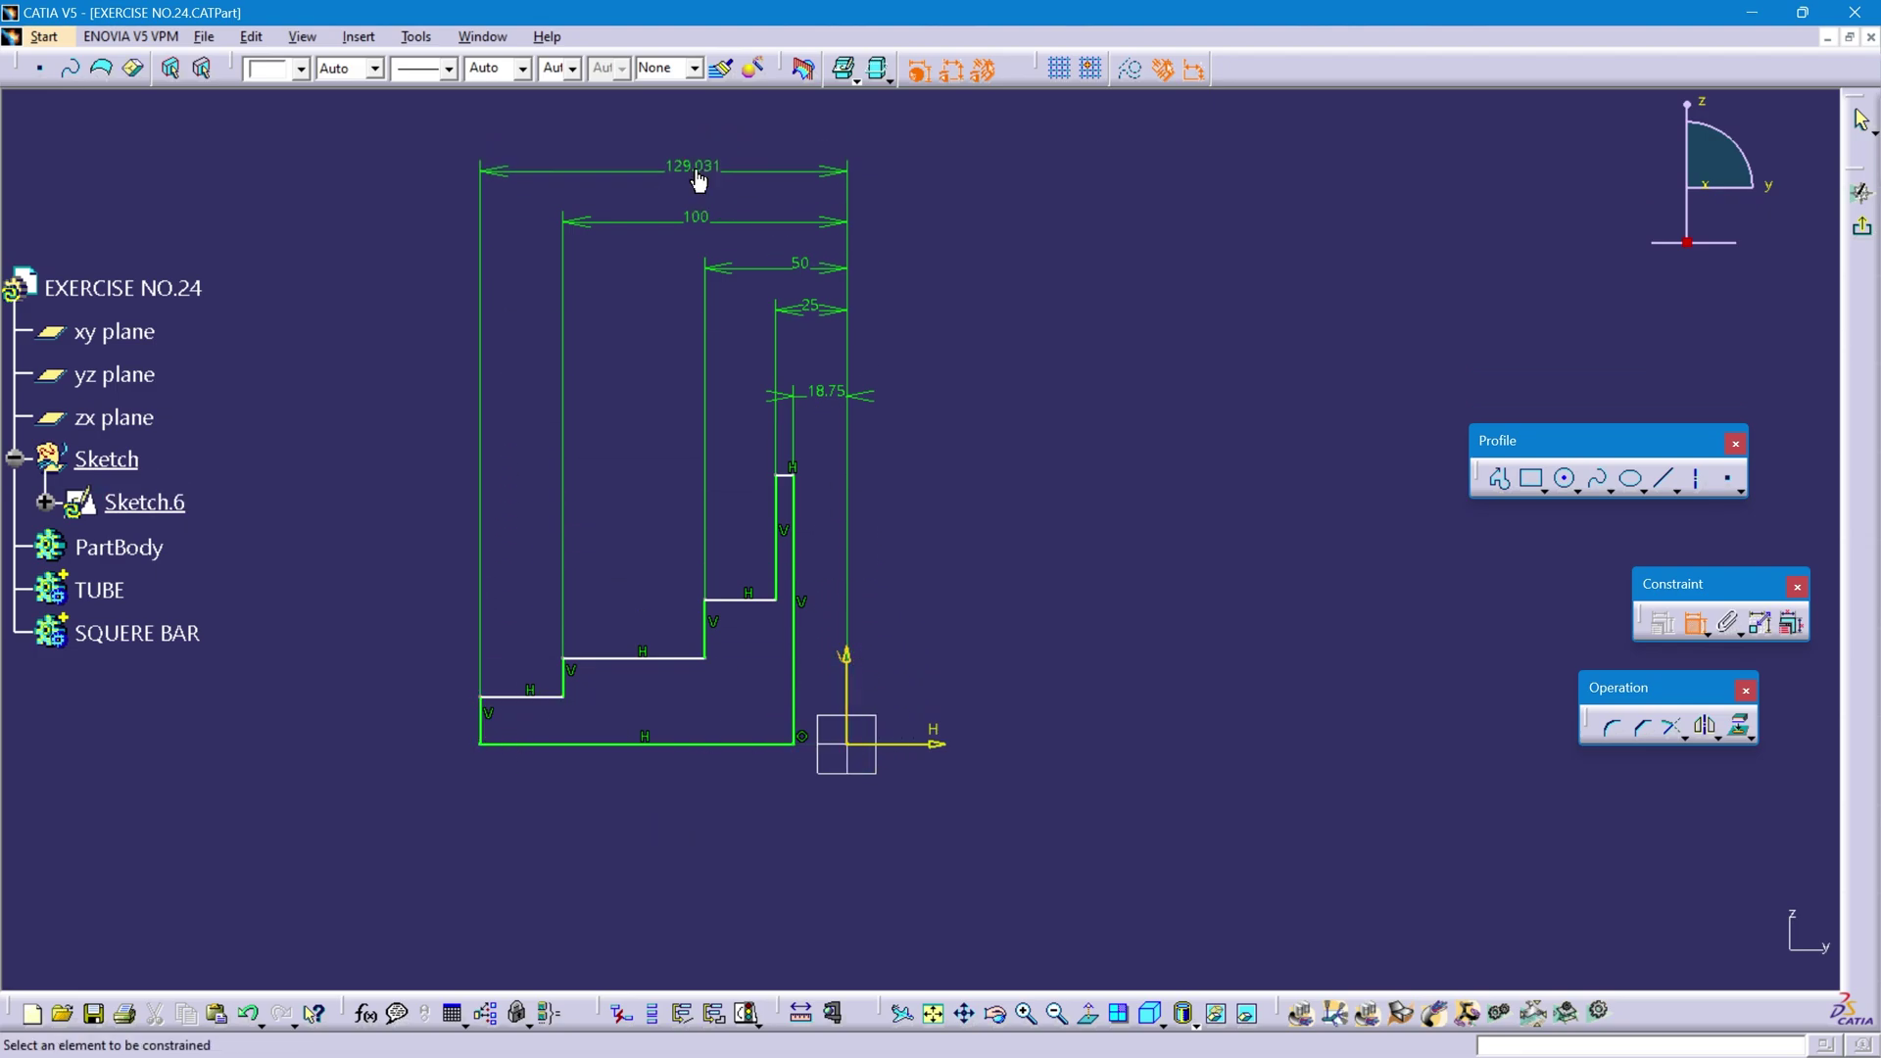
{"action": "double_click", "coordinate": [697, 169]}
{"action": "type", "text": "250/2"}
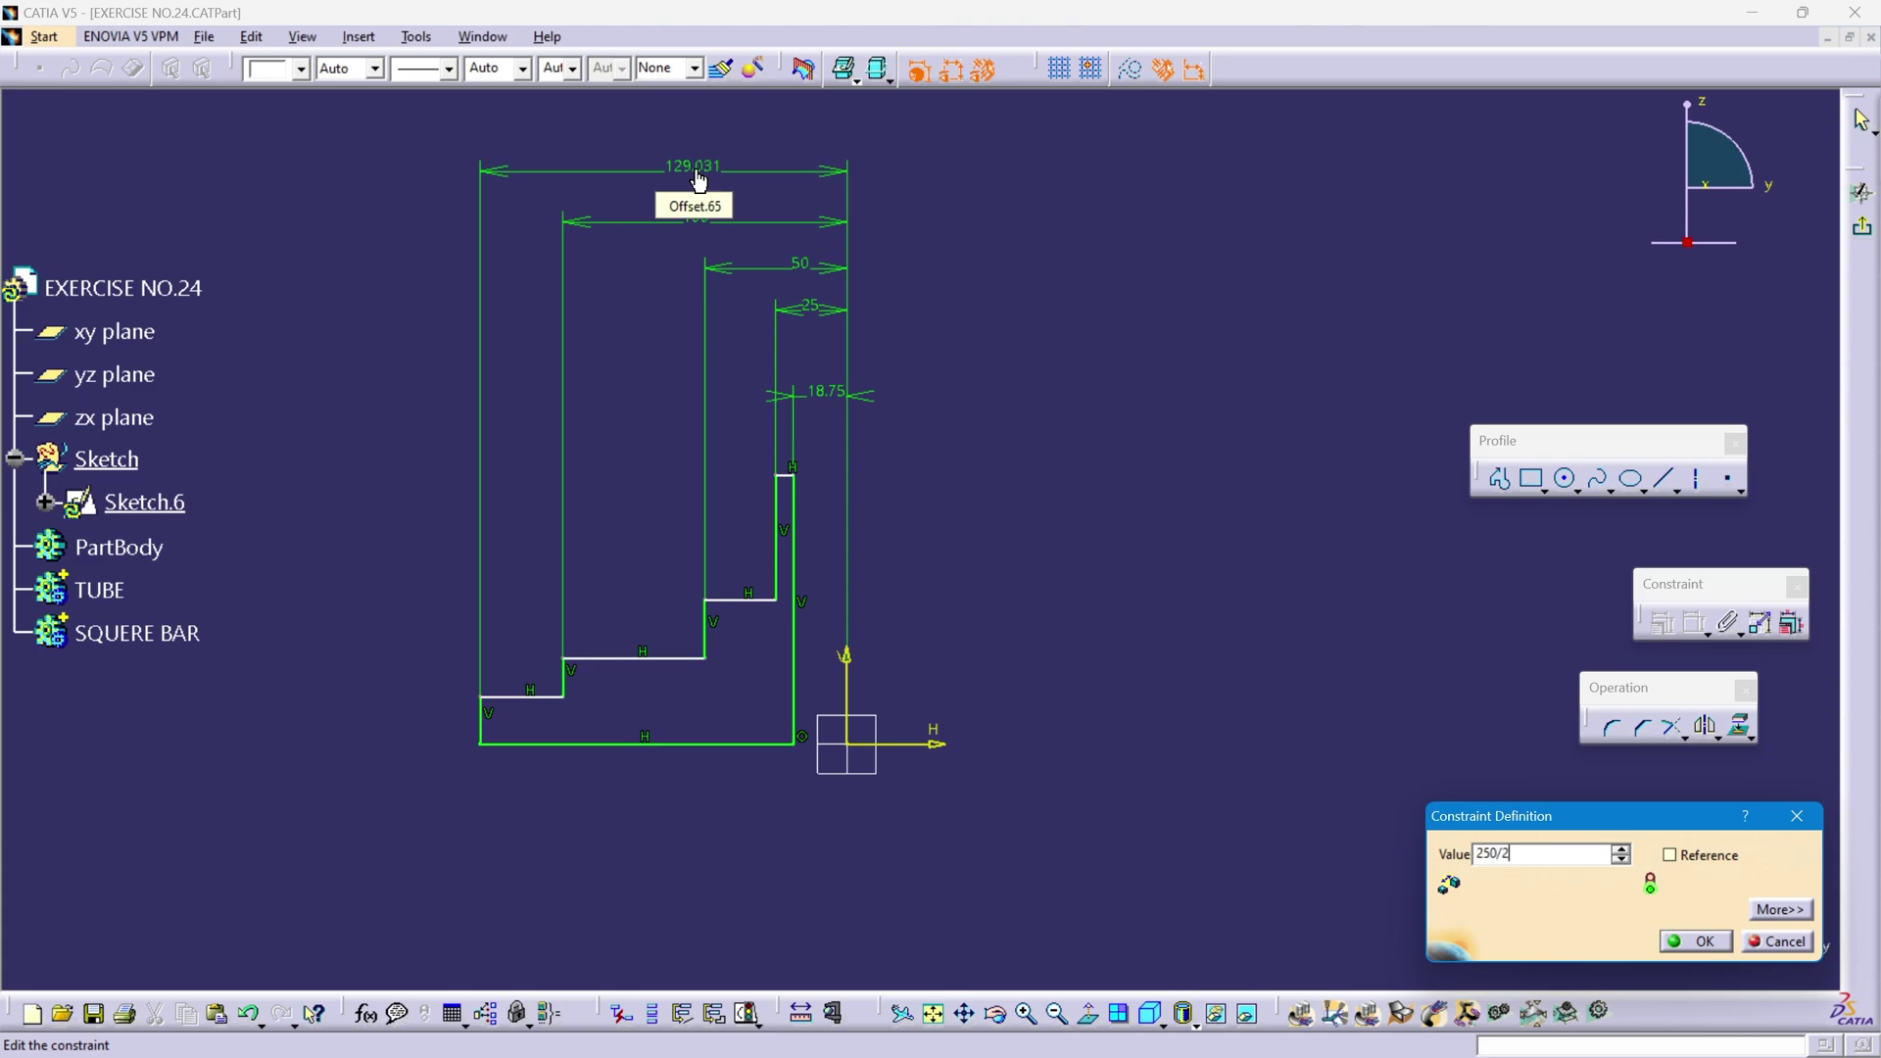
{"action": "key", "text": "Return"}
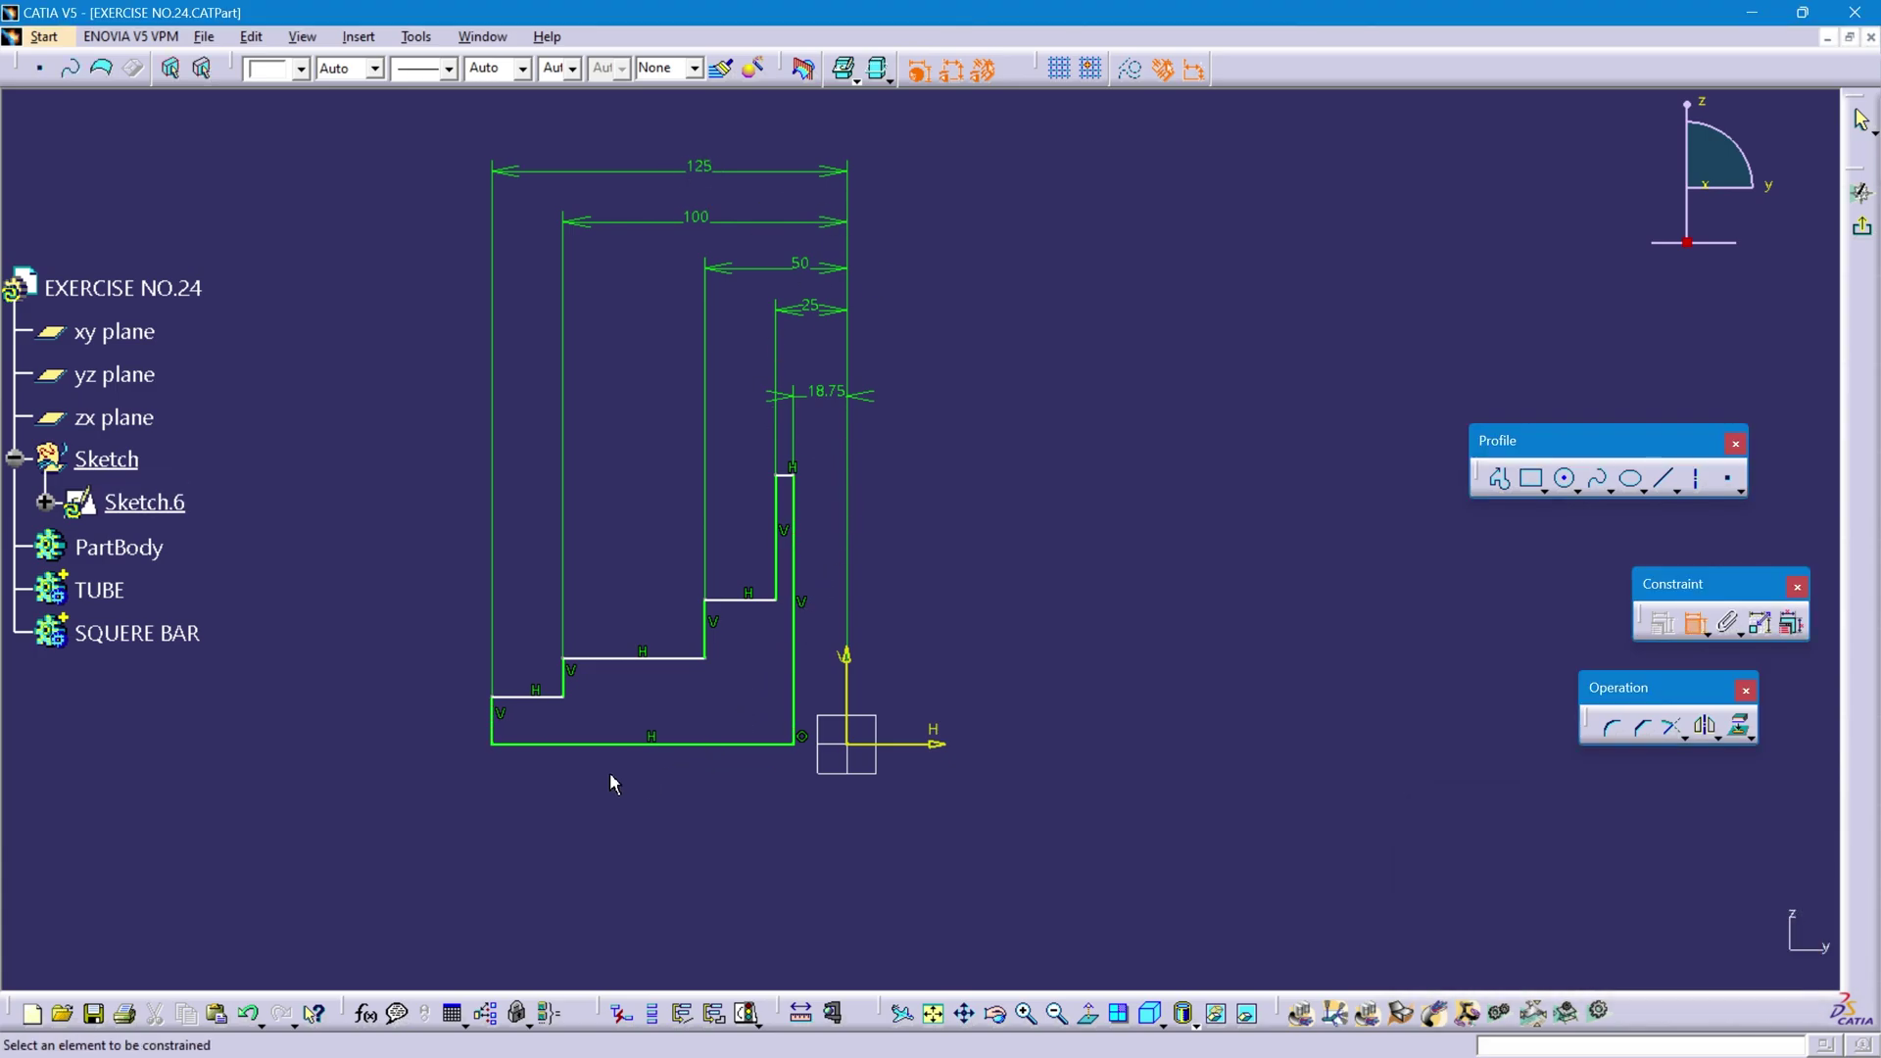
- Give the right edge a height of 81.25 and the short left edge 6.25
{"action": "middle_click_drag", "start_coordinate": [607, 740], "coordinate": [1050, 605]}
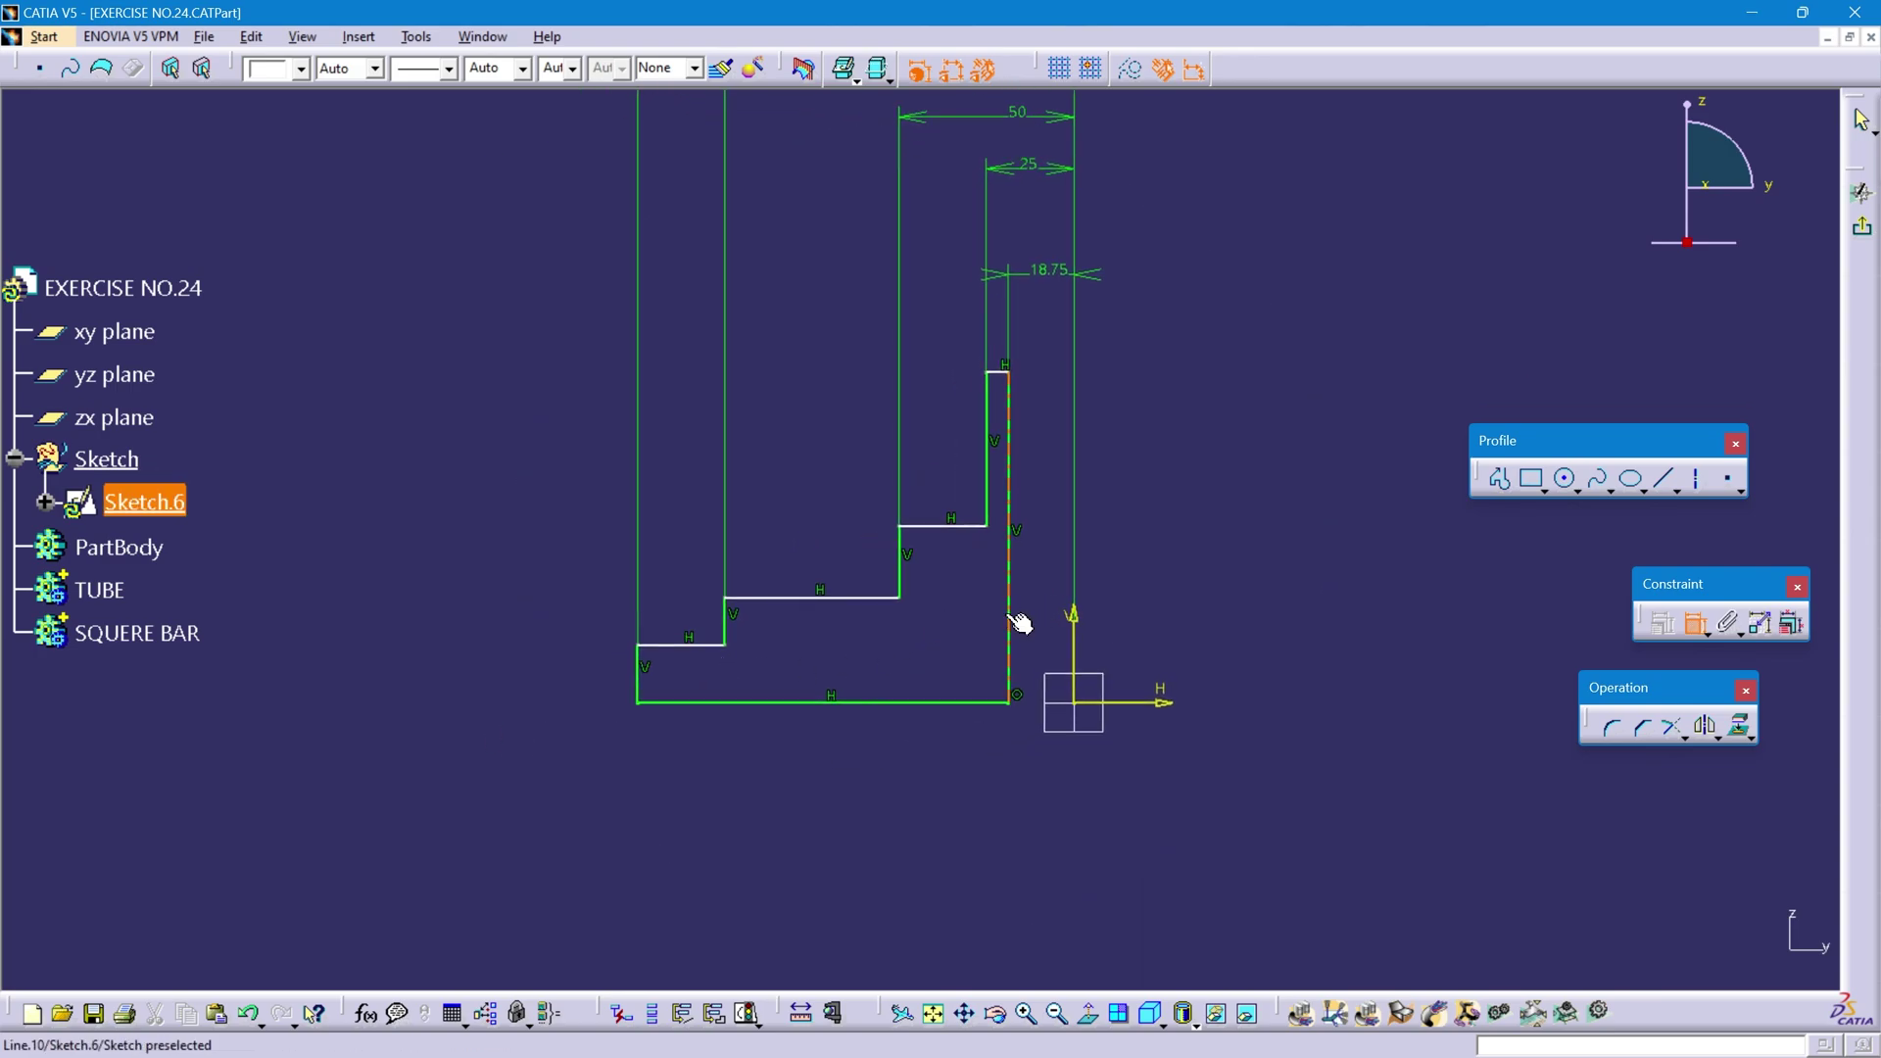
{"action": "left_click", "coordinate": [1015, 619]}
{"action": "left_click", "coordinate": [1268, 552]}
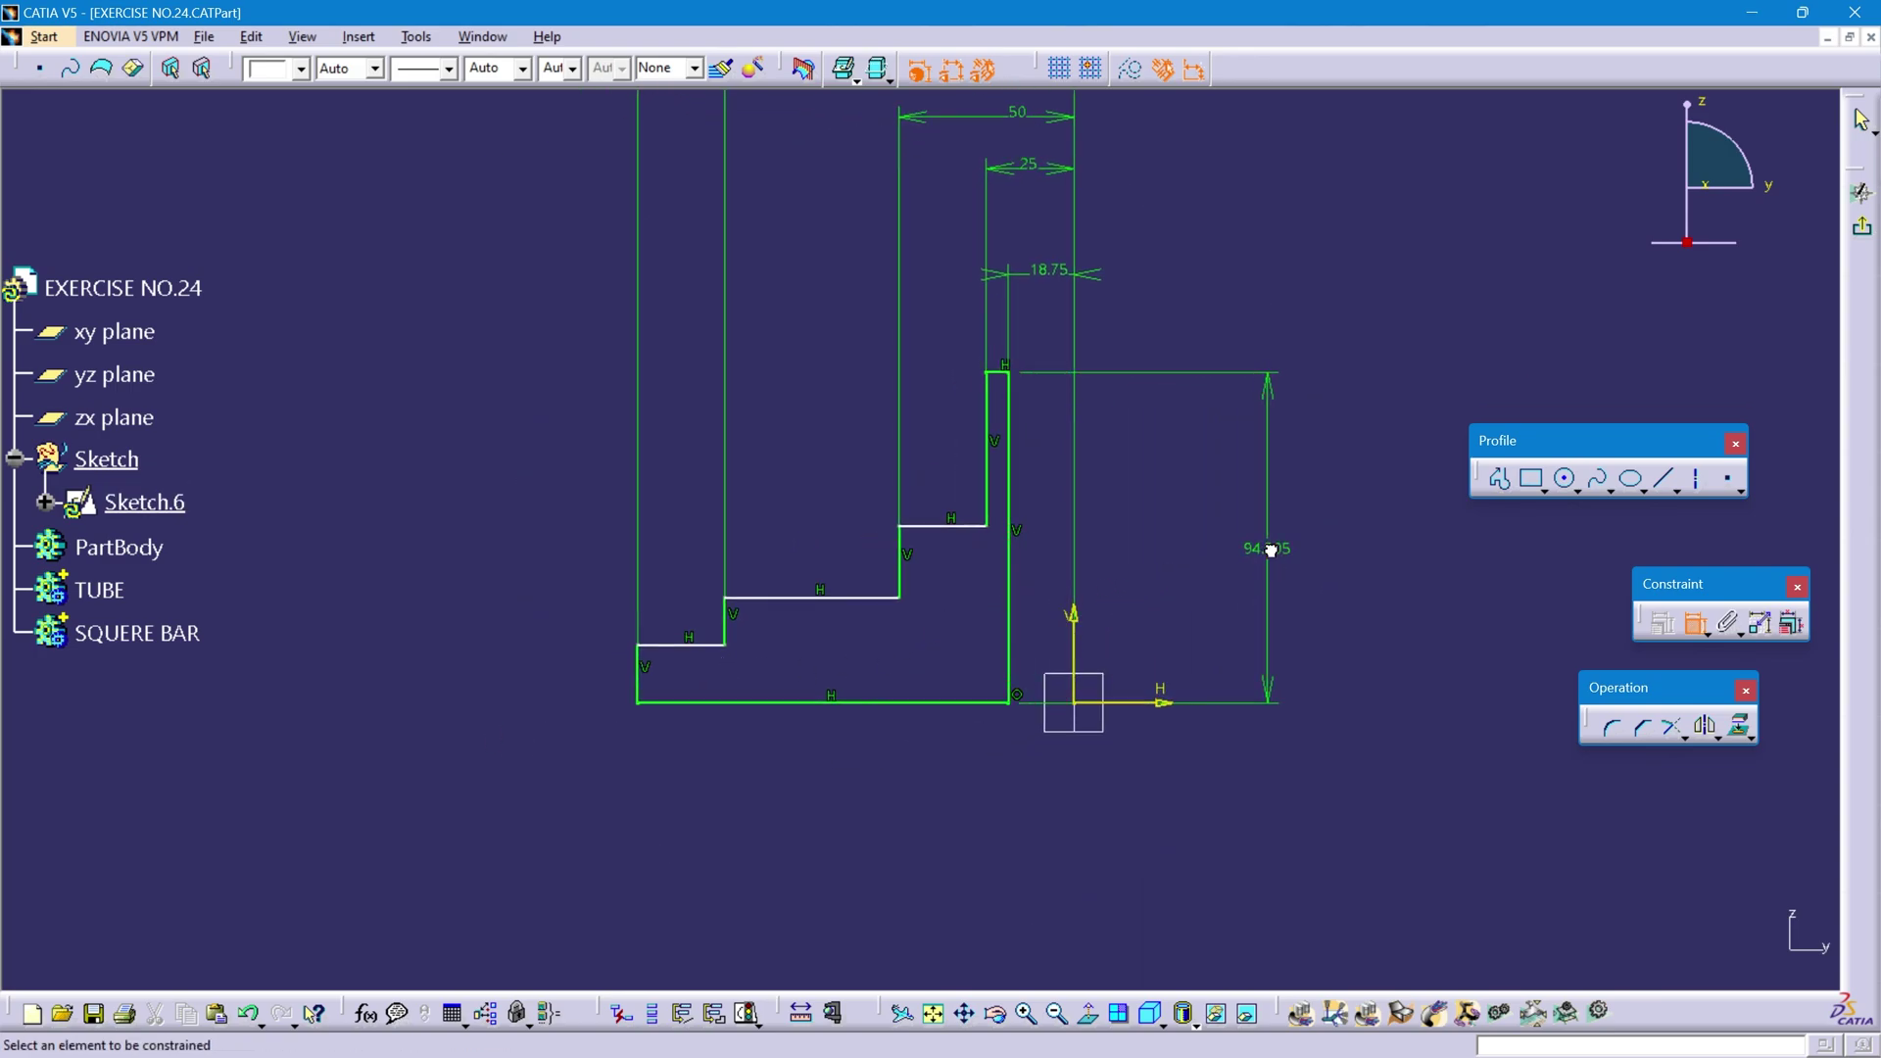
{"action": "double_click", "coordinate": [1270, 553]}
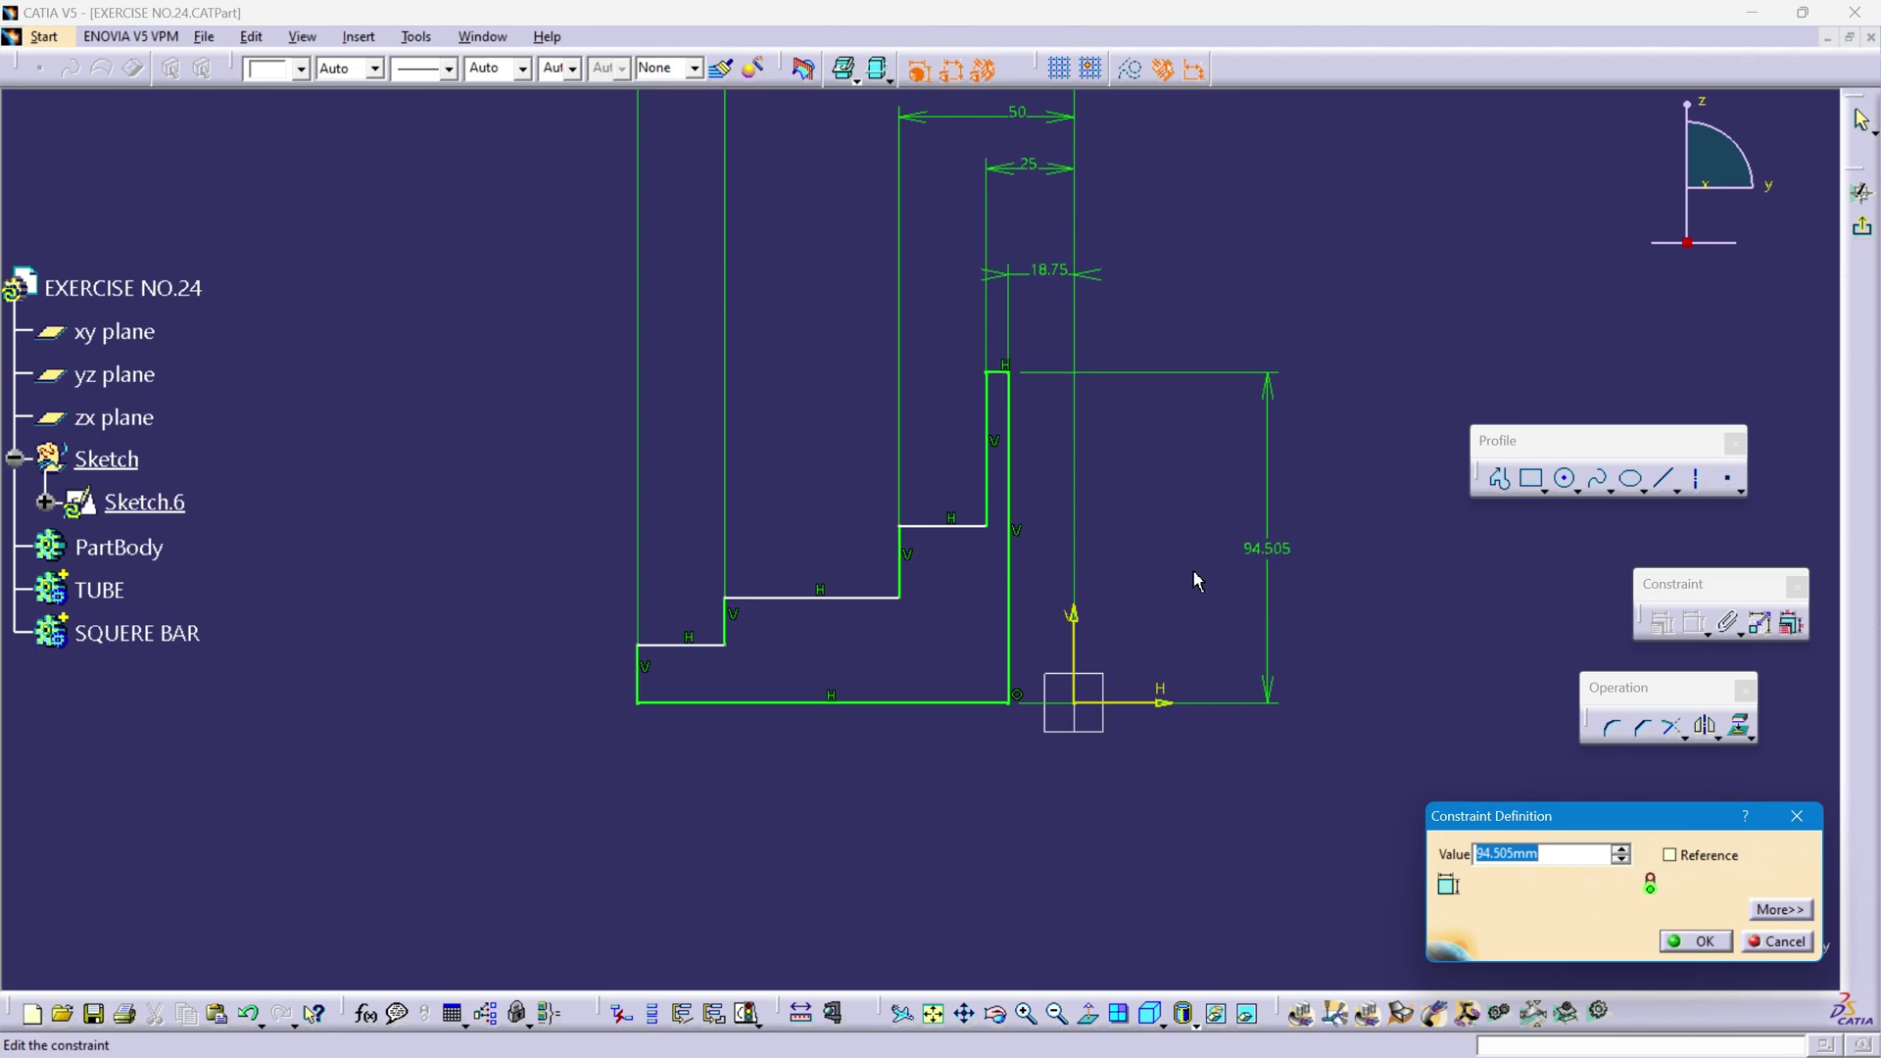
{"action": "type", "text": "81.25"}
{"action": "key", "text": "Return"}
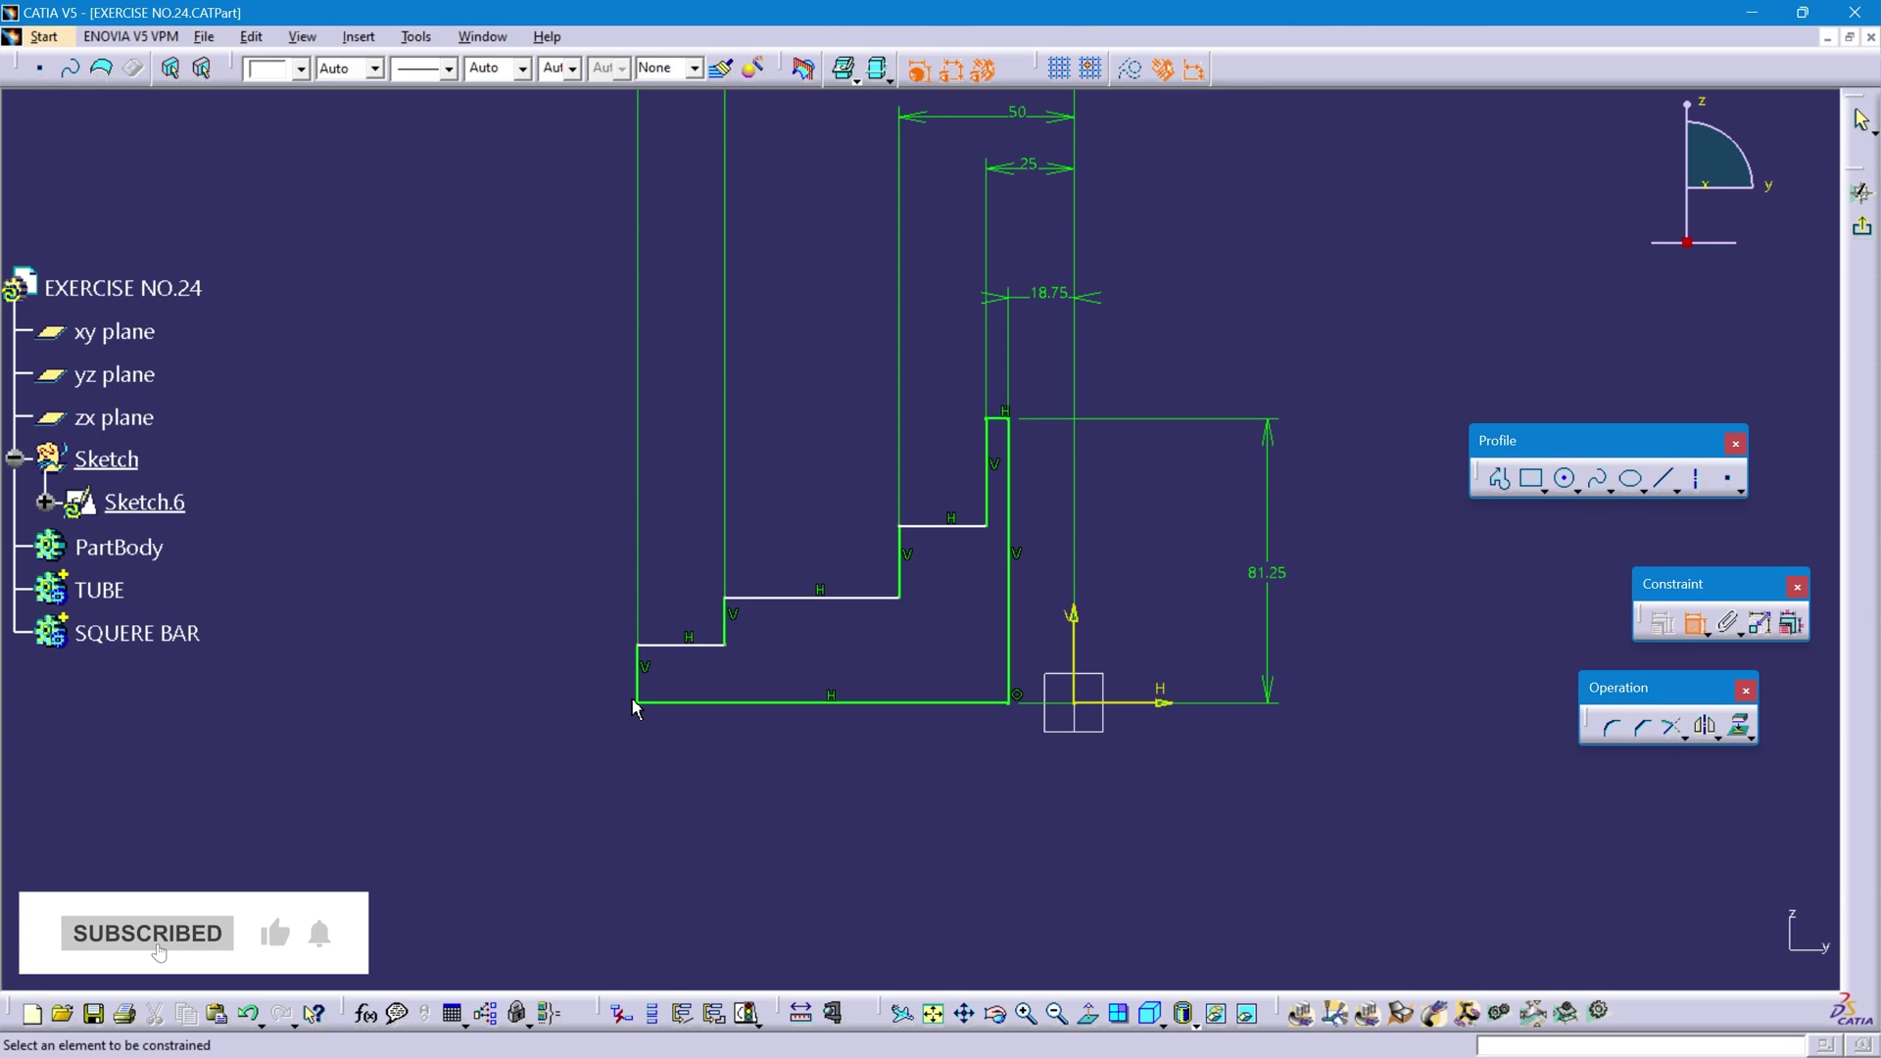
{"action": "left_click", "coordinate": [637, 686]}
{"action": "left_click", "coordinate": [478, 691]}
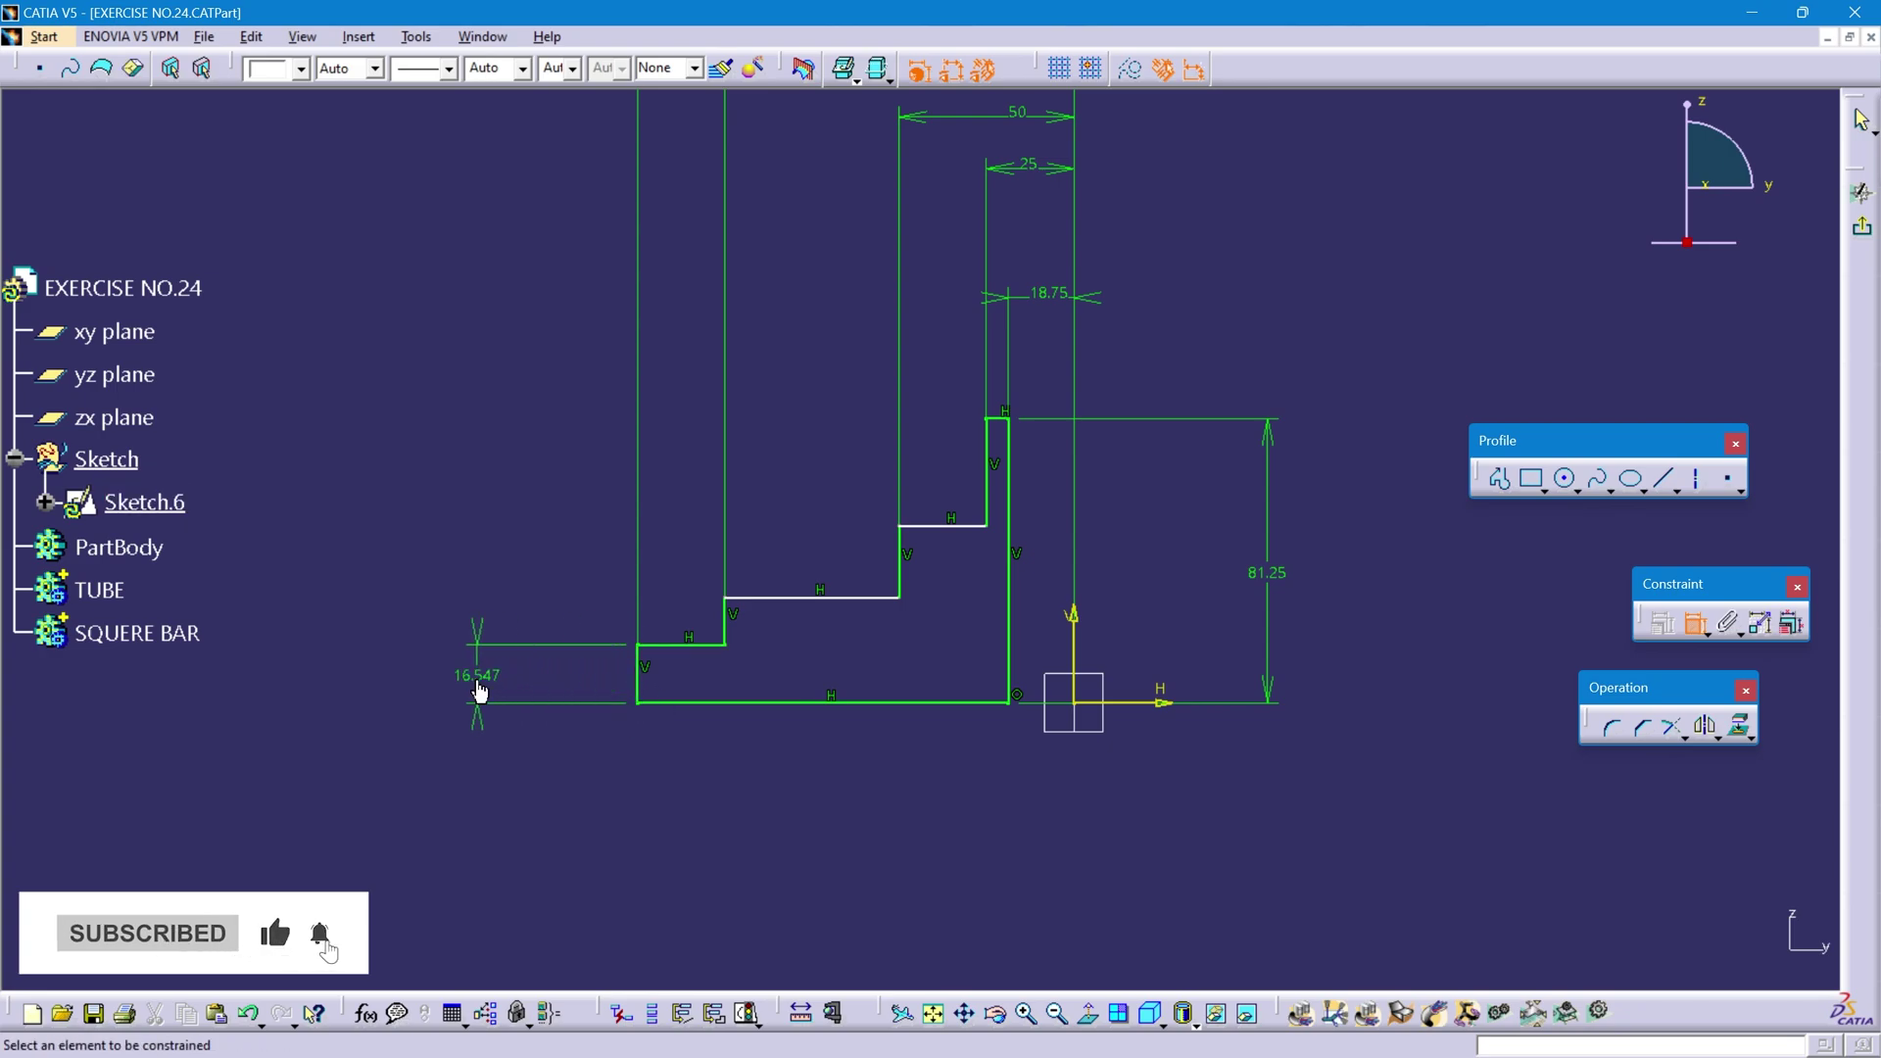
{"action": "double_click", "coordinate": [479, 692]}
{"action": "type", "text": "6."}
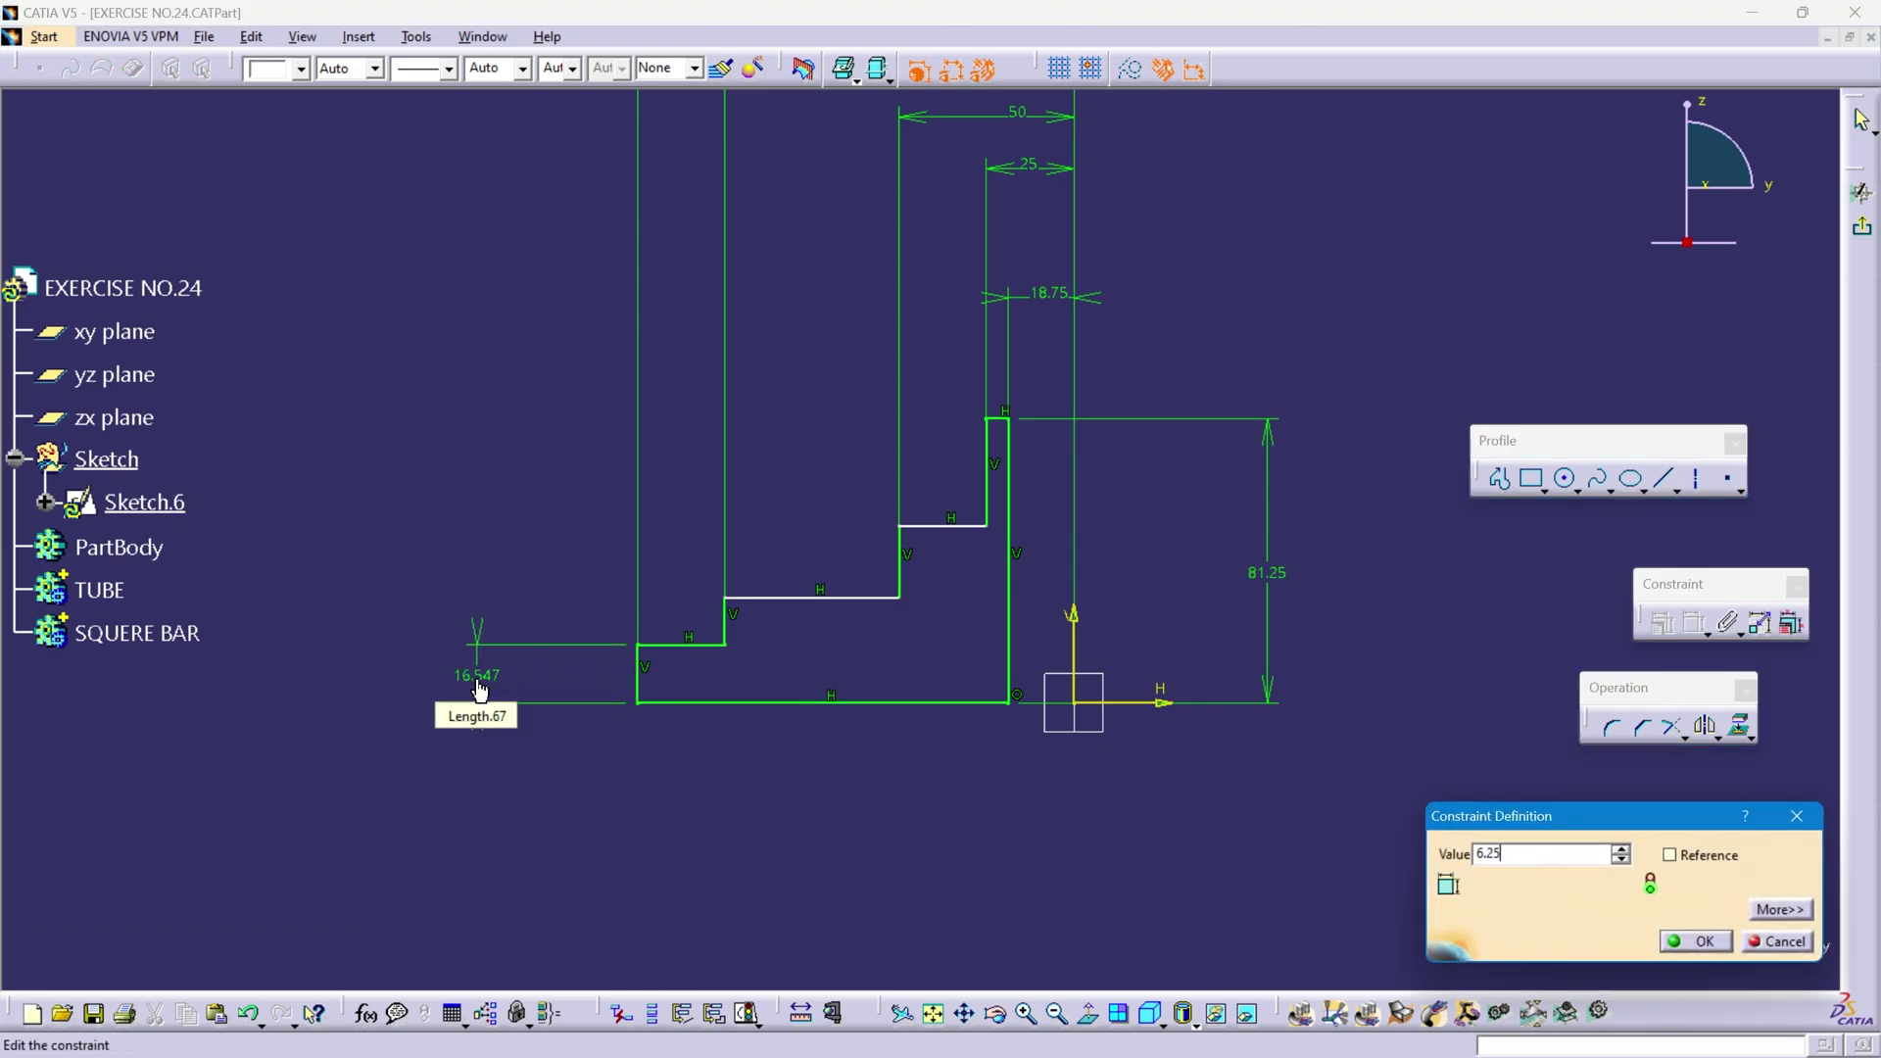
{"action": "type", "text": "25"}
{"action": "key", "text": "Return"}
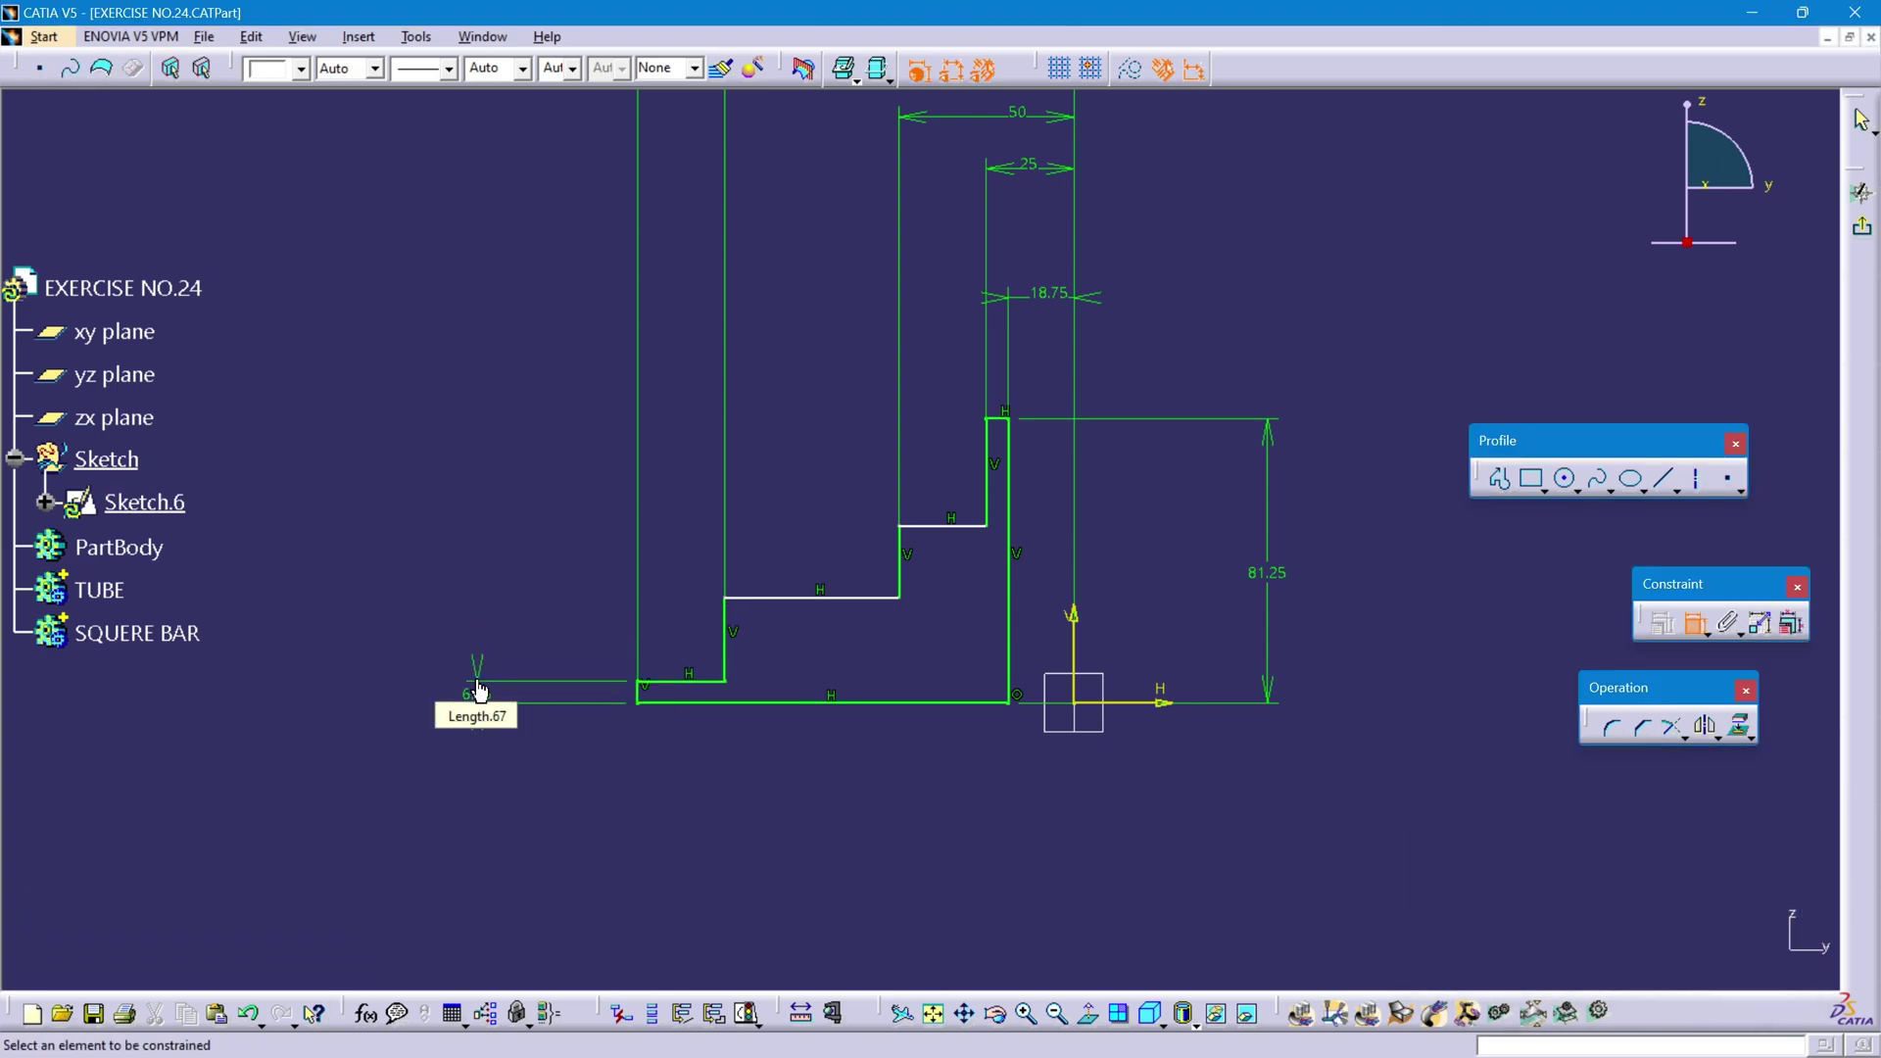
- Set the middle steps 12.5 and 18.75 above the bottom line, then exit the sketch
{"action": "left_click", "coordinate": [777, 598]}
{"action": "left_click", "coordinate": [816, 703]}
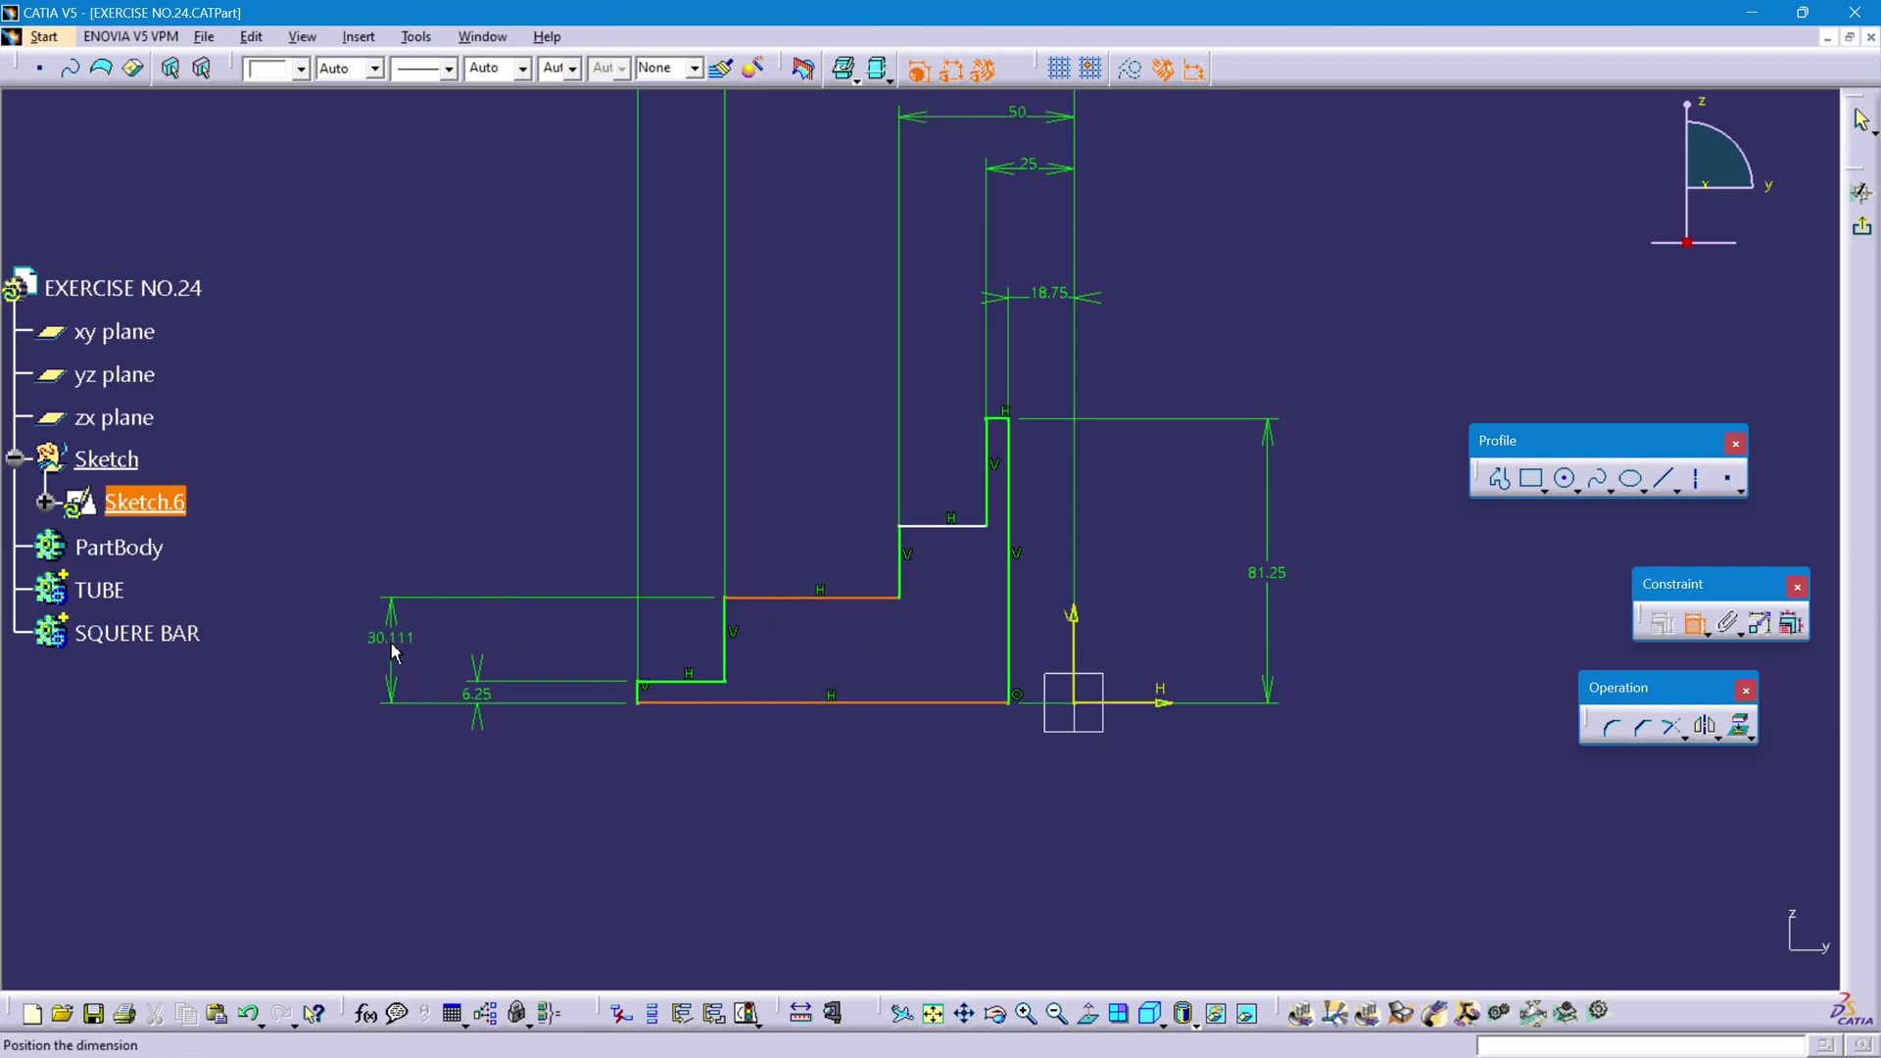
{"action": "left_click", "coordinate": [394, 650]}
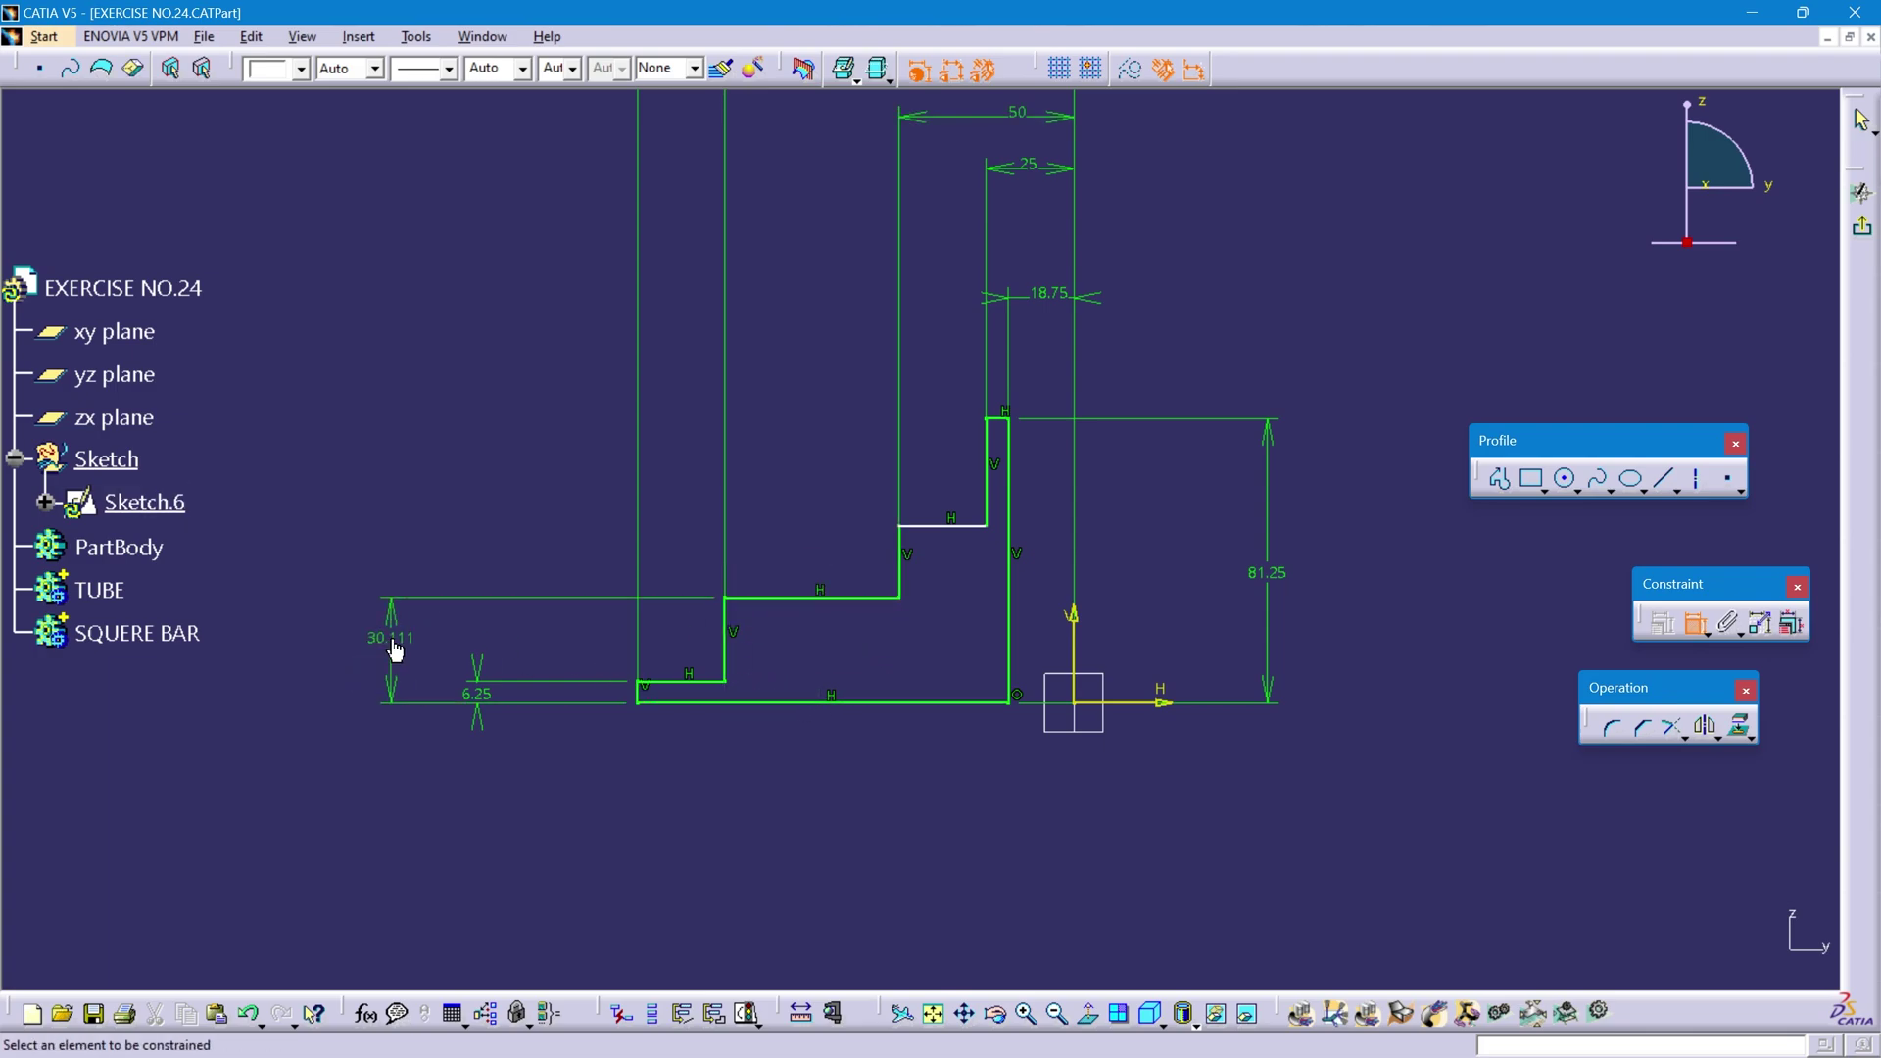
{"action": "double_click", "coordinate": [395, 649]}
{"action": "type", "text": "12"}
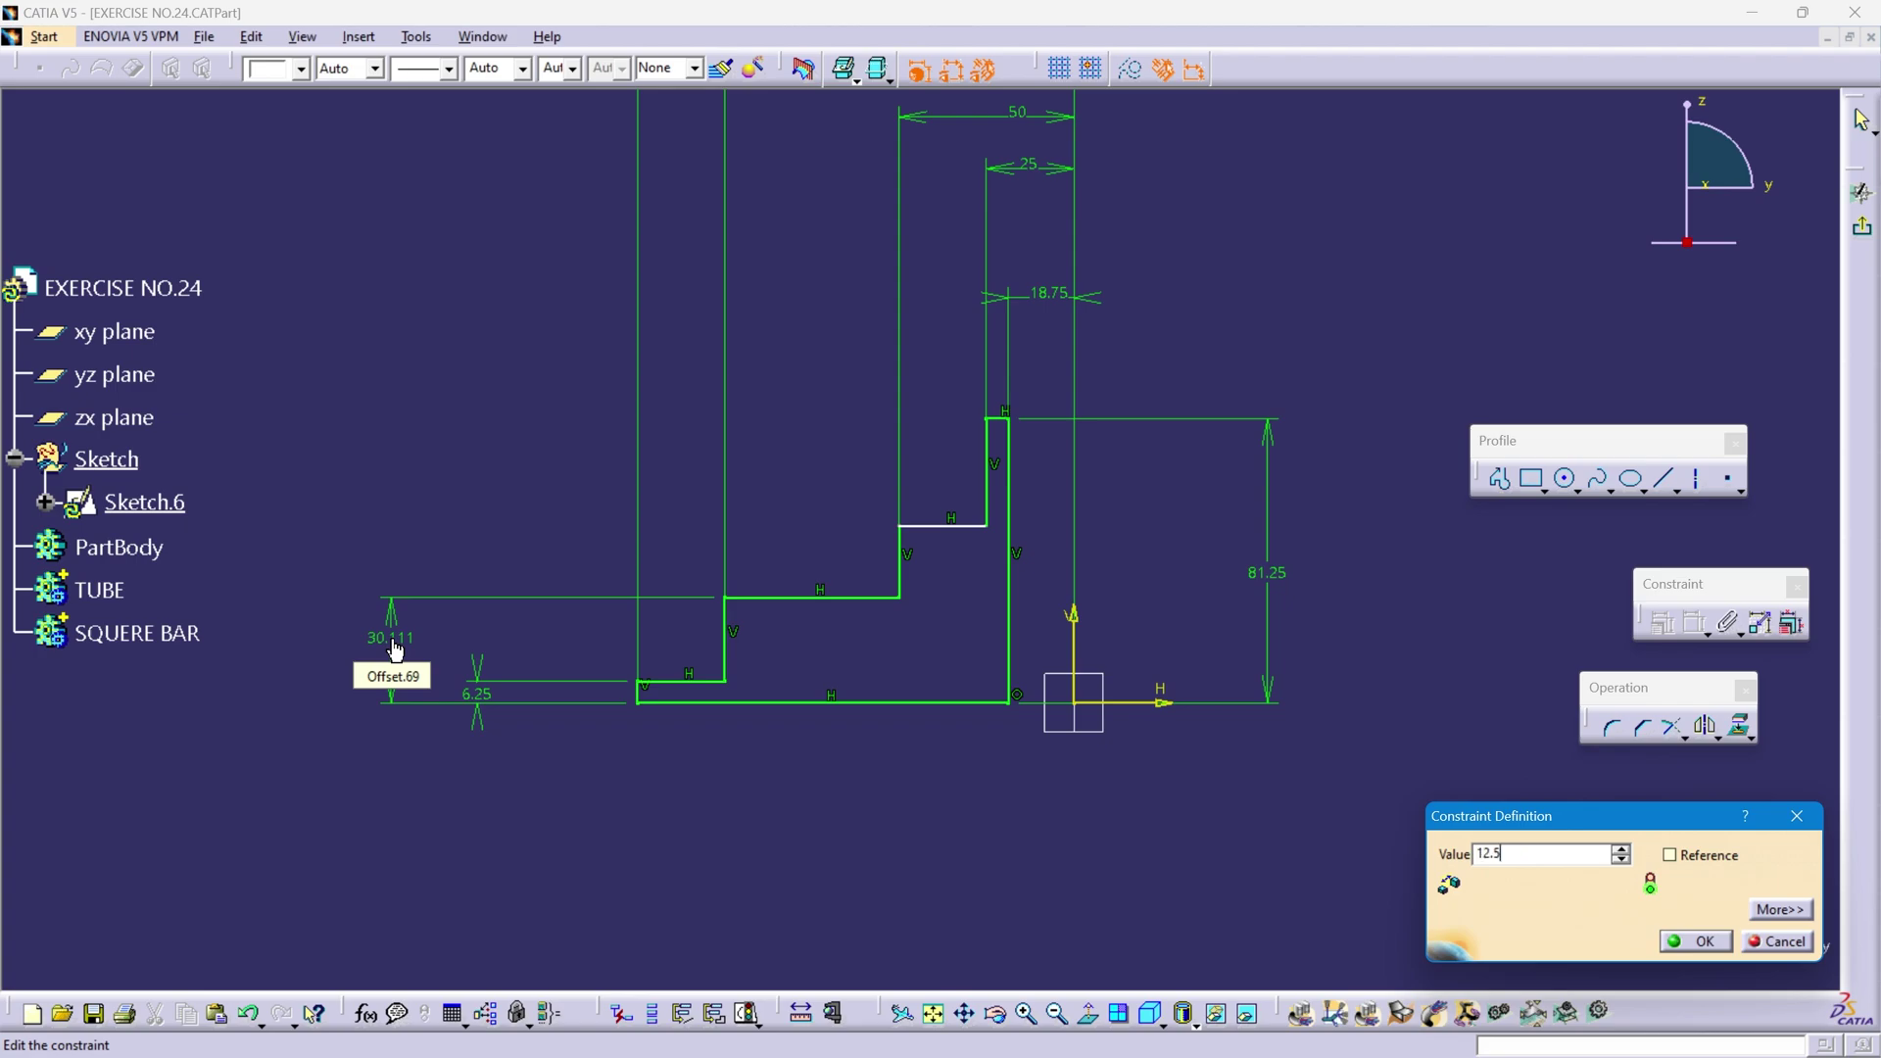
{"action": "type", "text": ".5"}
{"action": "key", "text": "Return"}
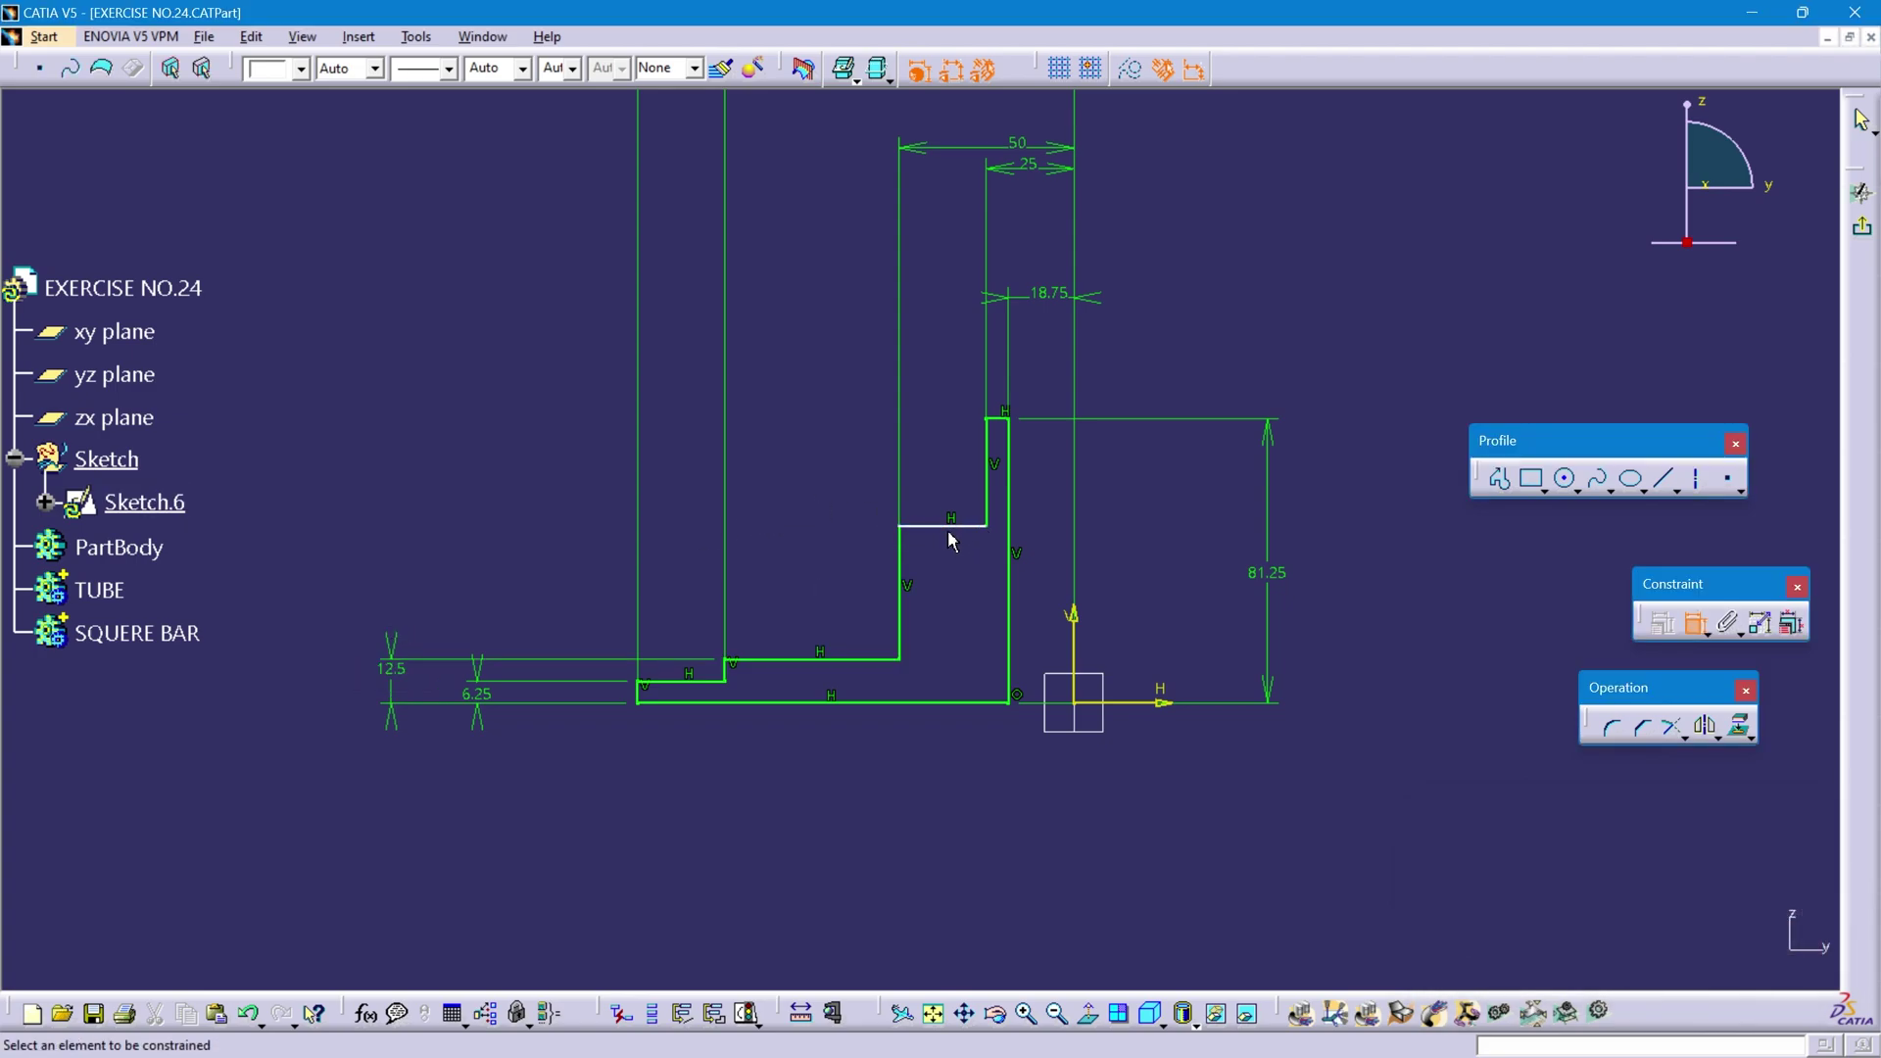
{"action": "left_click", "coordinate": [953, 527]}
{"action": "left_click", "coordinate": [939, 702]}
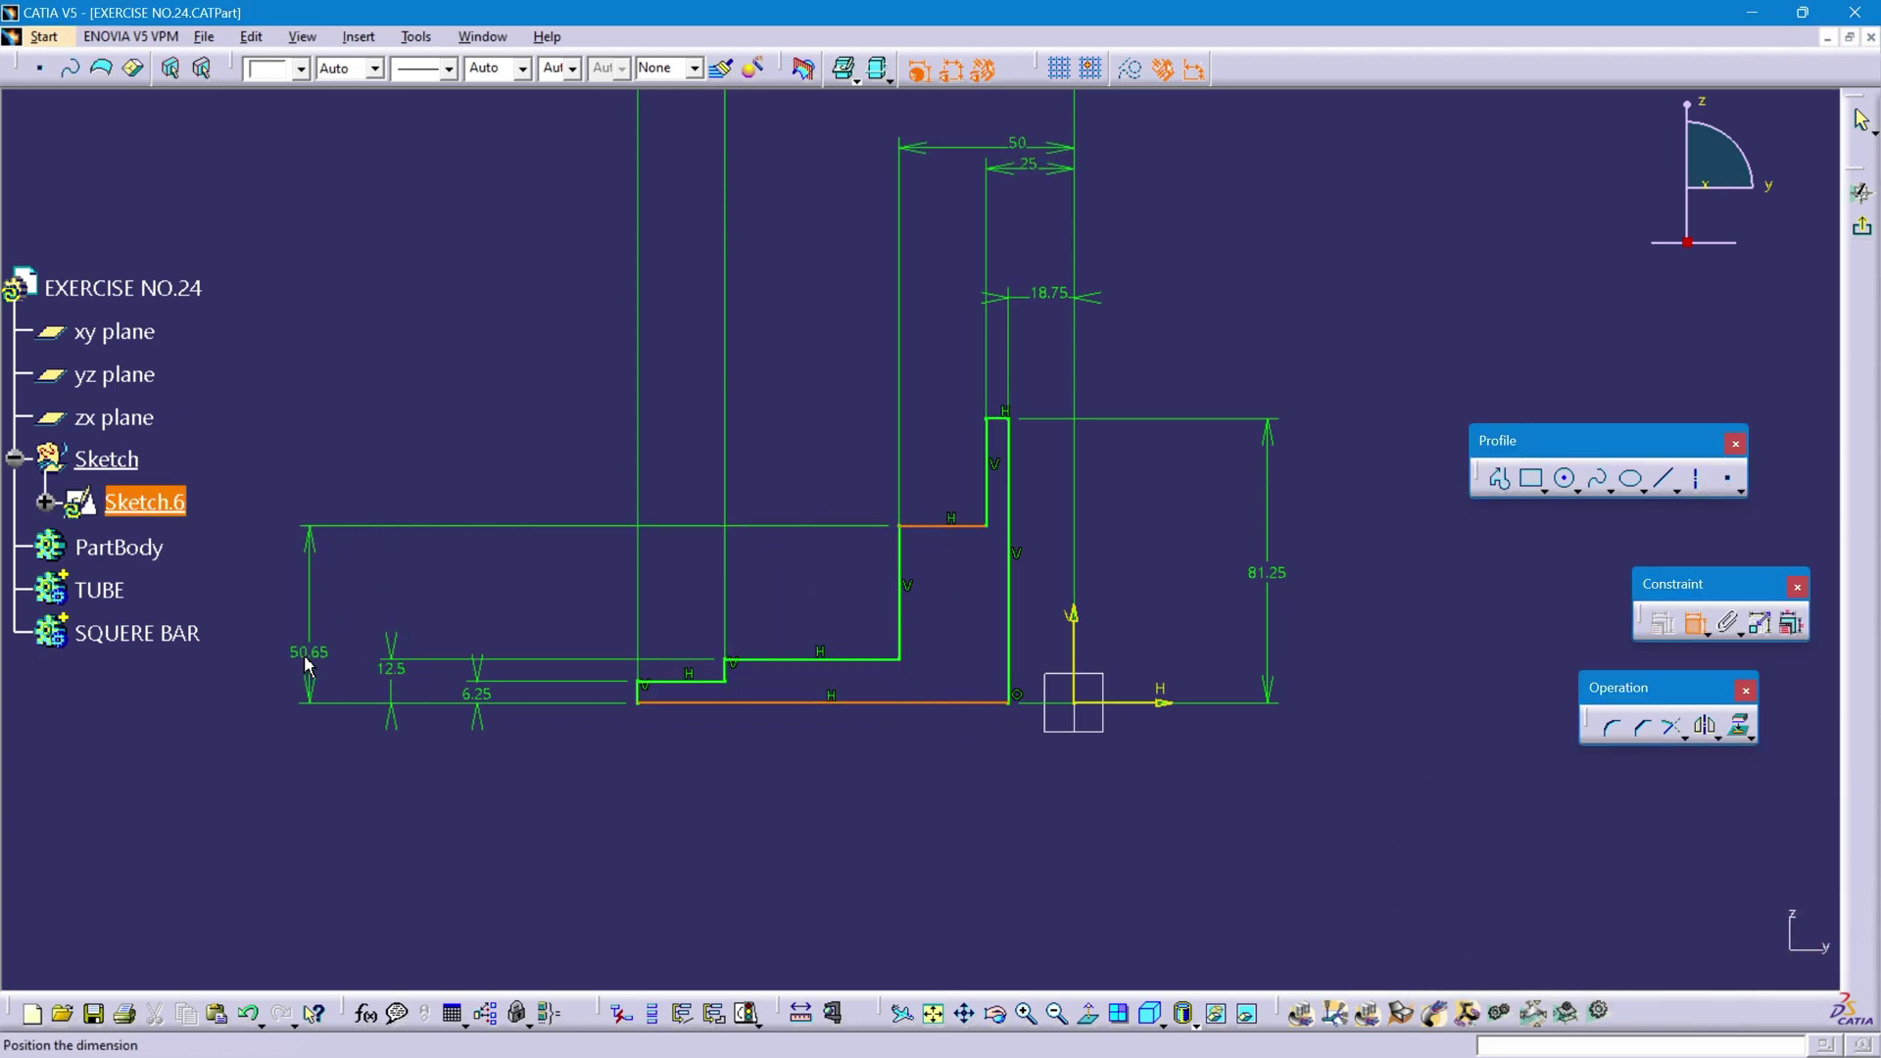
{"action": "left_click", "coordinate": [286, 666]}
{"action": "double_click", "coordinate": [288, 662]}
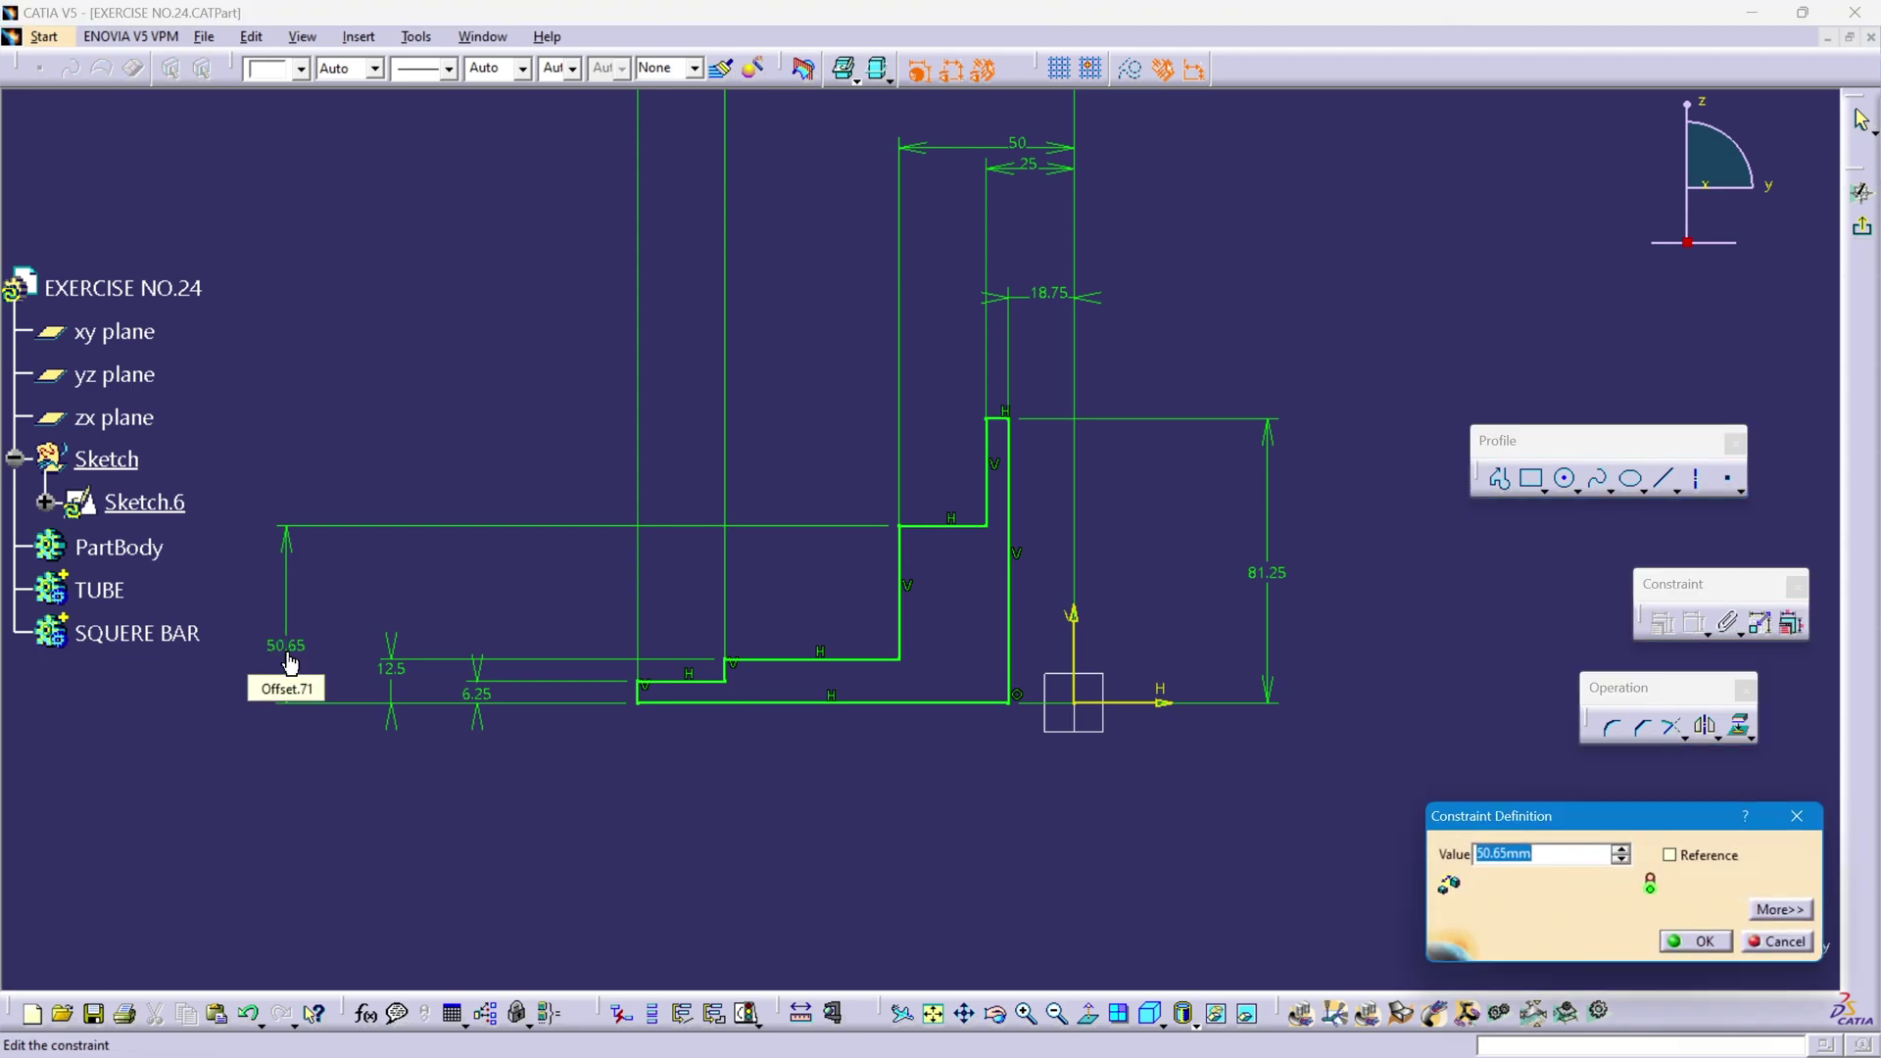
{"action": "type", "text": "18.75"}
{"action": "key", "text": "Return"}
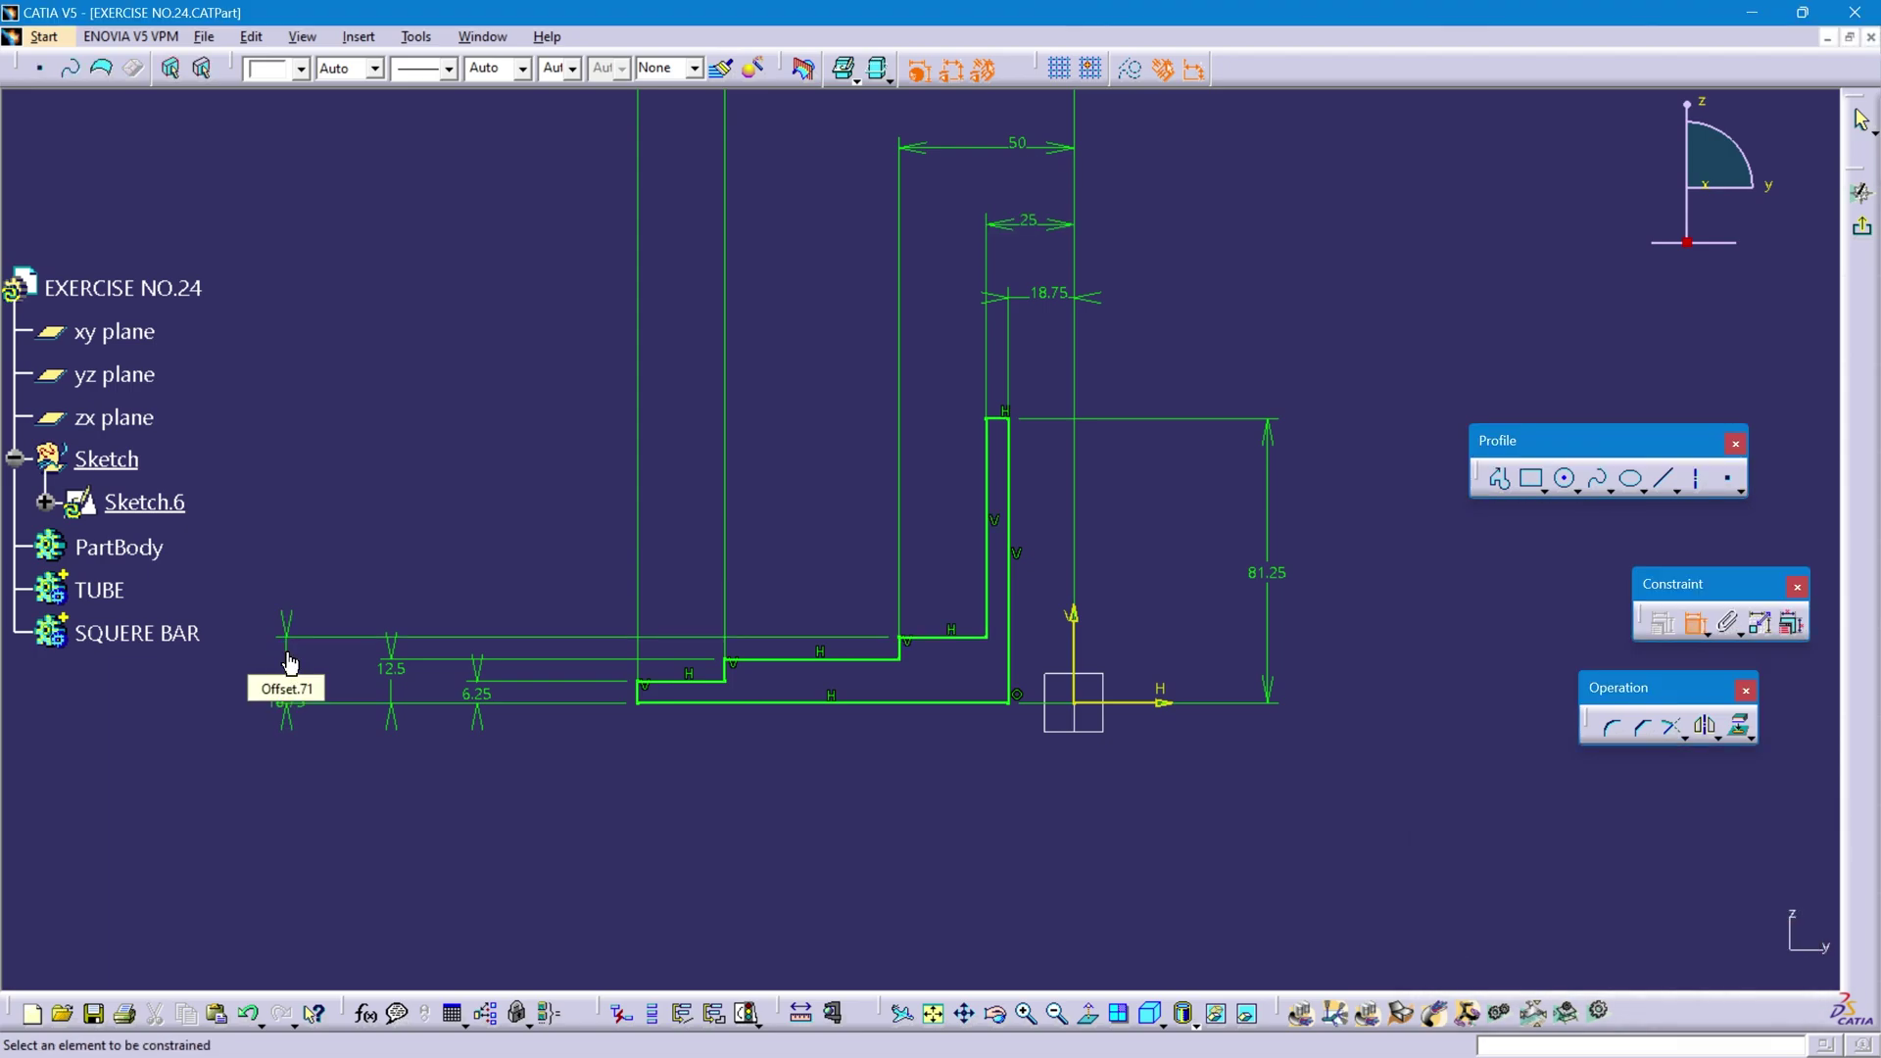
{"action": "mouse_move", "coordinate": [697, 461]}
{"action": "middle_mouse_down"}
{"action": "mouse_move", "coordinate": [722, 503]}
{"action": "mouse_move", "coordinate": [873, 529]}
{"action": "mouse_move", "coordinate": [759, 559]}
{"action": "mouse_move", "coordinate": [789, 591]}
{"action": "middle_mouse_up"}
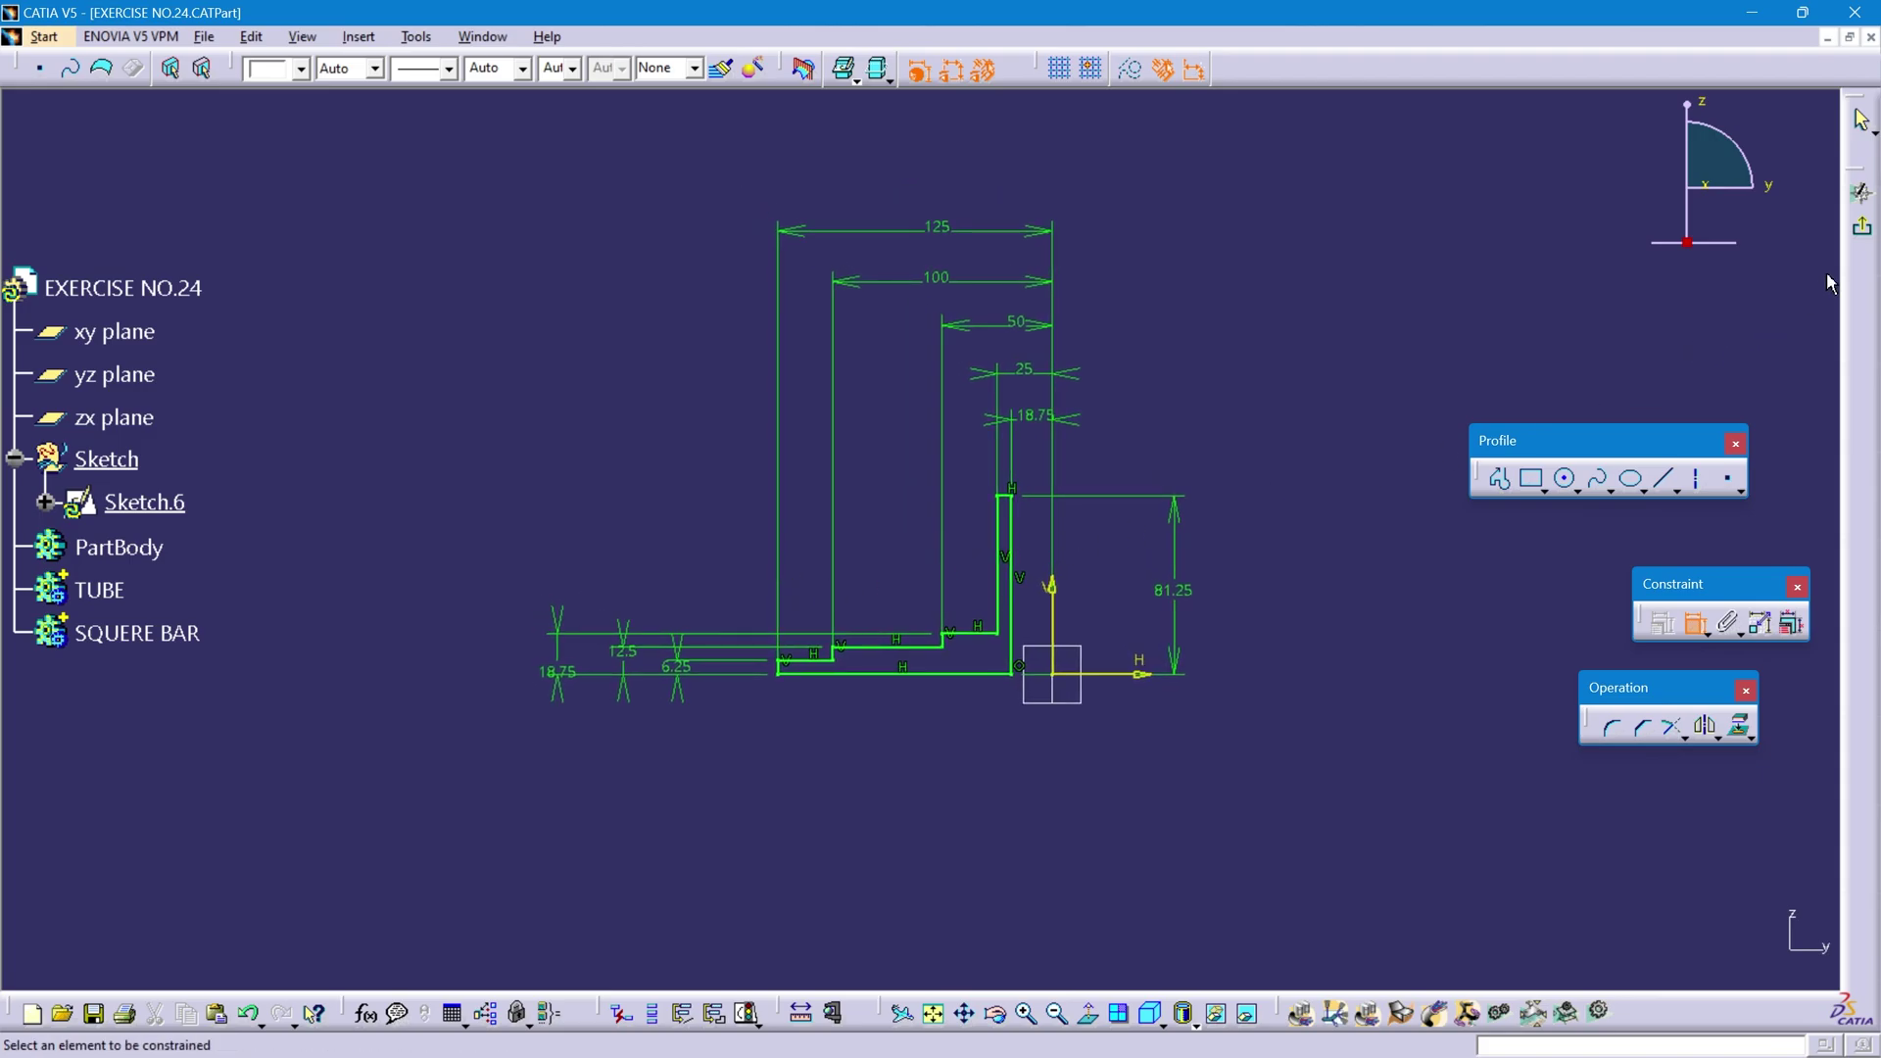
{"action": "left_click", "coordinate": [1864, 233]}
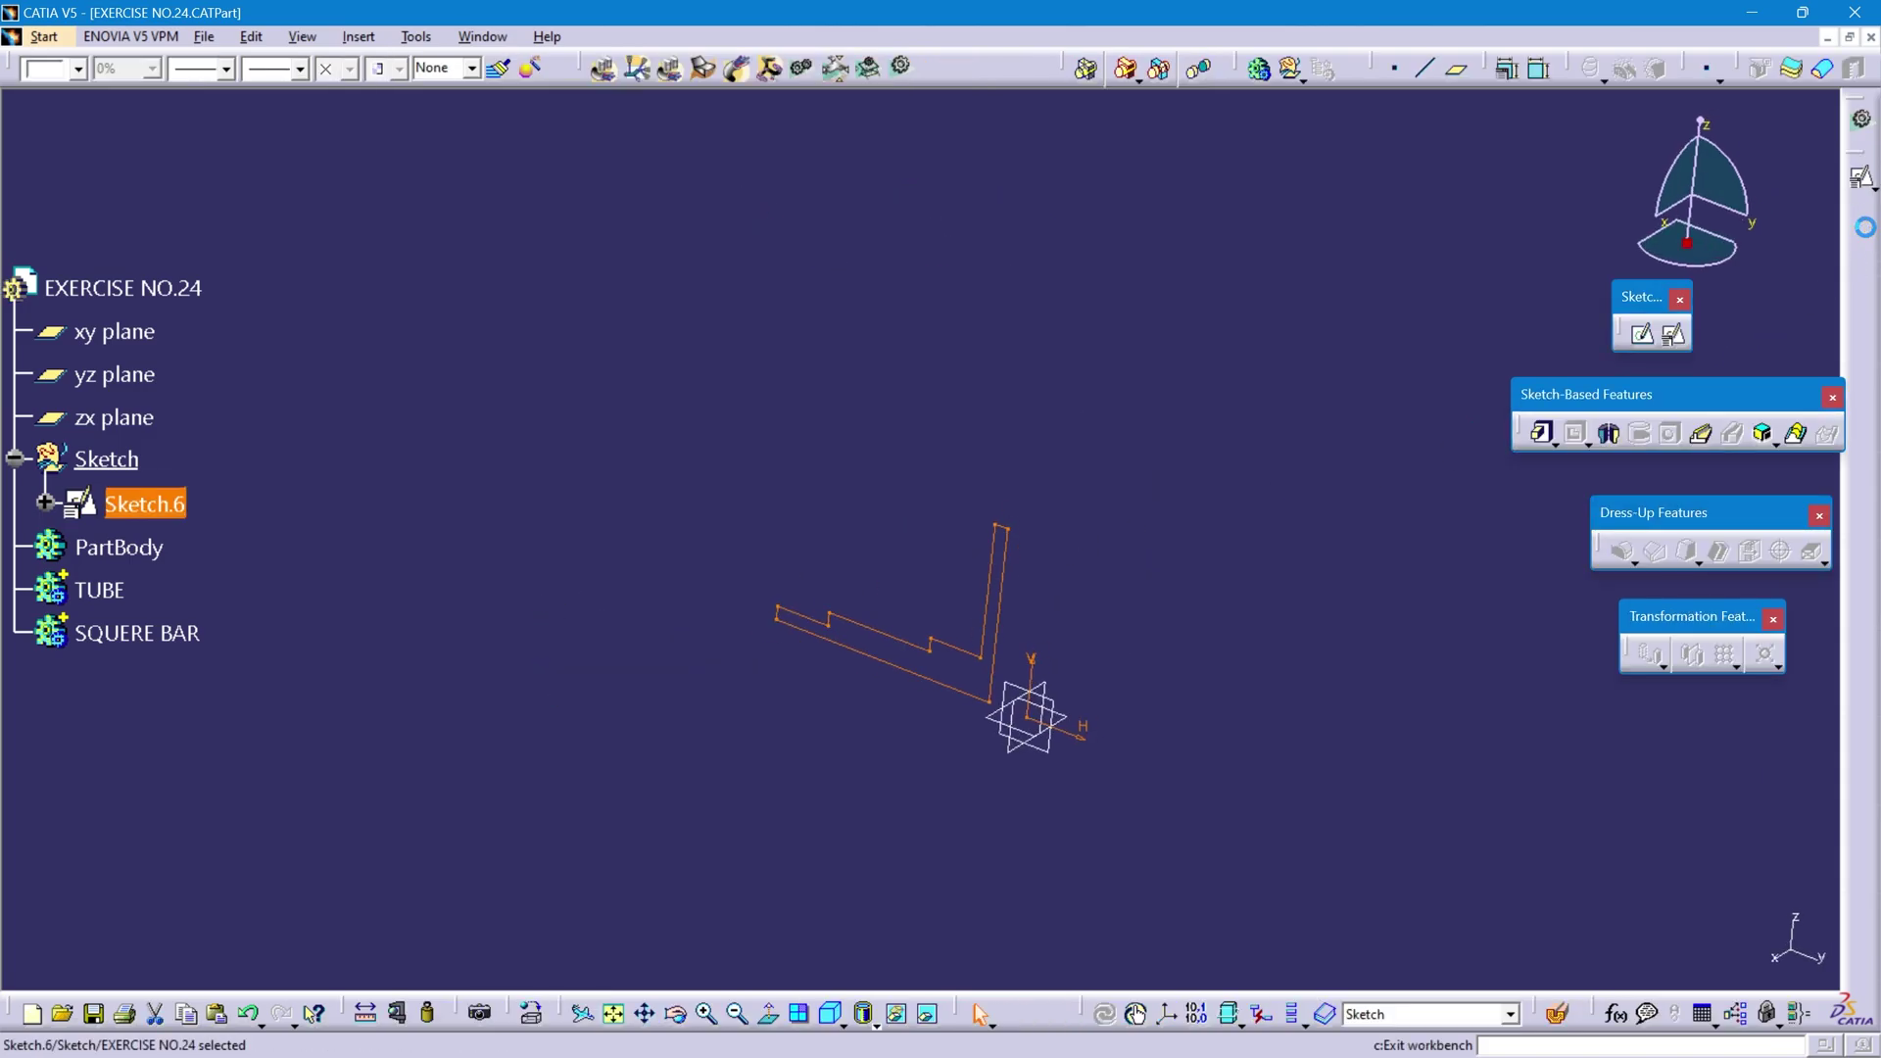
- Make PartBody the in-work object and start a Shaft from Sketch.6
{"action": "right_click", "coordinate": [136, 556]}
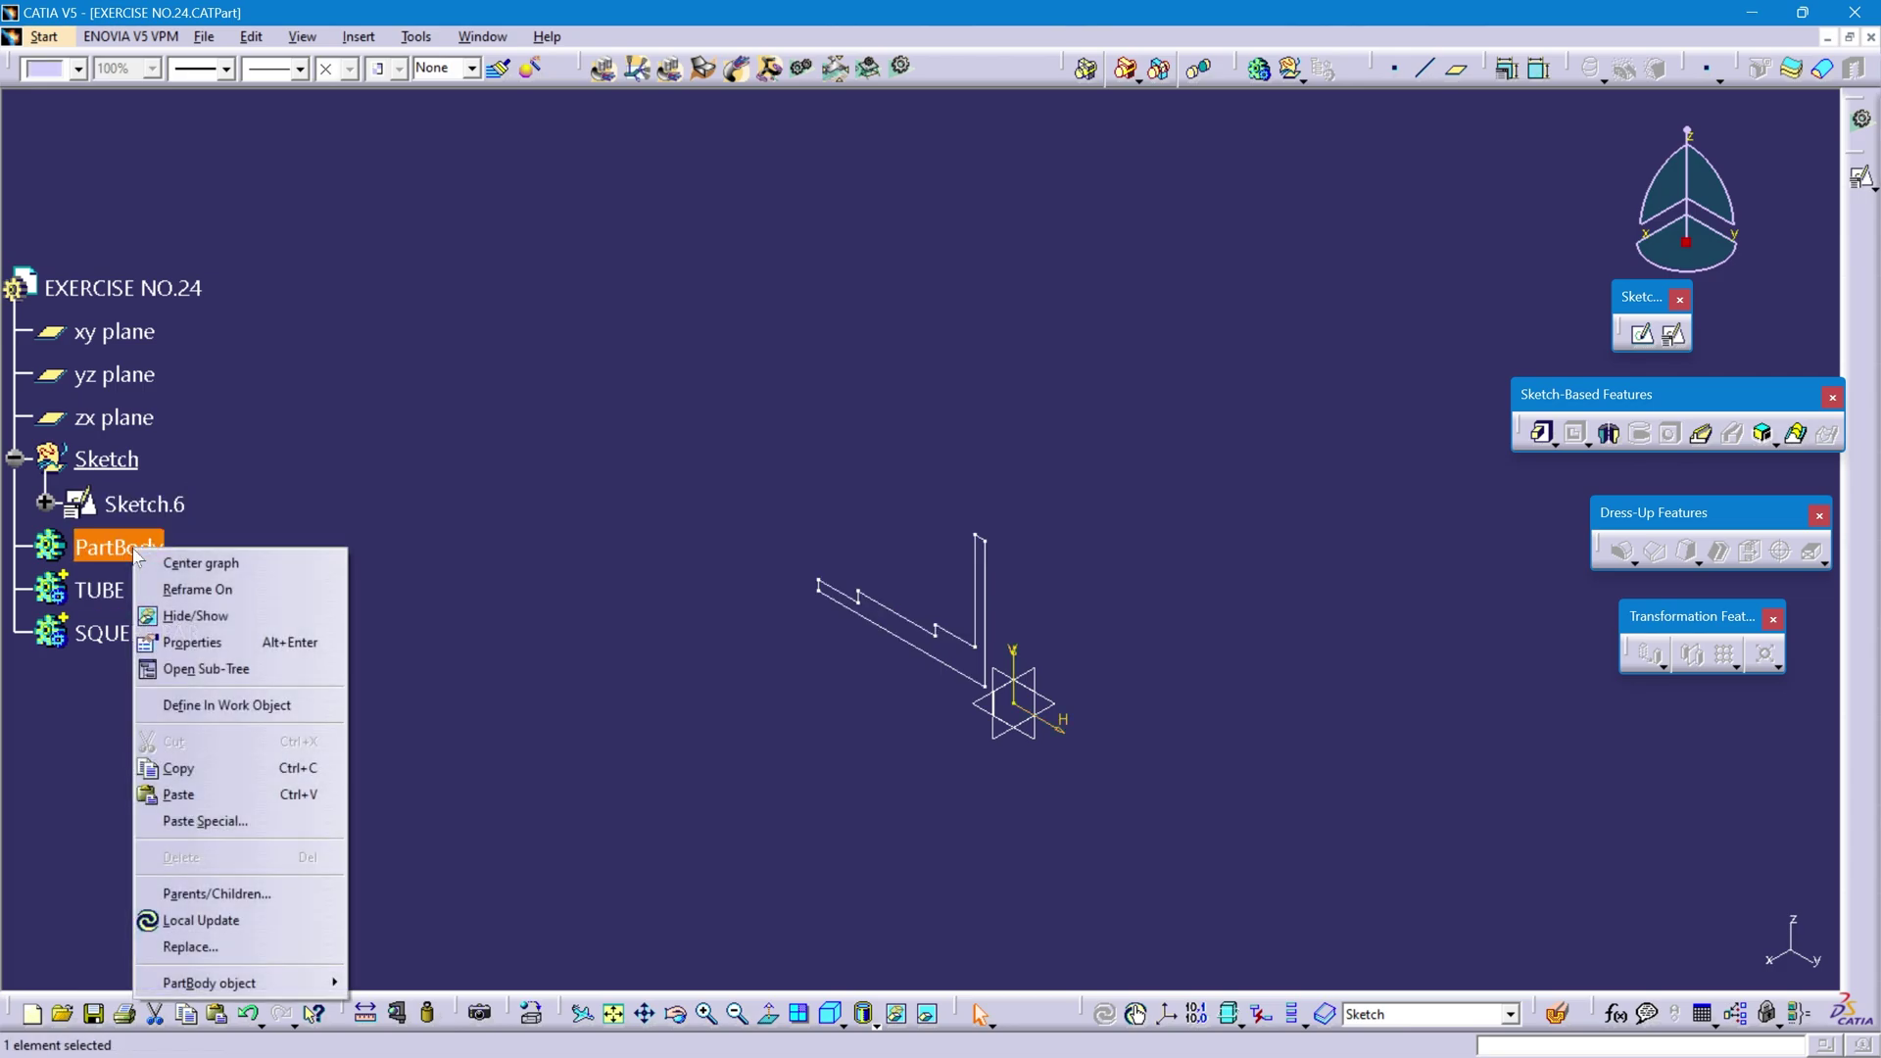
{"action": "left_click", "coordinate": [193, 705]}
{"action": "left_click", "coordinate": [161, 504]}
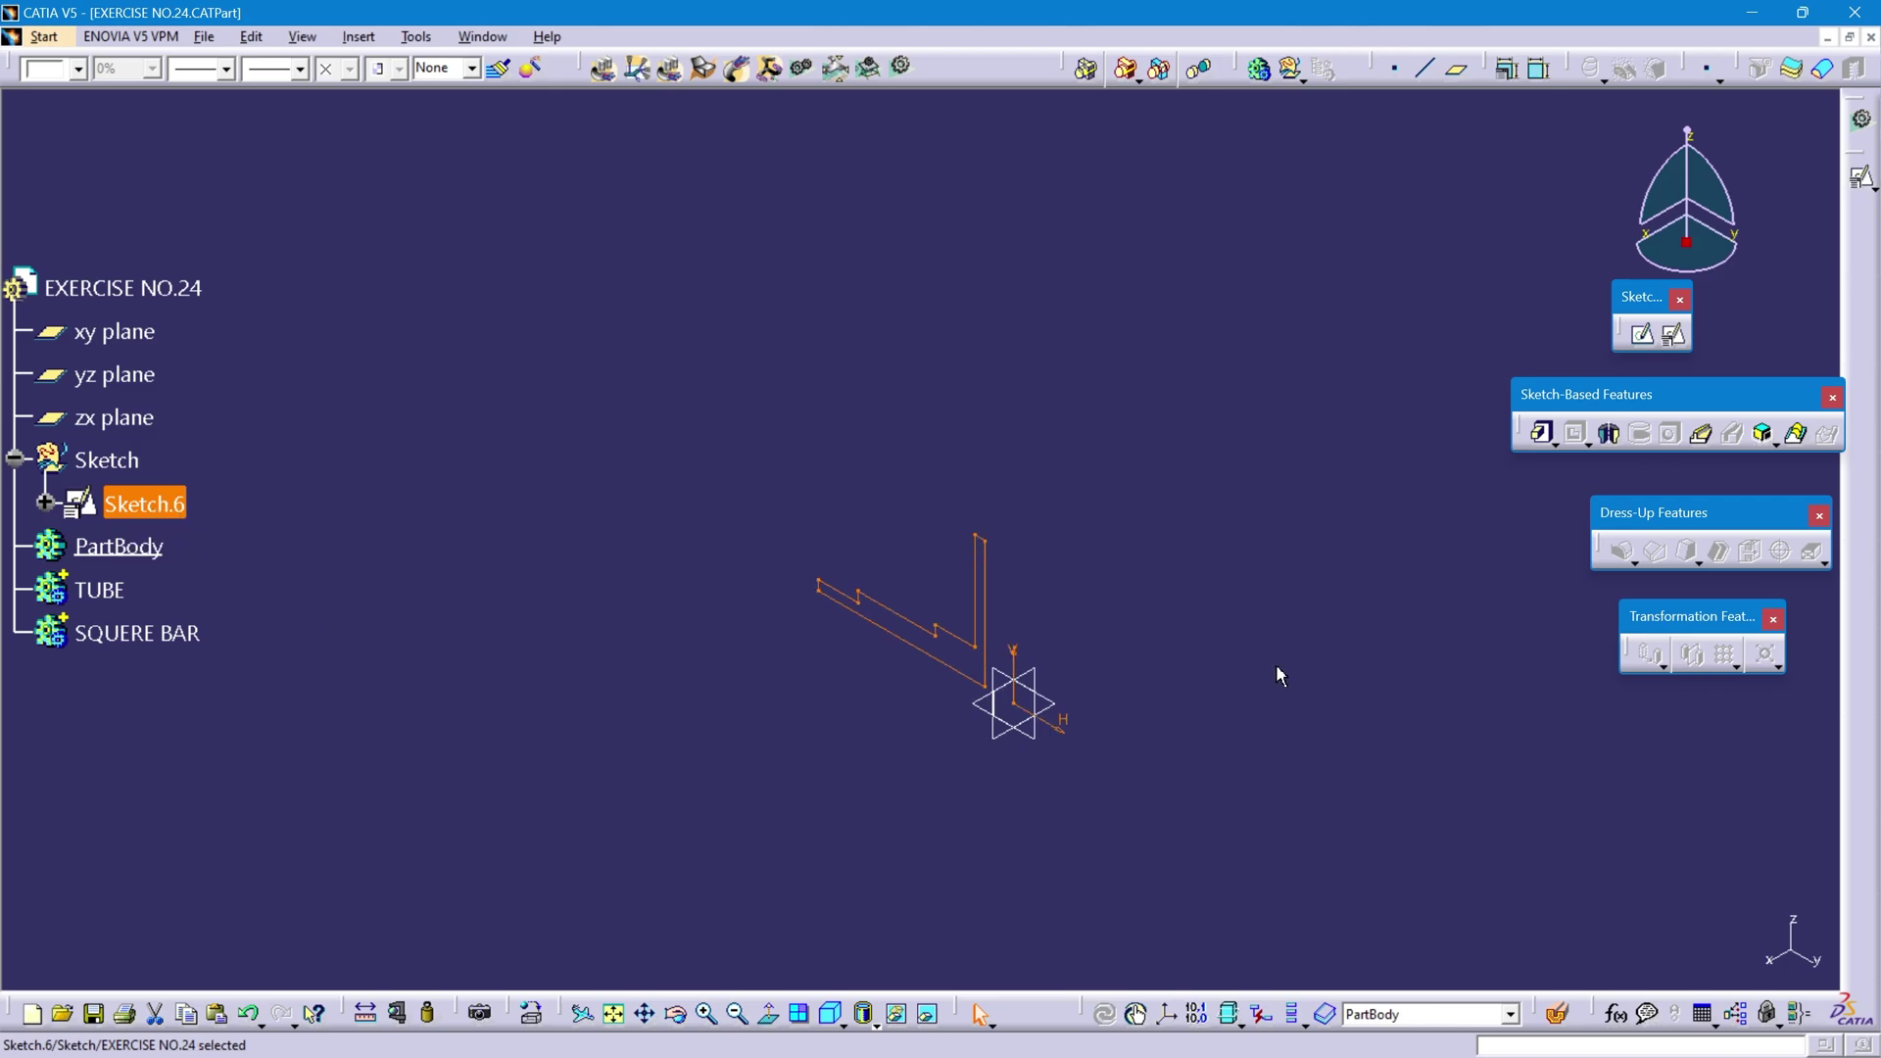
{"action": "left_click", "coordinate": [1611, 436]}
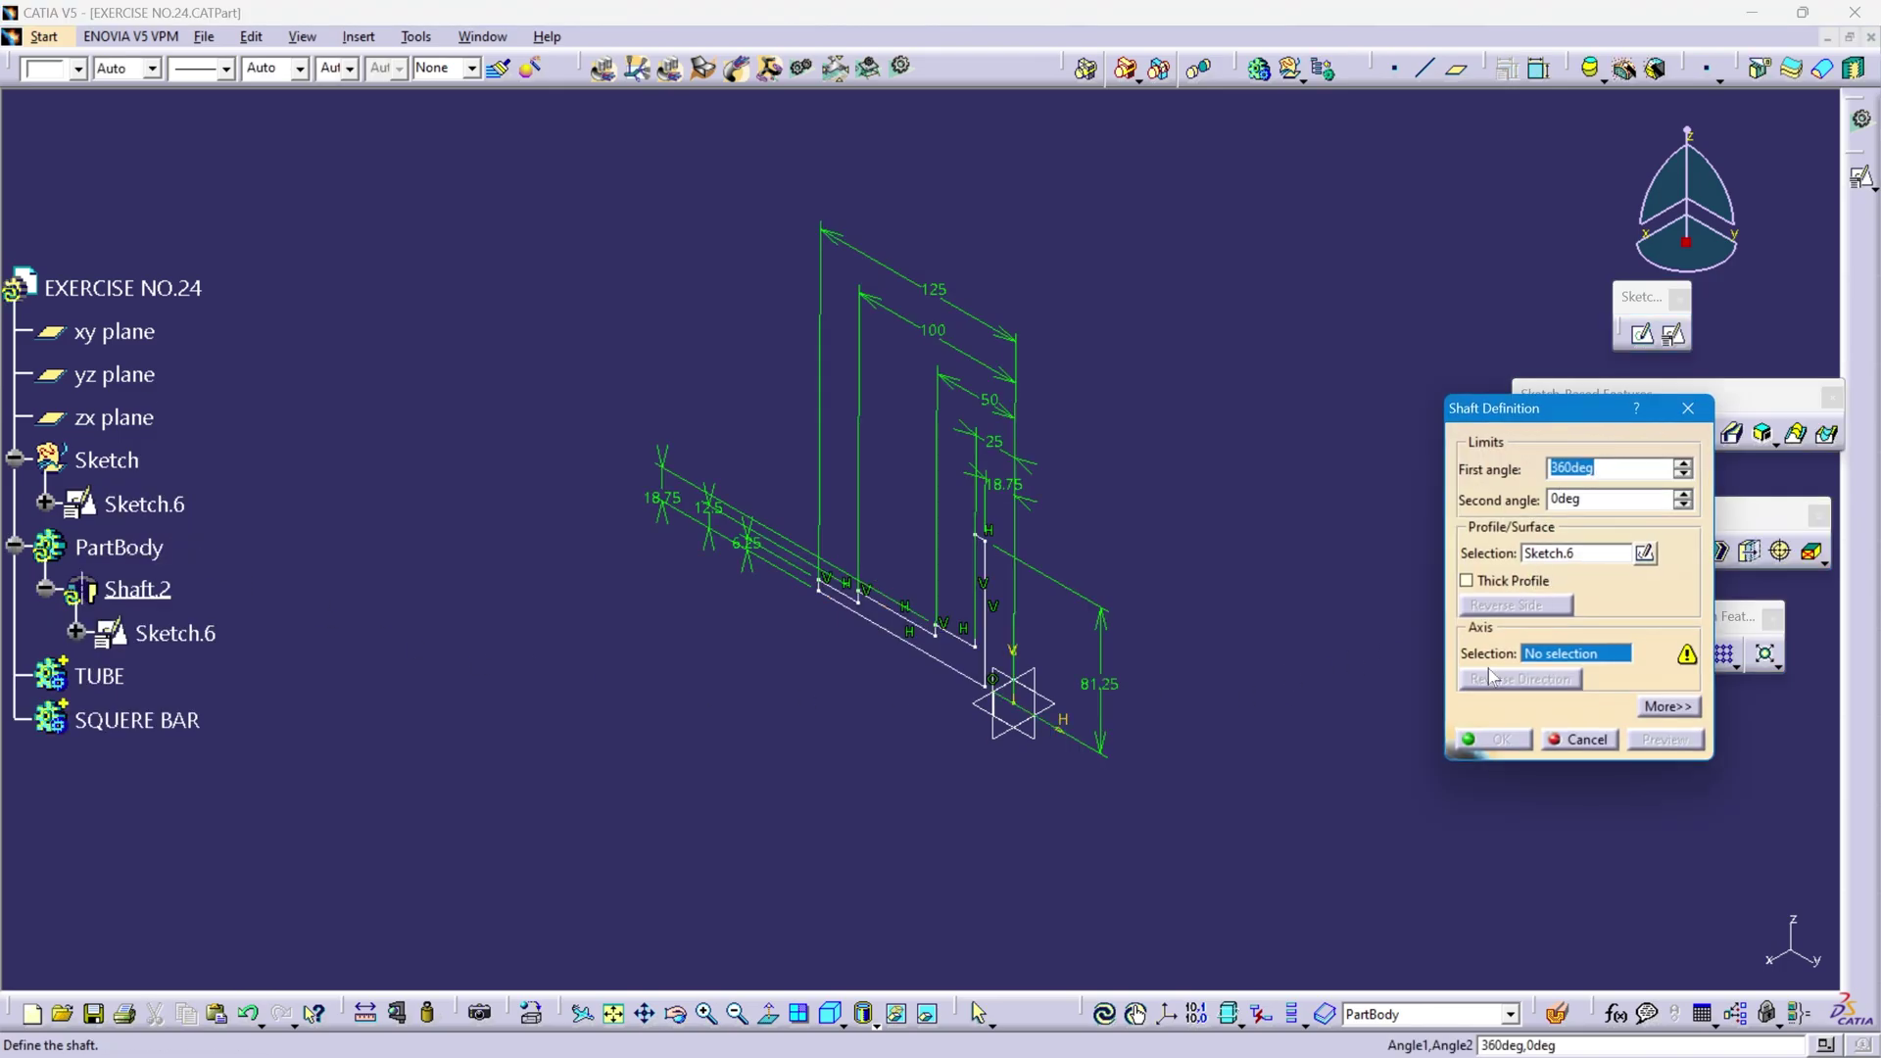
- Revolve Sketch.6 360° about its vertical axis to create Shaft.2
{"action": "left_click", "coordinate": [1571, 658]}
{"action": "left_click", "coordinate": [1020, 675]}
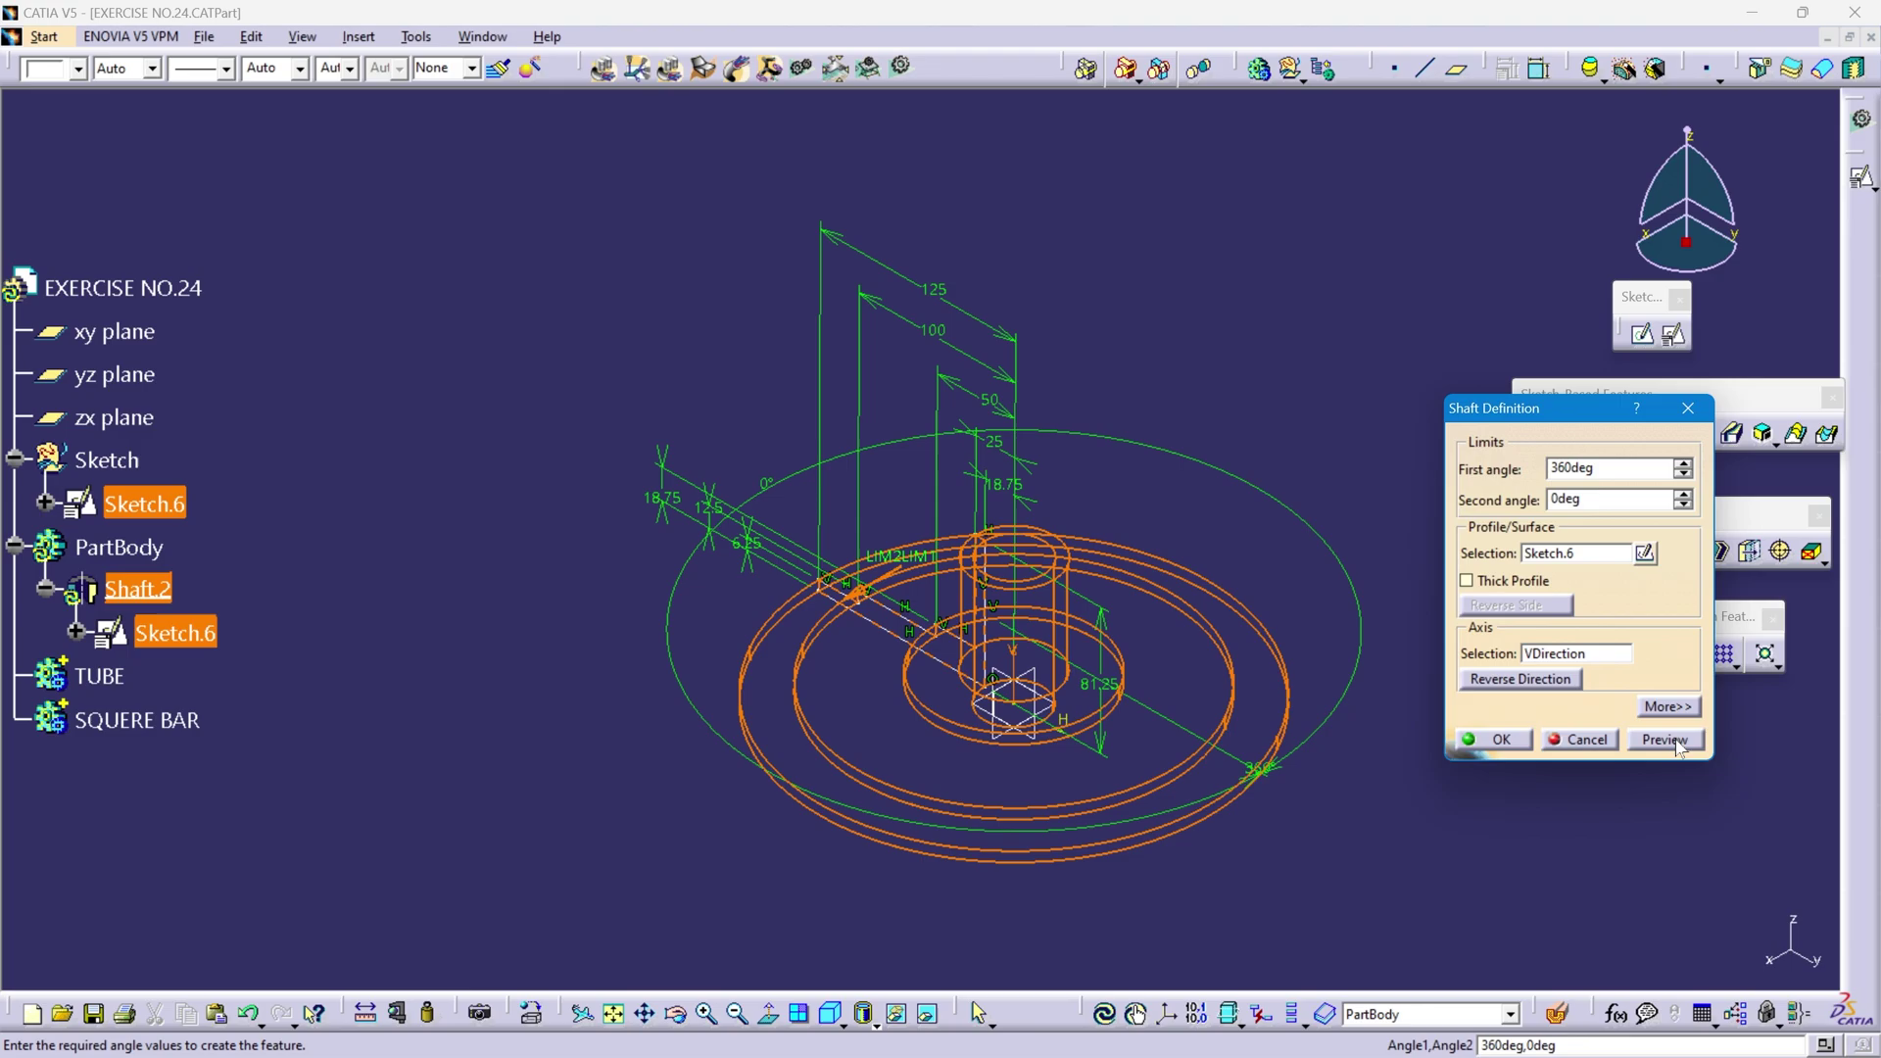
{"action": "left_click", "coordinate": [1665, 740]}
{"action": "left_click", "coordinate": [1490, 739]}
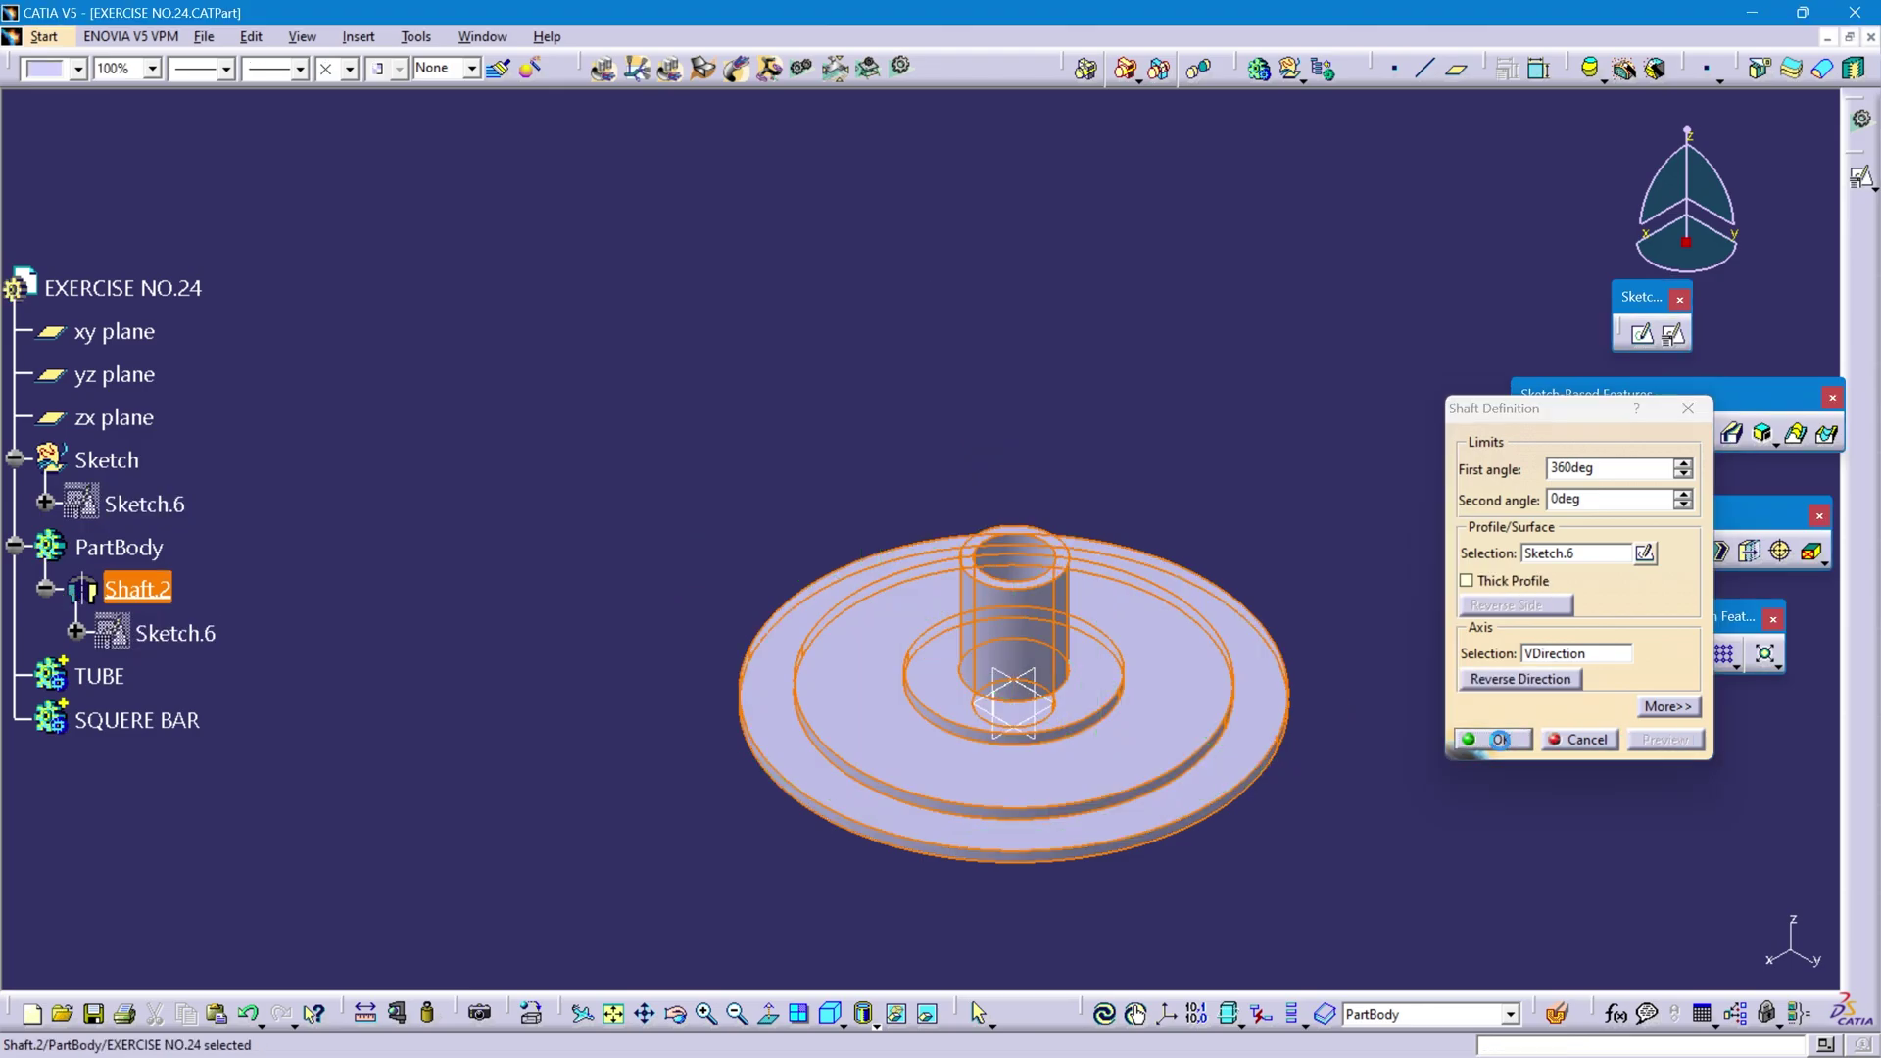
{"action": "middle_click_drag", "start_coordinate": [1464, 729], "coordinate": [1311, 545]}
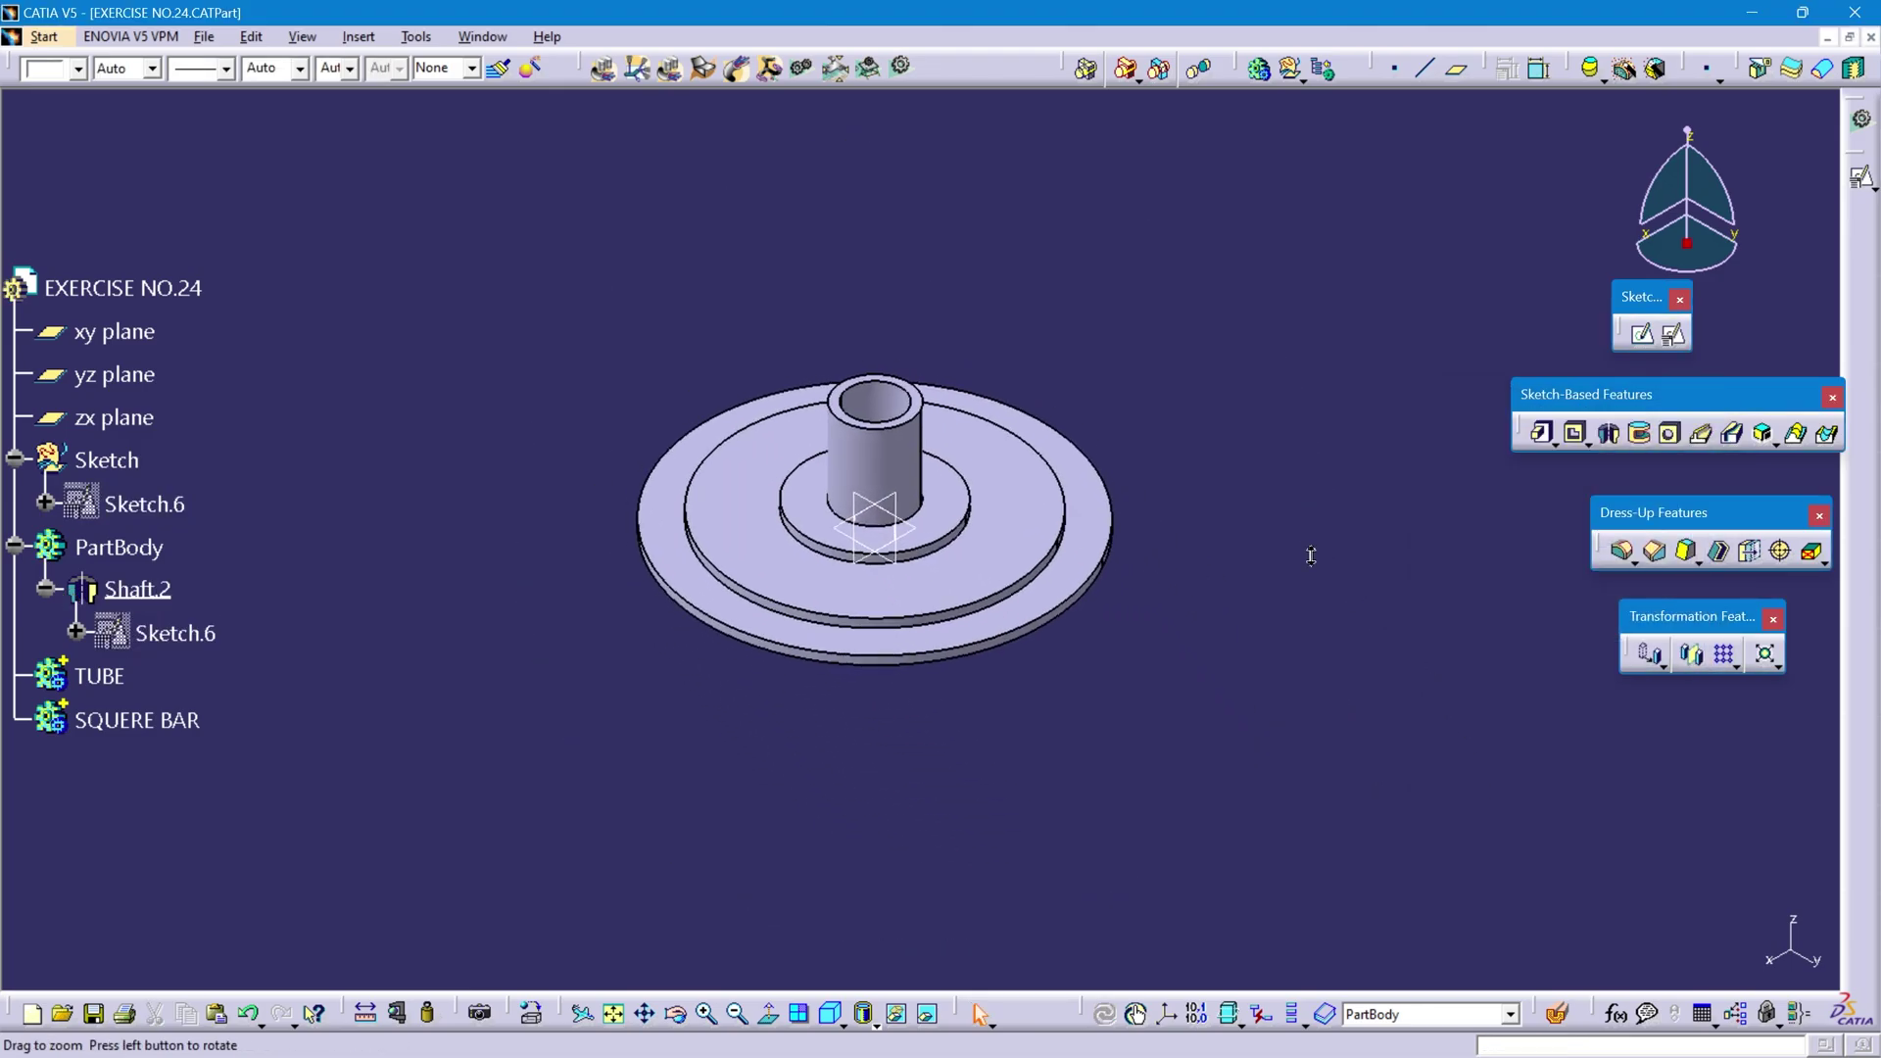
- Make the Sketch set the work object and create a positioned sketch on the zx plane
{"action": "left_click", "coordinate": [106, 459]}
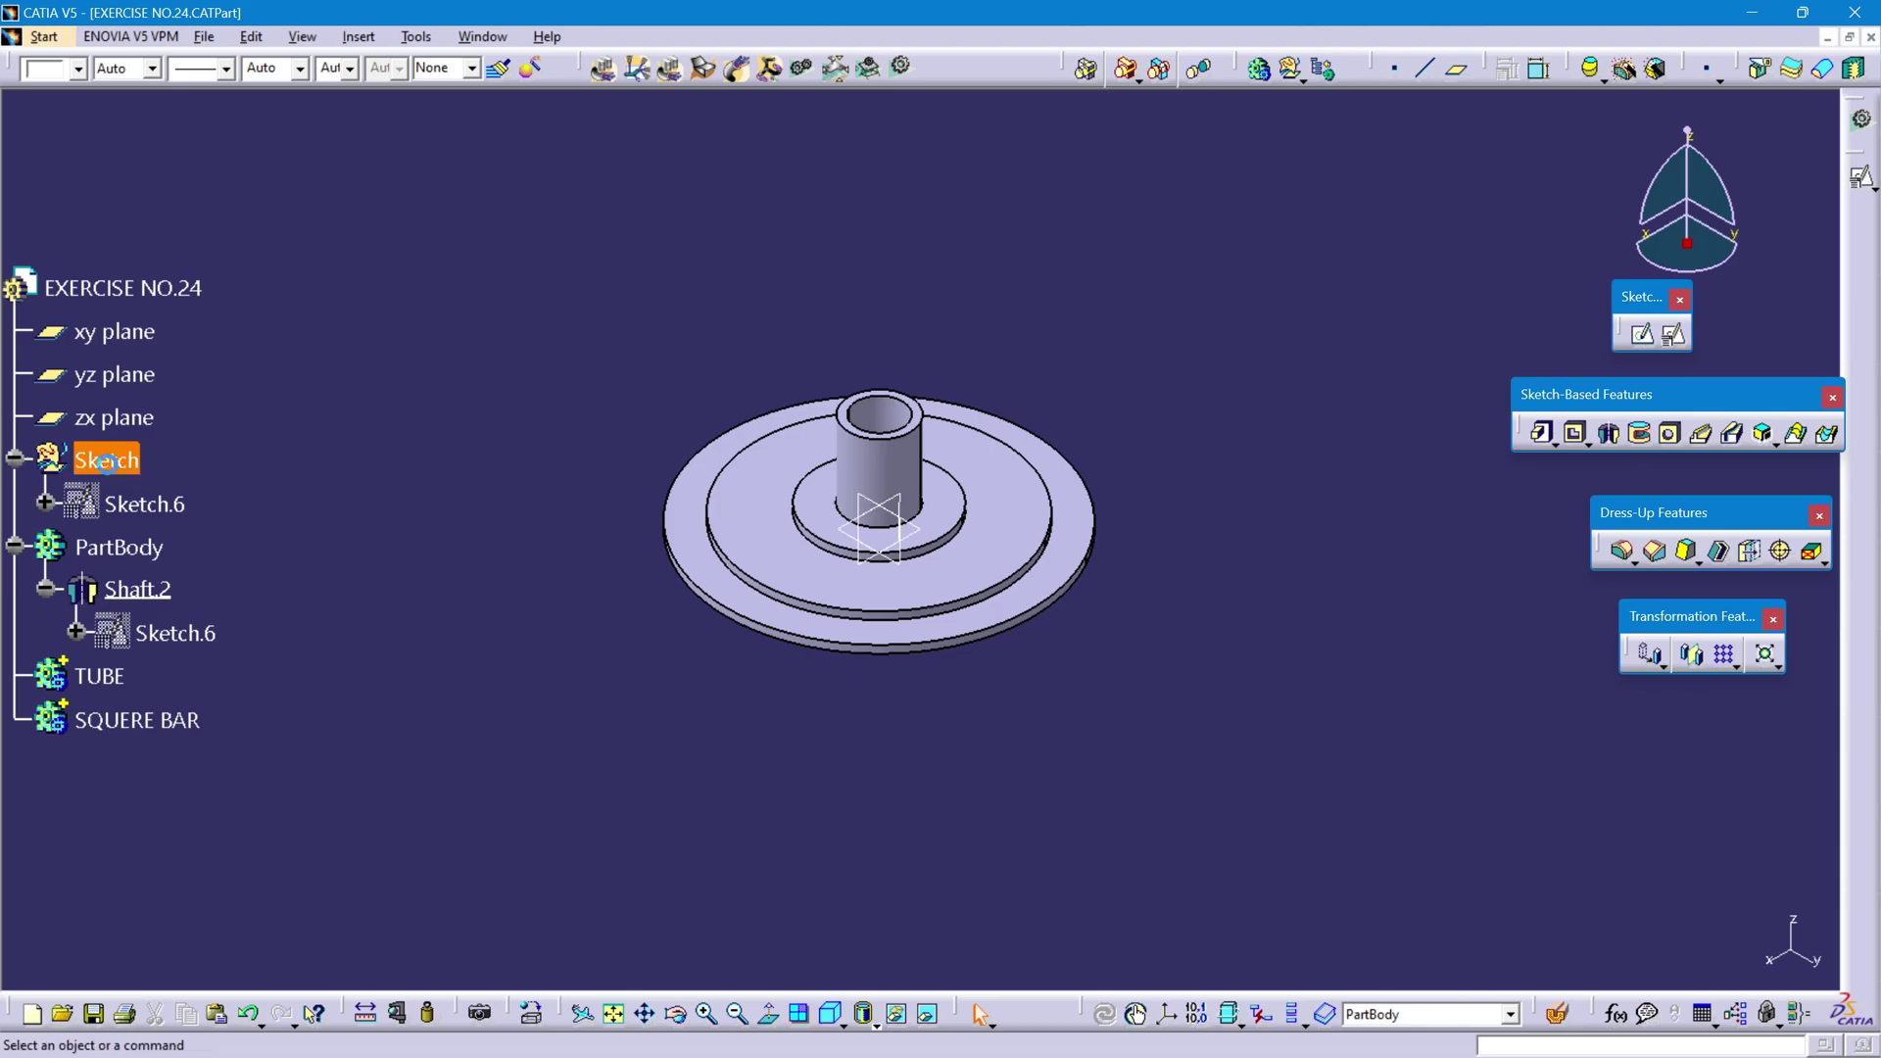
{"action": "right_click", "coordinate": [108, 464]}
{"action": "left_click", "coordinate": [181, 623]}
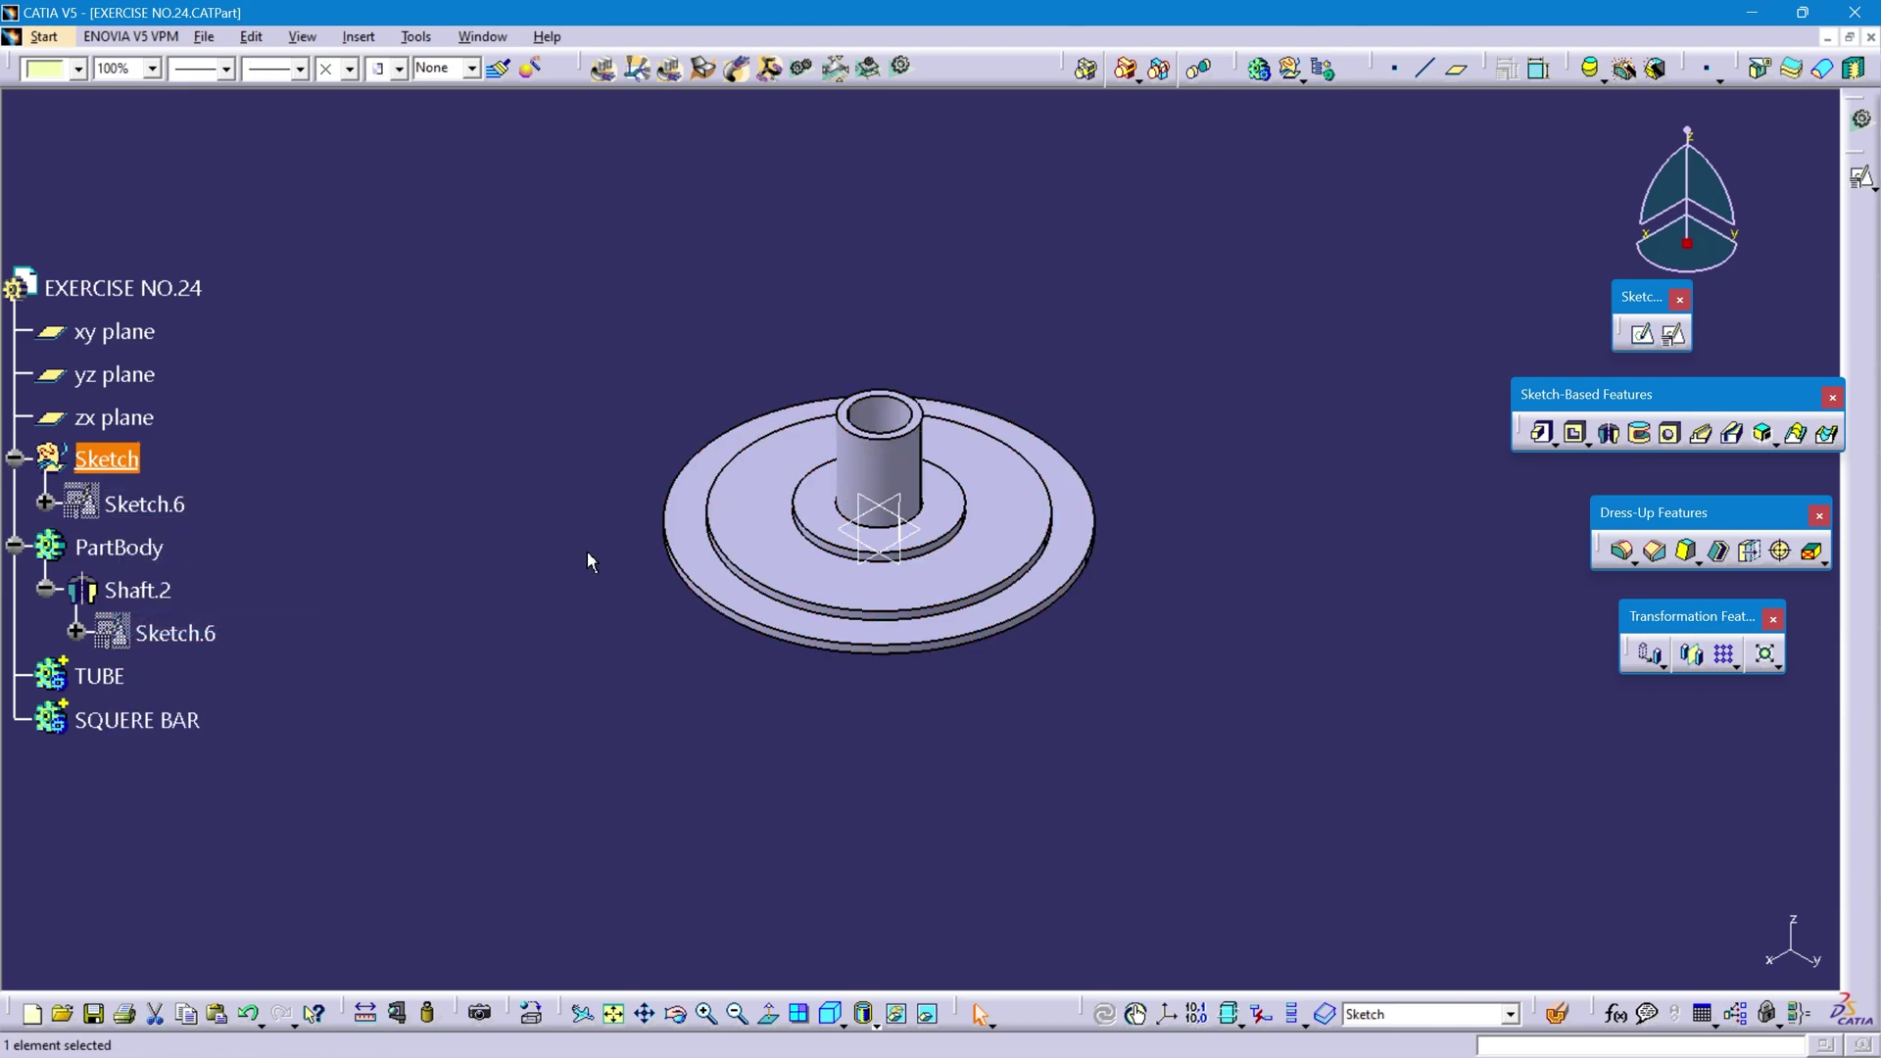
{"action": "left_click", "coordinate": [902, 509]}
{"action": "left_click", "coordinate": [1675, 337]}
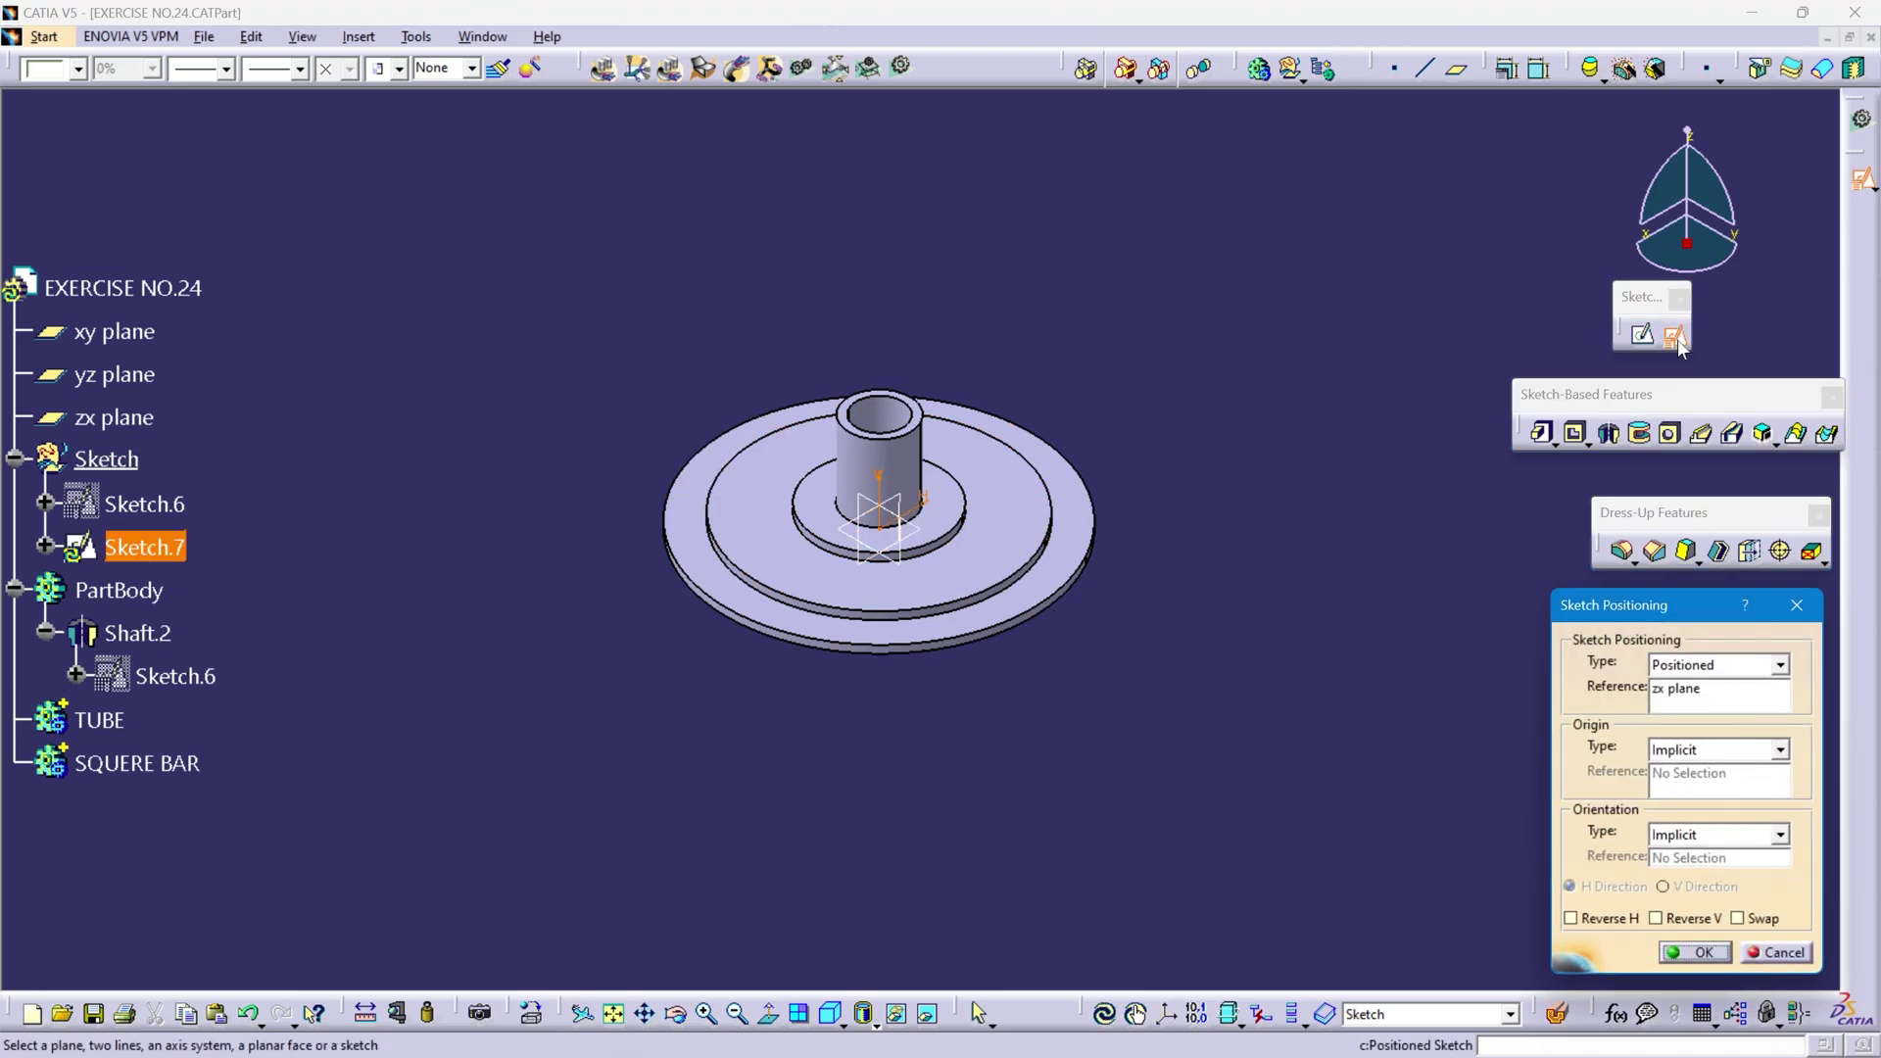
{"action": "left_click", "coordinate": [1699, 952]}
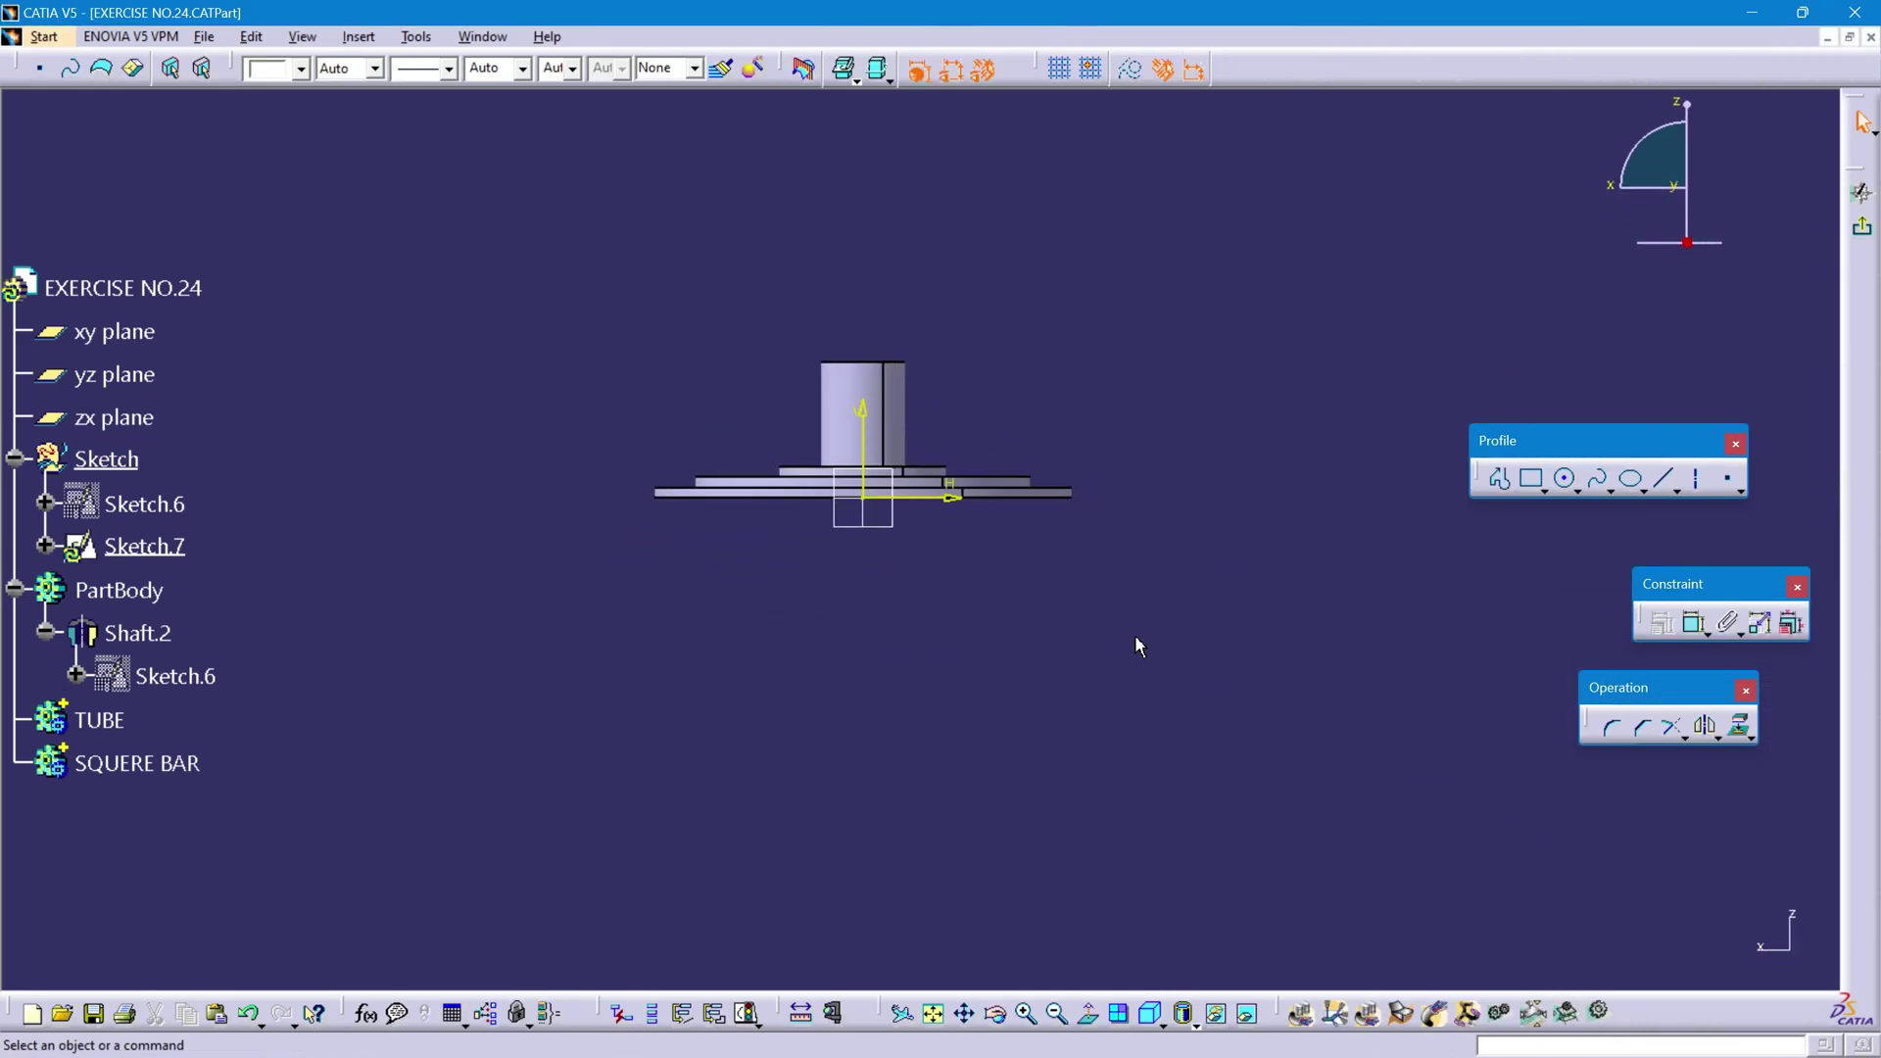
{"action": "middle_click_drag", "start_coordinate": [1093, 477], "coordinate": [1126, 451]}
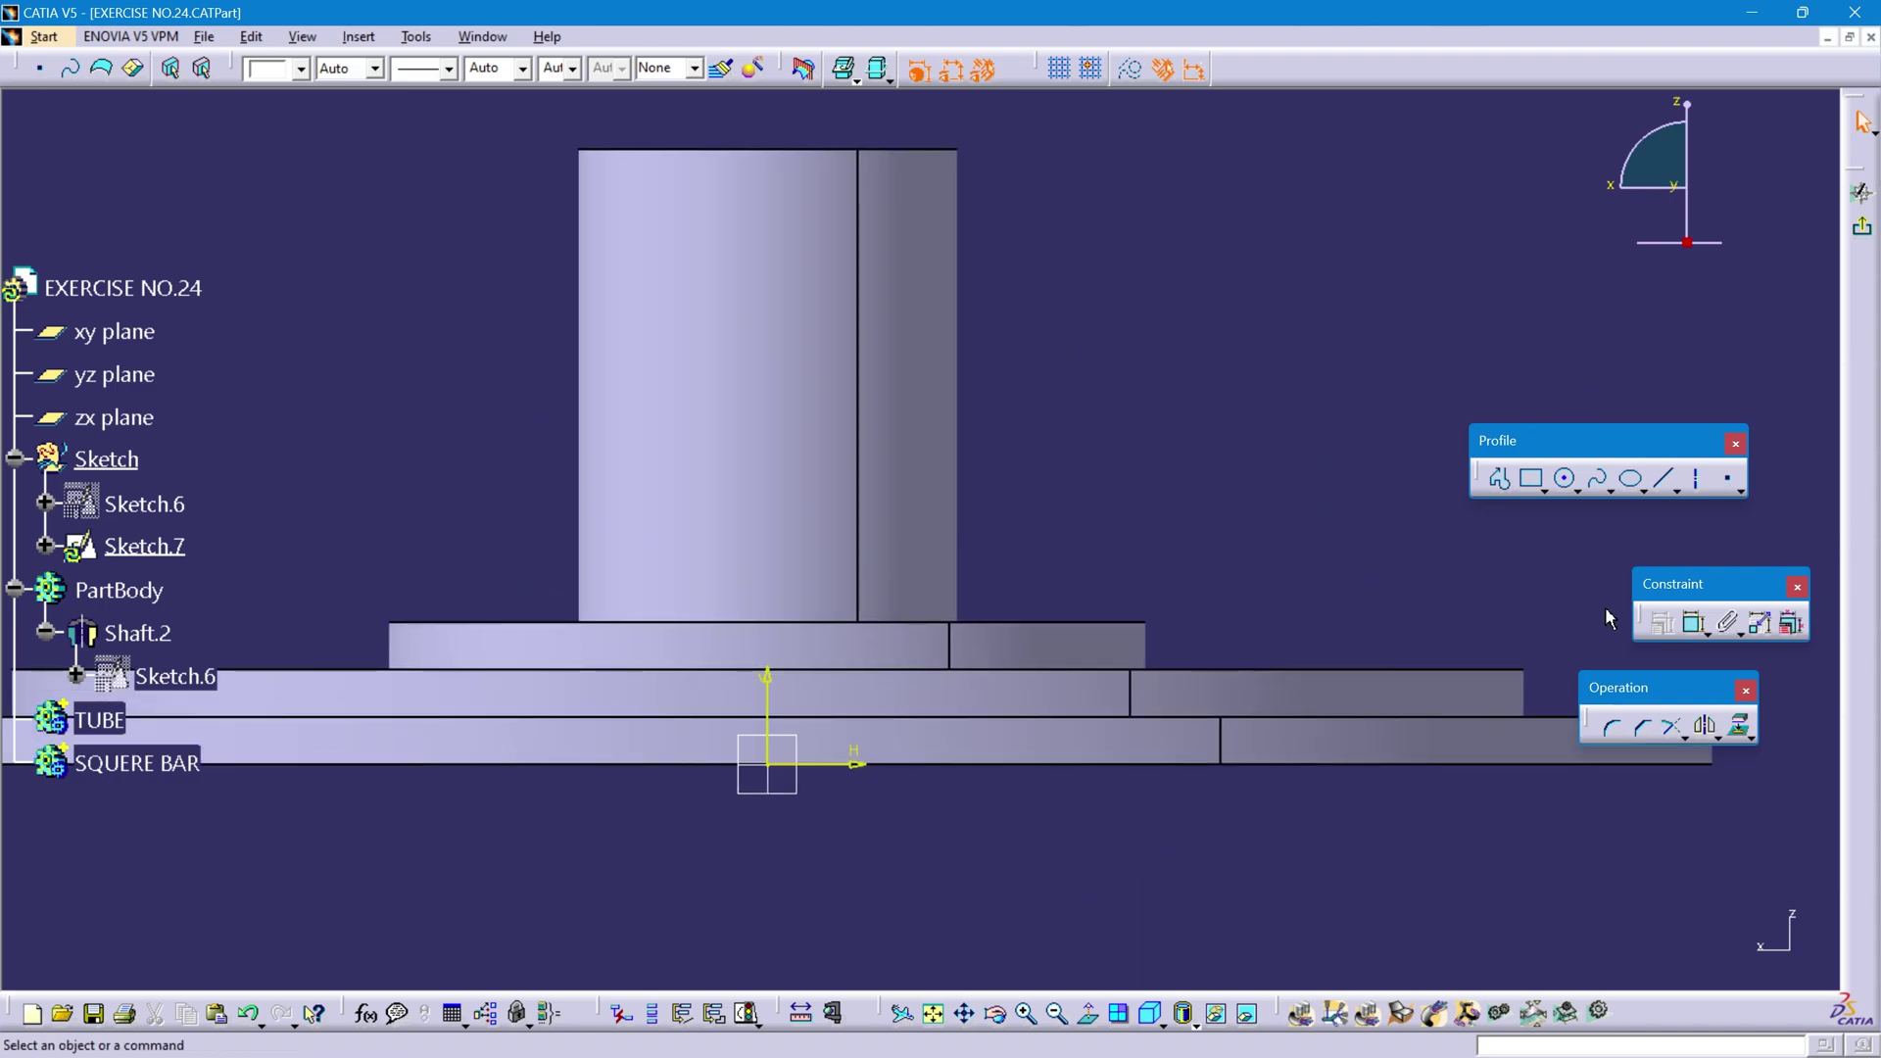
- Draw a rectangle and dimension it 50 mm wide by 50 mm high
{"action": "left_click", "coordinate": [1533, 481]}
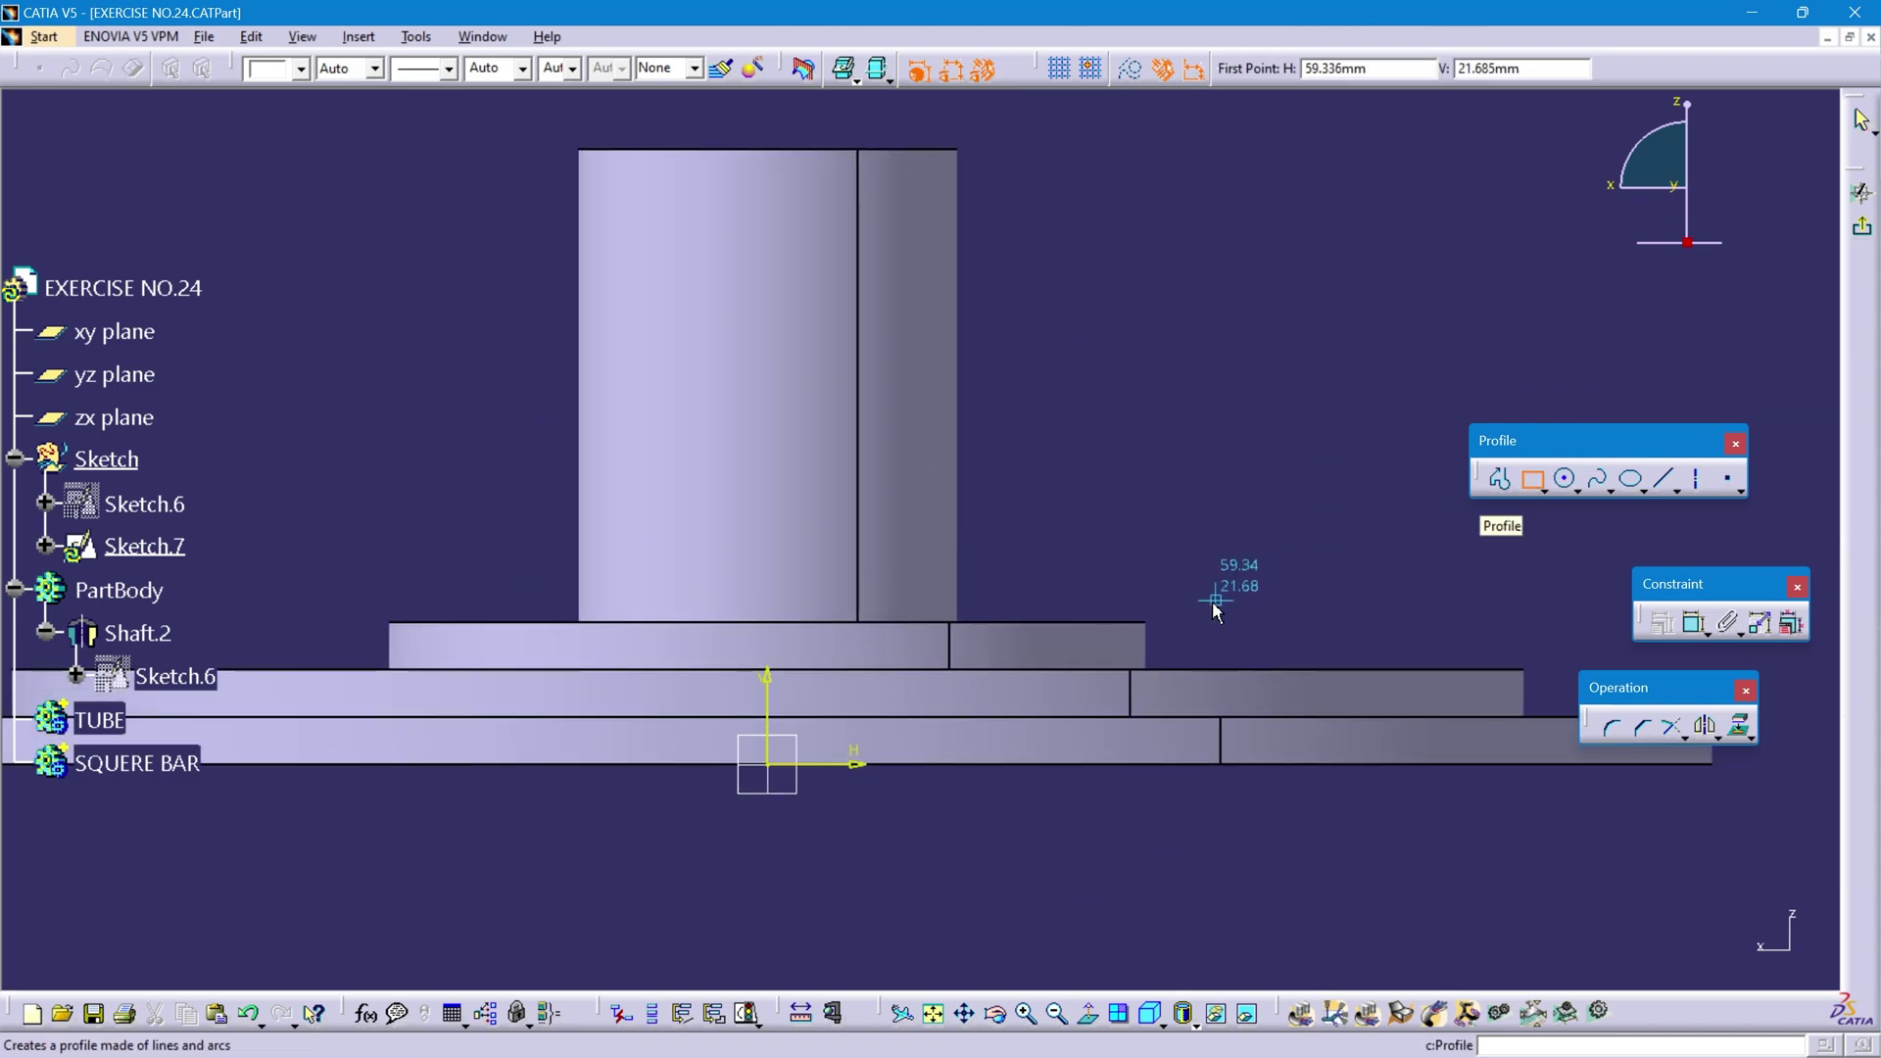
{"action": "left_click", "coordinate": [661, 431]}
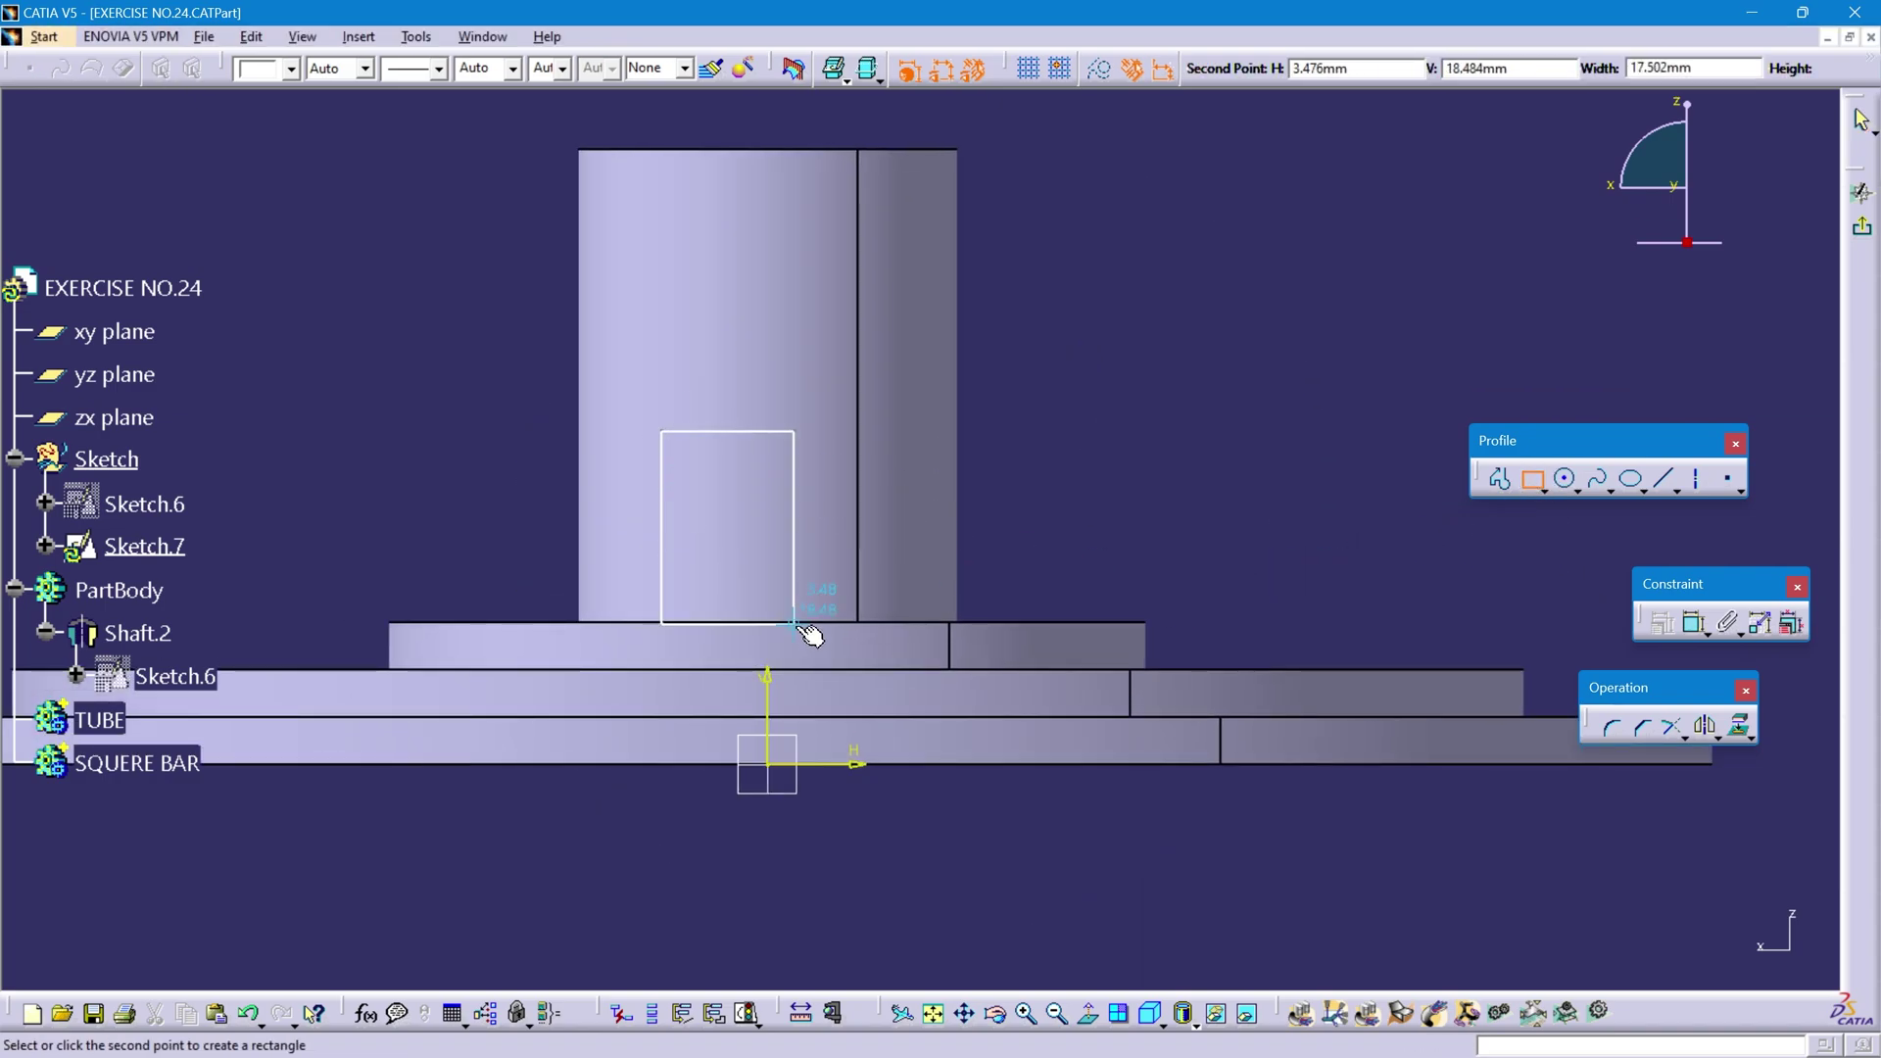
{"action": "left_click", "coordinate": [878, 703]}
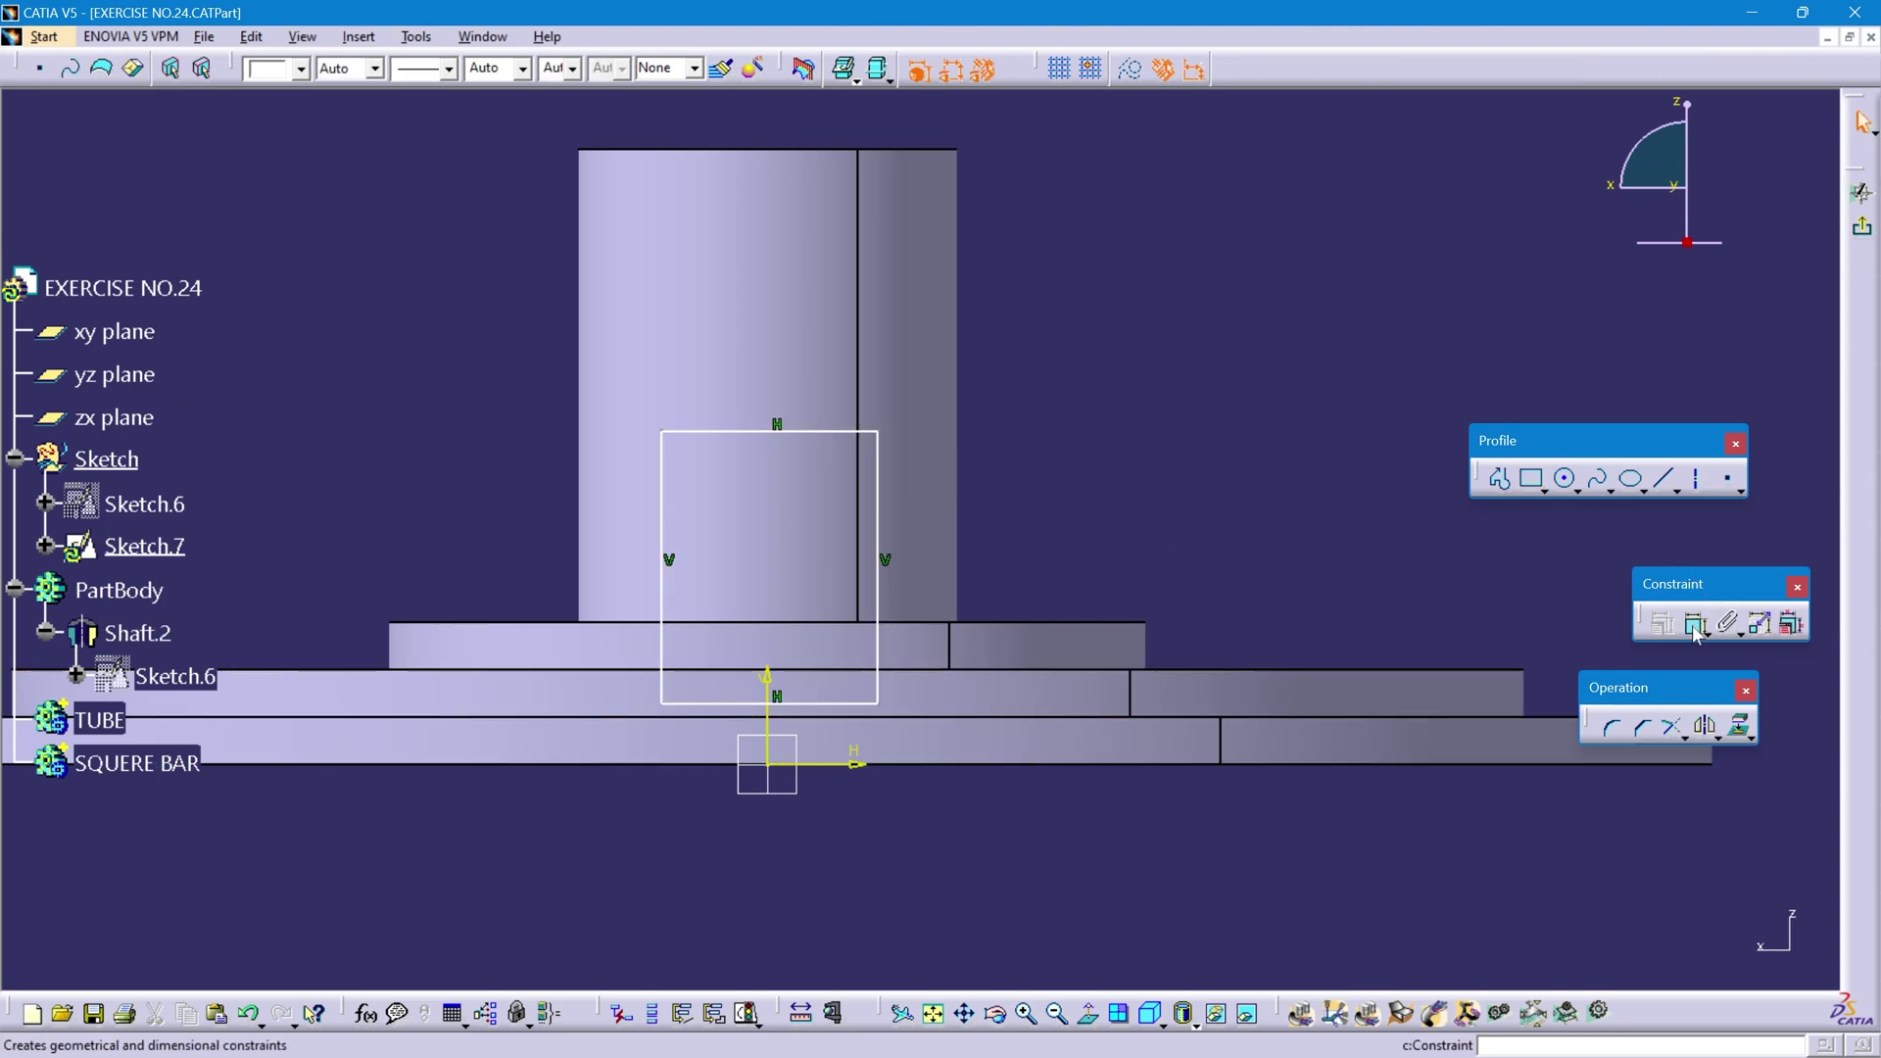
{"action": "left_click", "coordinate": [814, 702]}
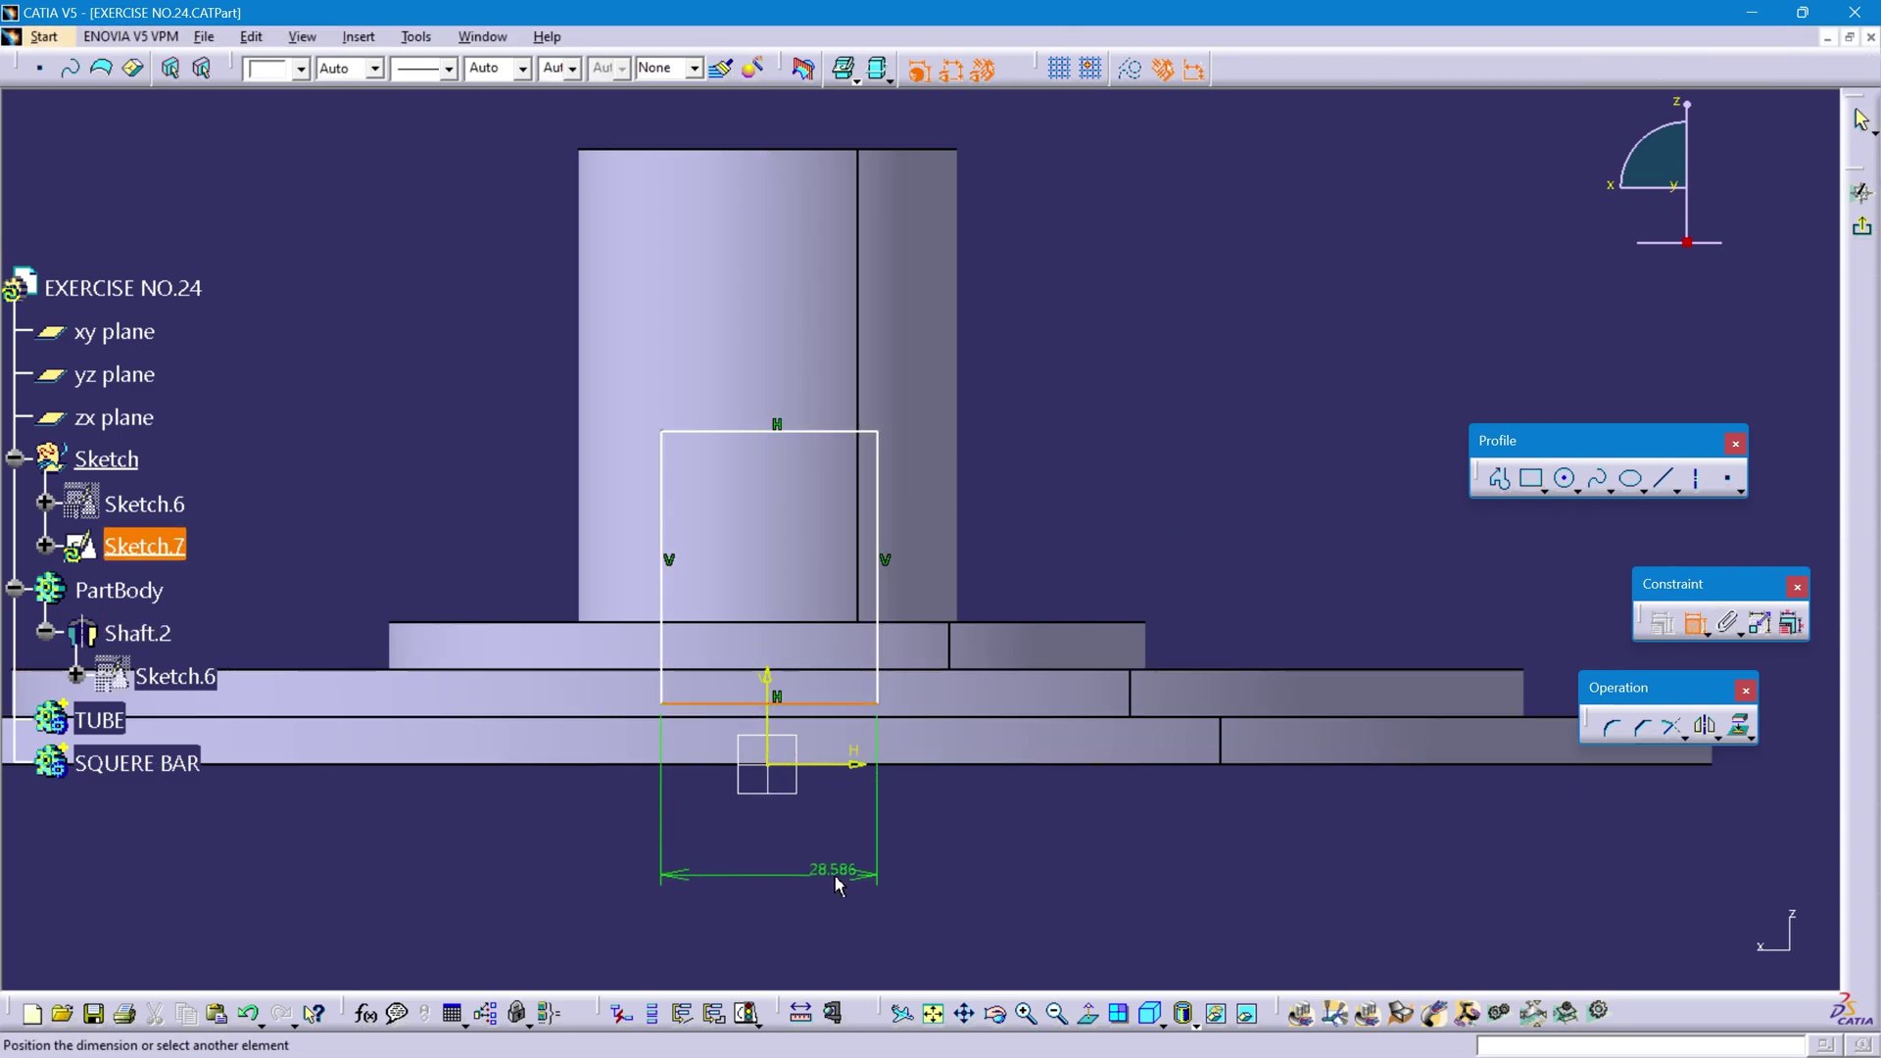
{"action": "left_click", "coordinate": [838, 882]}
{"action": "double_click", "coordinate": [831, 870]}
{"action": "type", "text": "50mm"}
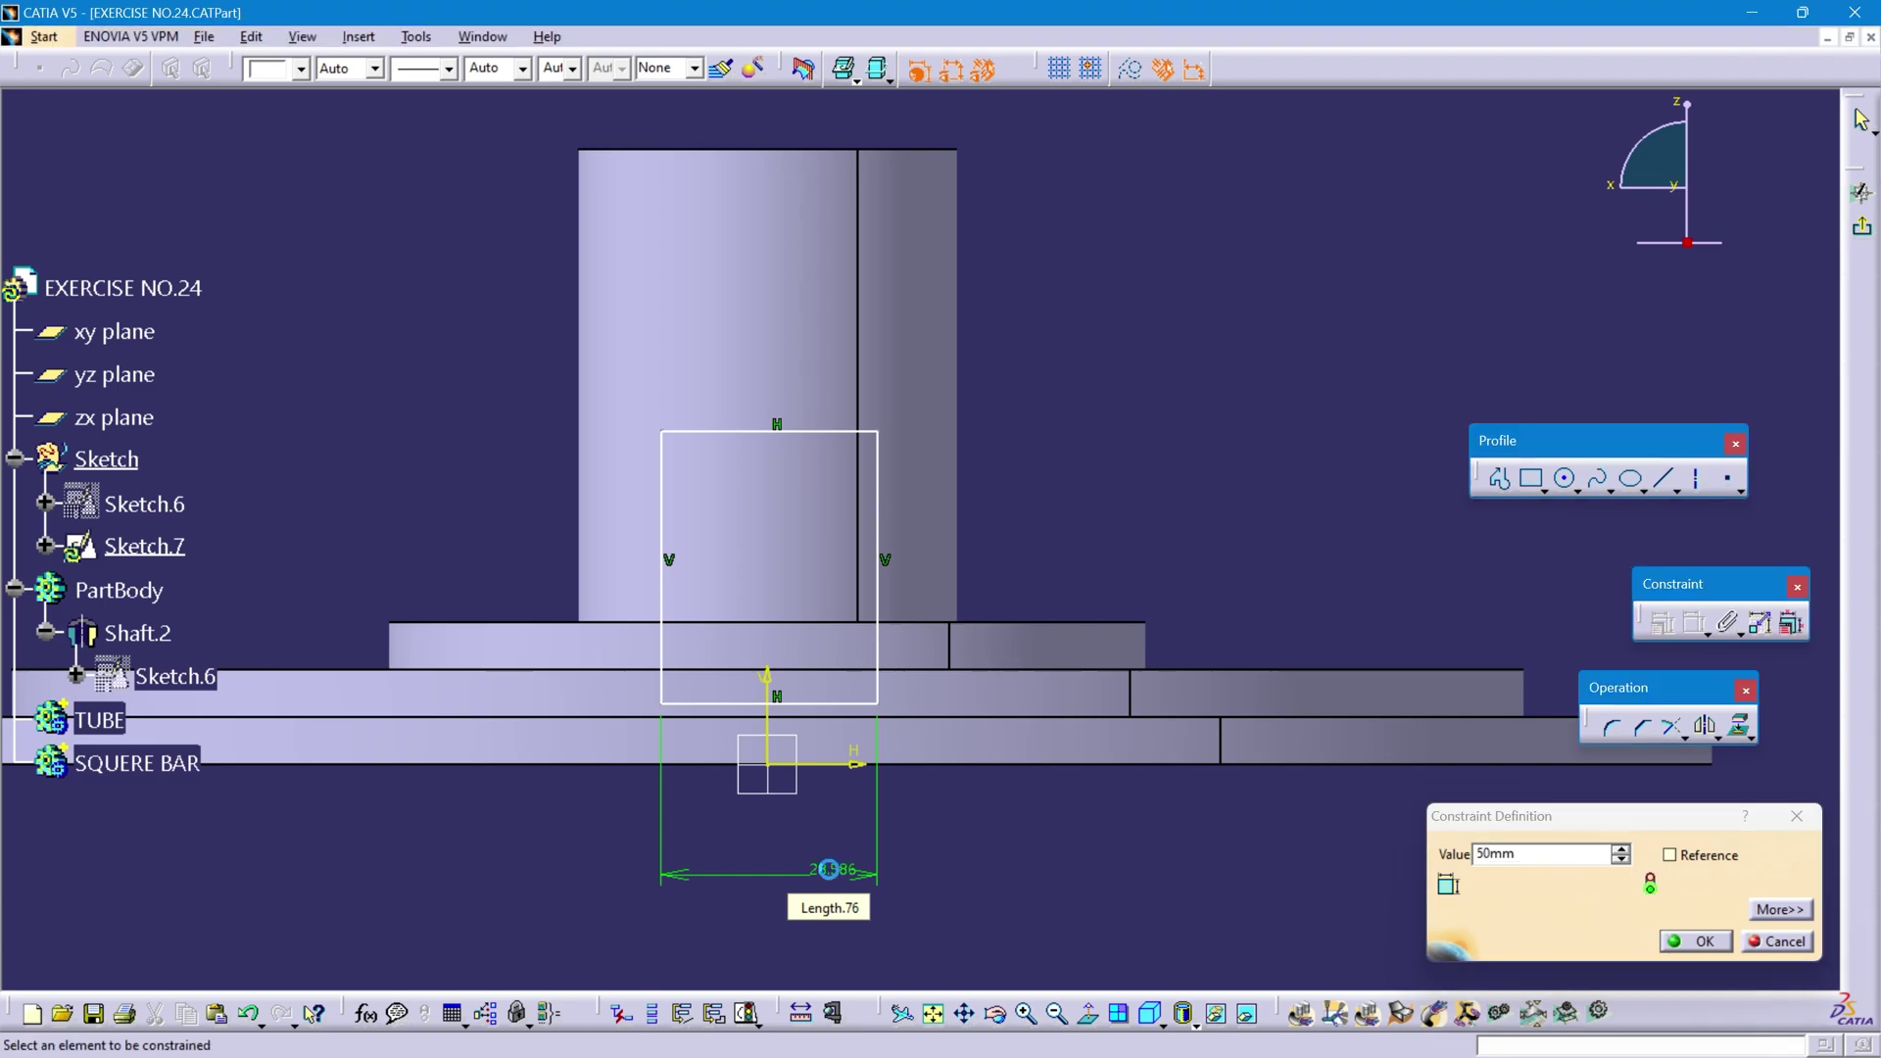
{"action": "key", "text": "Return"}
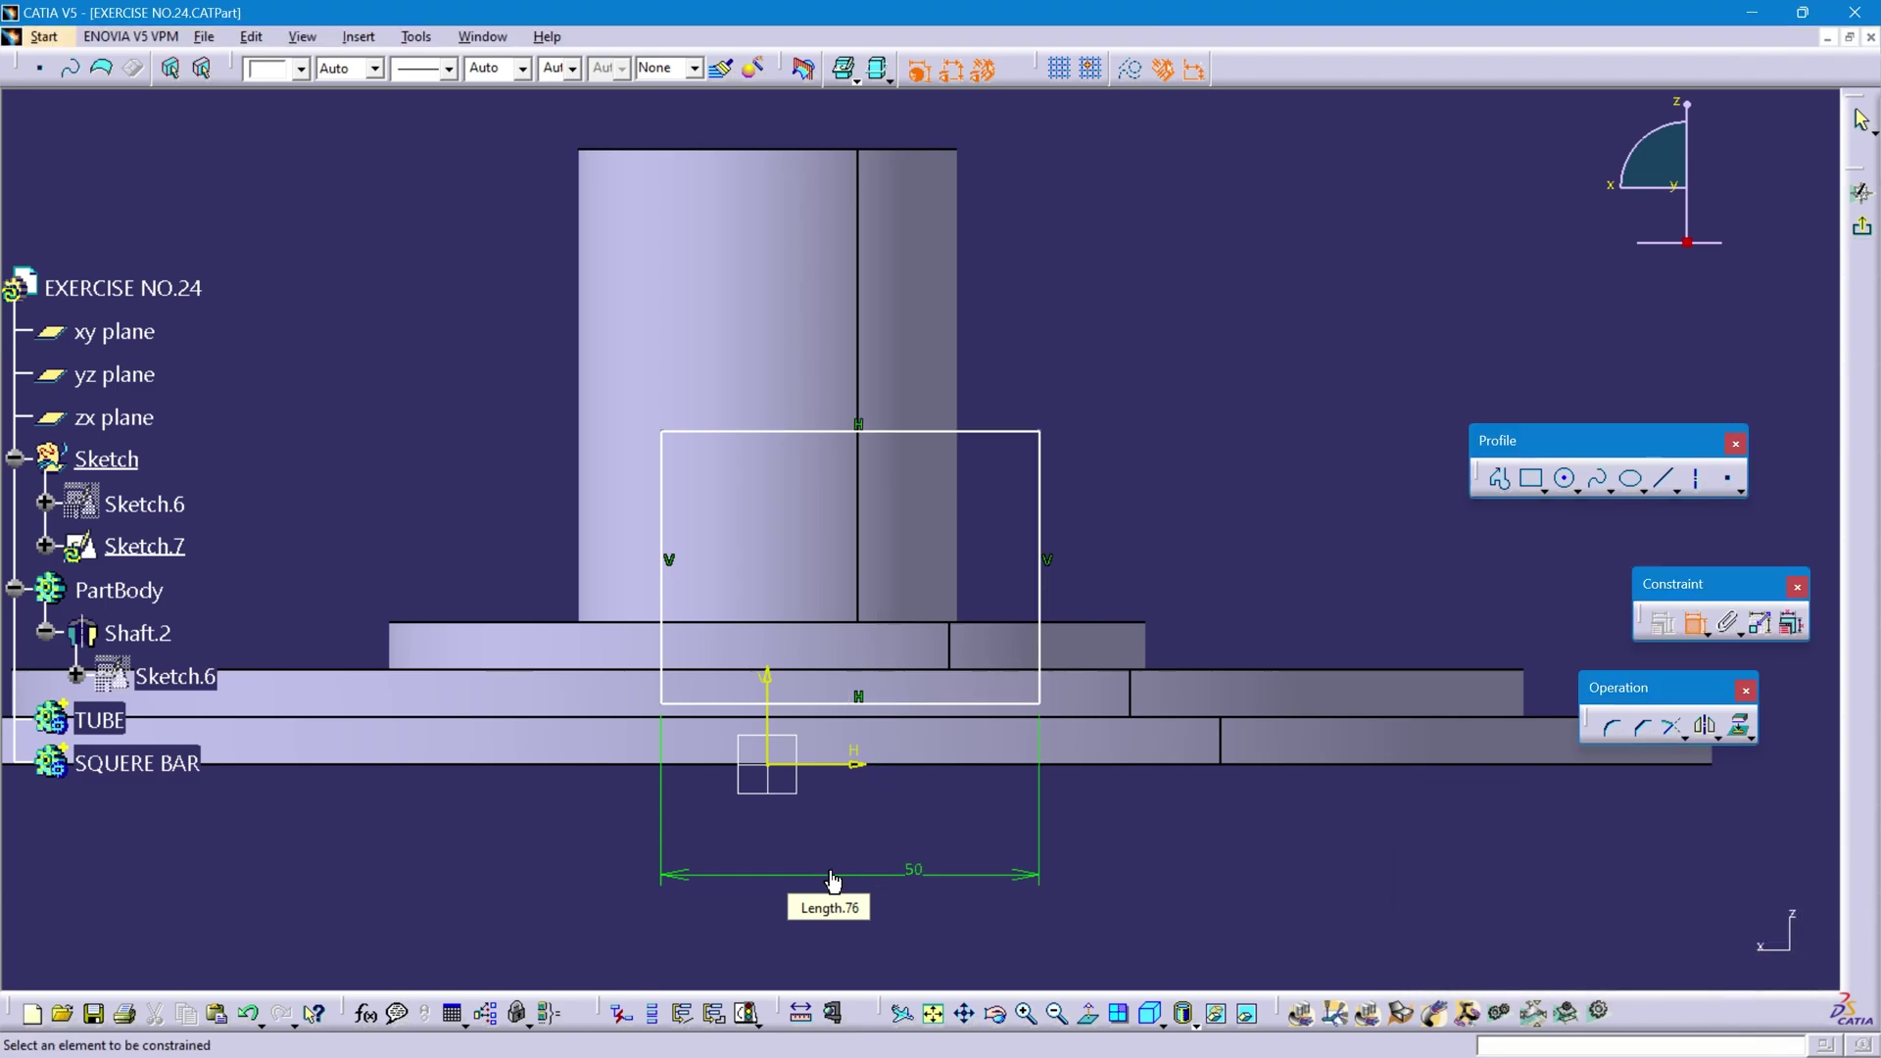
{"action": "left_click", "coordinate": [1041, 593]}
{"action": "left_click", "coordinate": [1293, 560]}
{"action": "double_click", "coordinate": [1281, 548]}
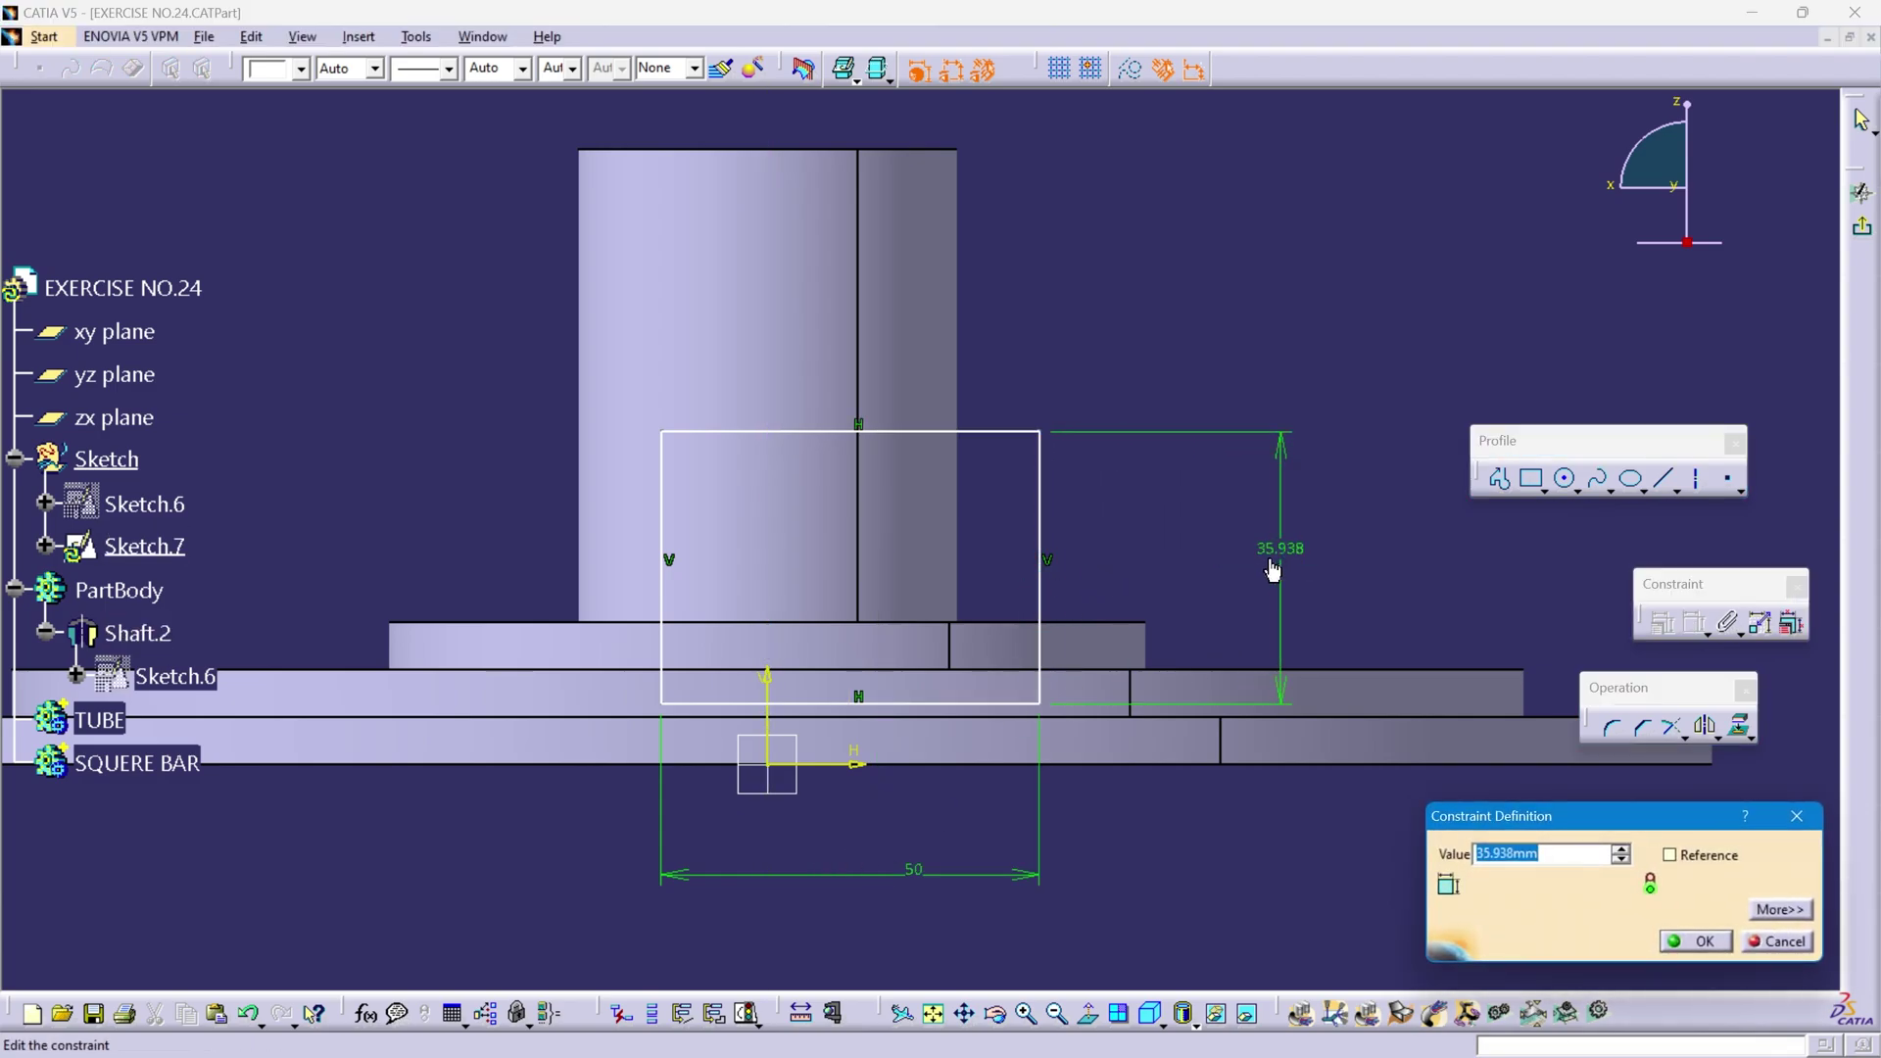
{"action": "type", "text": "50"}
{"action": "key", "text": "Return"}
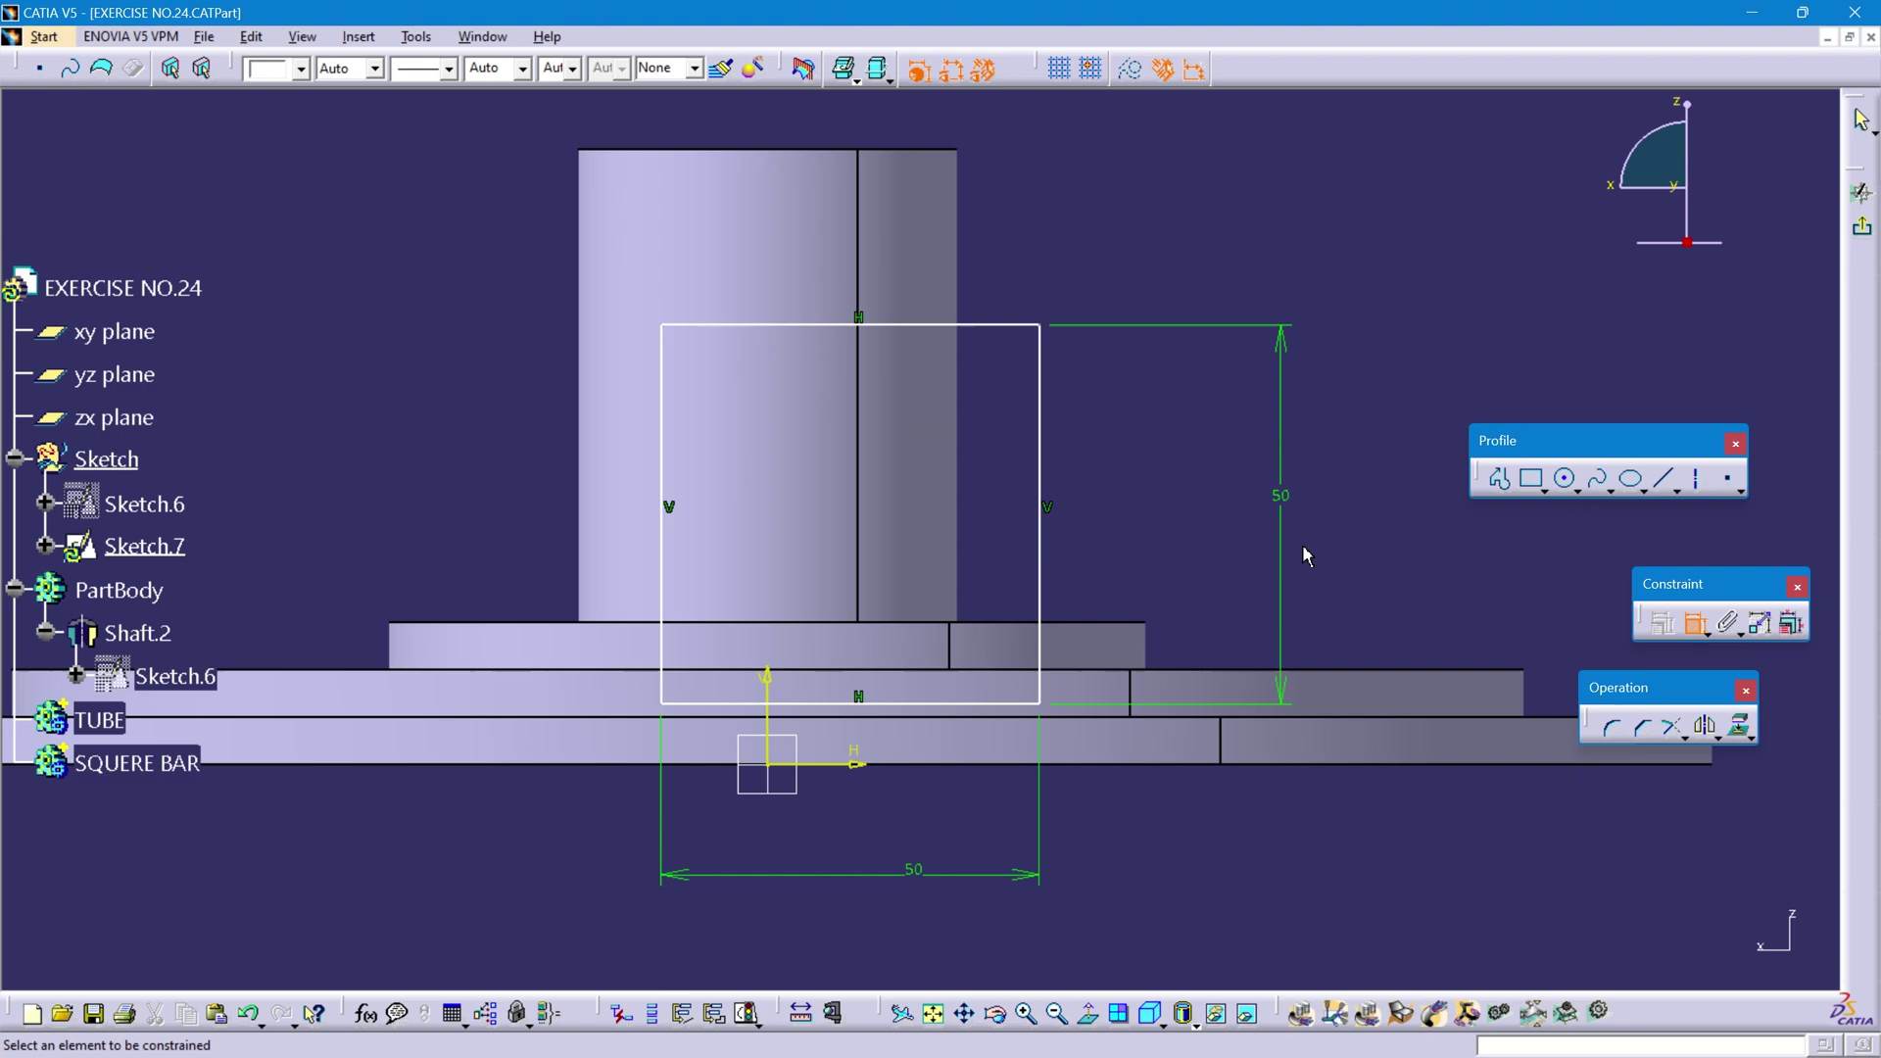
- Make the rectangle's bottom edge coincident with the horizontal axis
{"action": "left_click", "coordinate": [938, 710]}
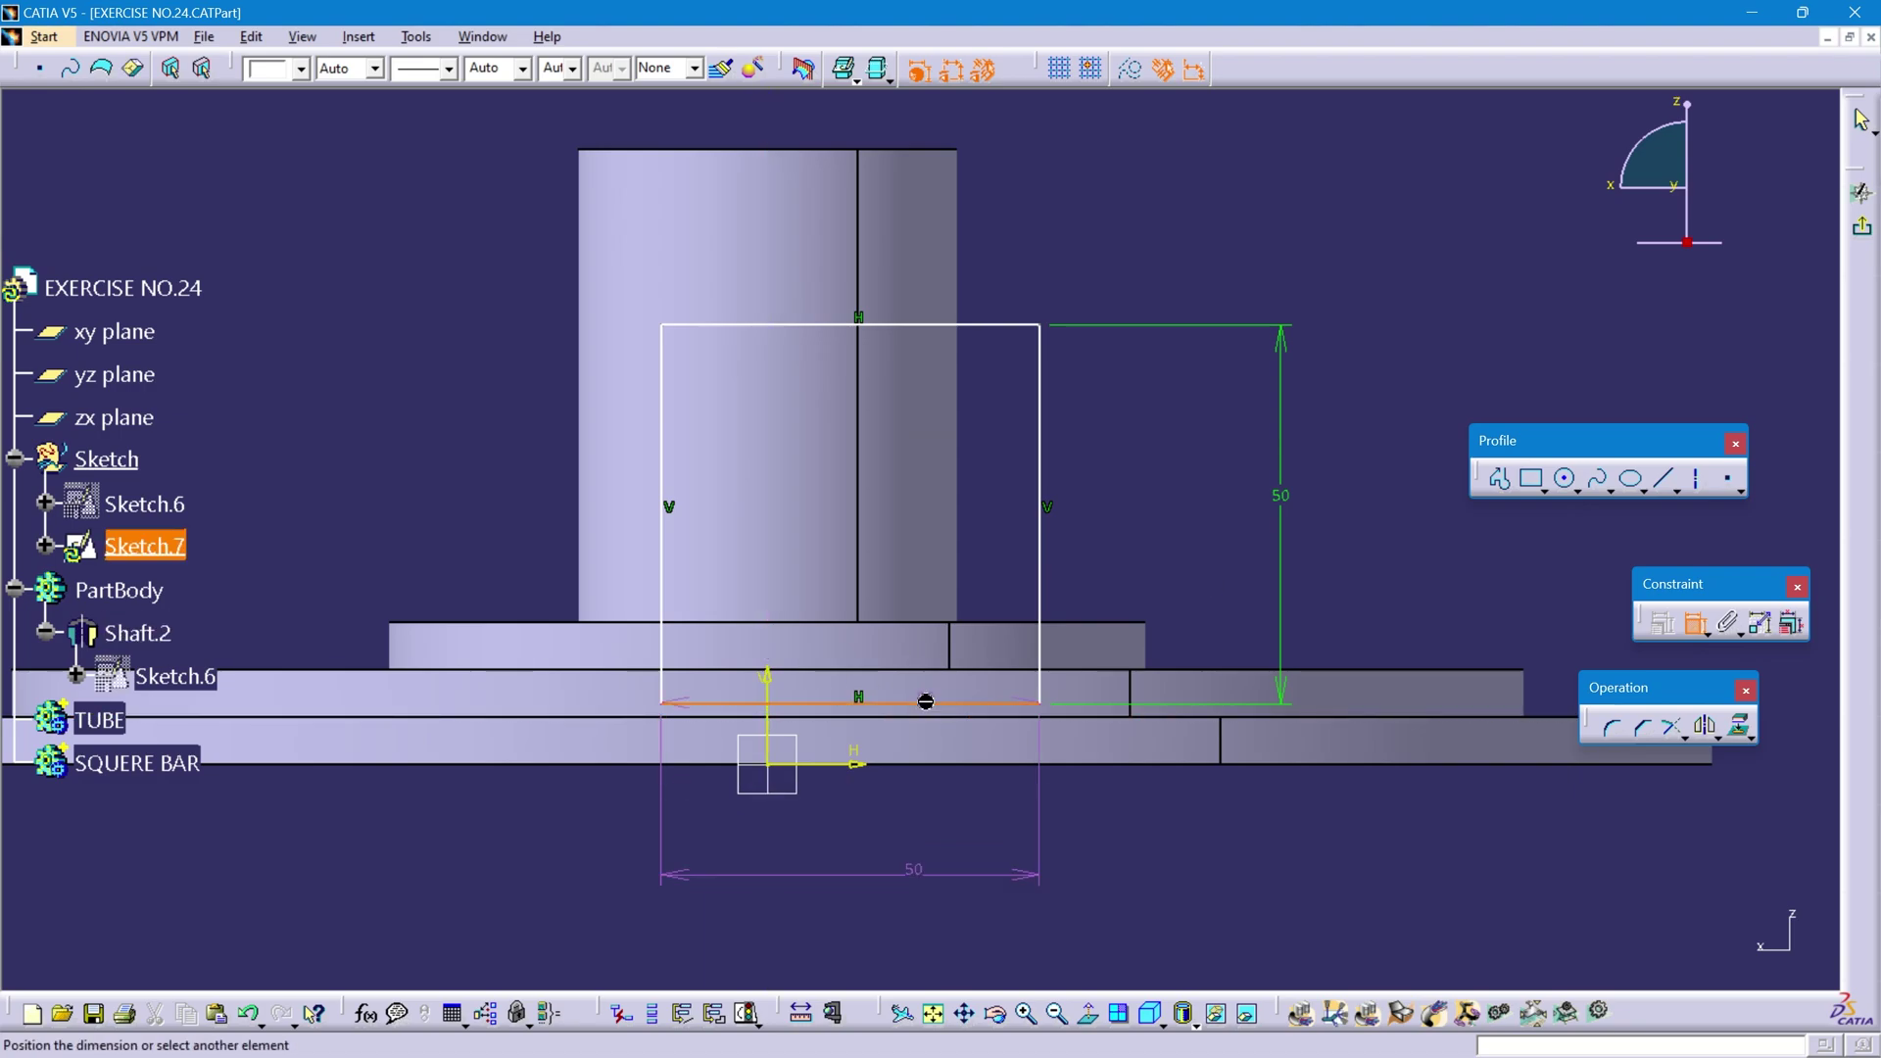
{"action": "left_click", "coordinate": [848, 763]}
{"action": "right_click", "coordinate": [895, 811]}
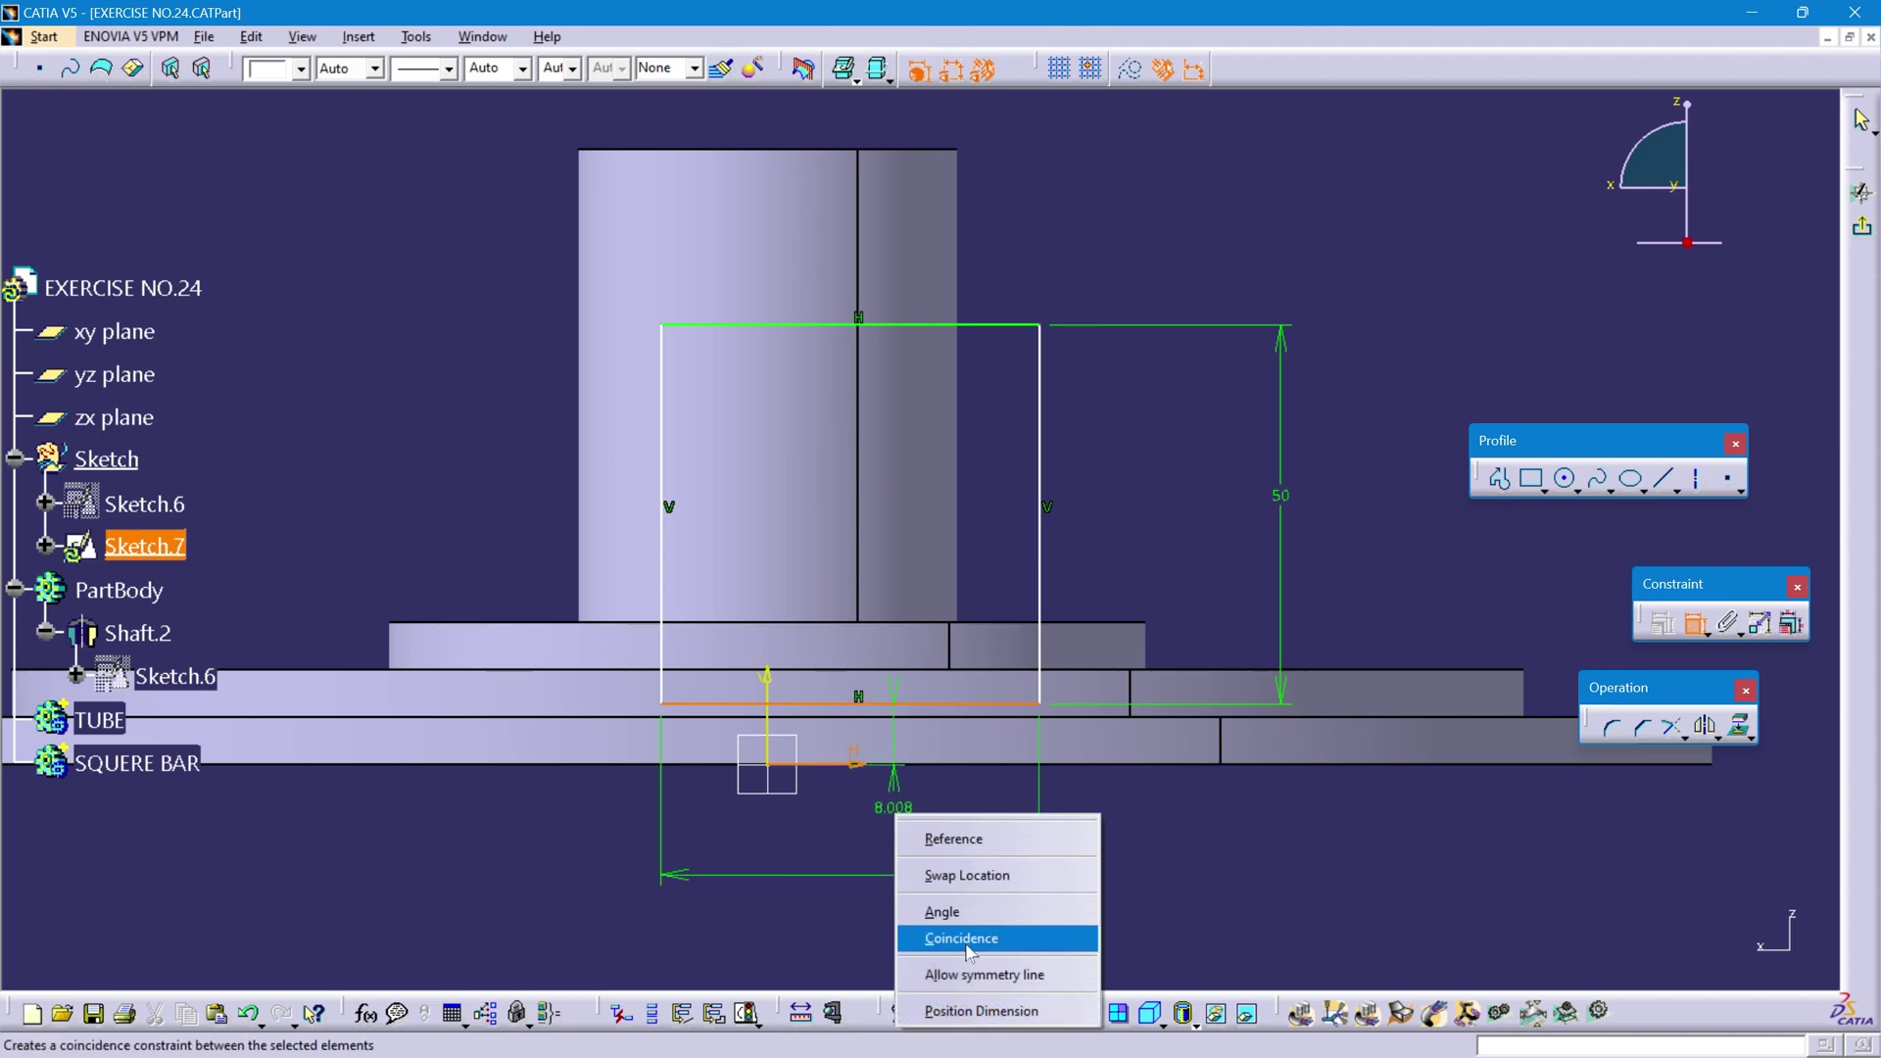
{"action": "left_click", "coordinate": [996, 935]}
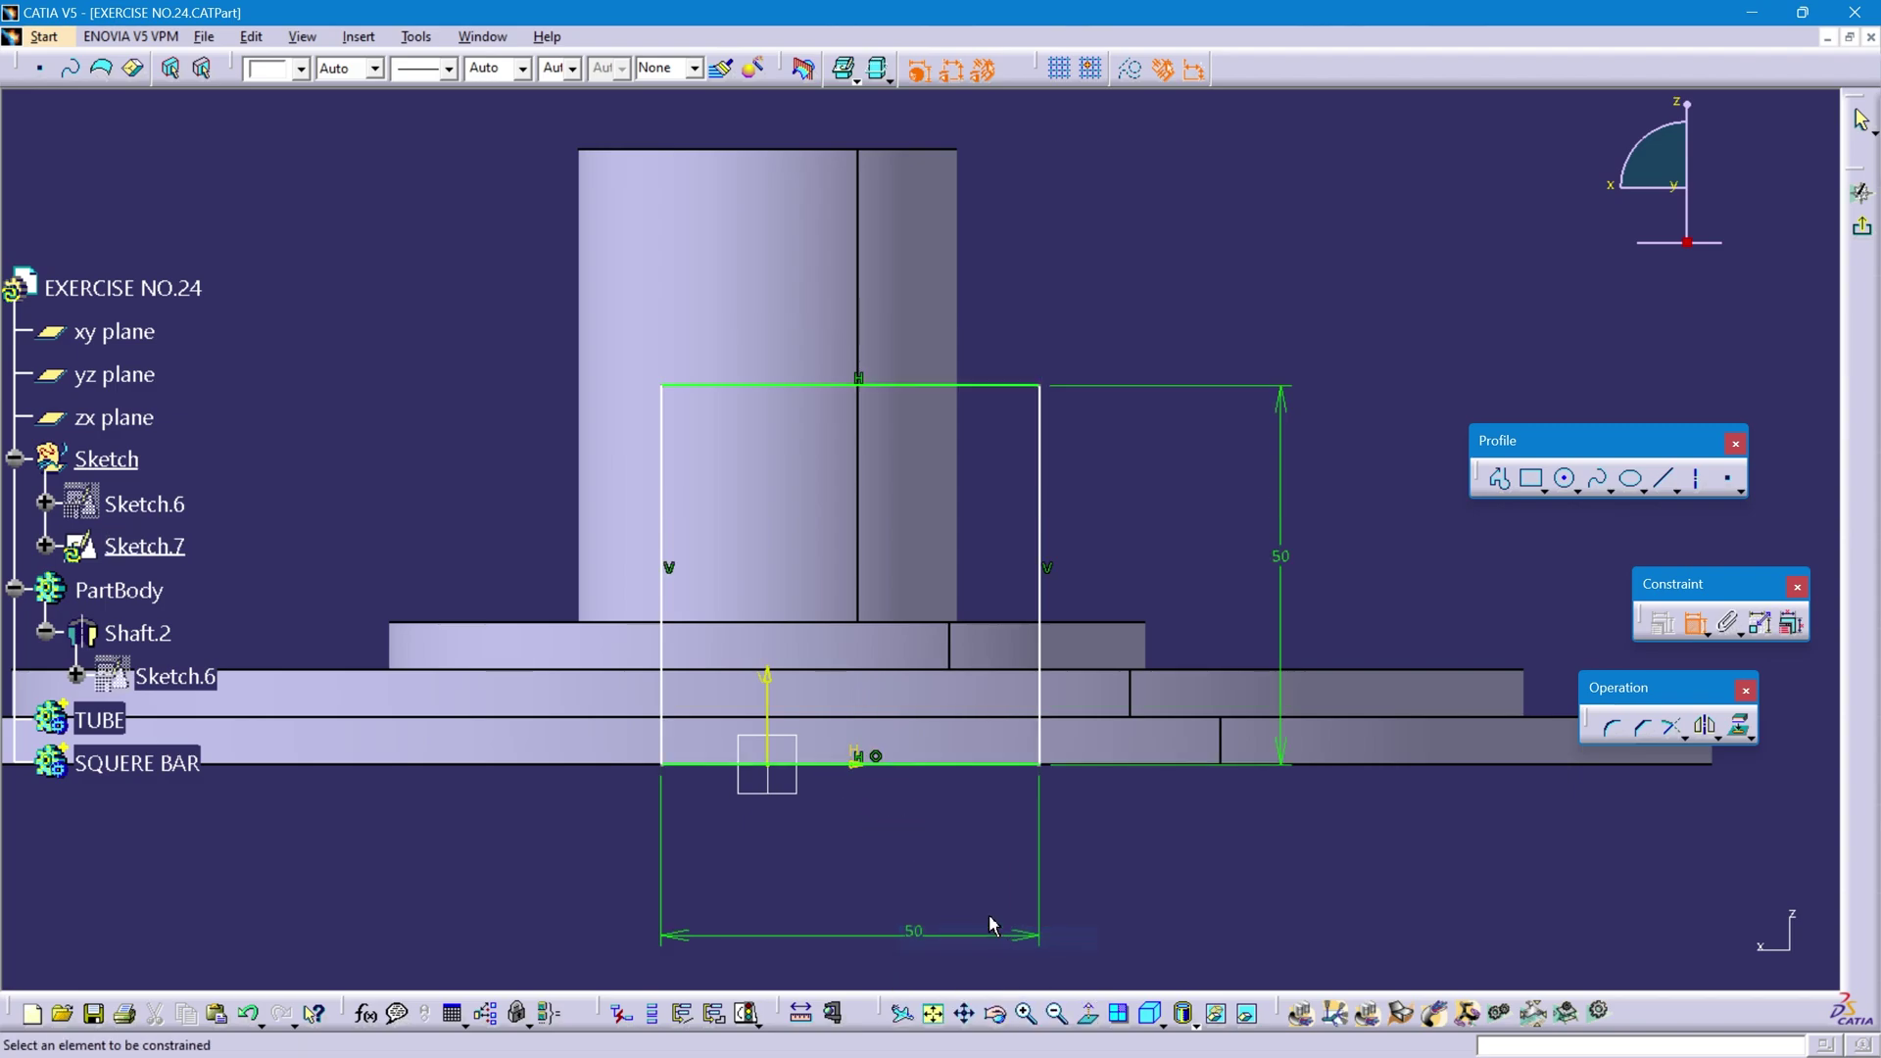
- Make the left and right edges symmetric about the vertical axis
{"action": "left_click", "coordinate": [1042, 512]}
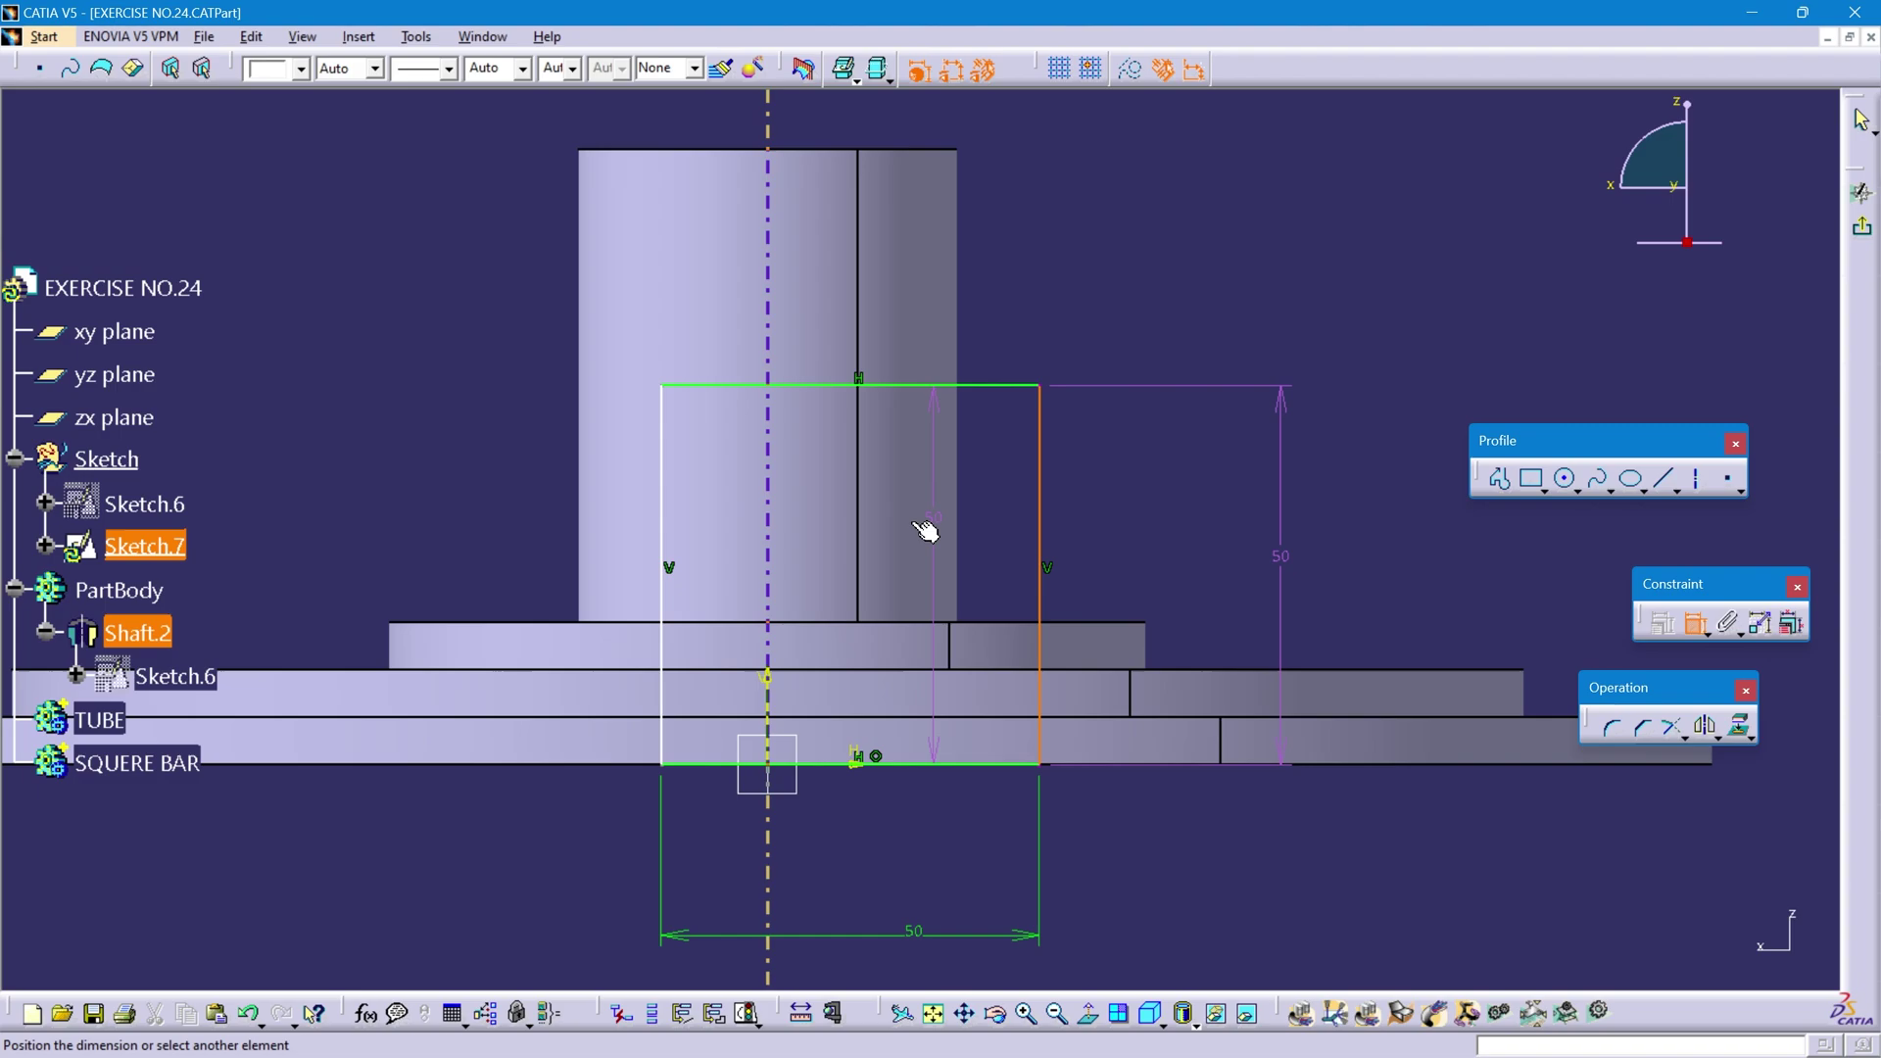
{"action": "left_click", "coordinate": [670, 529]}
{"action": "right_click", "coordinate": [383, 337]}
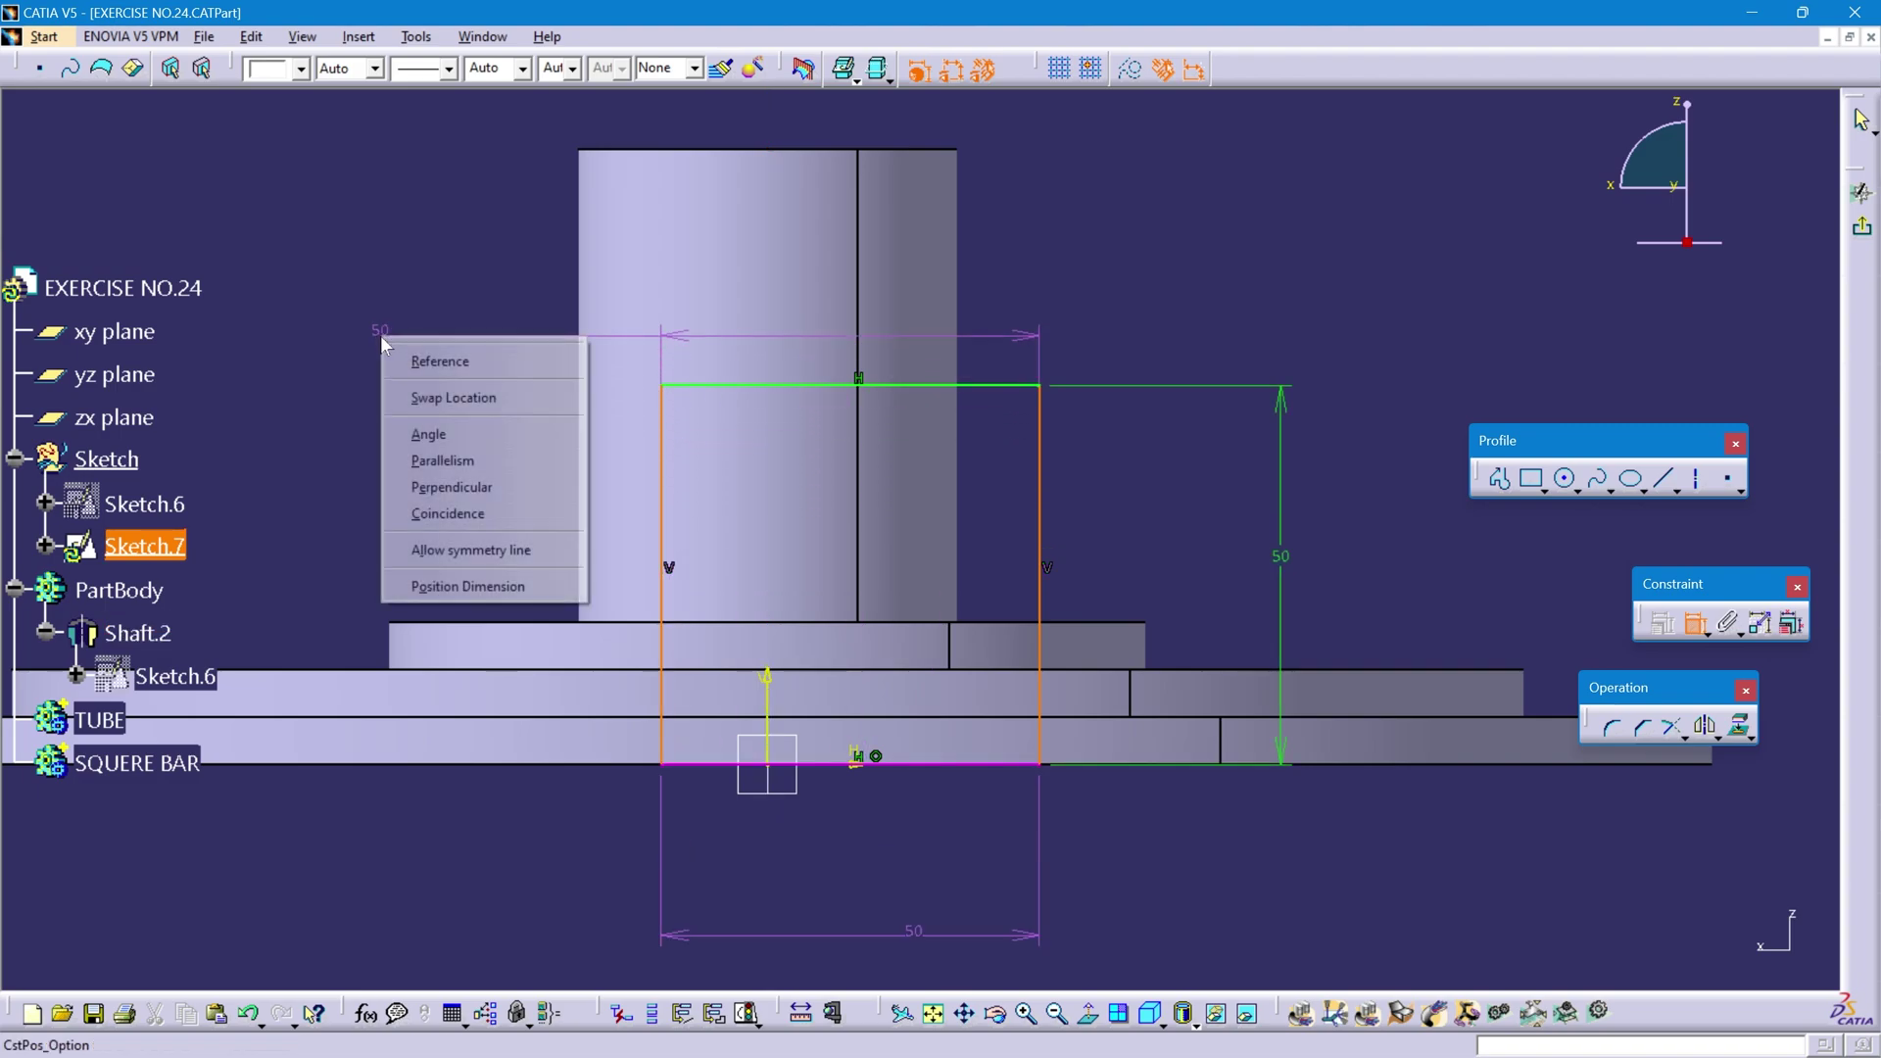
{"action": "left_click", "coordinate": [505, 553]}
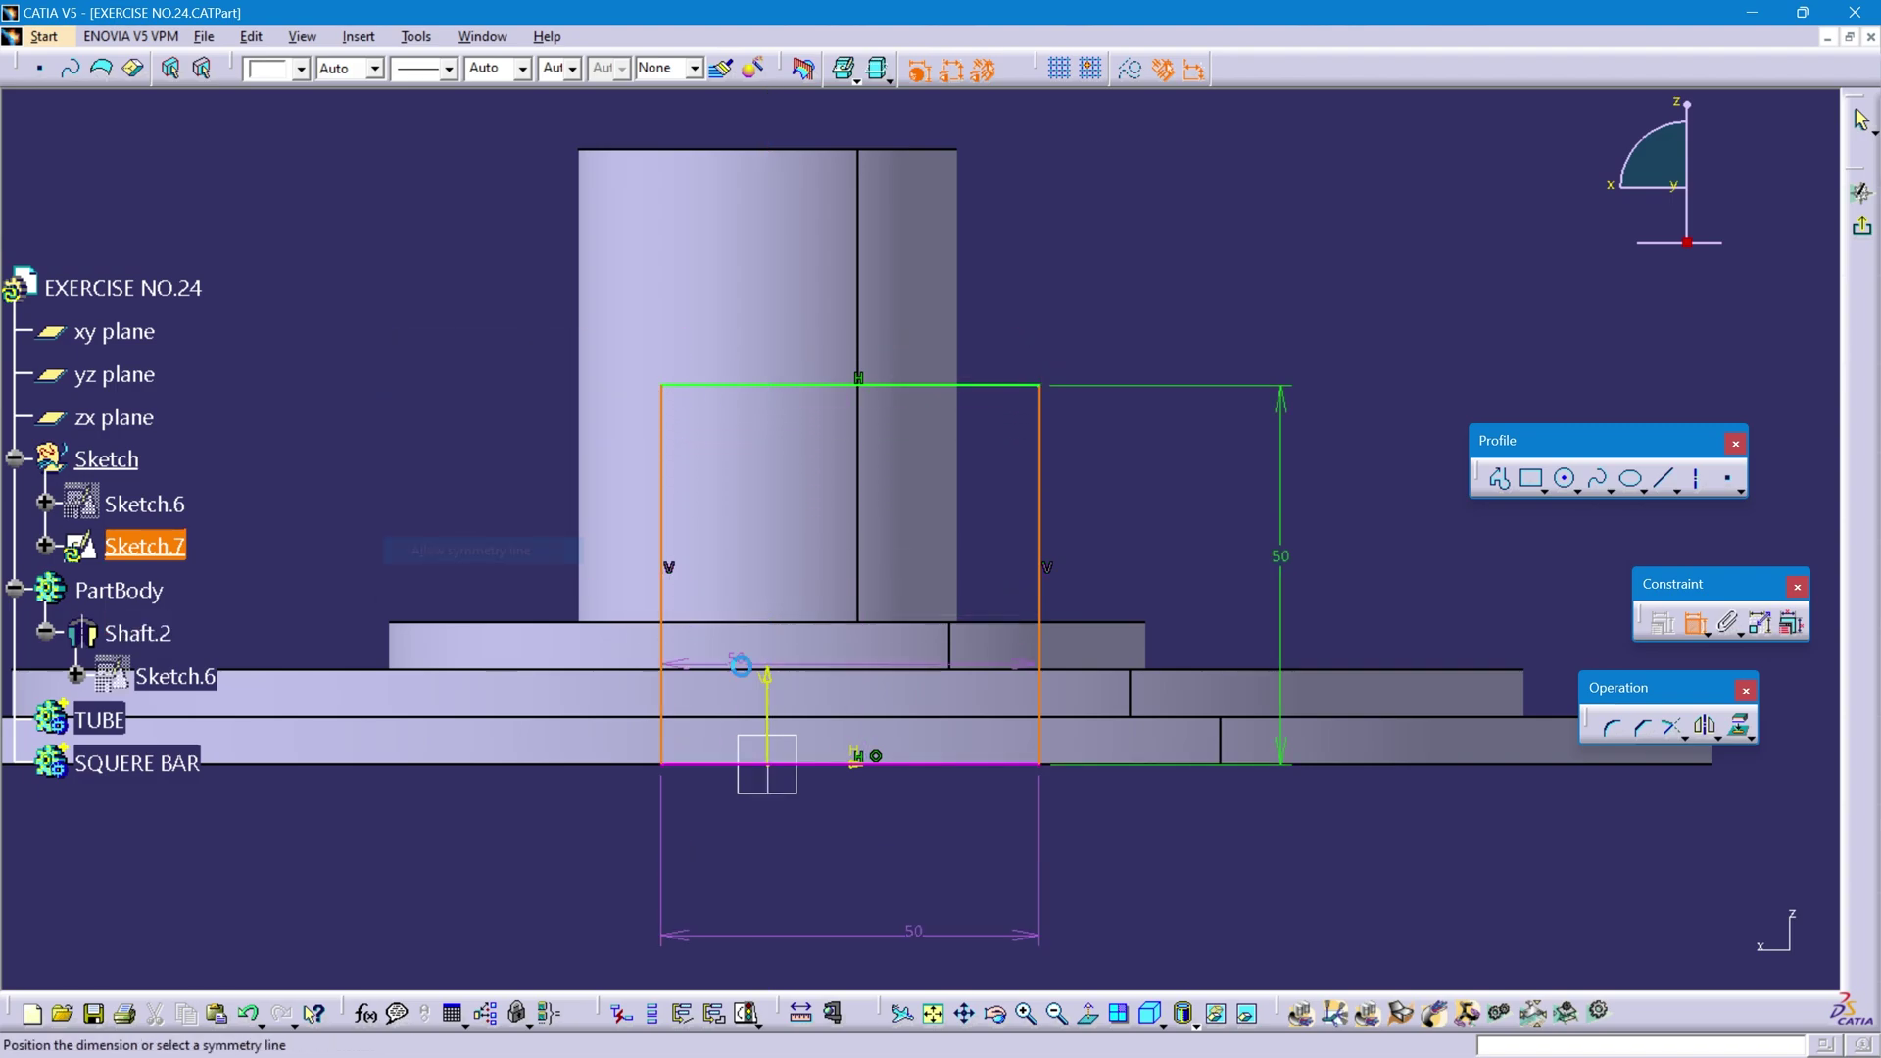
{"action": "left_click", "coordinate": [774, 704]}
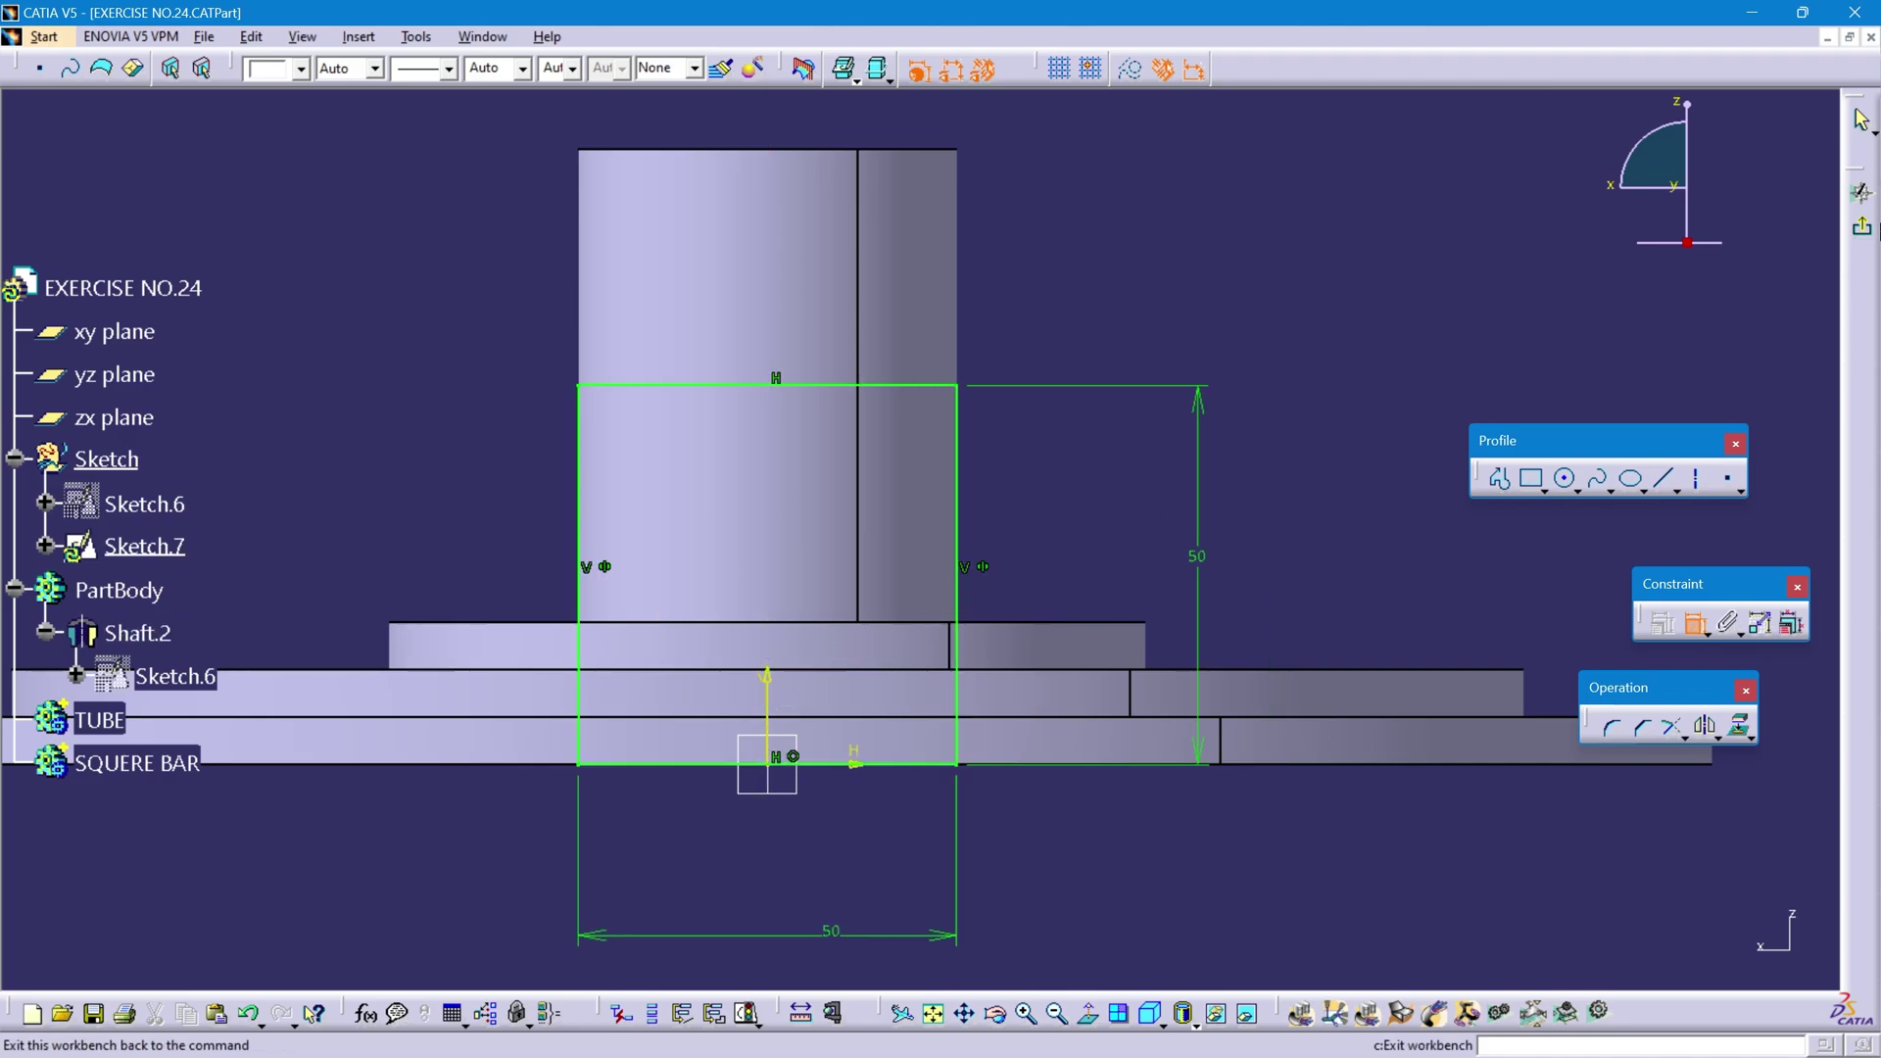
- Exit the sketch, make SQUERE BAR the work body, and pad Sketch.7 150 mm
{"action": "left_click", "coordinate": [1864, 233]}
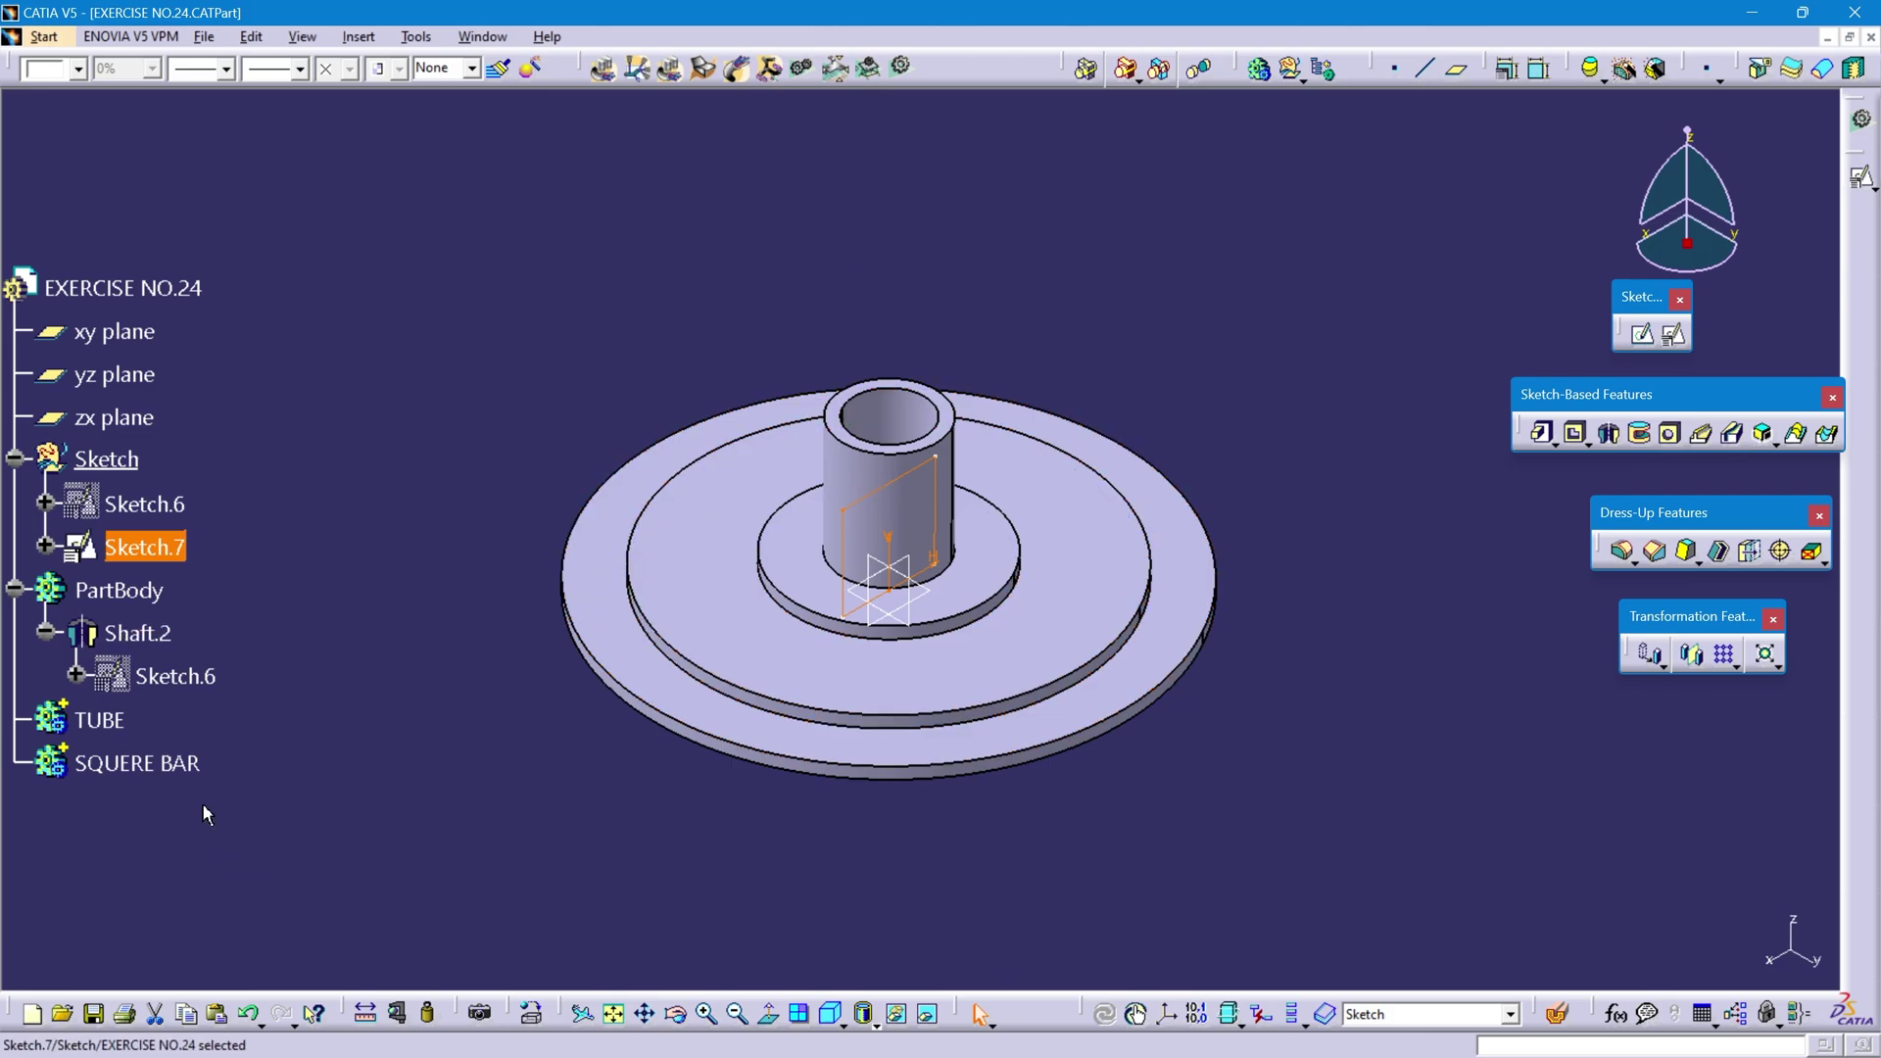
{"action": "right_click", "coordinate": [177, 772]}
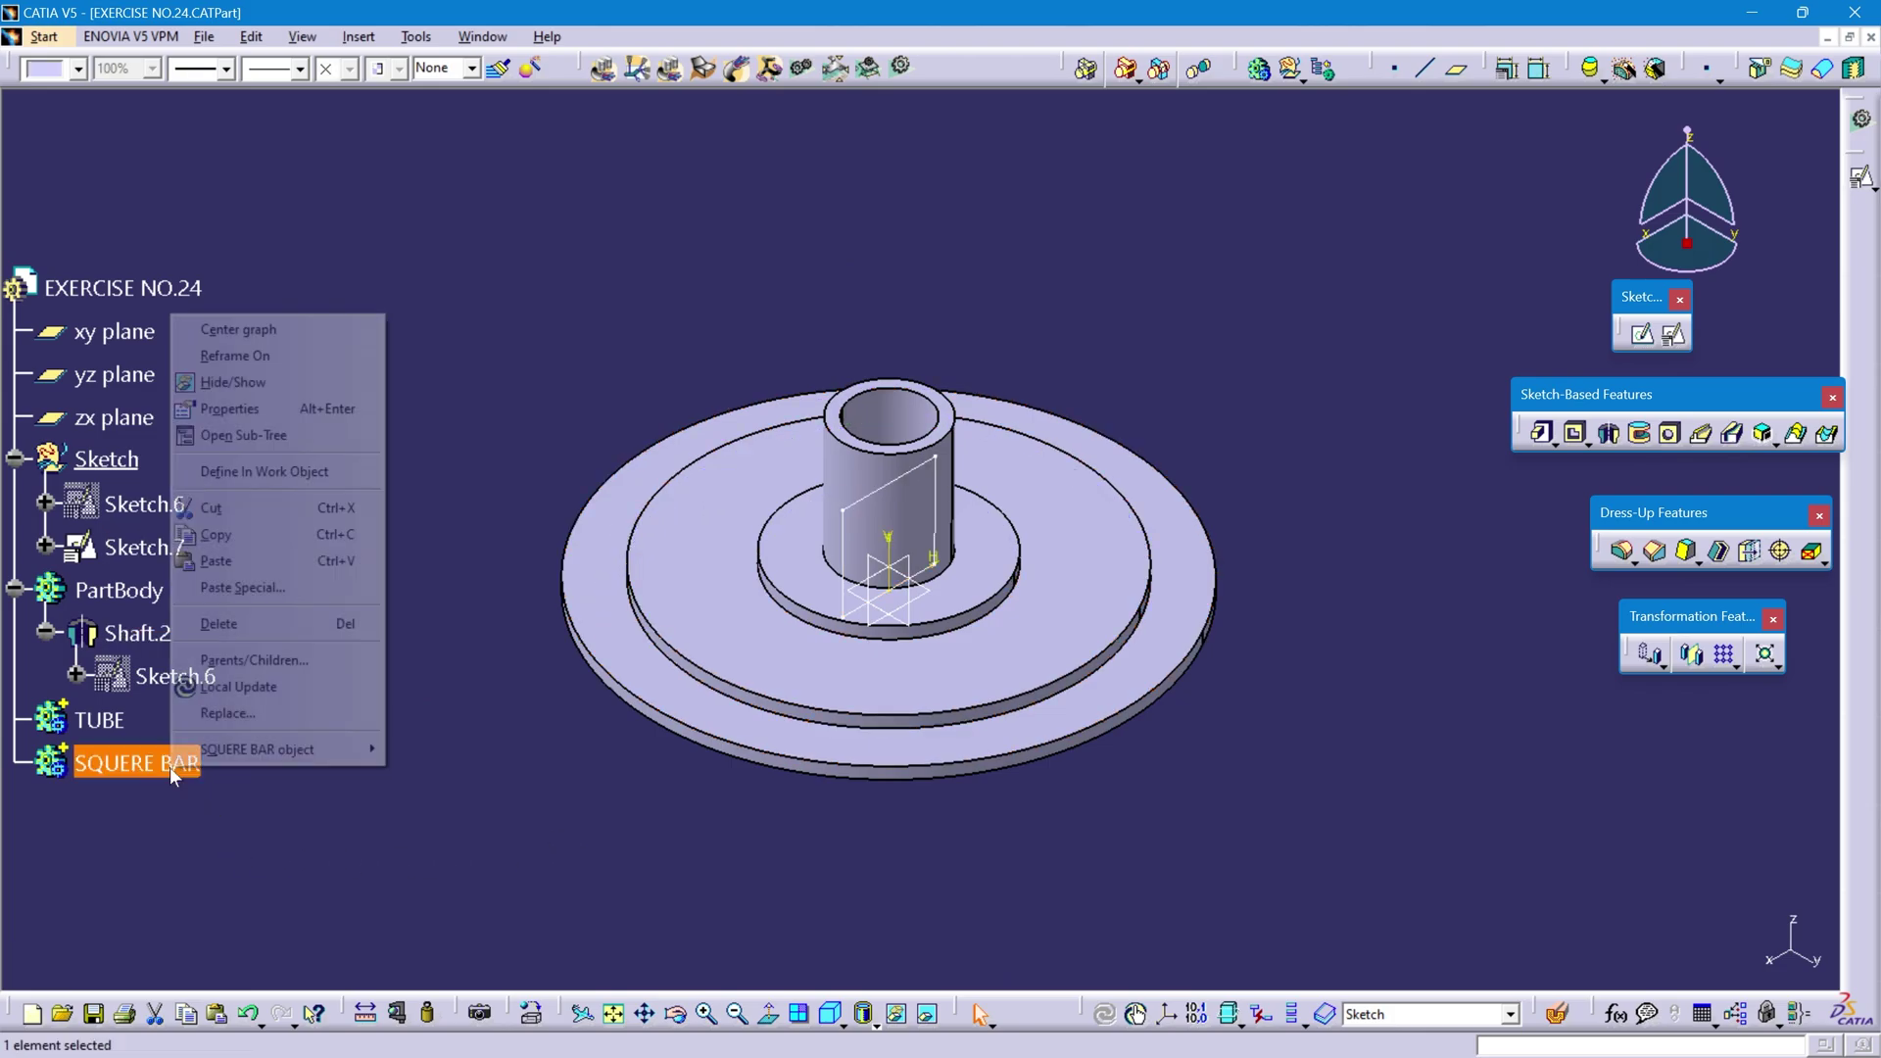
{"action": "left_click", "coordinate": [345, 474]}
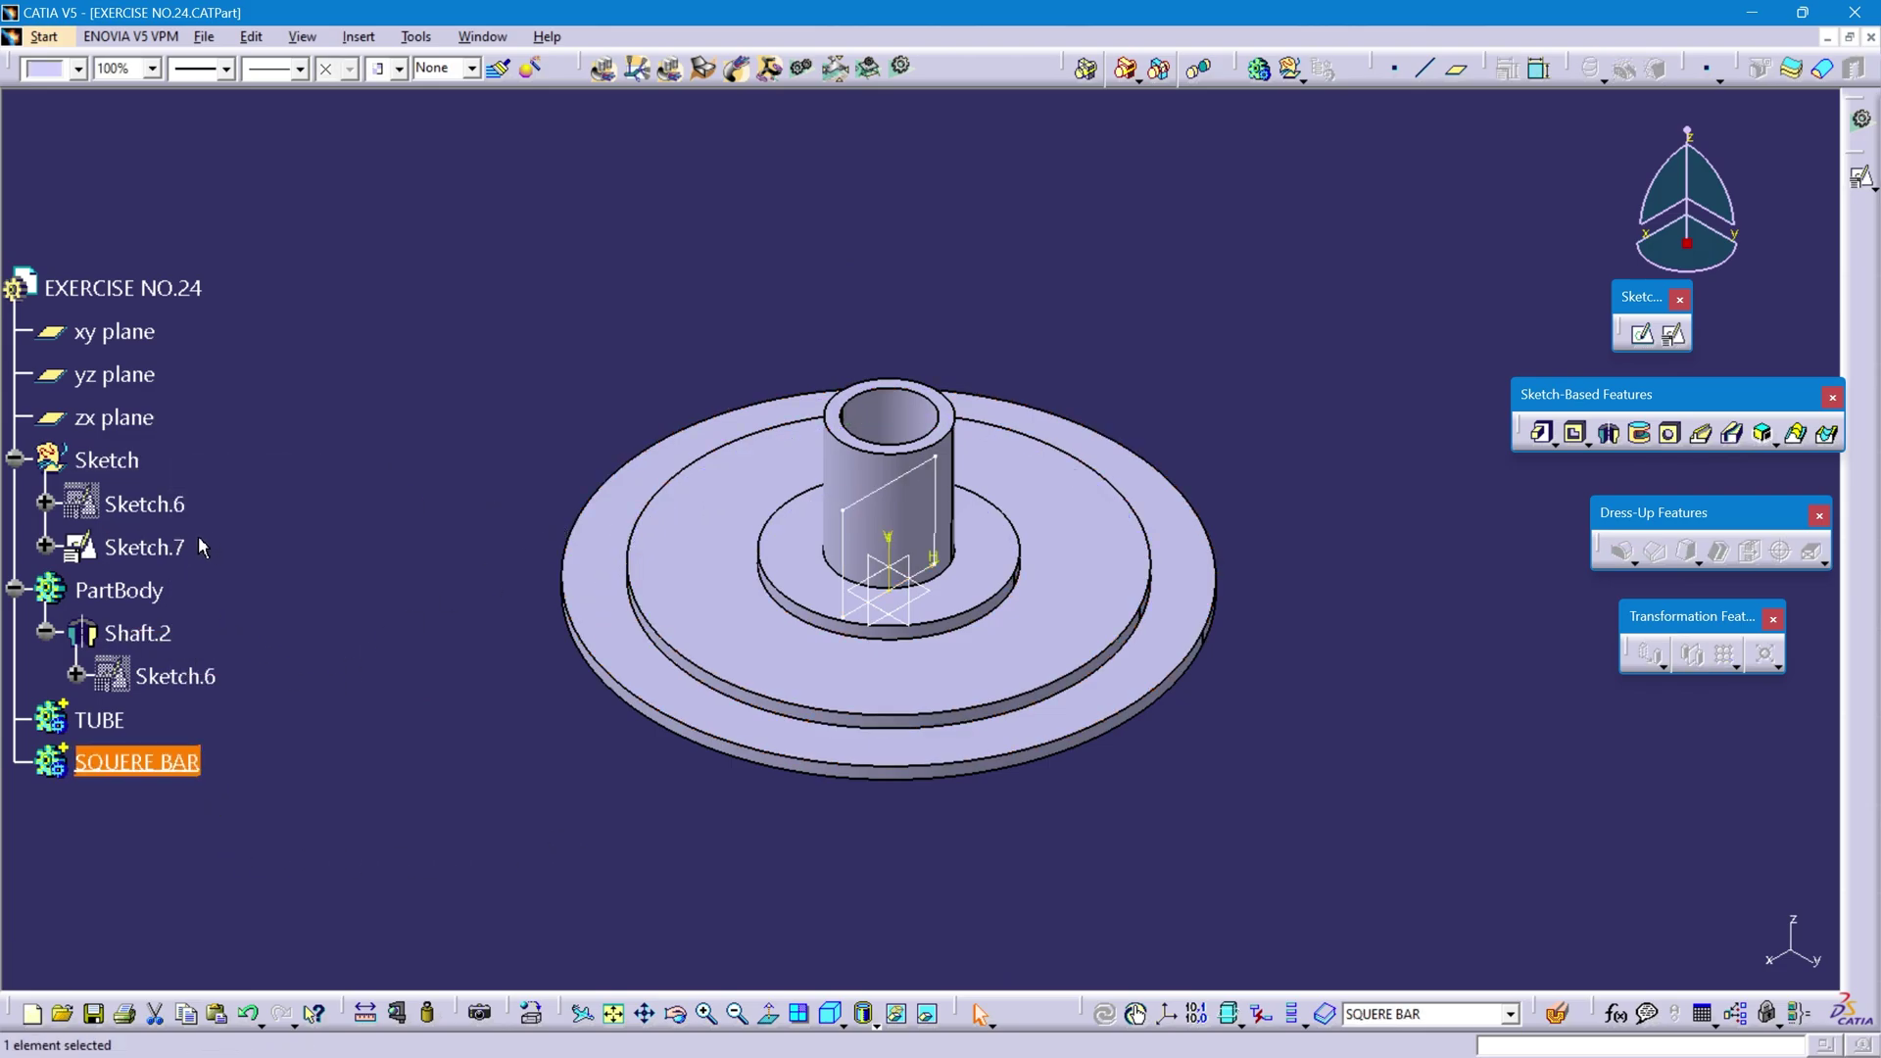
{"action": "left_click", "coordinate": [167, 547]}
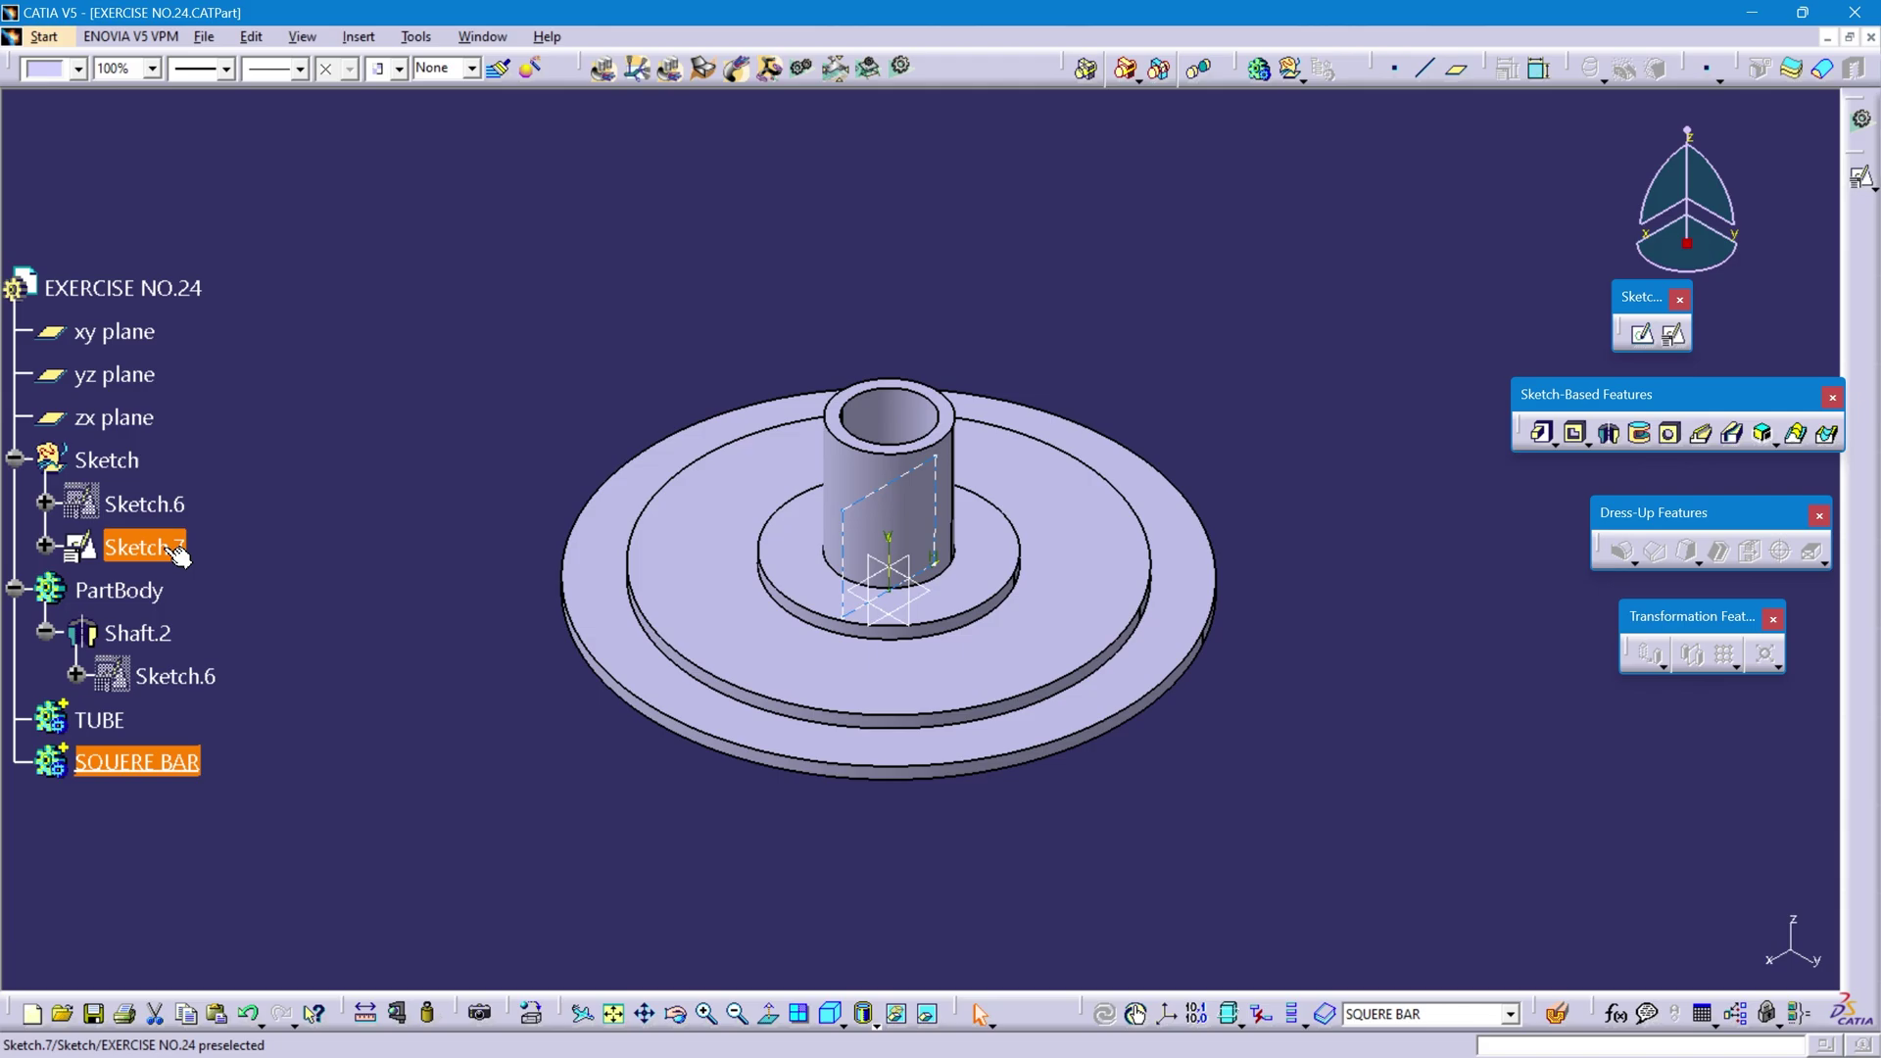
{"action": "left_click", "coordinate": [1539, 434]}
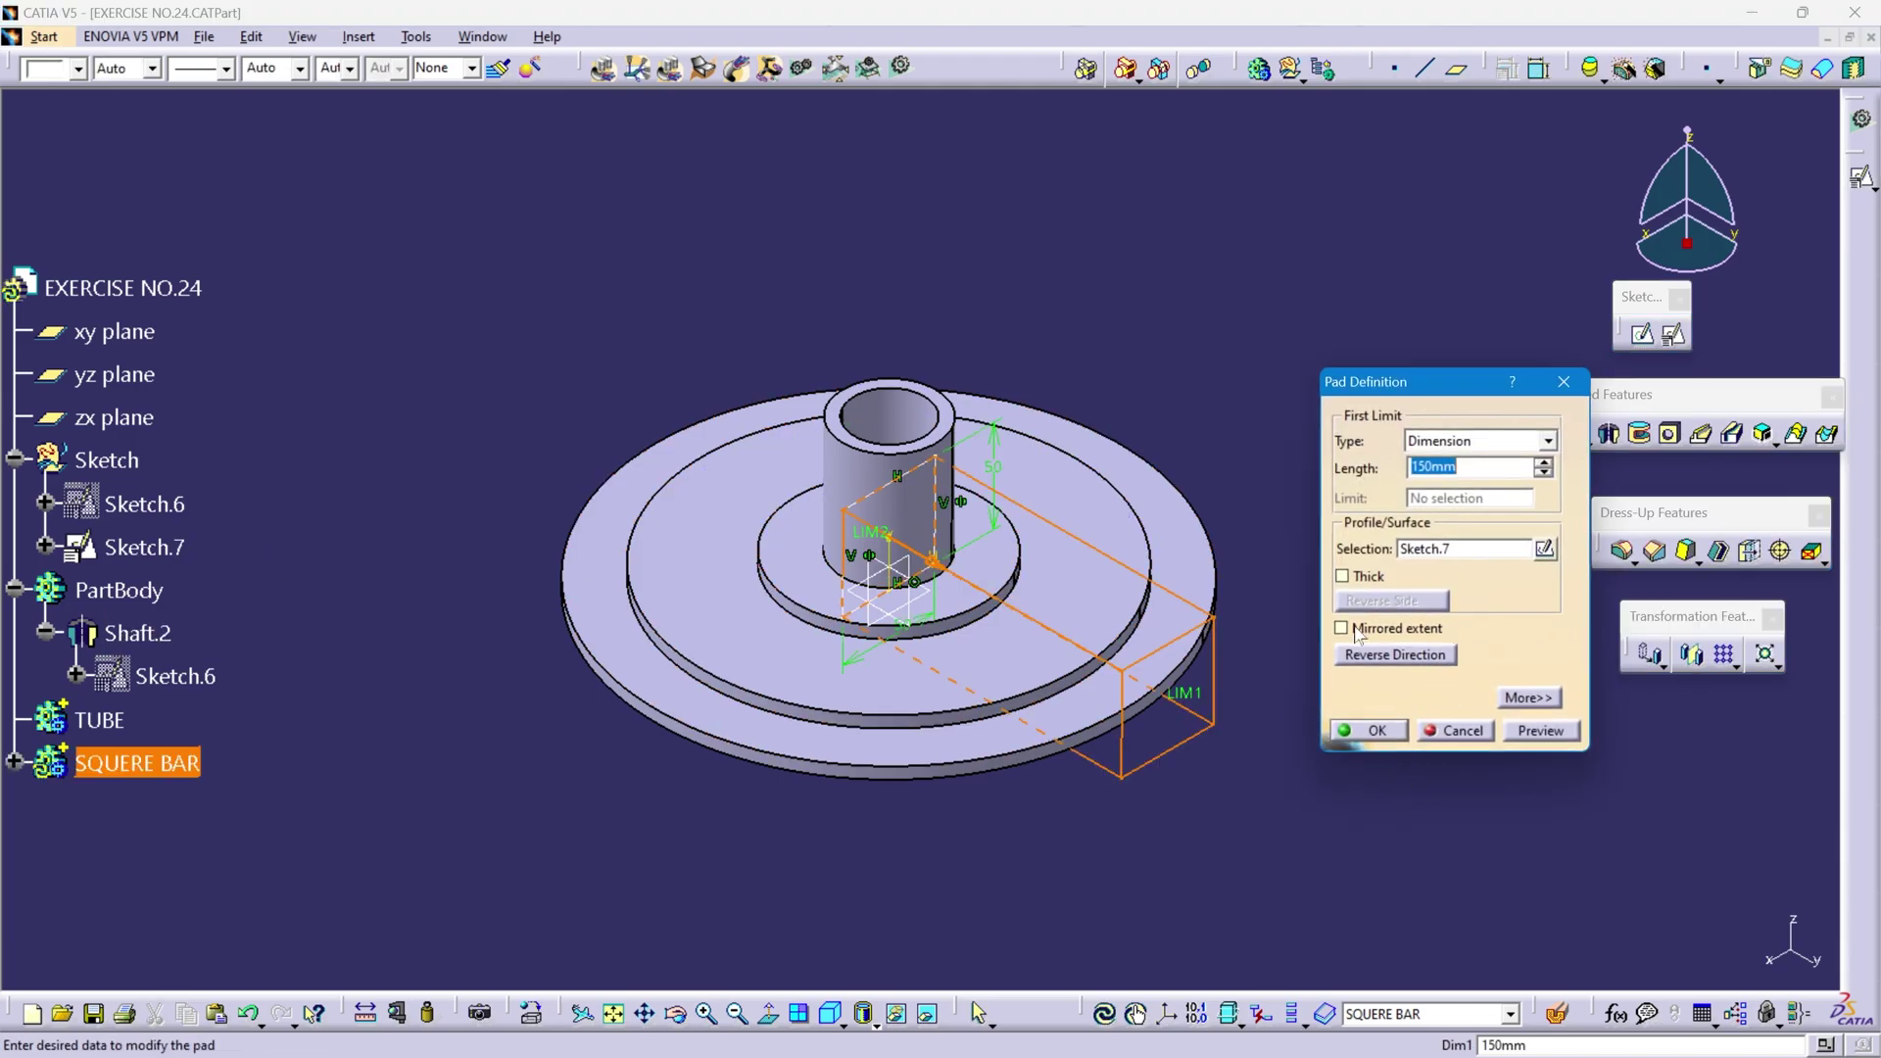
{"action": "key", "text": "Return"}
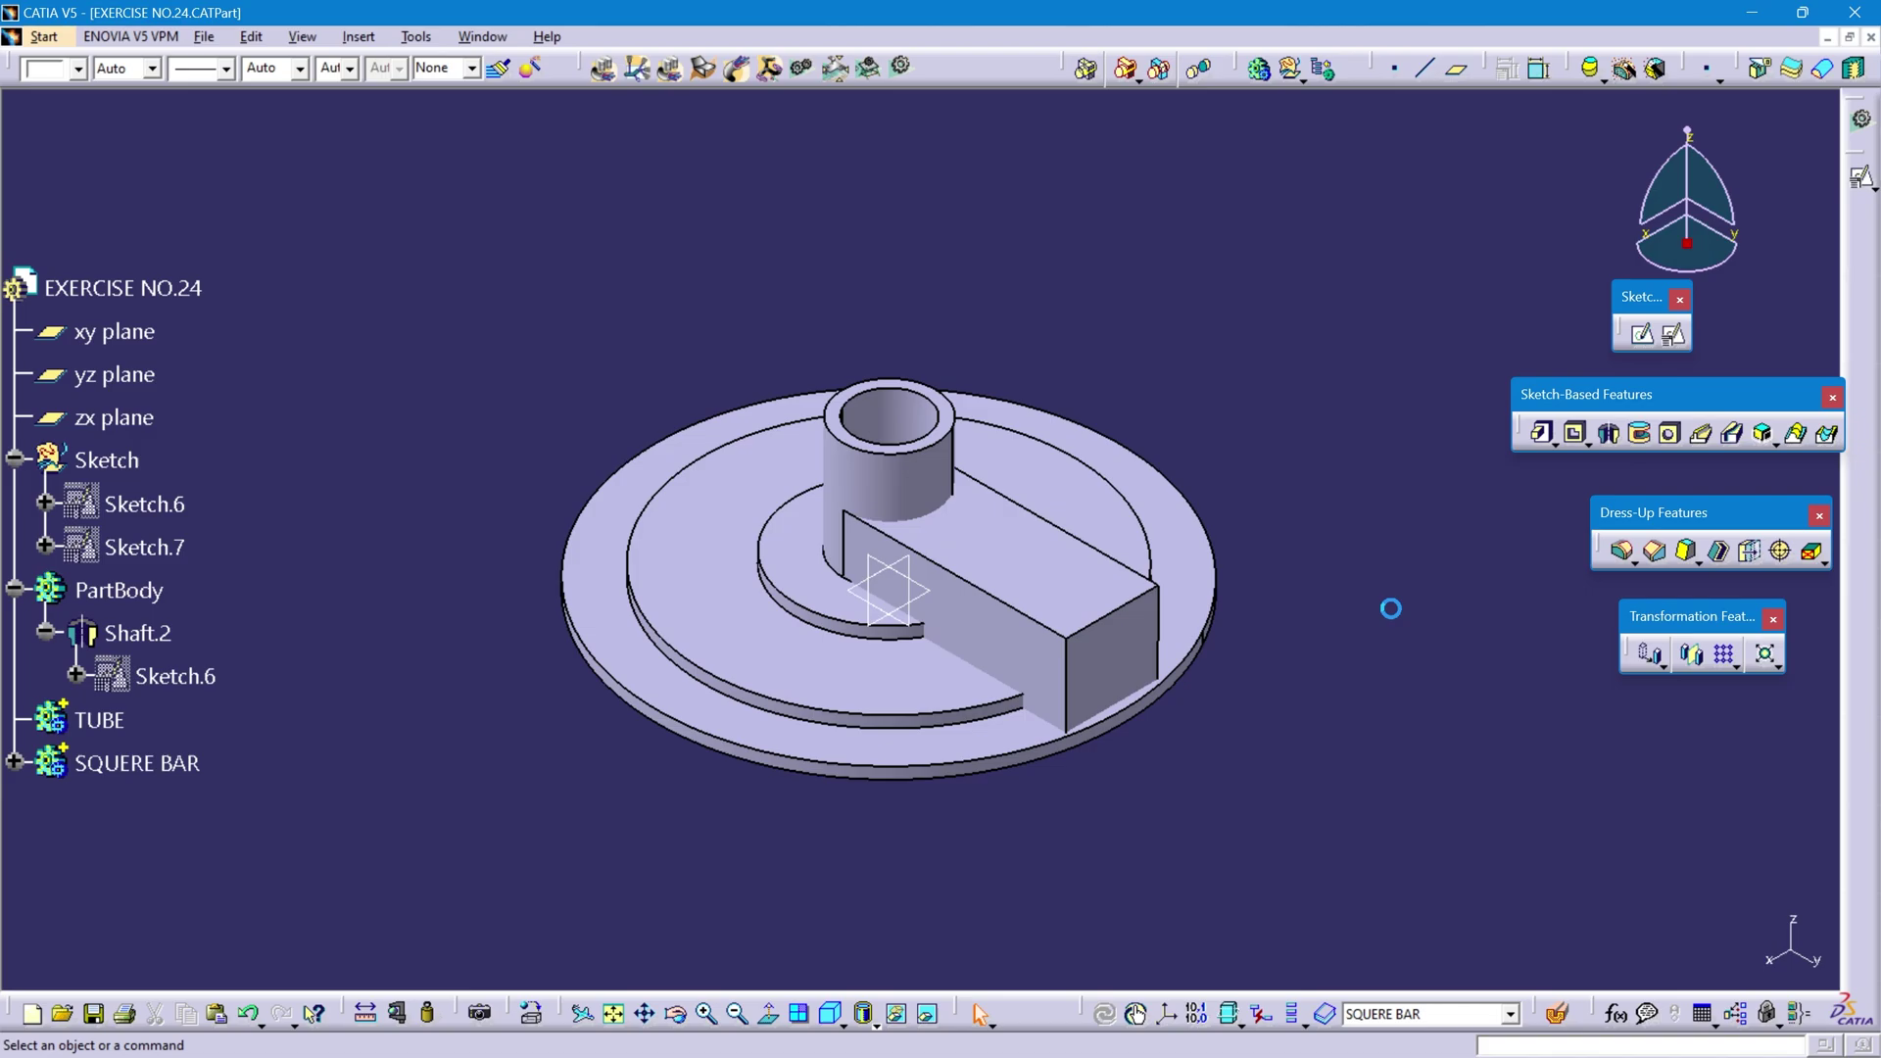
{"action": "left_click", "coordinate": [119, 460]}
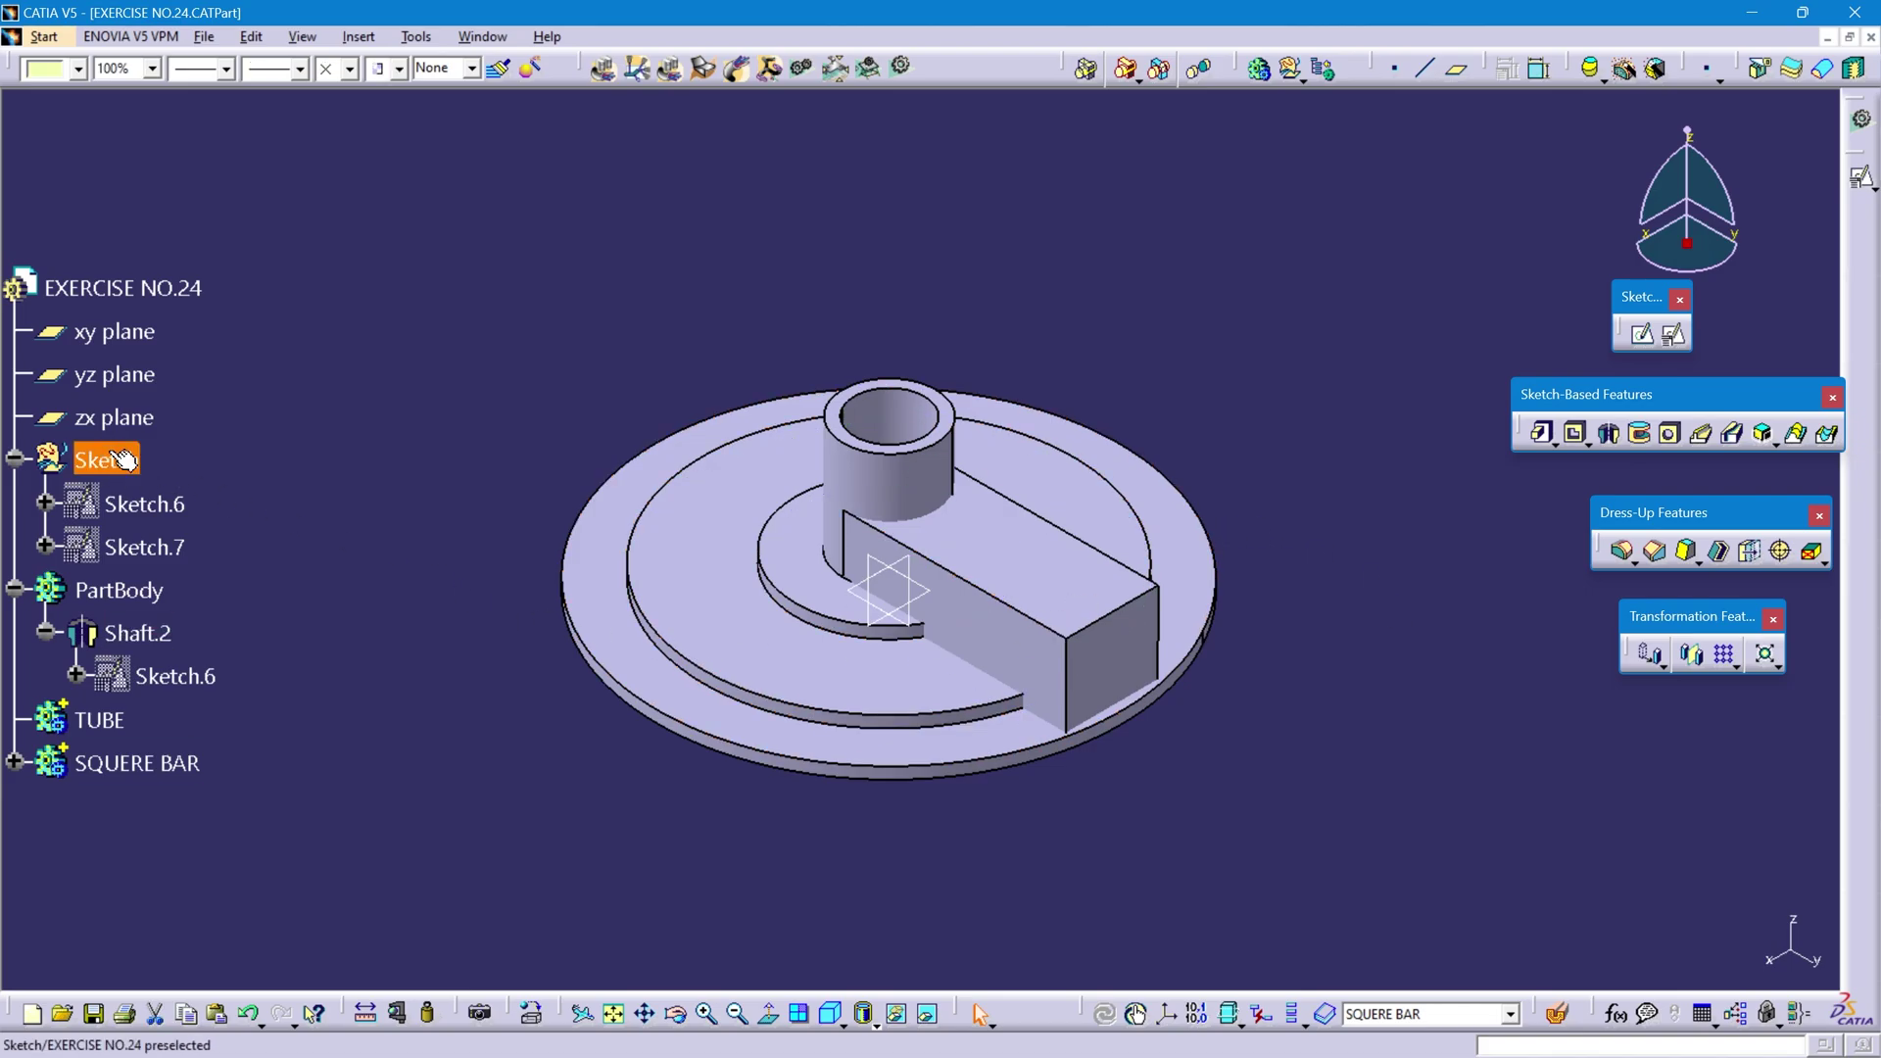
- Make the Sketch set the work object and create positioned Sketch.8 on the zx plane
{"action": "right_click", "coordinate": [117, 457]}
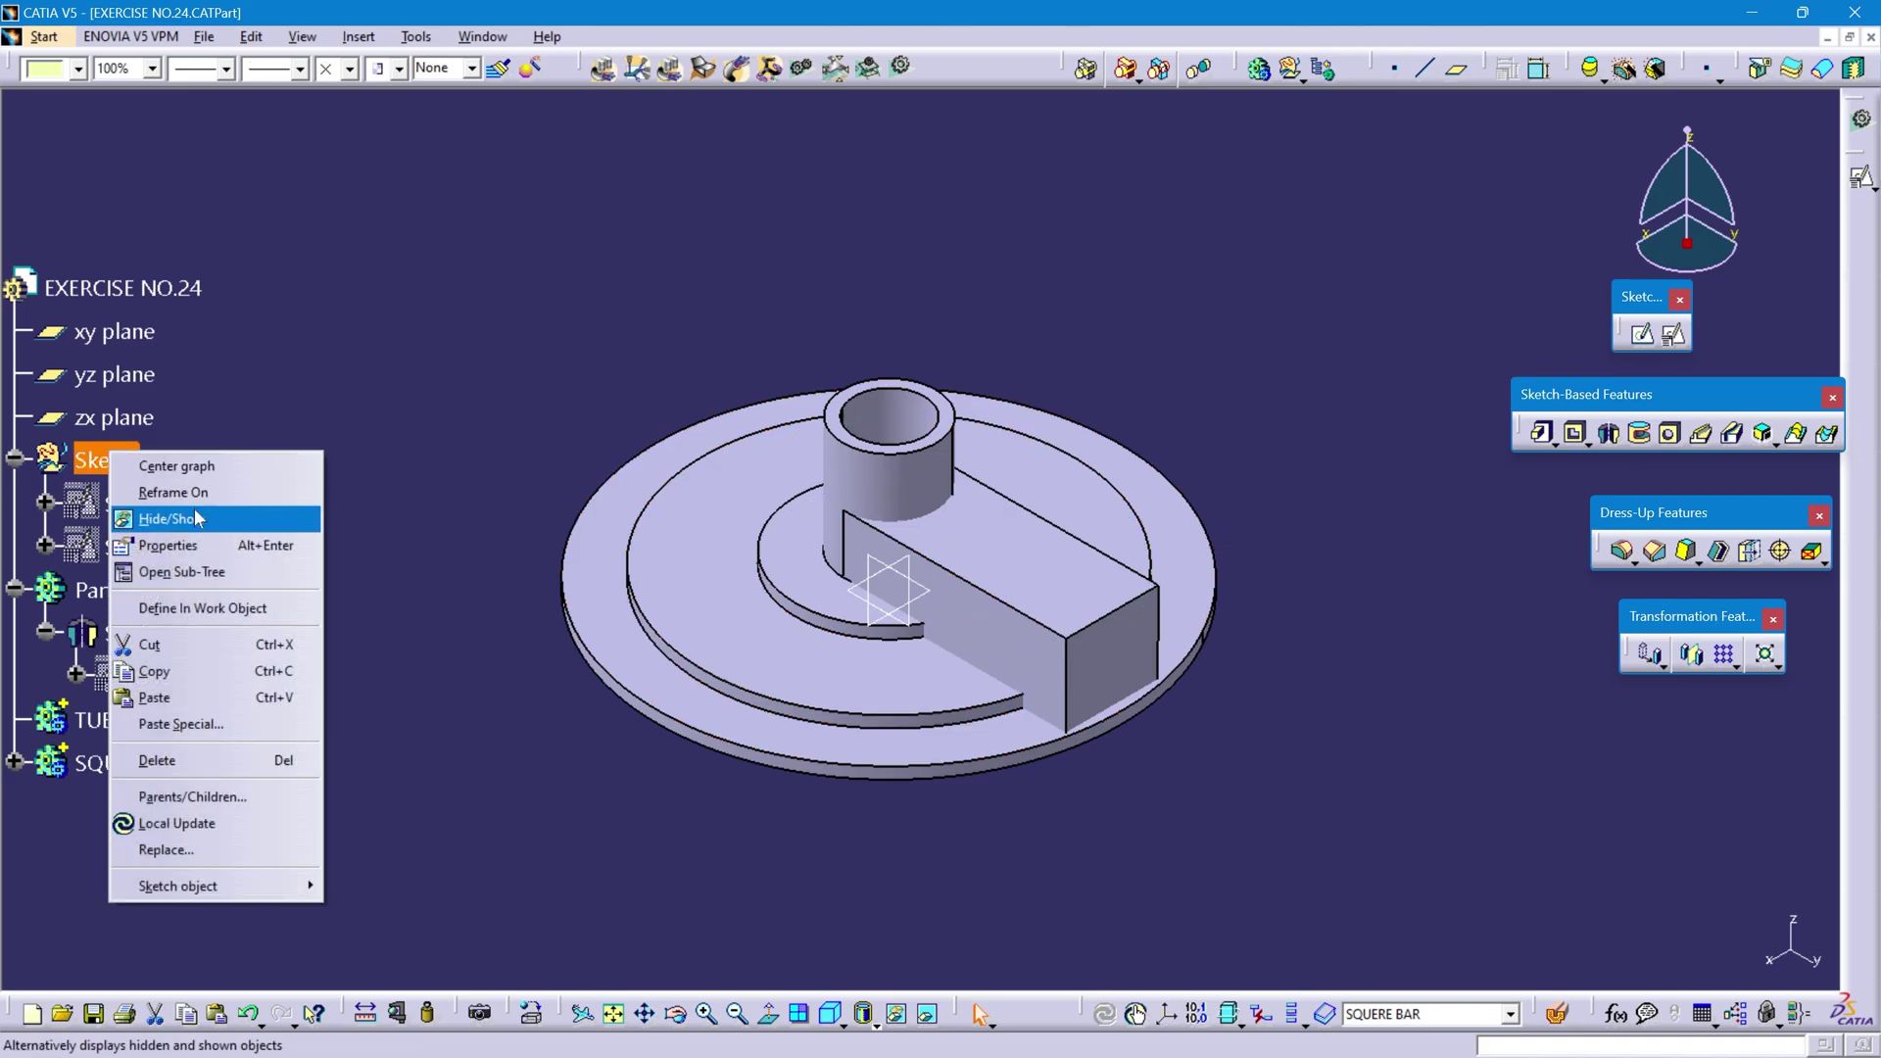
{"action": "left_click", "coordinate": [193, 607]}
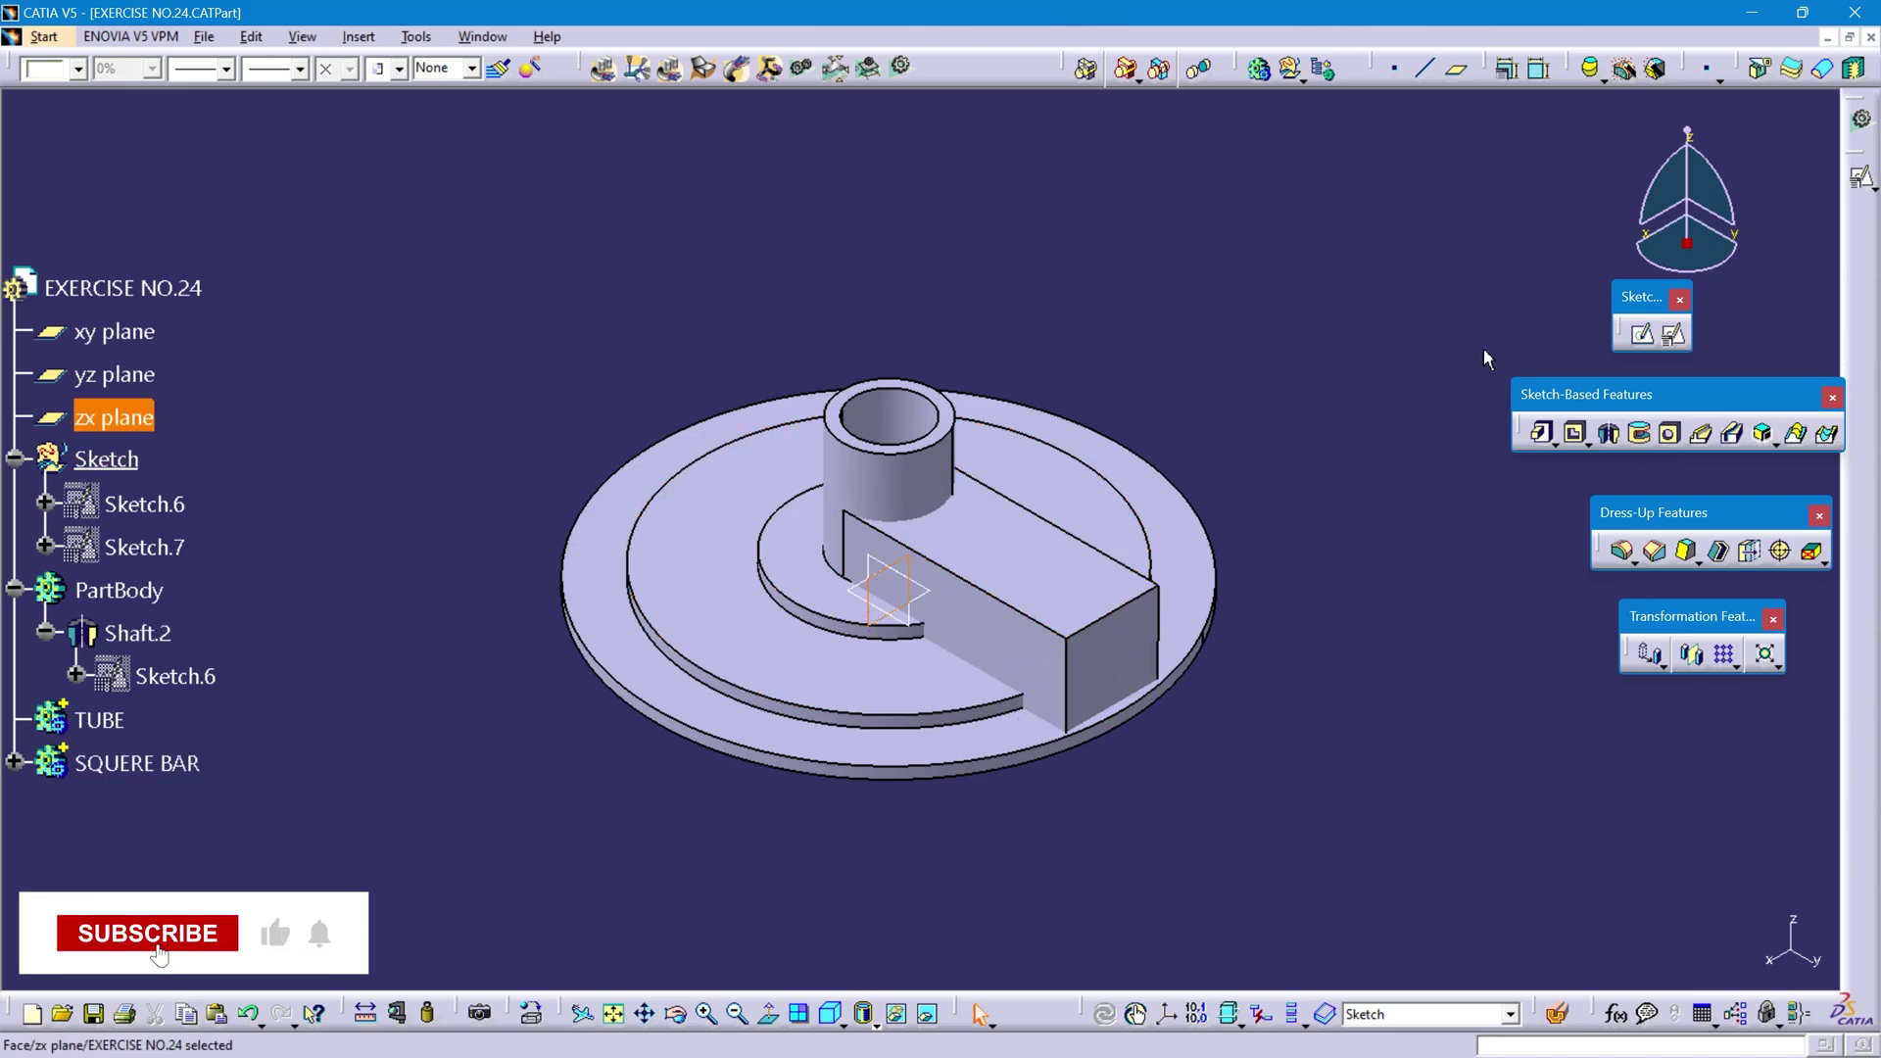
{"action": "left_click", "coordinate": [1673, 334]}
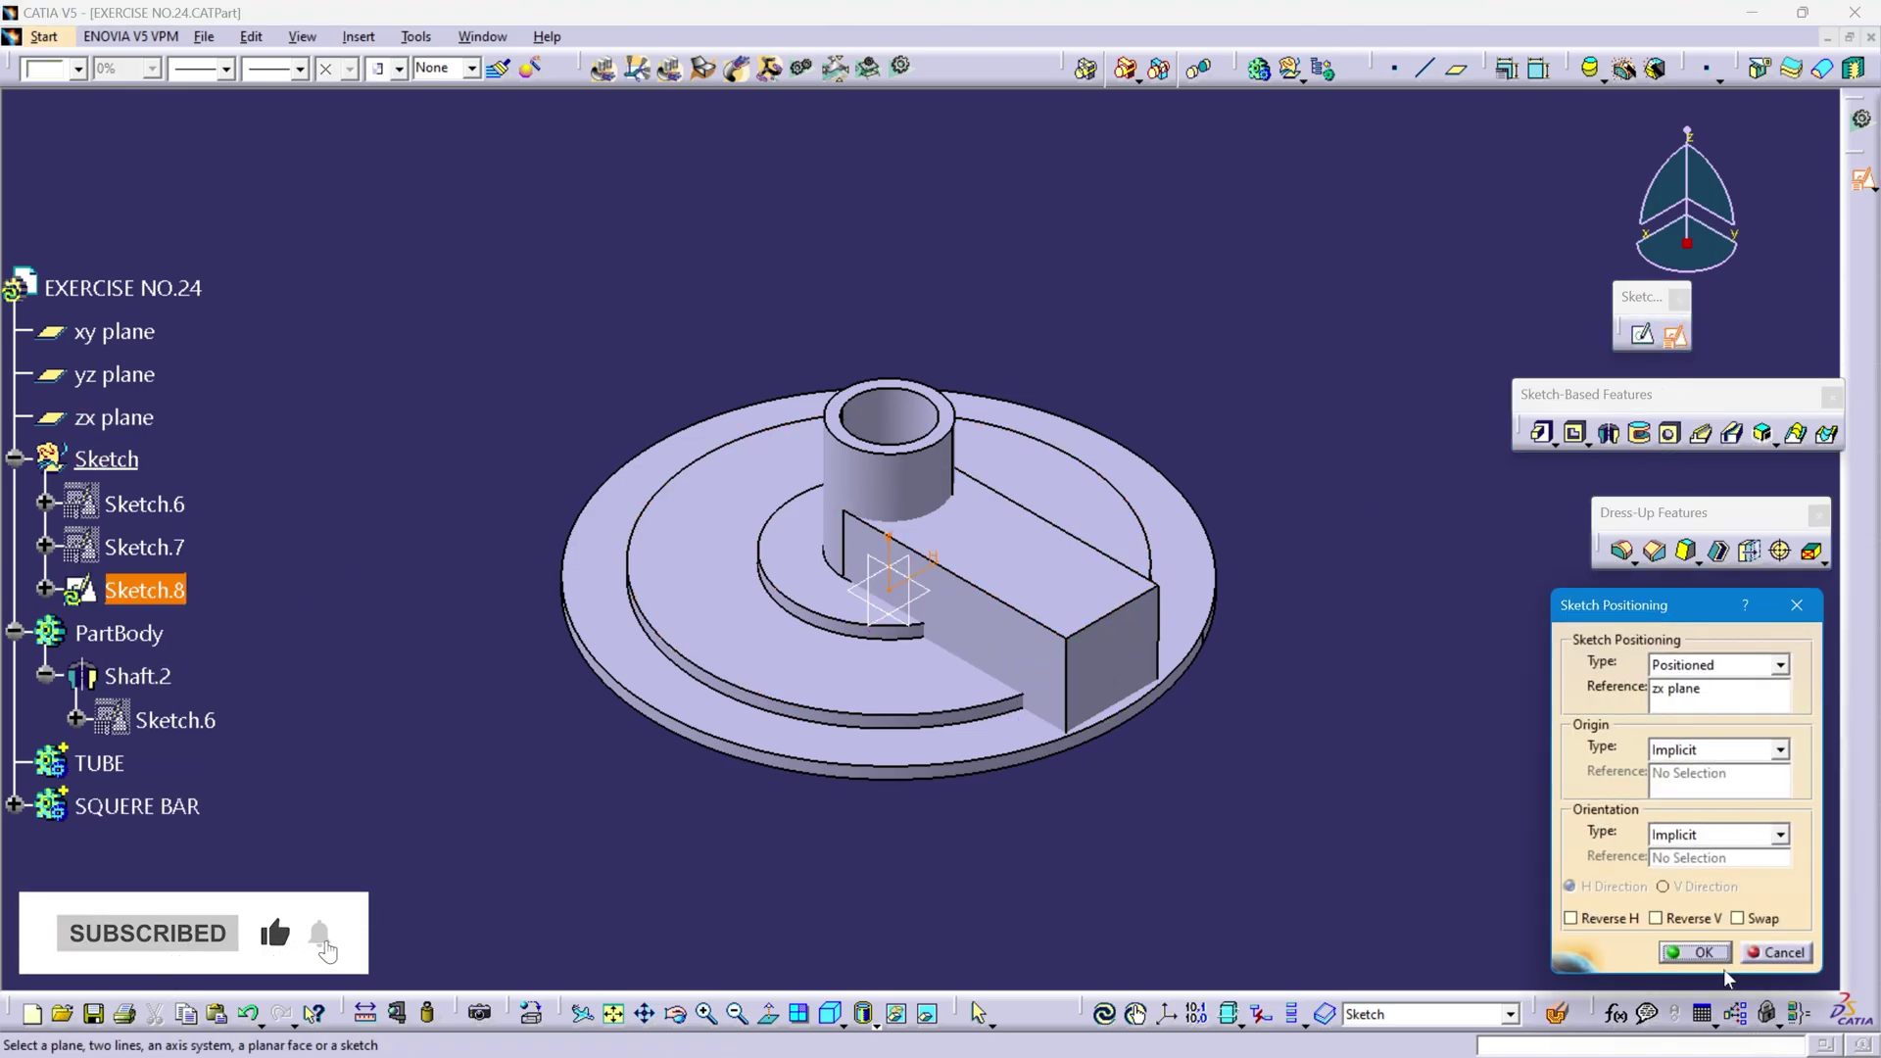
{"action": "left_click", "coordinate": [1709, 955]}
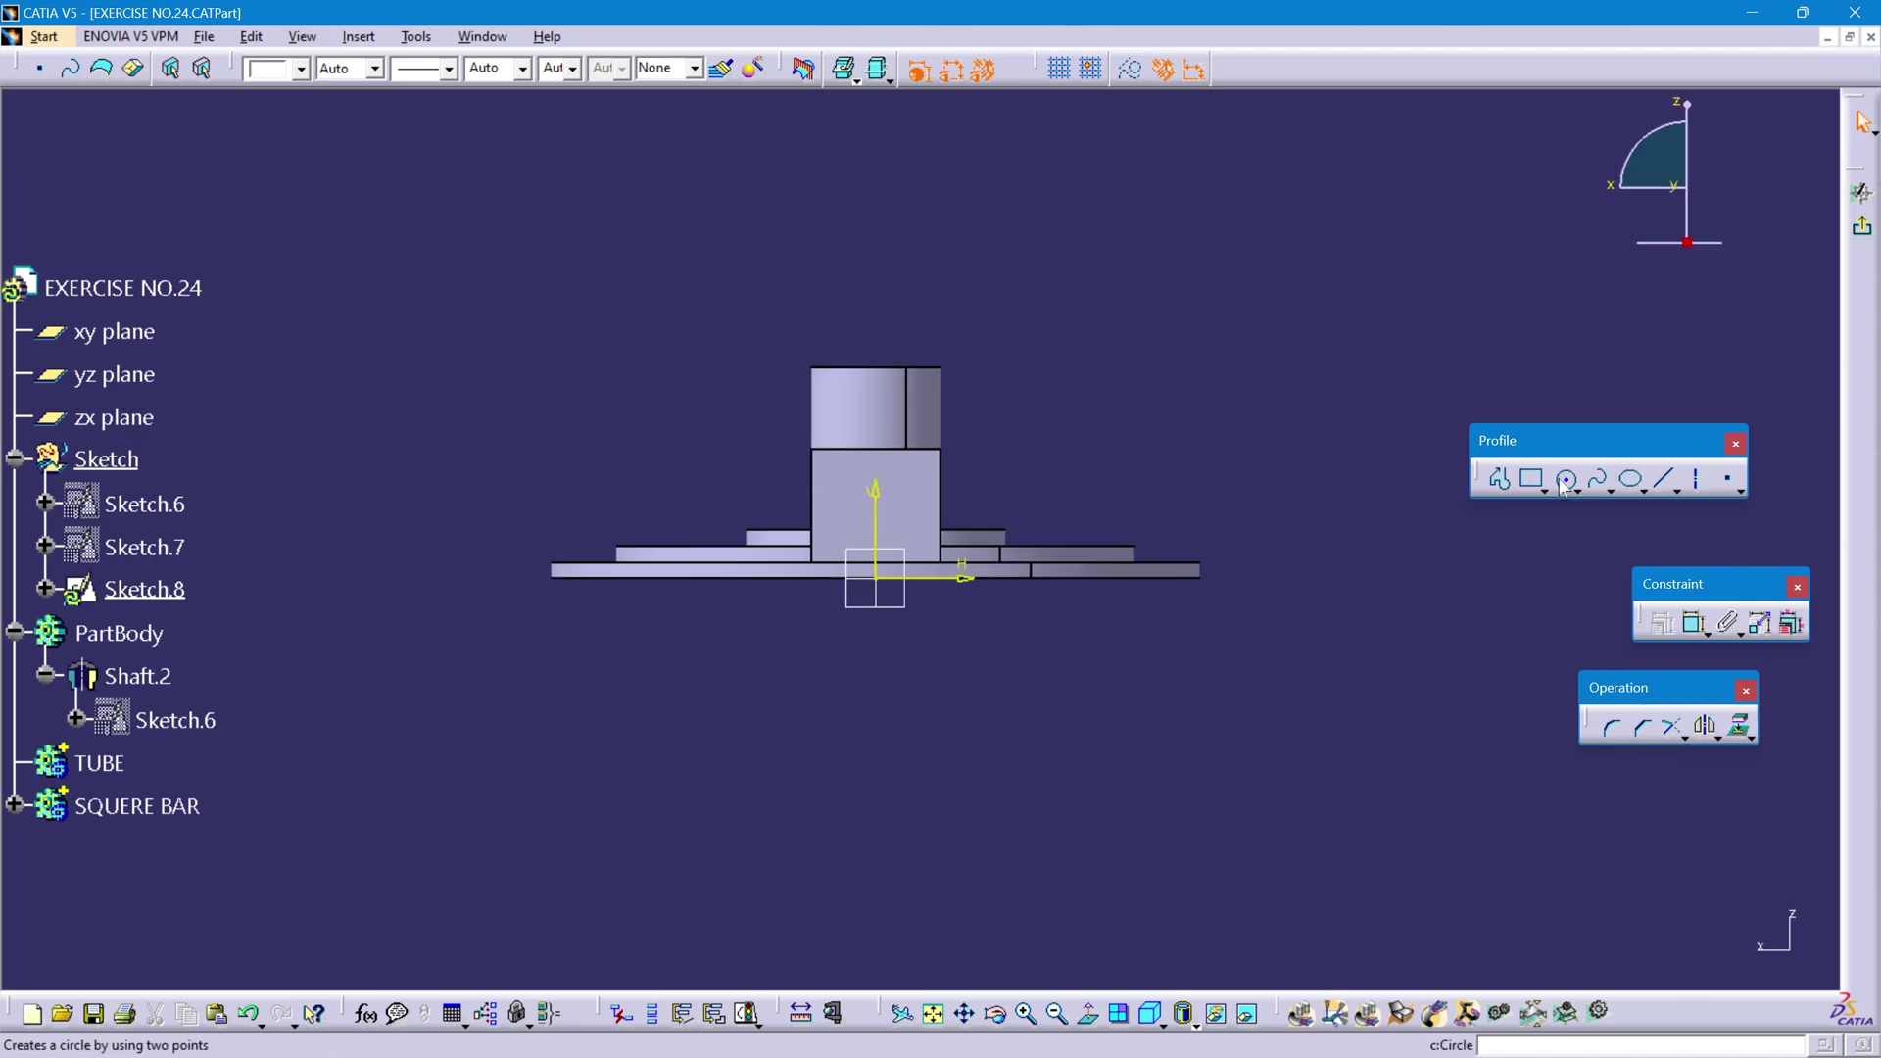
- Draw two concentric circles on one centre above the origin, cancelling a stray extra circle
{"action": "left_click", "coordinate": [1567, 480]}
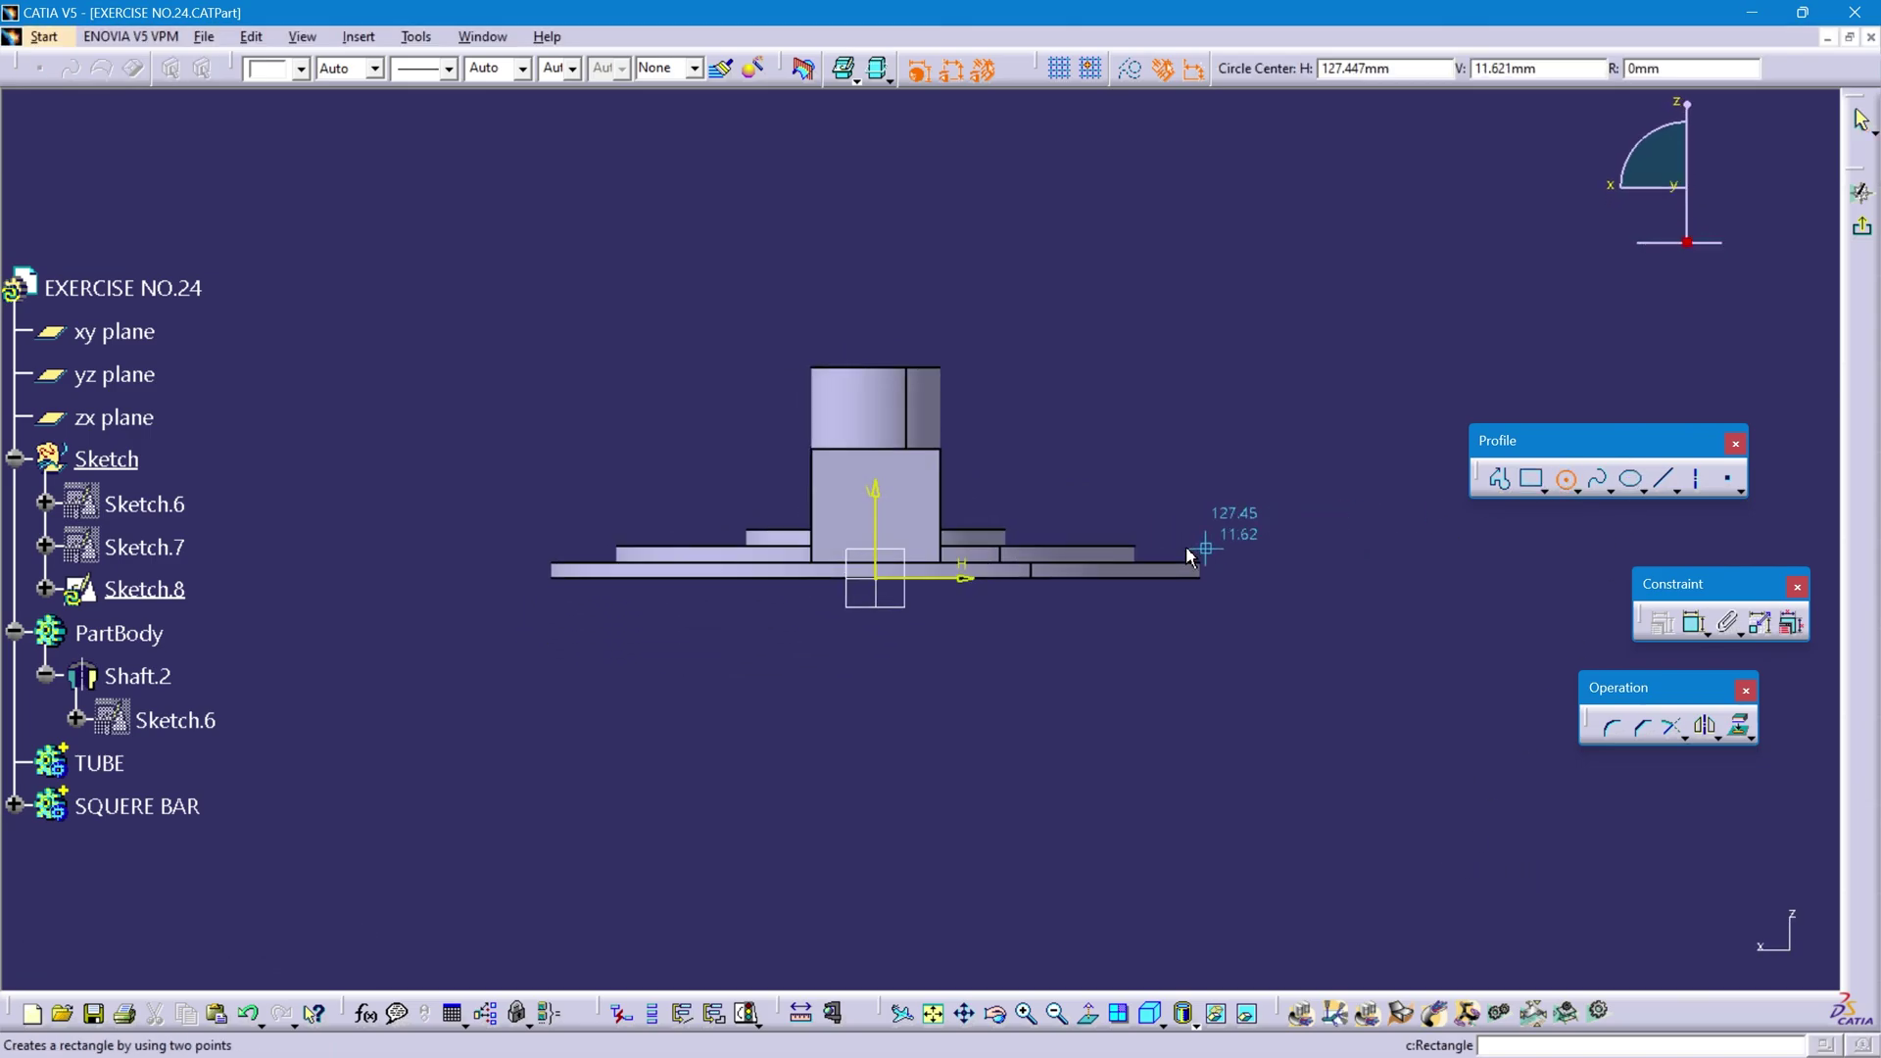
{"action": "left_click", "coordinate": [874, 523]}
{"action": "left_click", "coordinate": [909, 503]}
{"action": "left_click", "coordinate": [876, 523]}
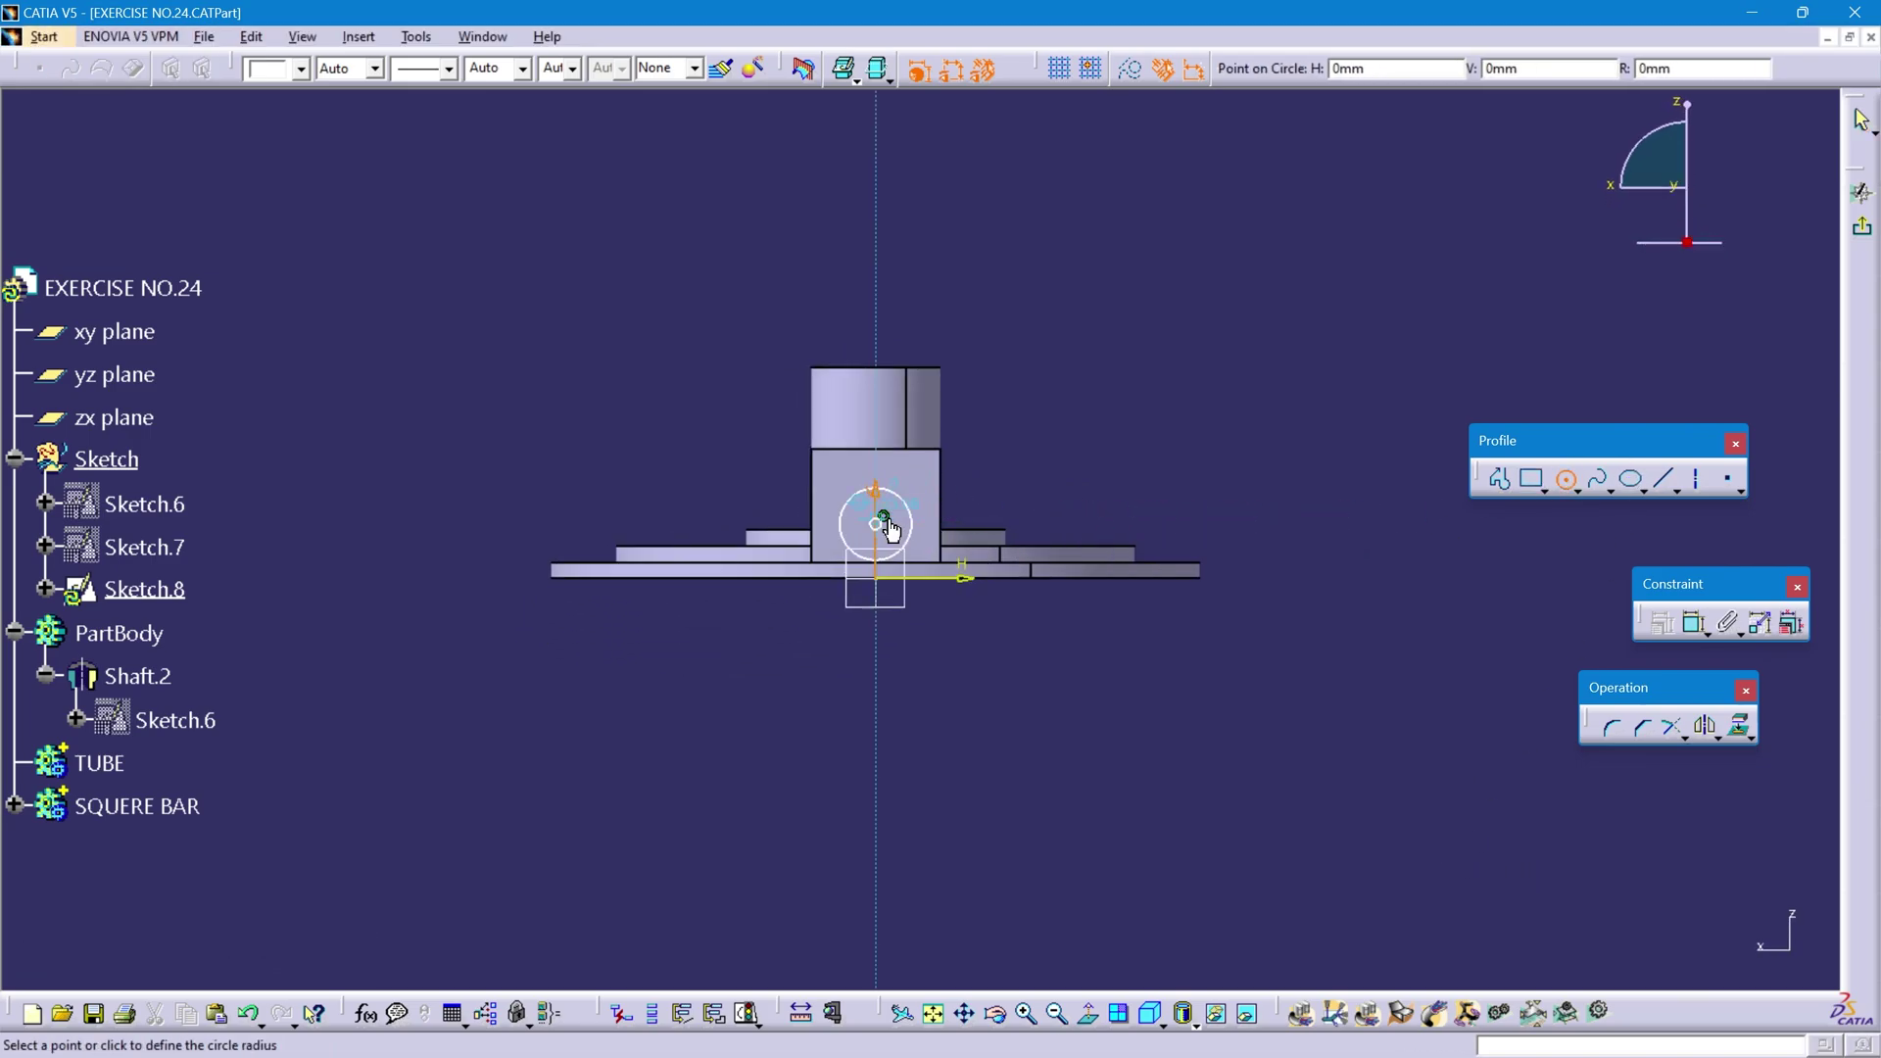
{"action": "left_click", "coordinate": [1006, 549]}
{"action": "left_click", "coordinate": [1203, 466]}
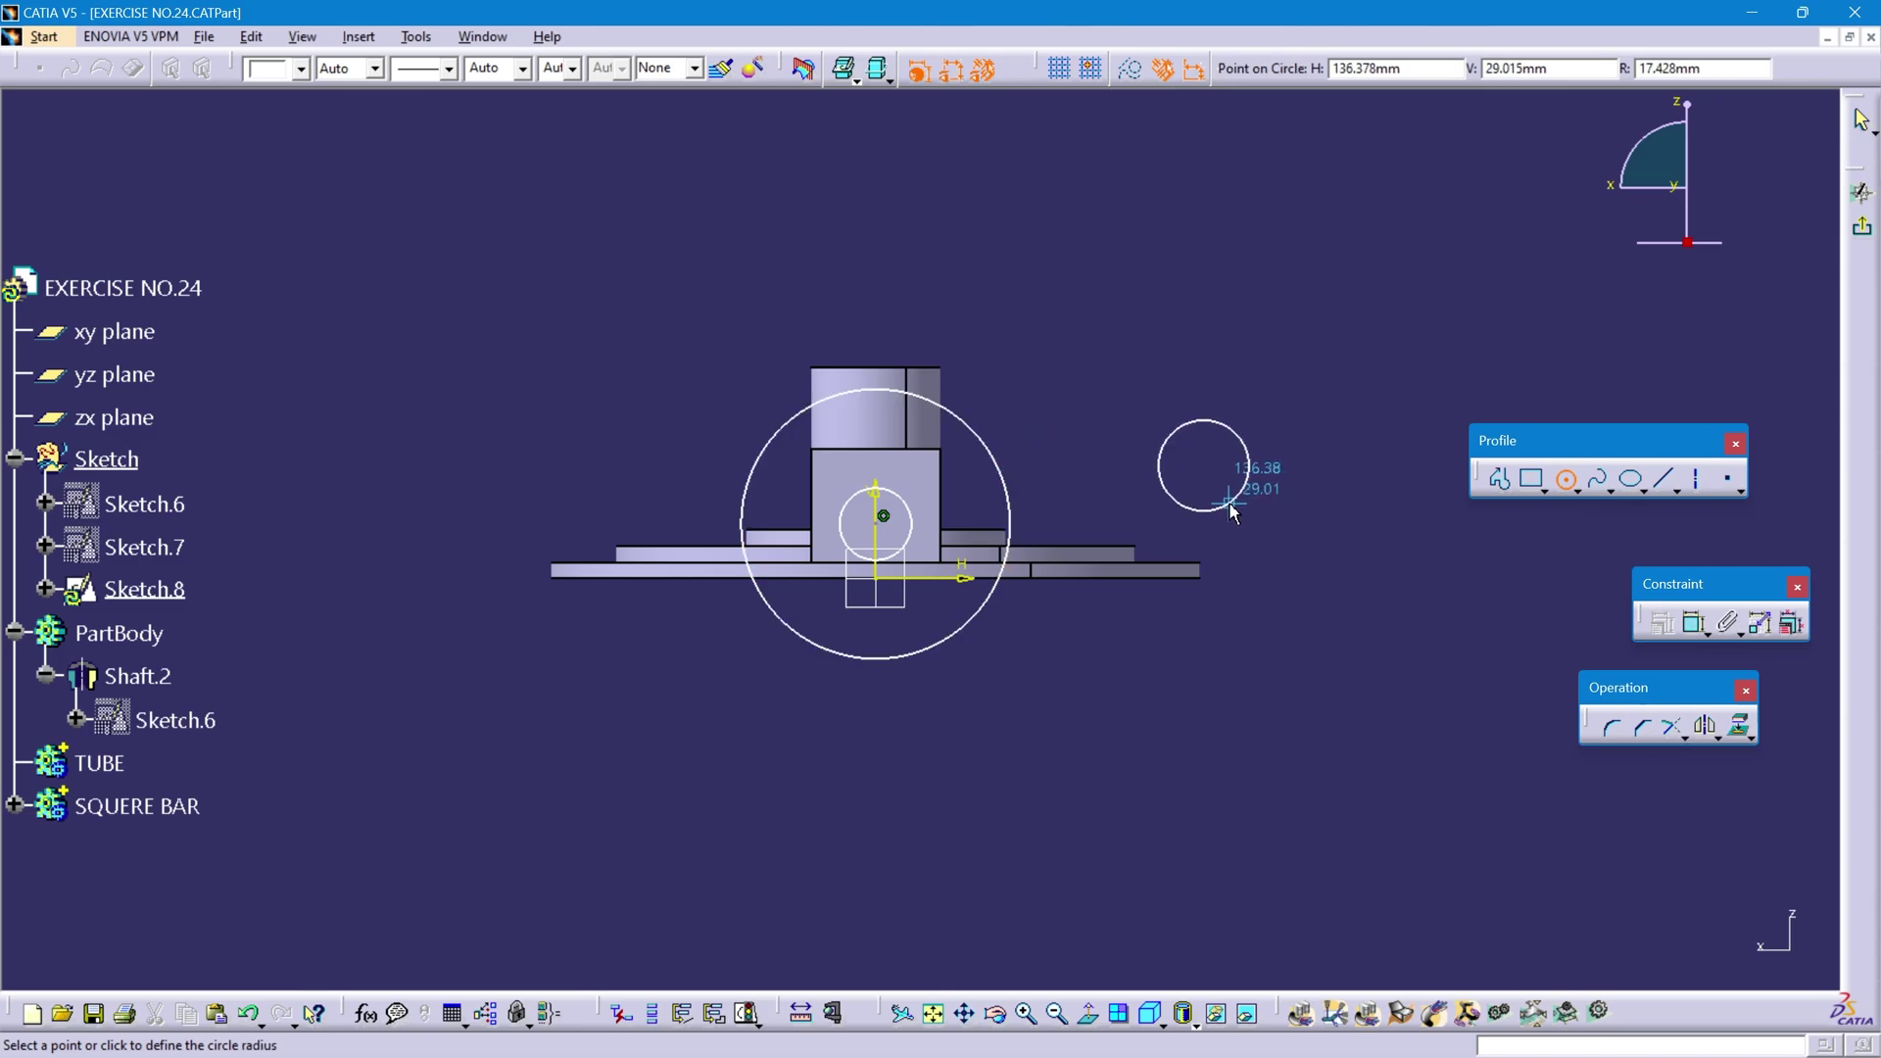
{"action": "key", "text": "Escape"}
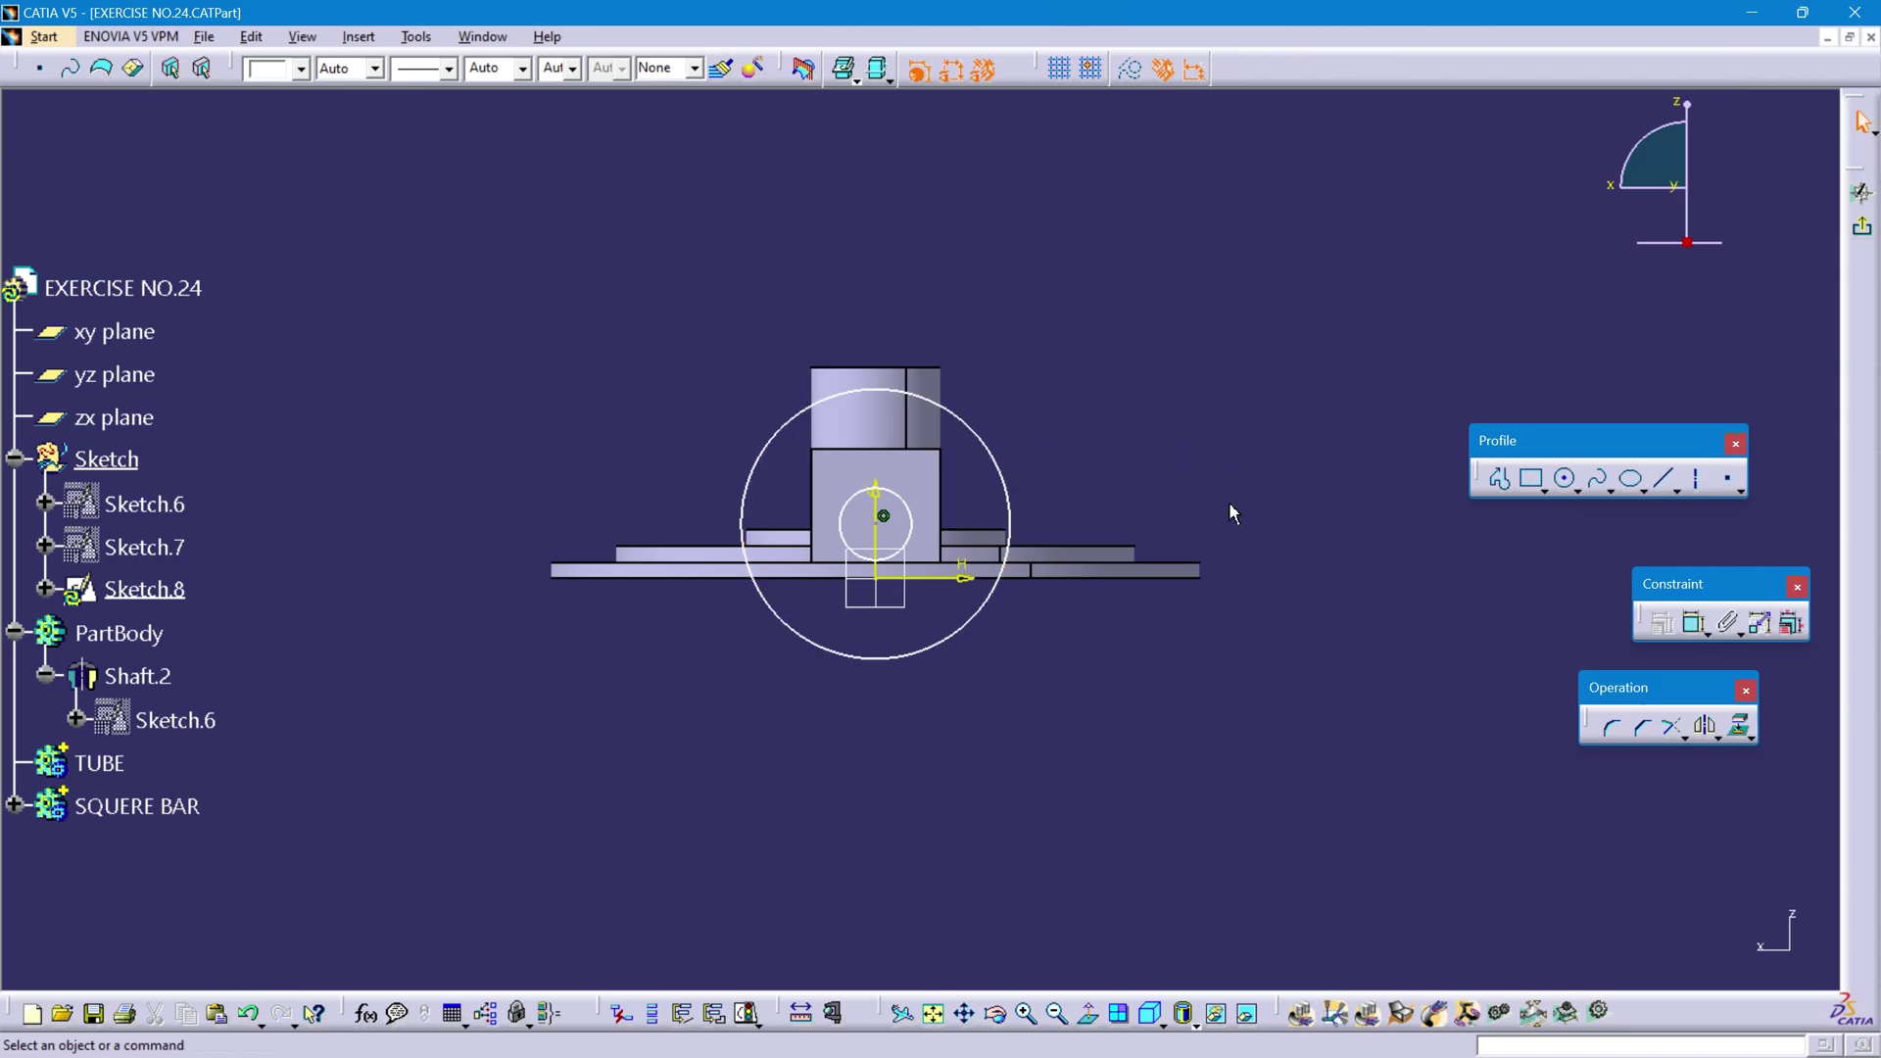
- Dimension the circle diameters to 50 and 37.5
{"action": "left_click", "coordinate": [1695, 625]}
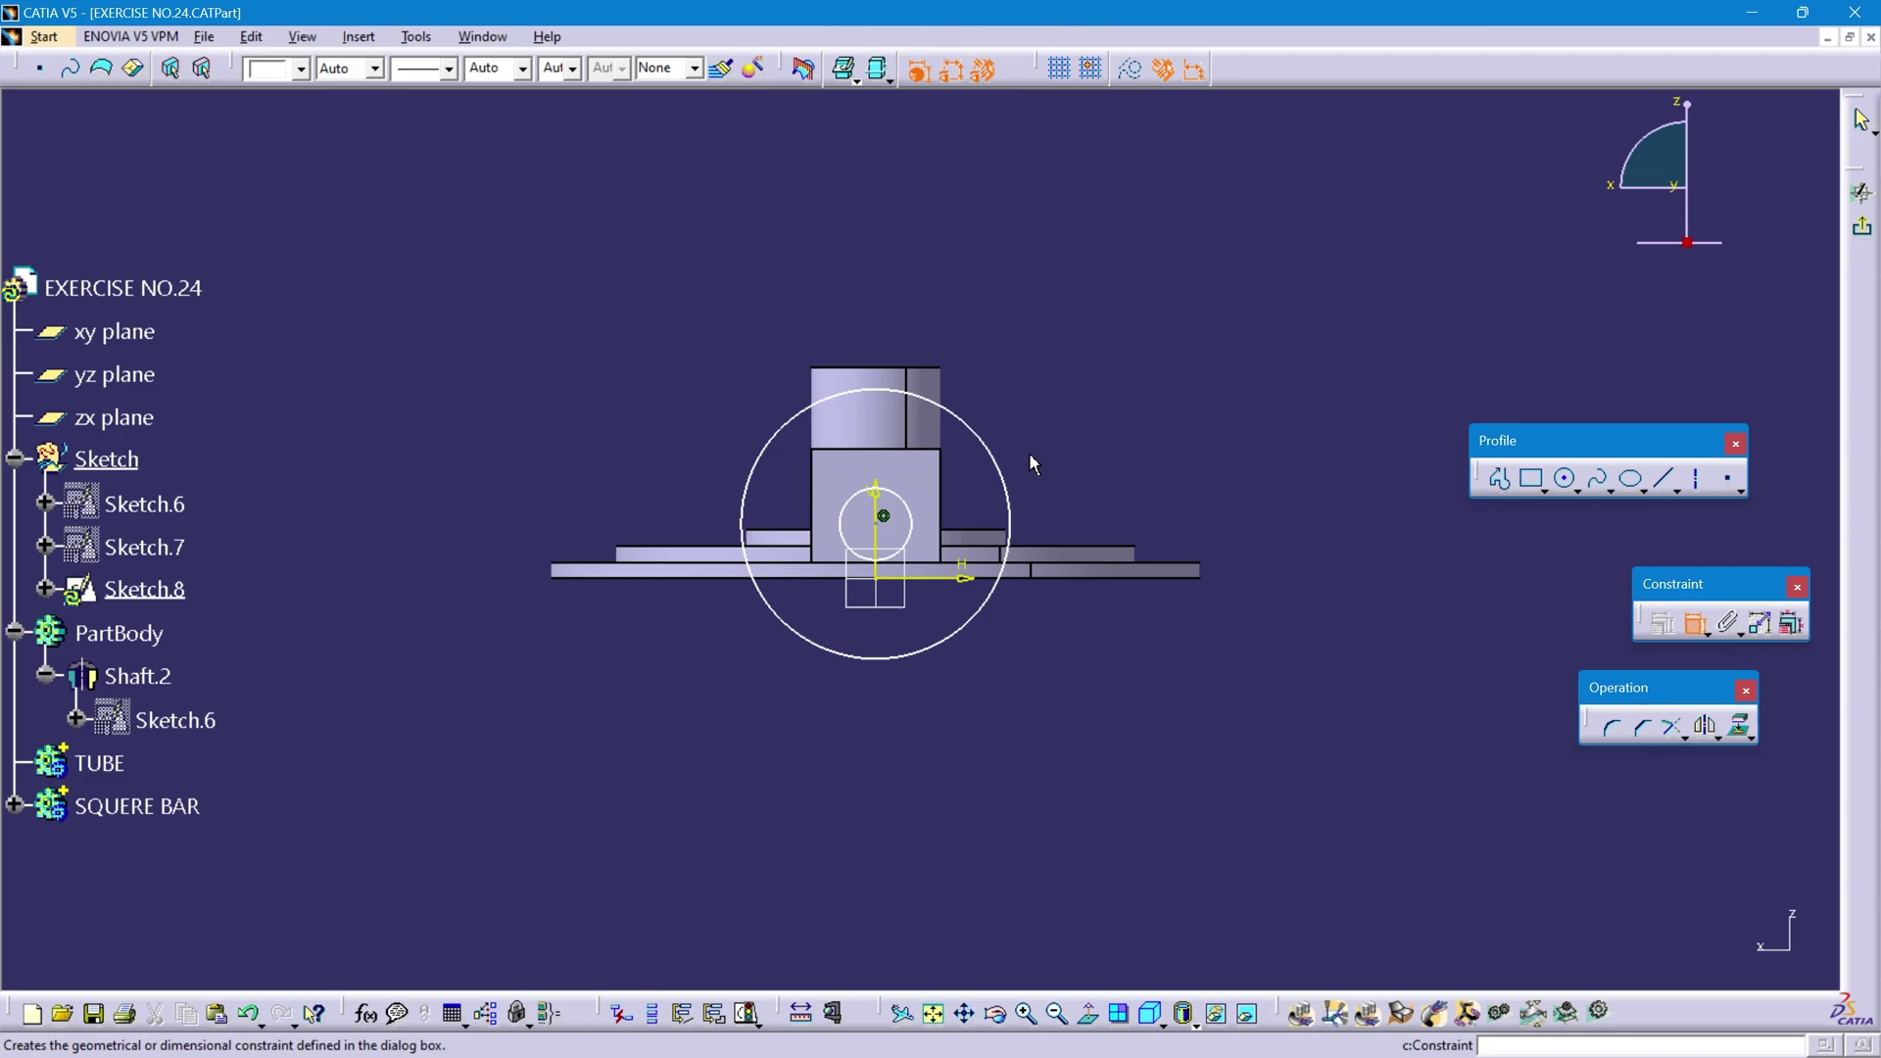
{"action": "left_click", "coordinate": [1007, 479]}
{"action": "left_click", "coordinate": [1148, 361]}
{"action": "double_click", "coordinate": [1150, 358]}
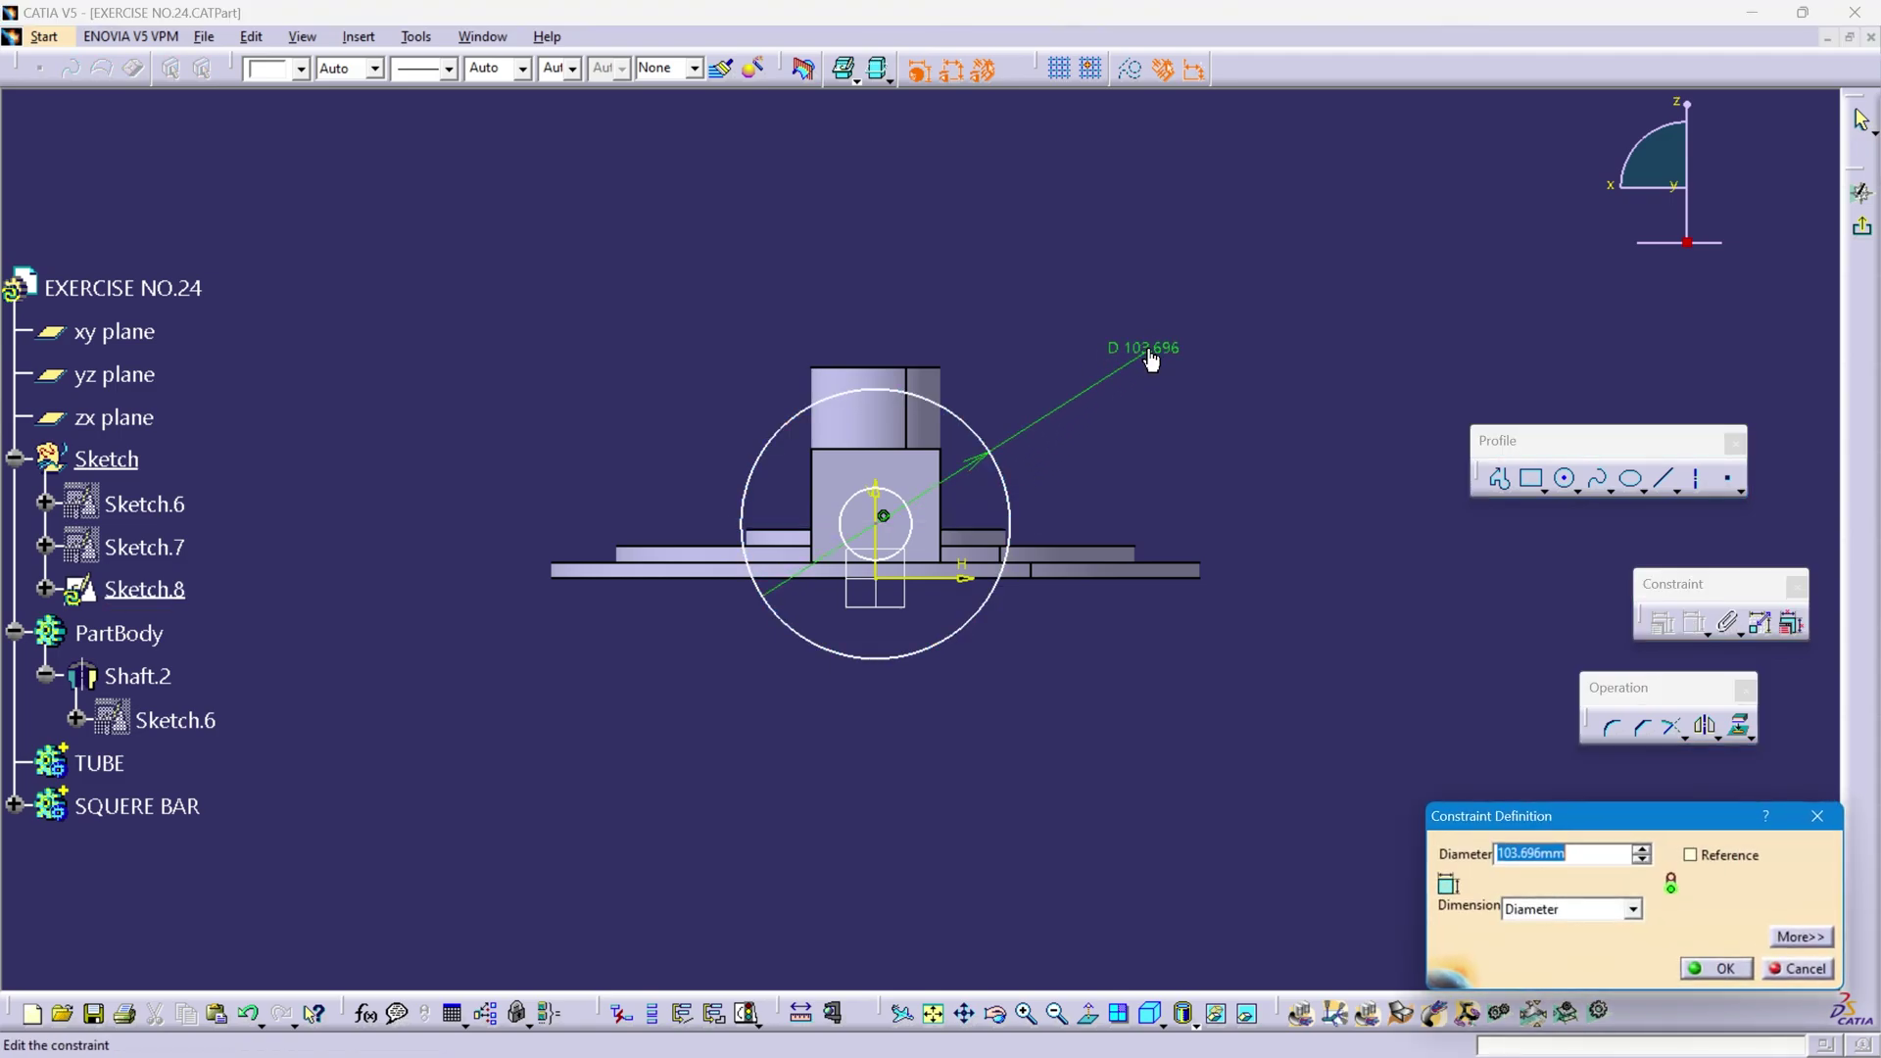
{"action": "type", "text": "50"}
{"action": "key", "text": "Return"}
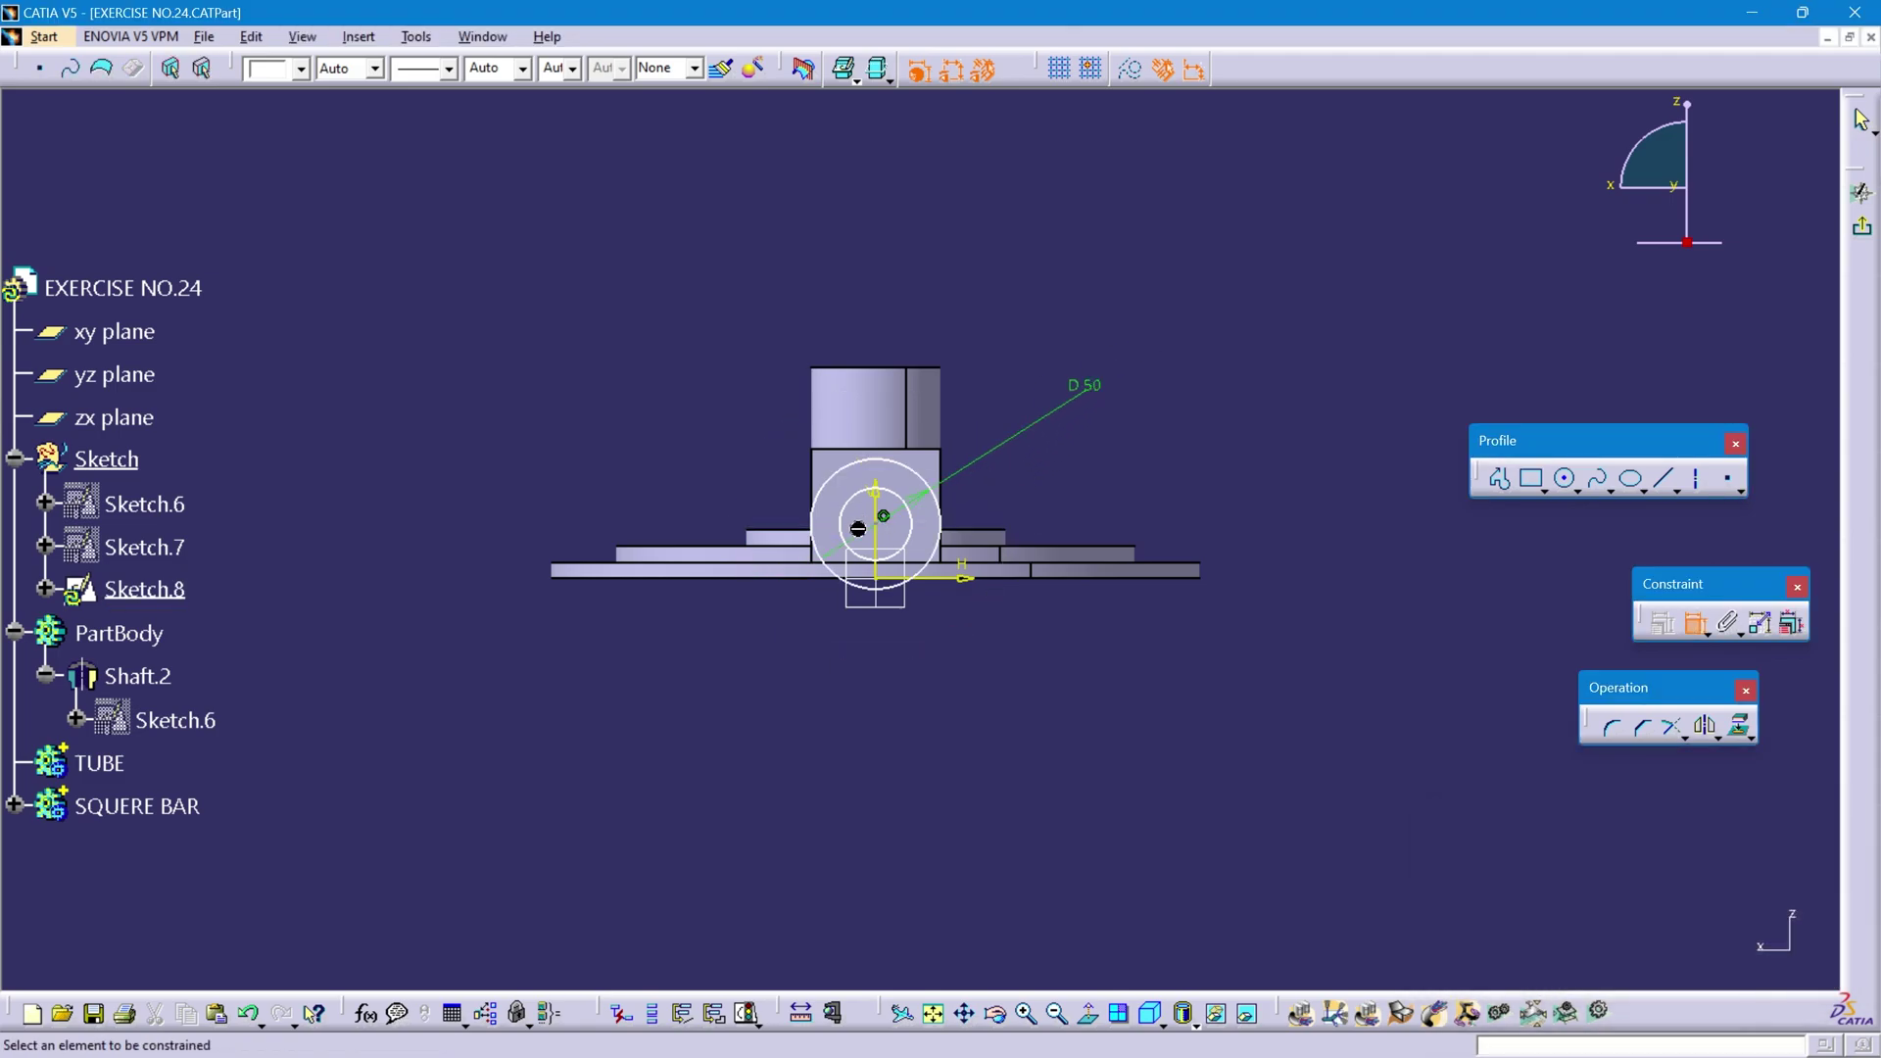
{"action": "left_click", "coordinate": [921, 523]}
{"action": "left_click", "coordinate": [1124, 465]}
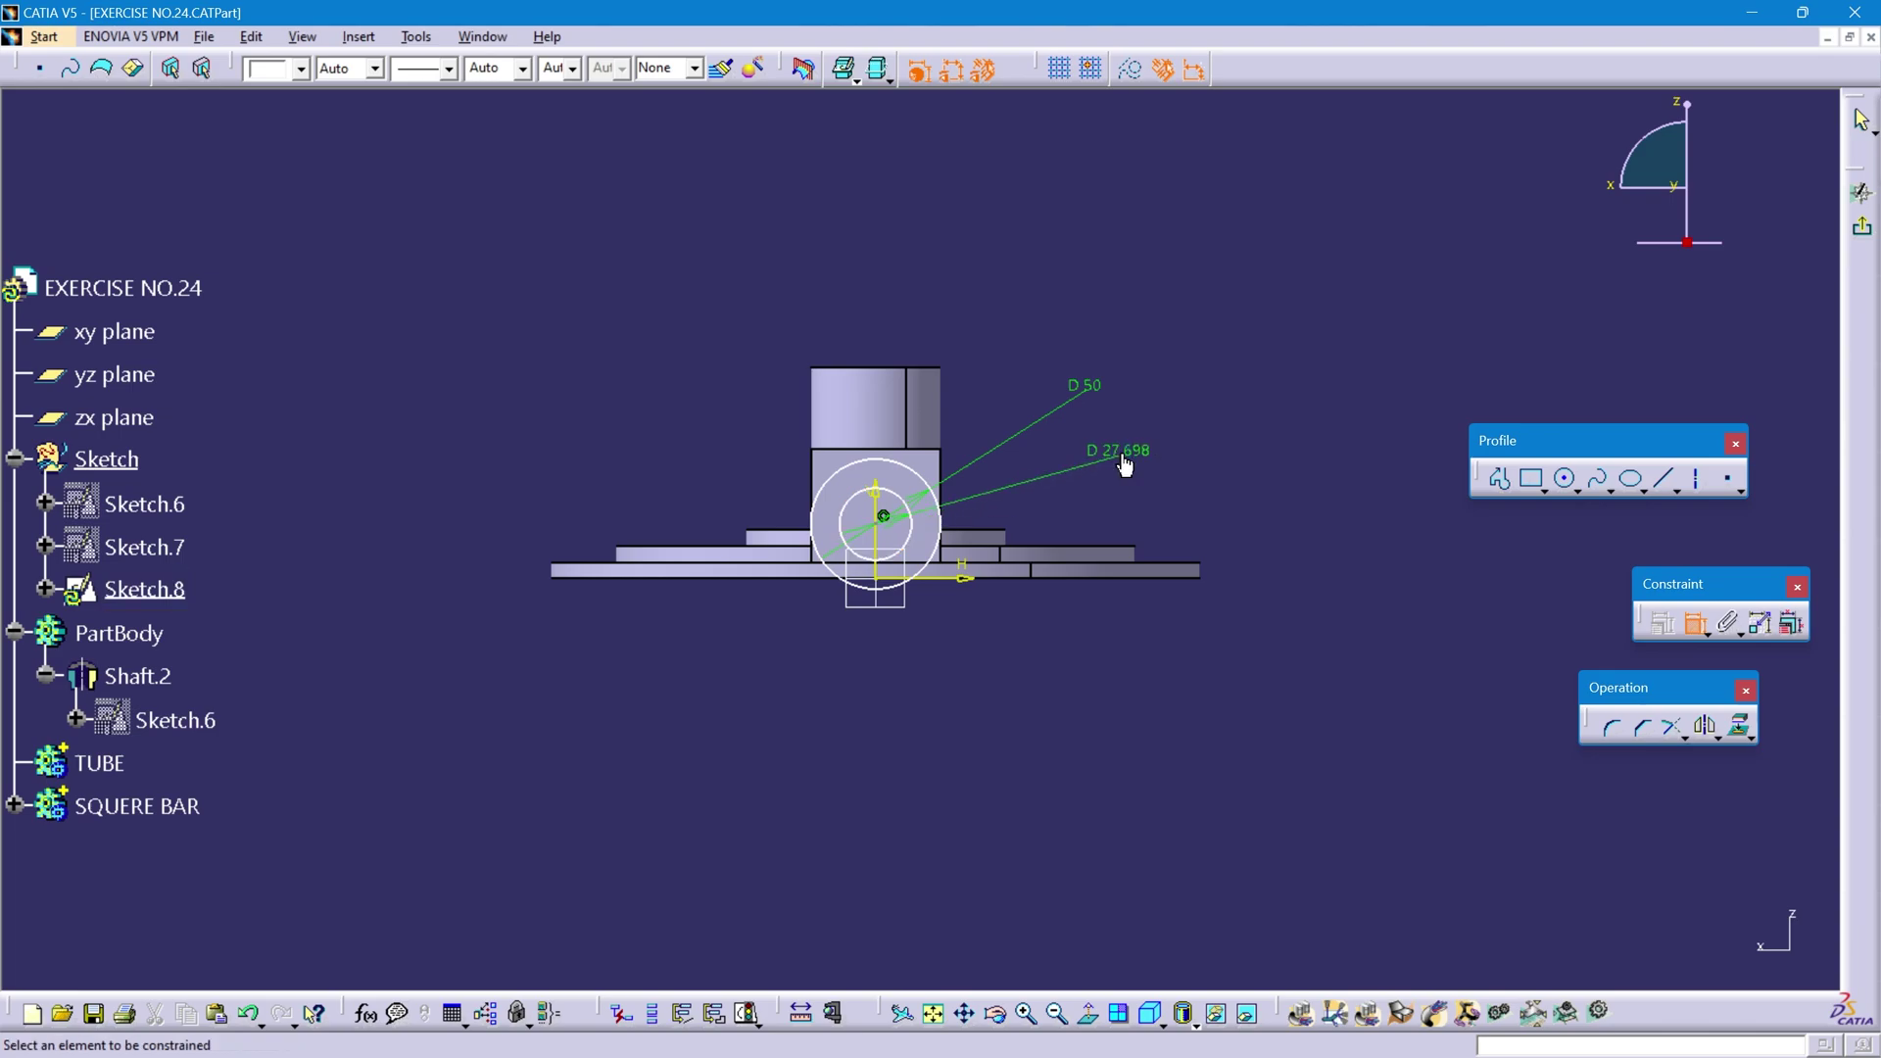
{"action": "double_click", "coordinate": [1124, 460]}
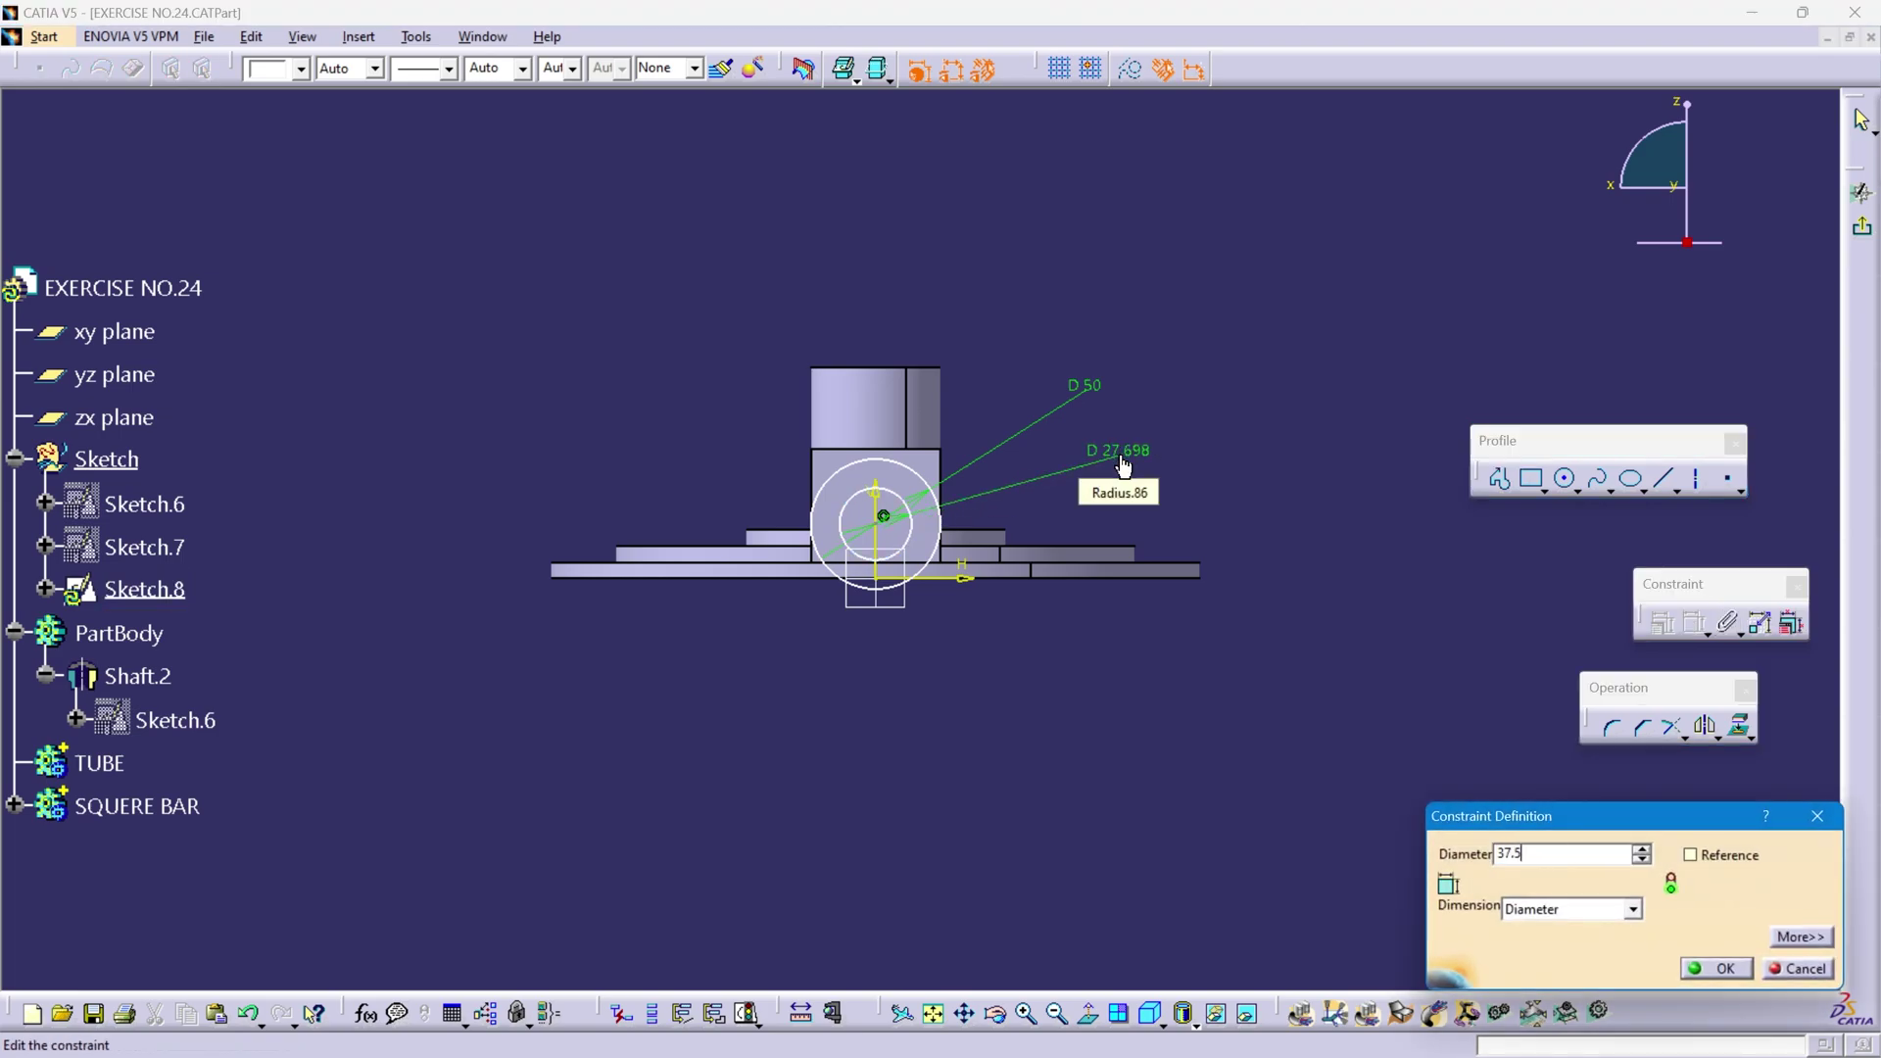
{"action": "key", "text": "Return"}
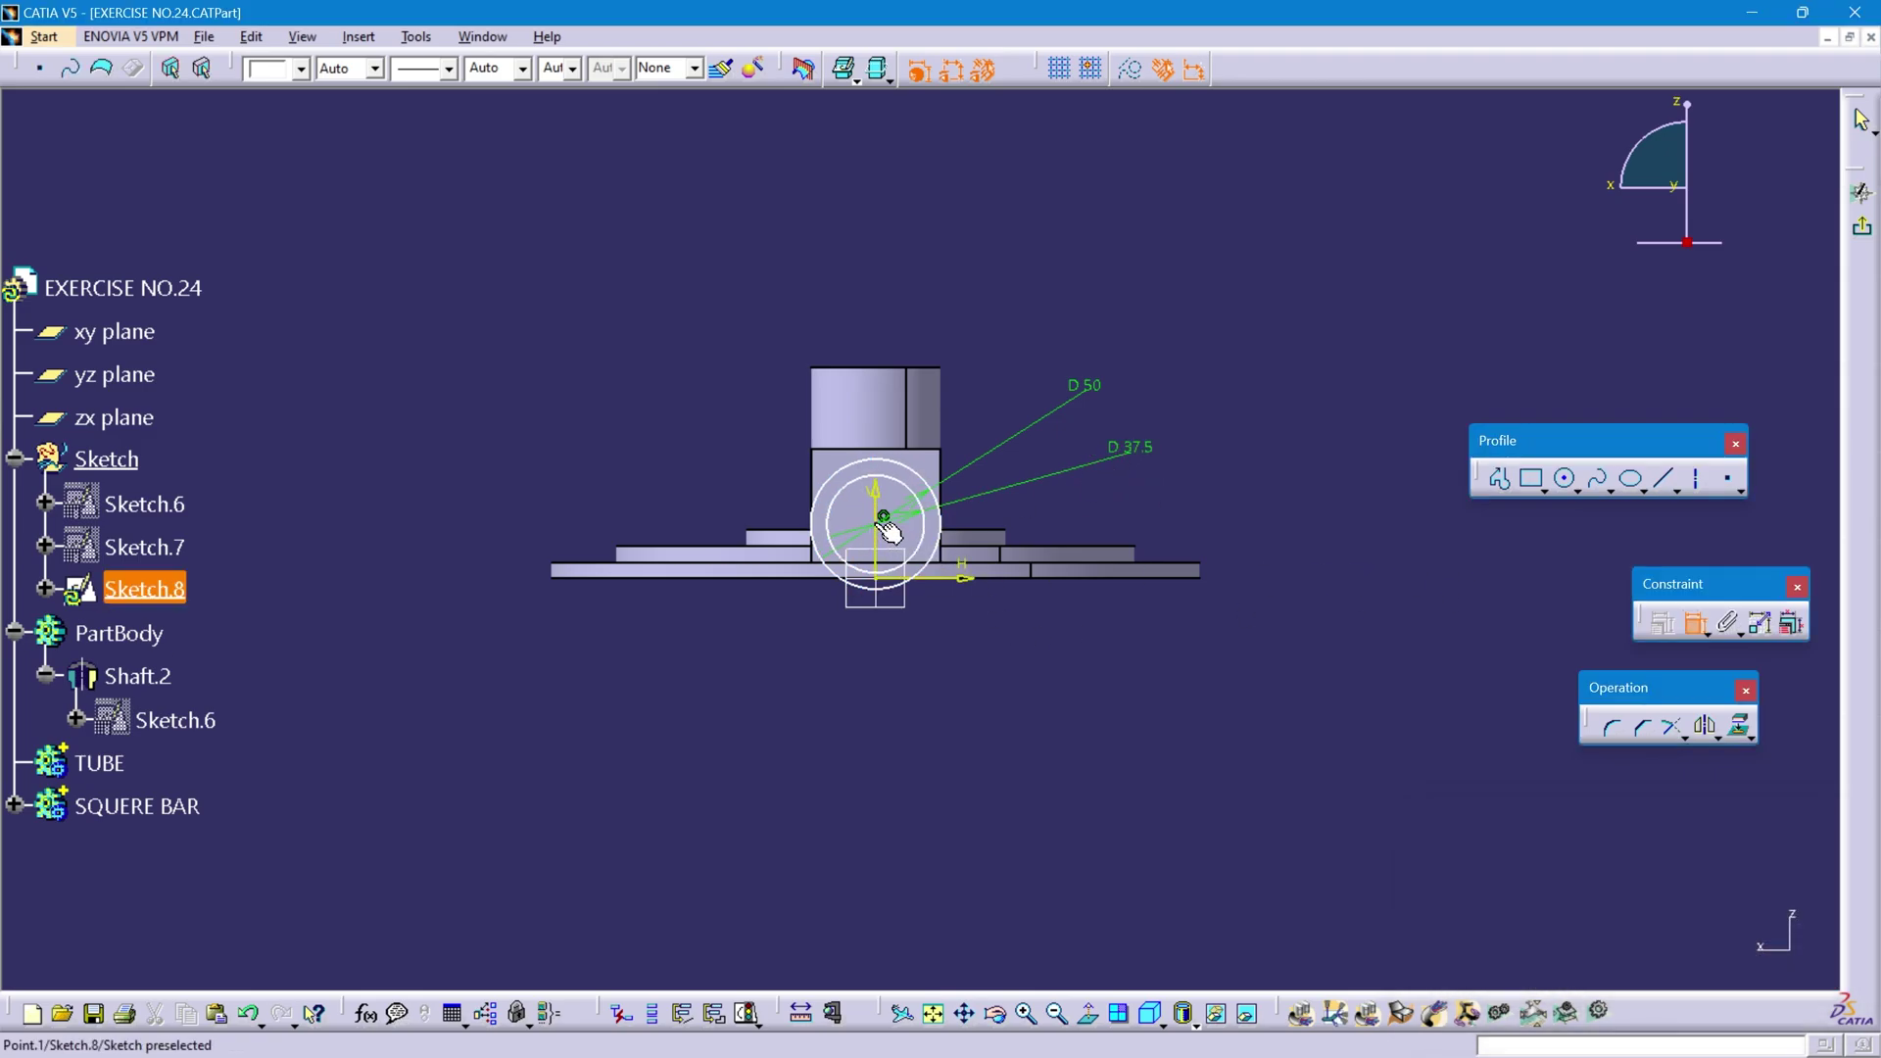
- Dimension the circle centre 50 mm above the horizontal axis
{"action": "left_click", "coordinate": [957, 578]}
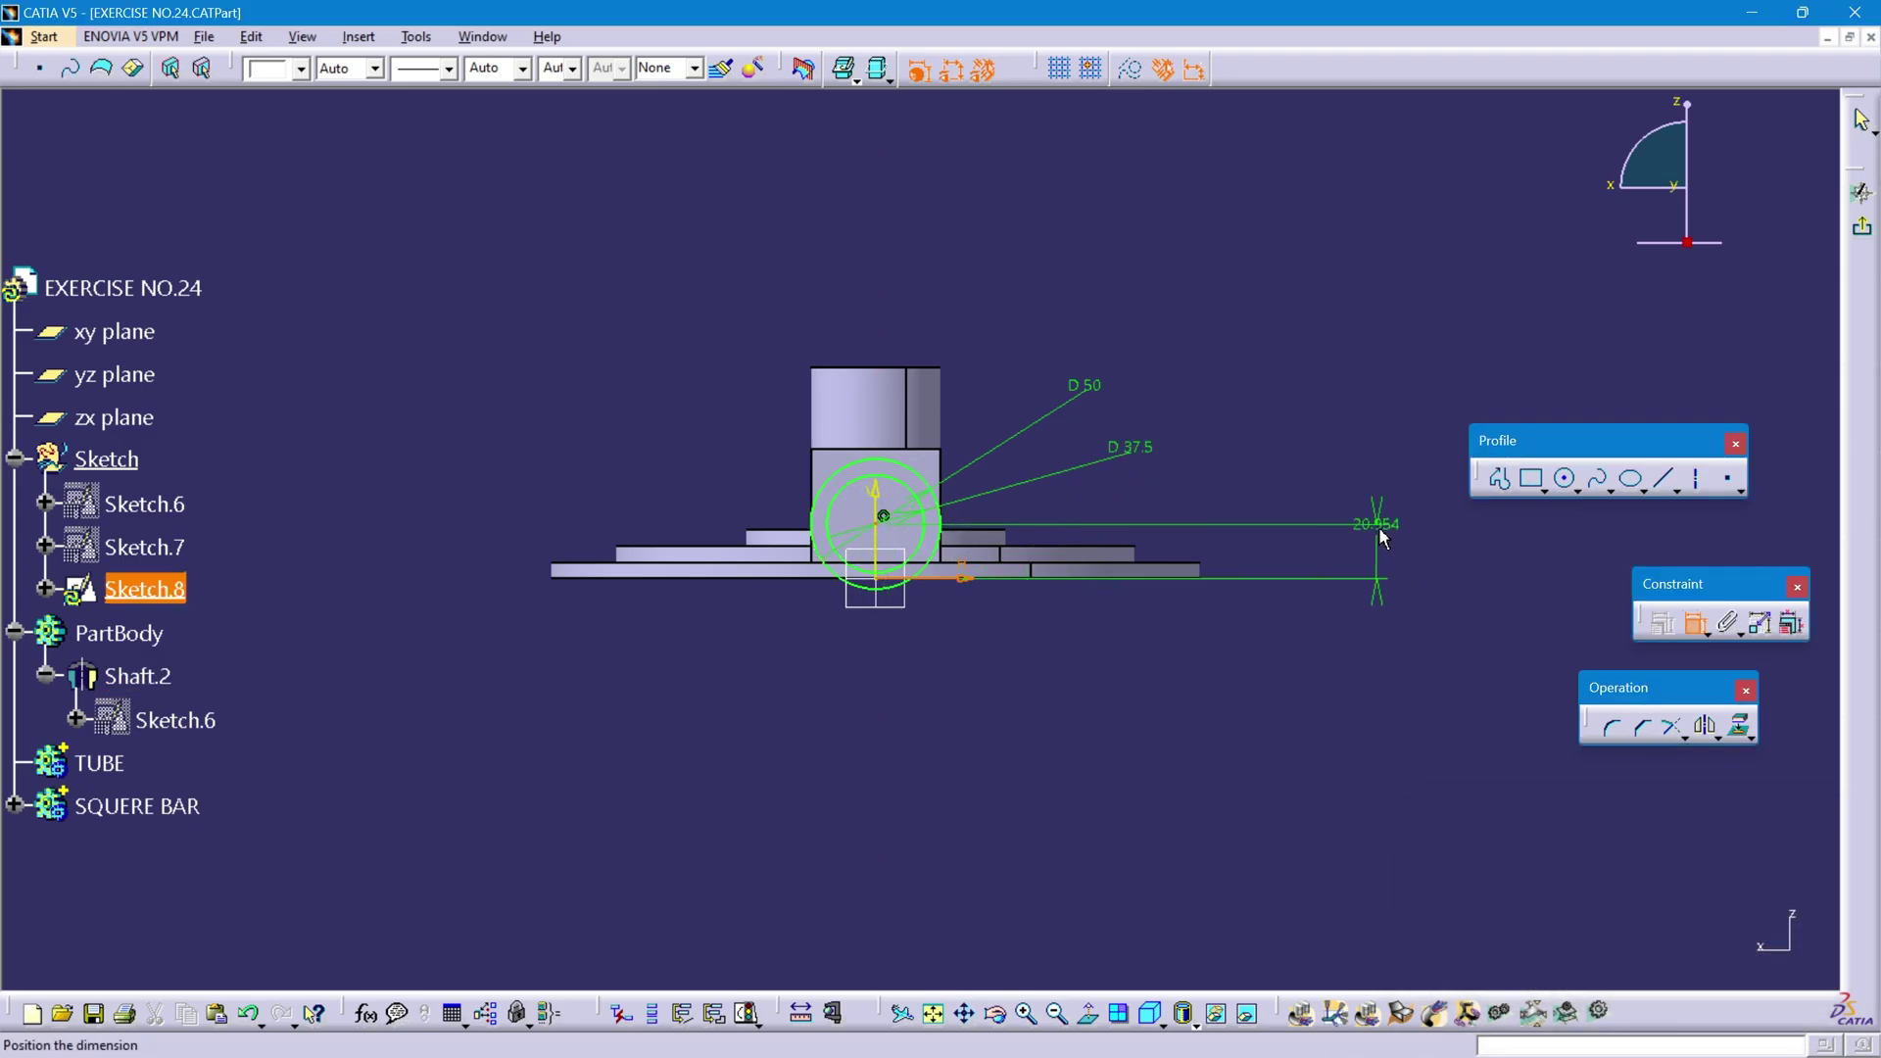
{"action": "double_click", "coordinate": [1367, 551]}
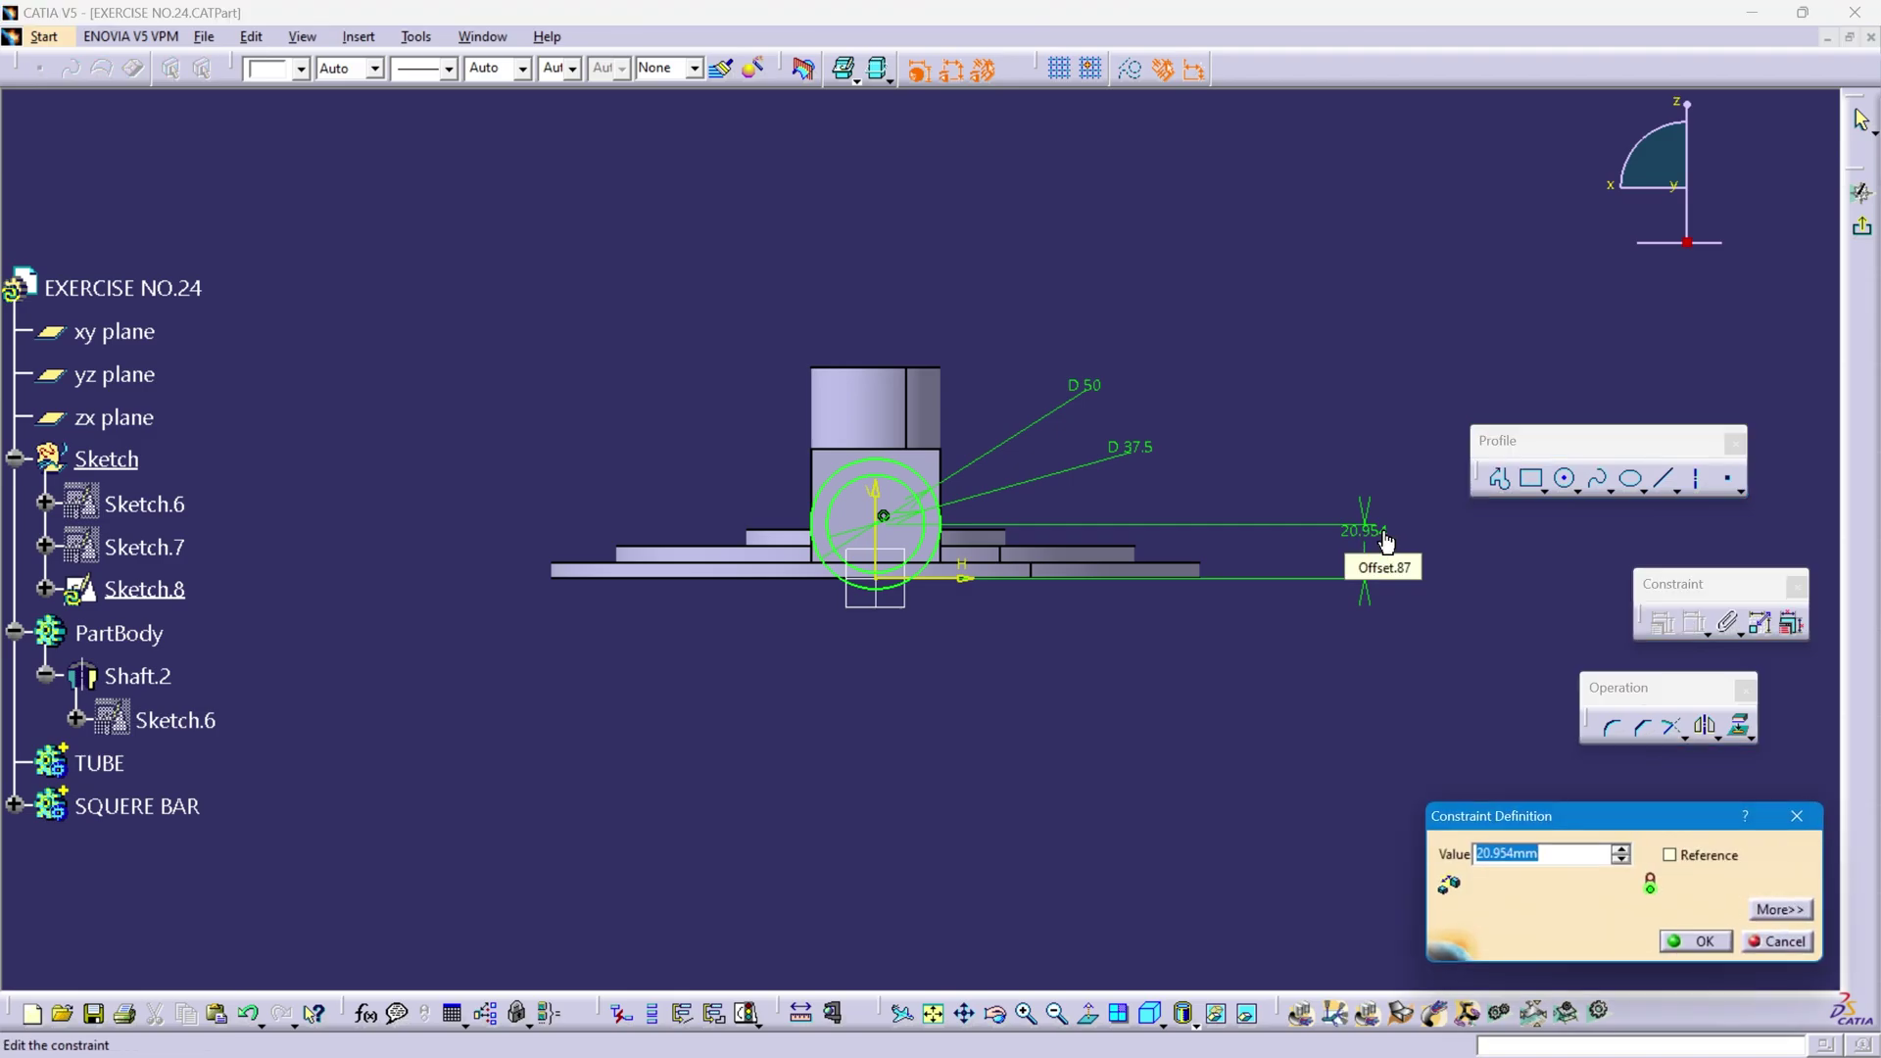
{"action": "type", "text": "50"}
{"action": "key", "text": "Return"}
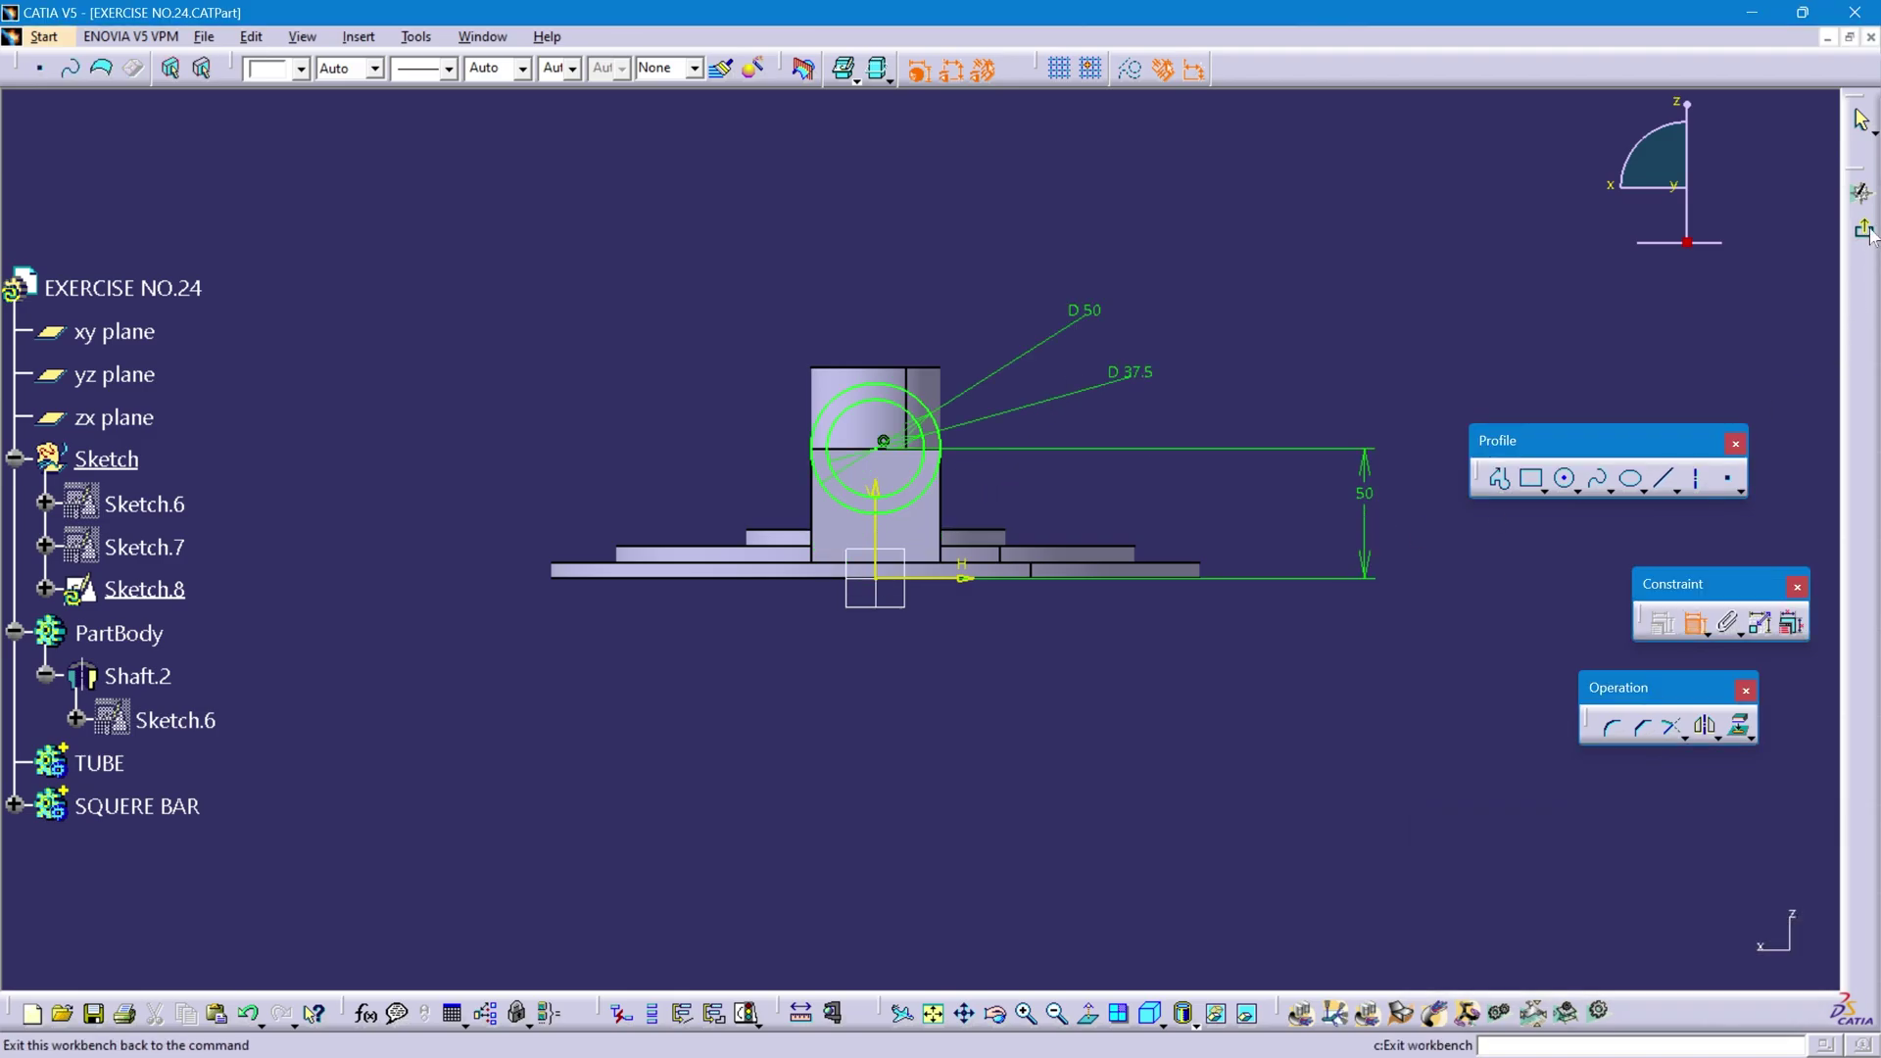
- Exit the sketch and make the TUBE body the work object
{"action": "left_click", "coordinate": [1858, 115]}
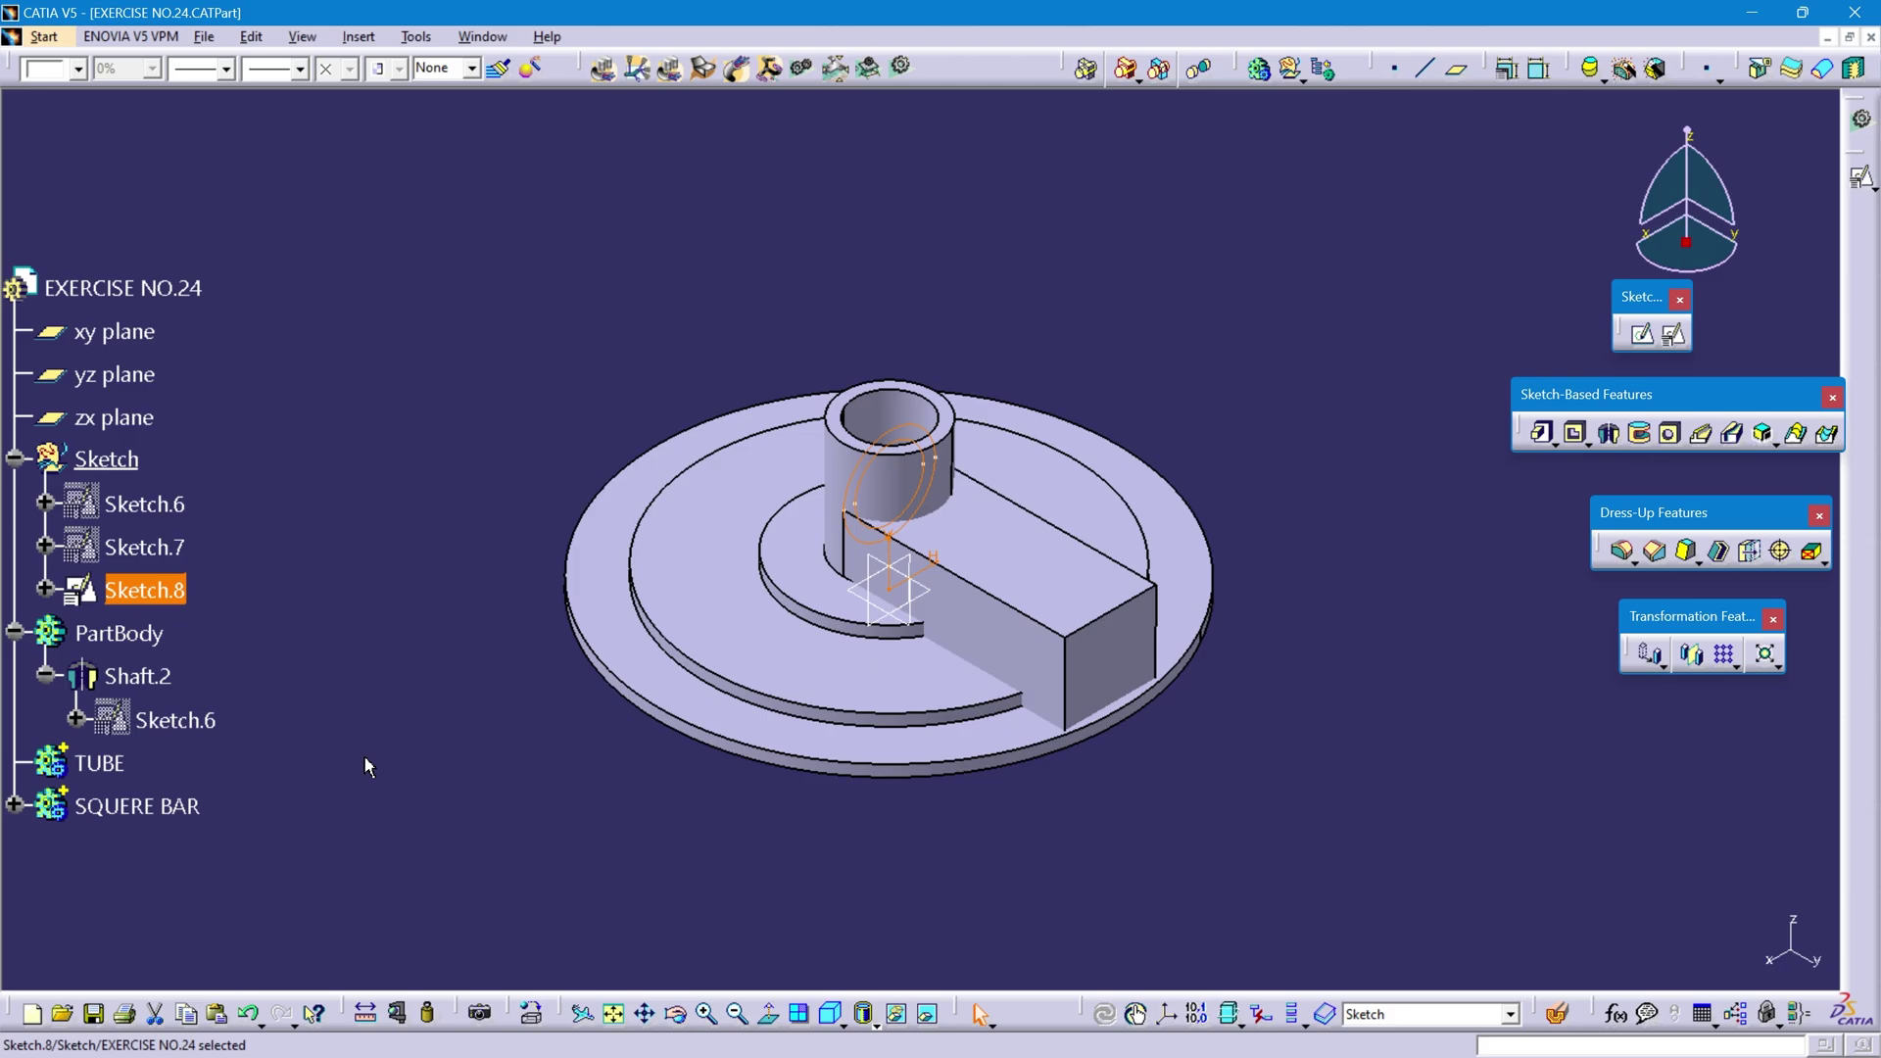
{"action": "left_click", "coordinate": [101, 763]}
{"action": "right_click", "coordinate": [101, 763]}
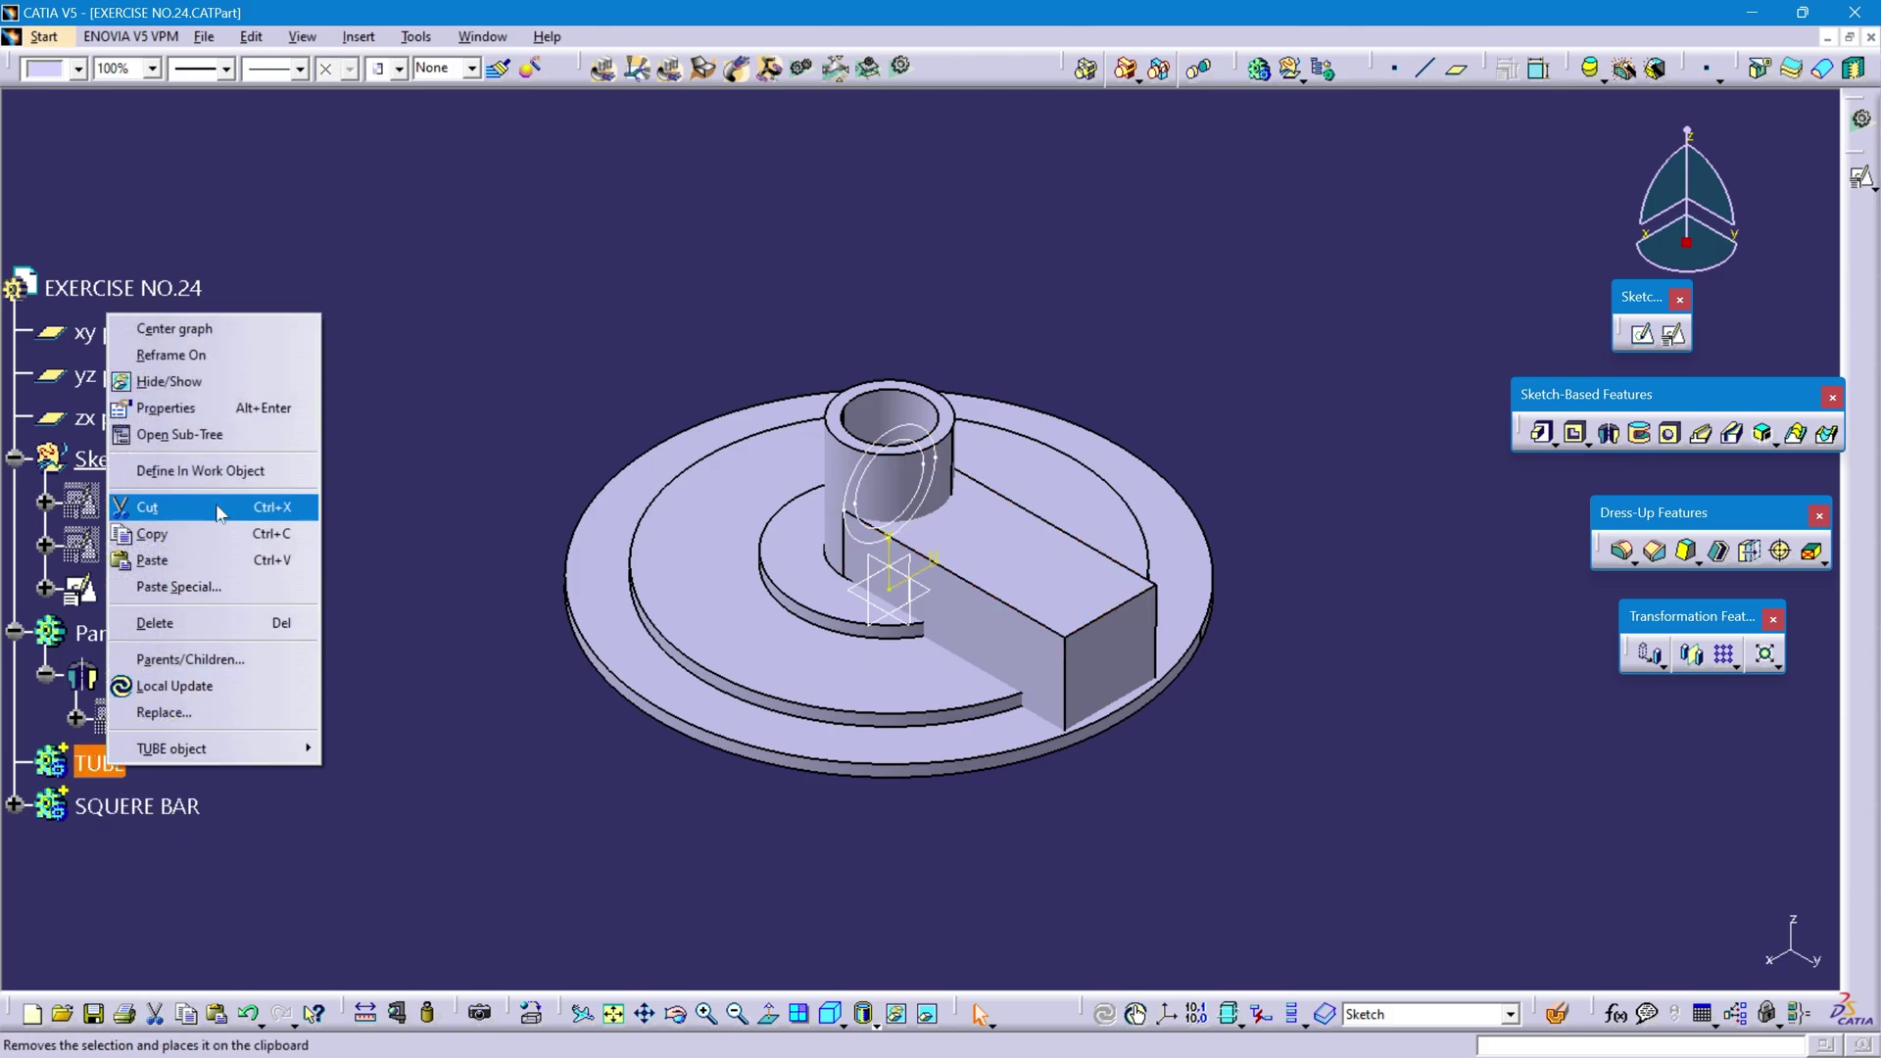
{"action": "left_click", "coordinate": [205, 469]}
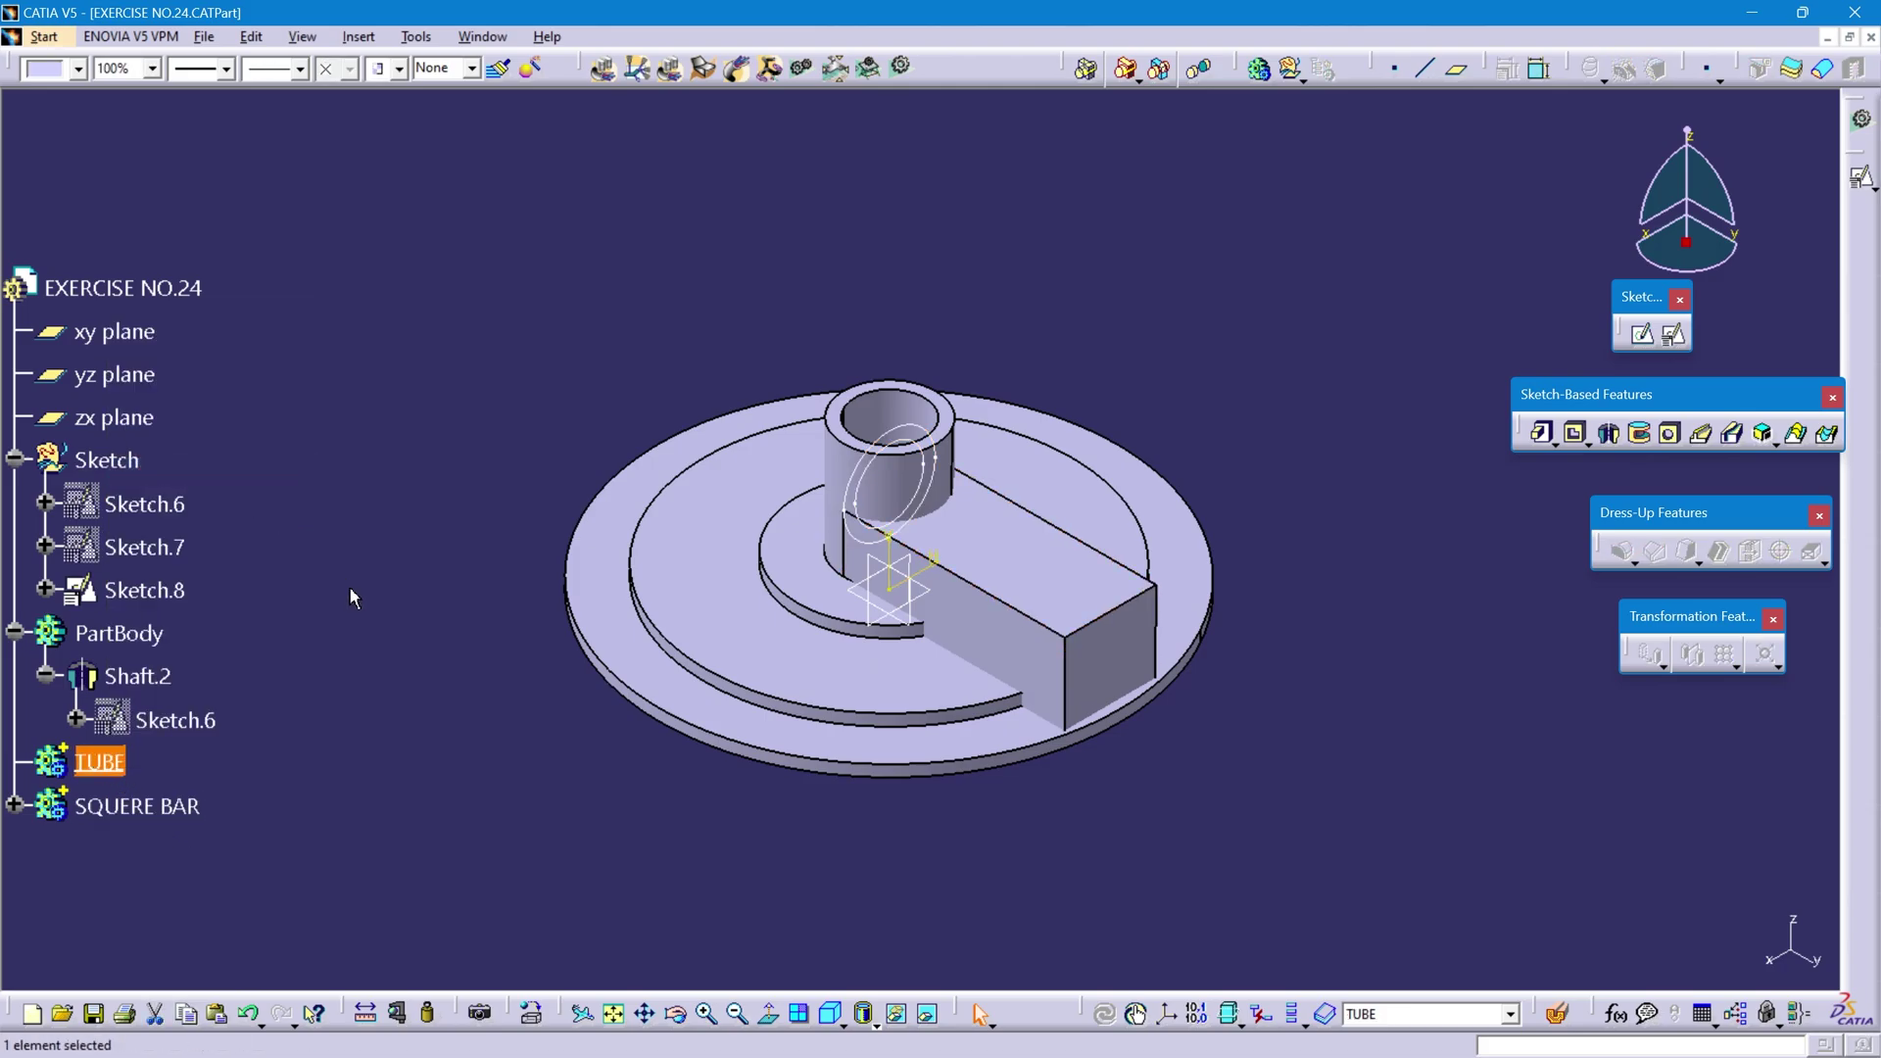
- Pad Sketch.8 150 mm into a hollow tube, then select PartBody
{"action": "left_click", "coordinate": [147, 590]}
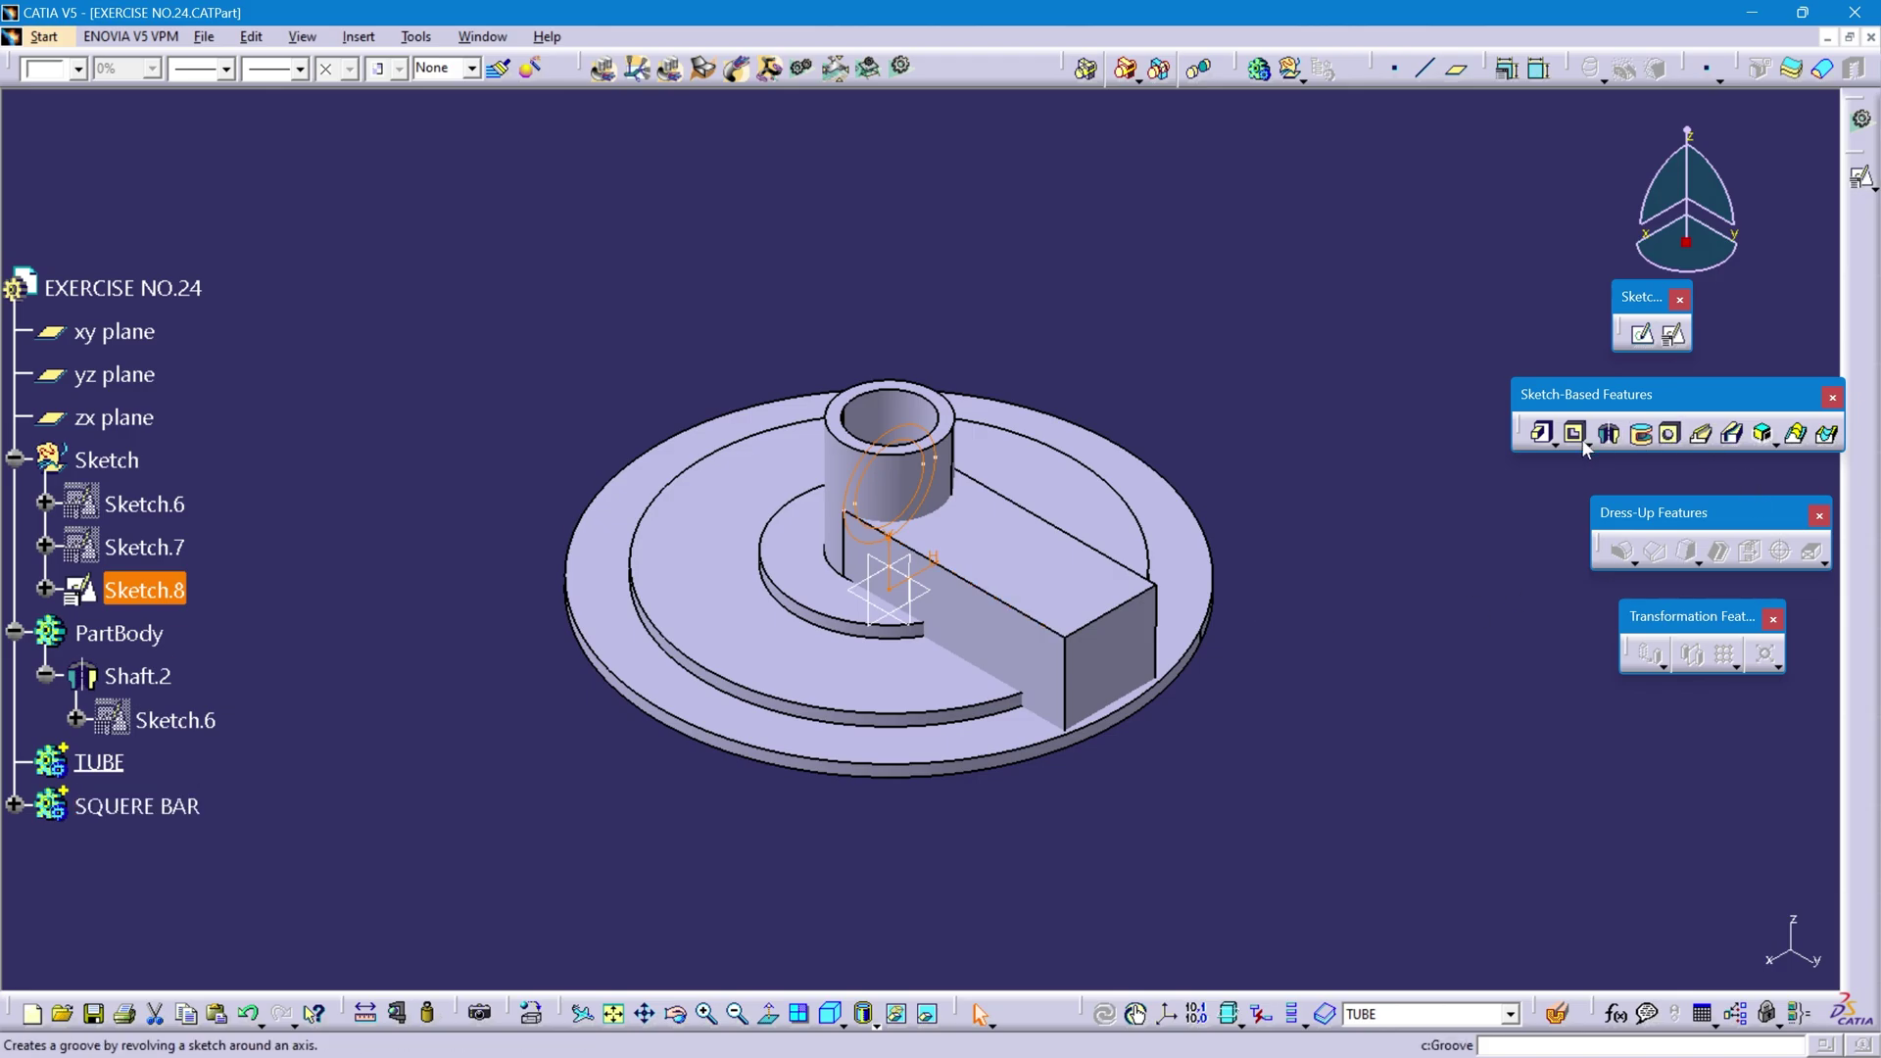
{"action": "left_click", "coordinate": [1540, 436]}
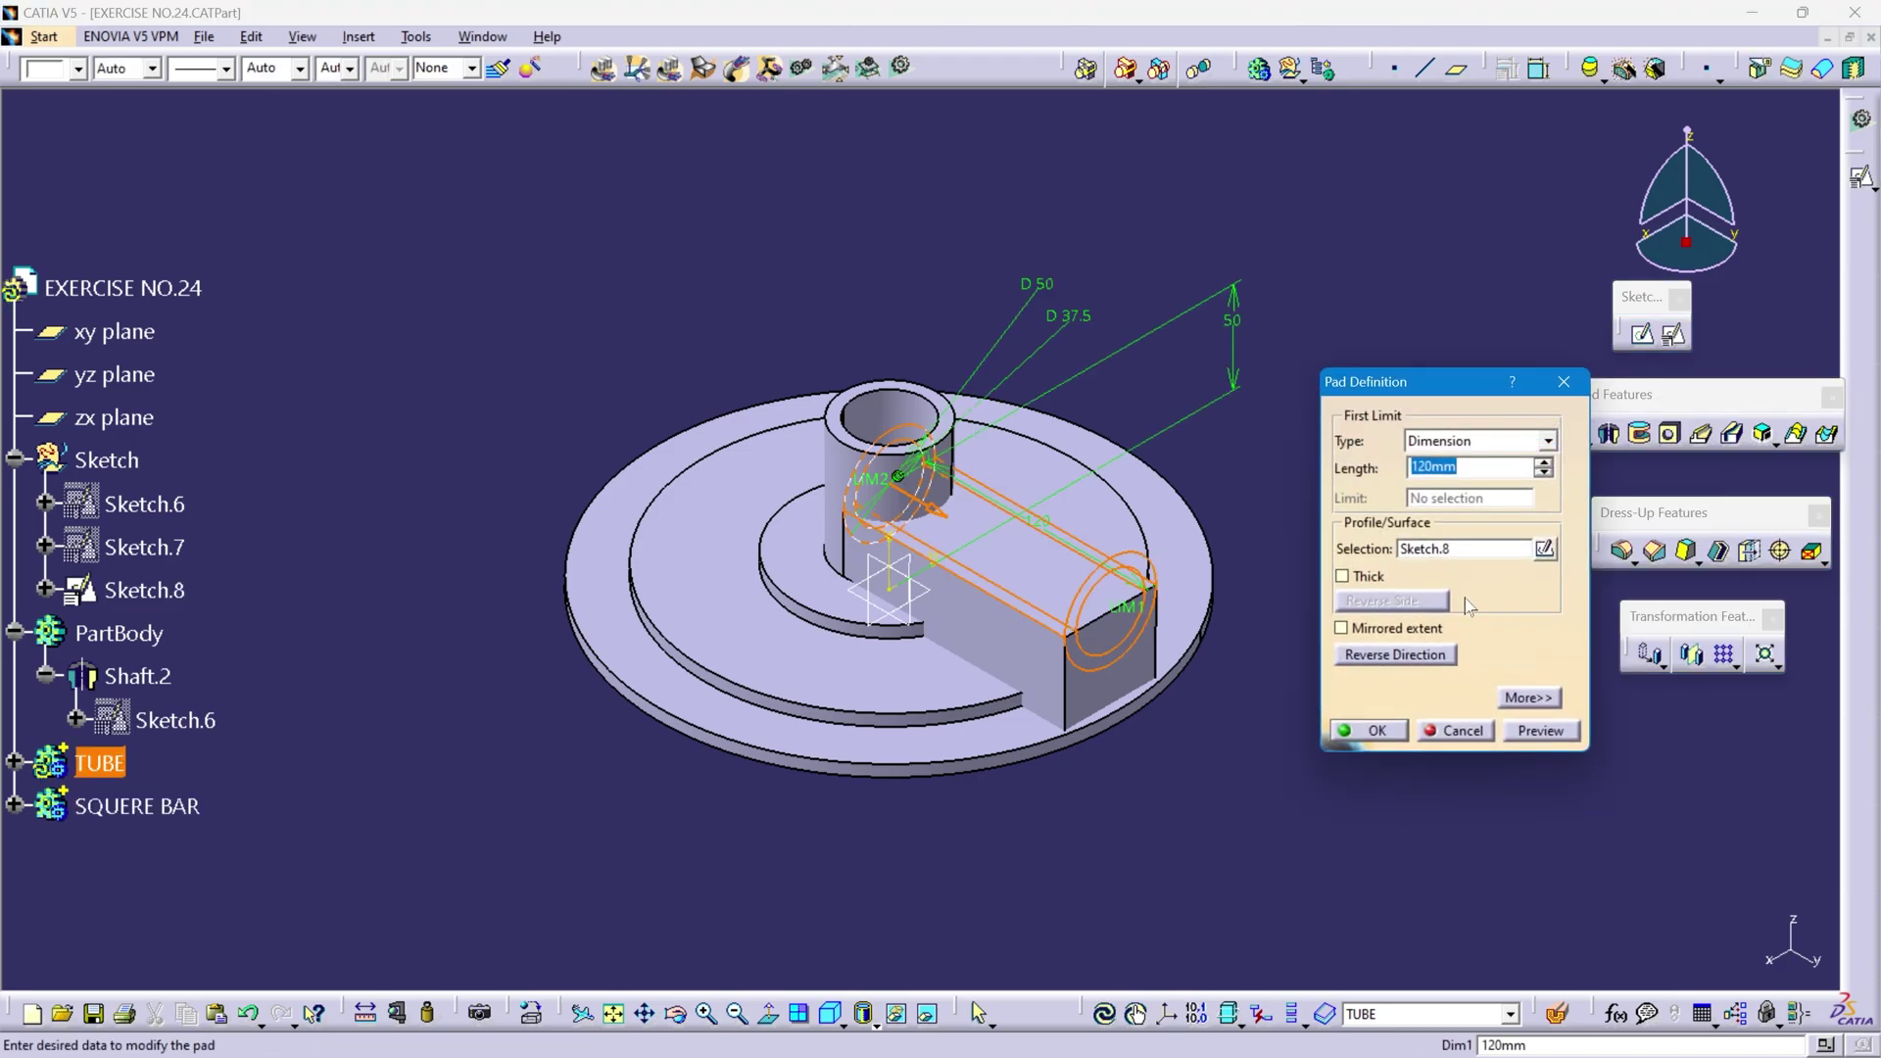
{"action": "type", "text": "150"}
{"action": "key", "text": "Return"}
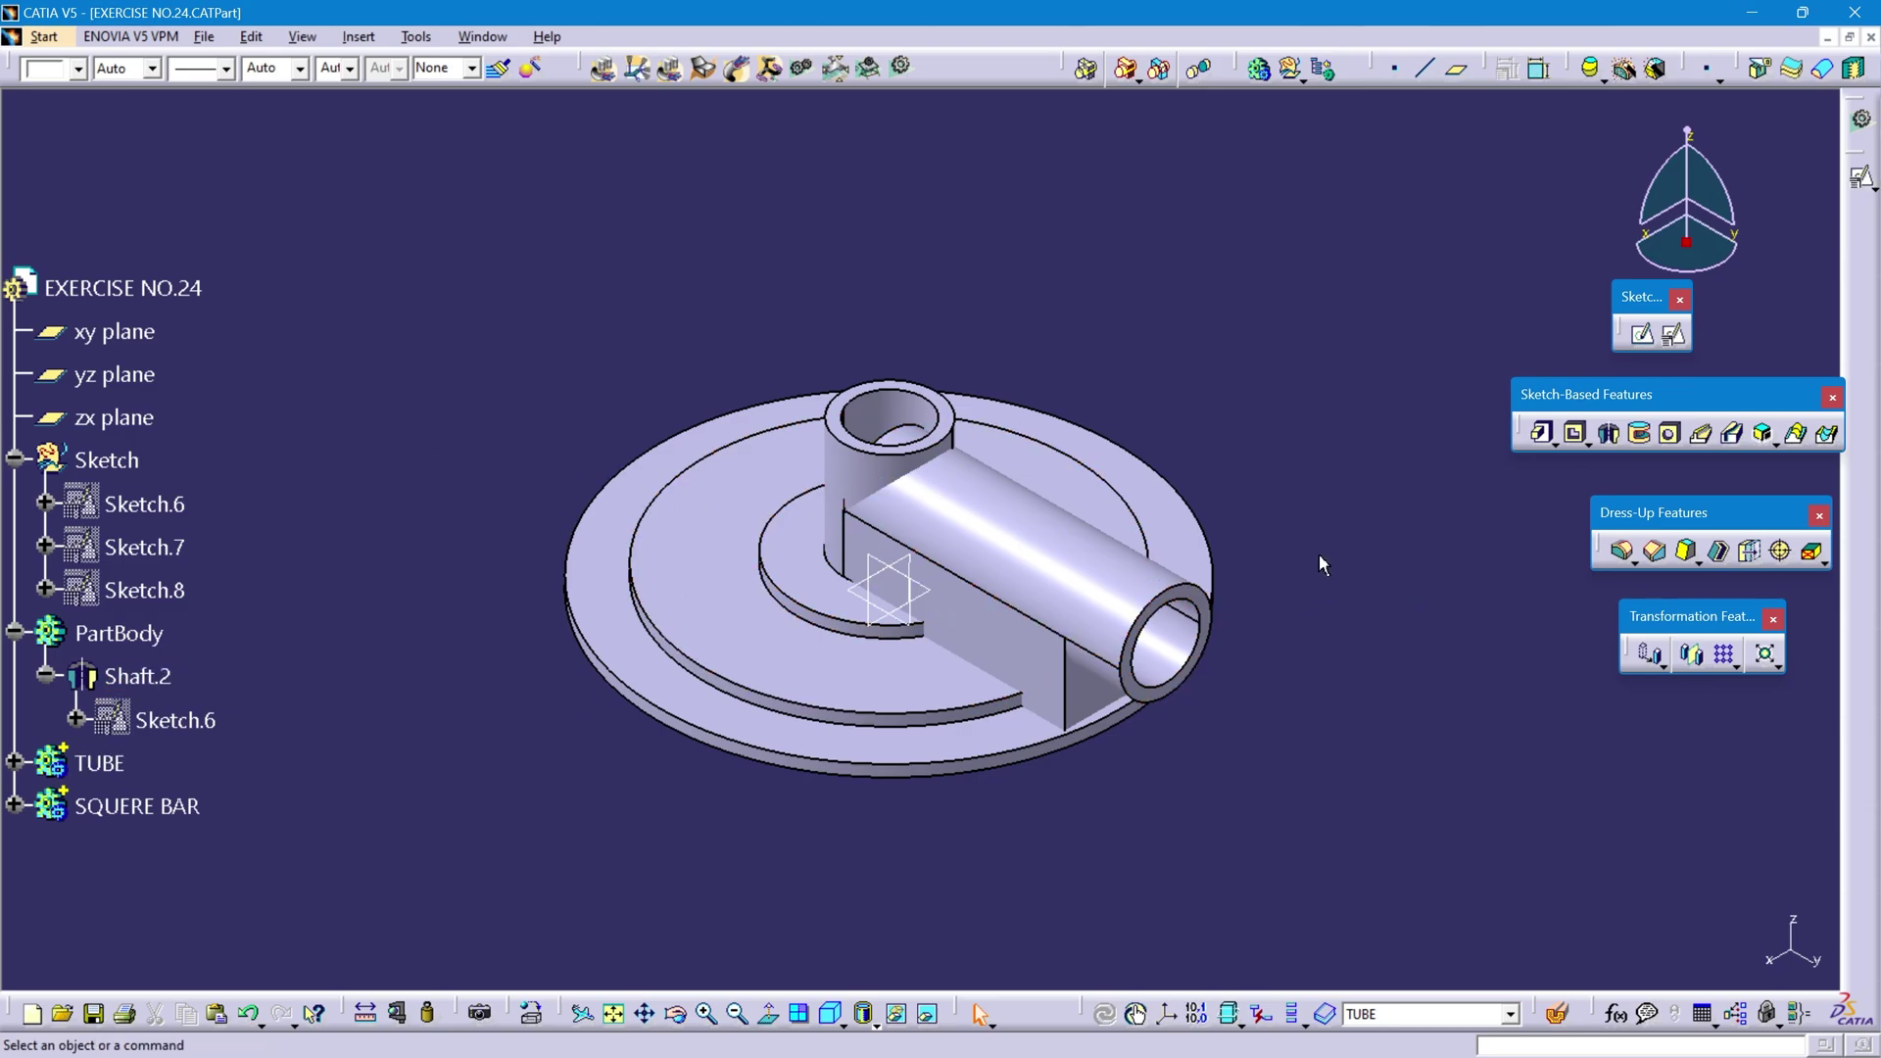
{"action": "left_click", "coordinate": [175, 647]}
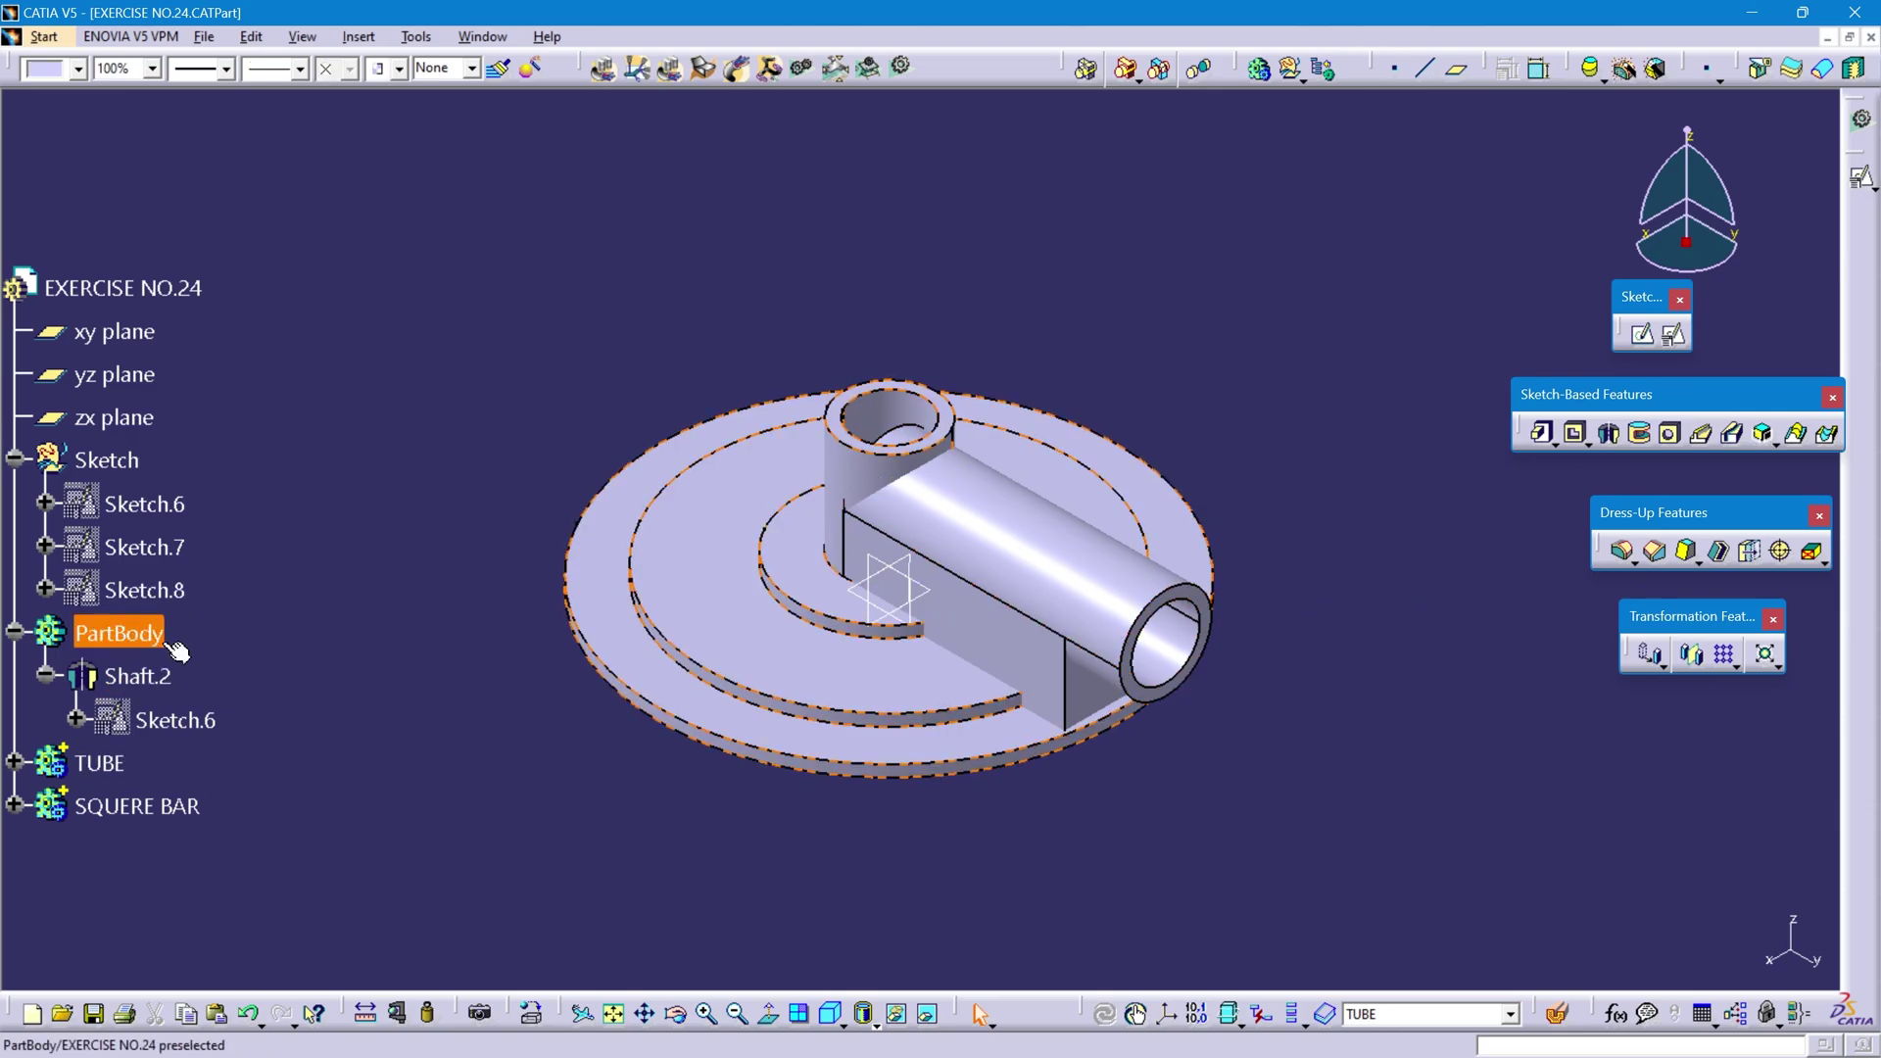
- With PartBody as work object, start a Union Trim of the SQUERE BAR body
{"action": "right_click", "coordinate": [128, 633]}
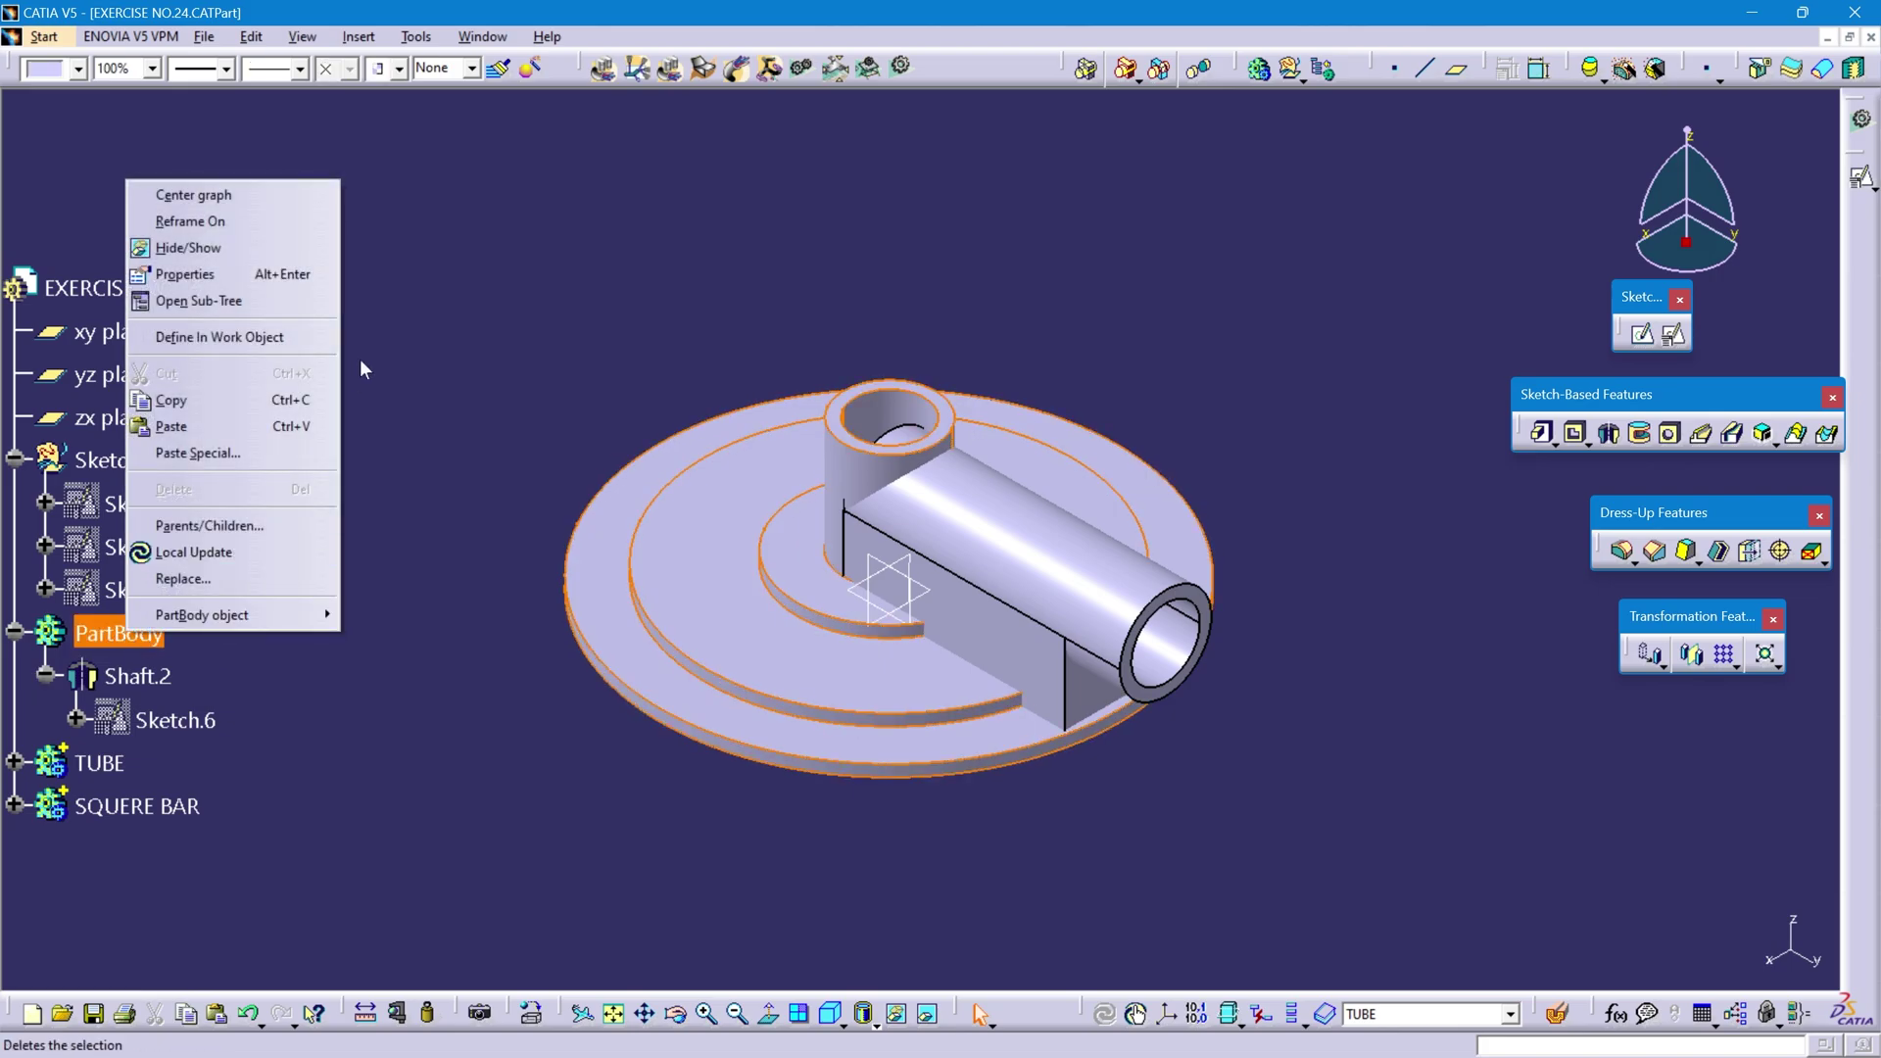
{"action": "left_click", "coordinate": [238, 338]}
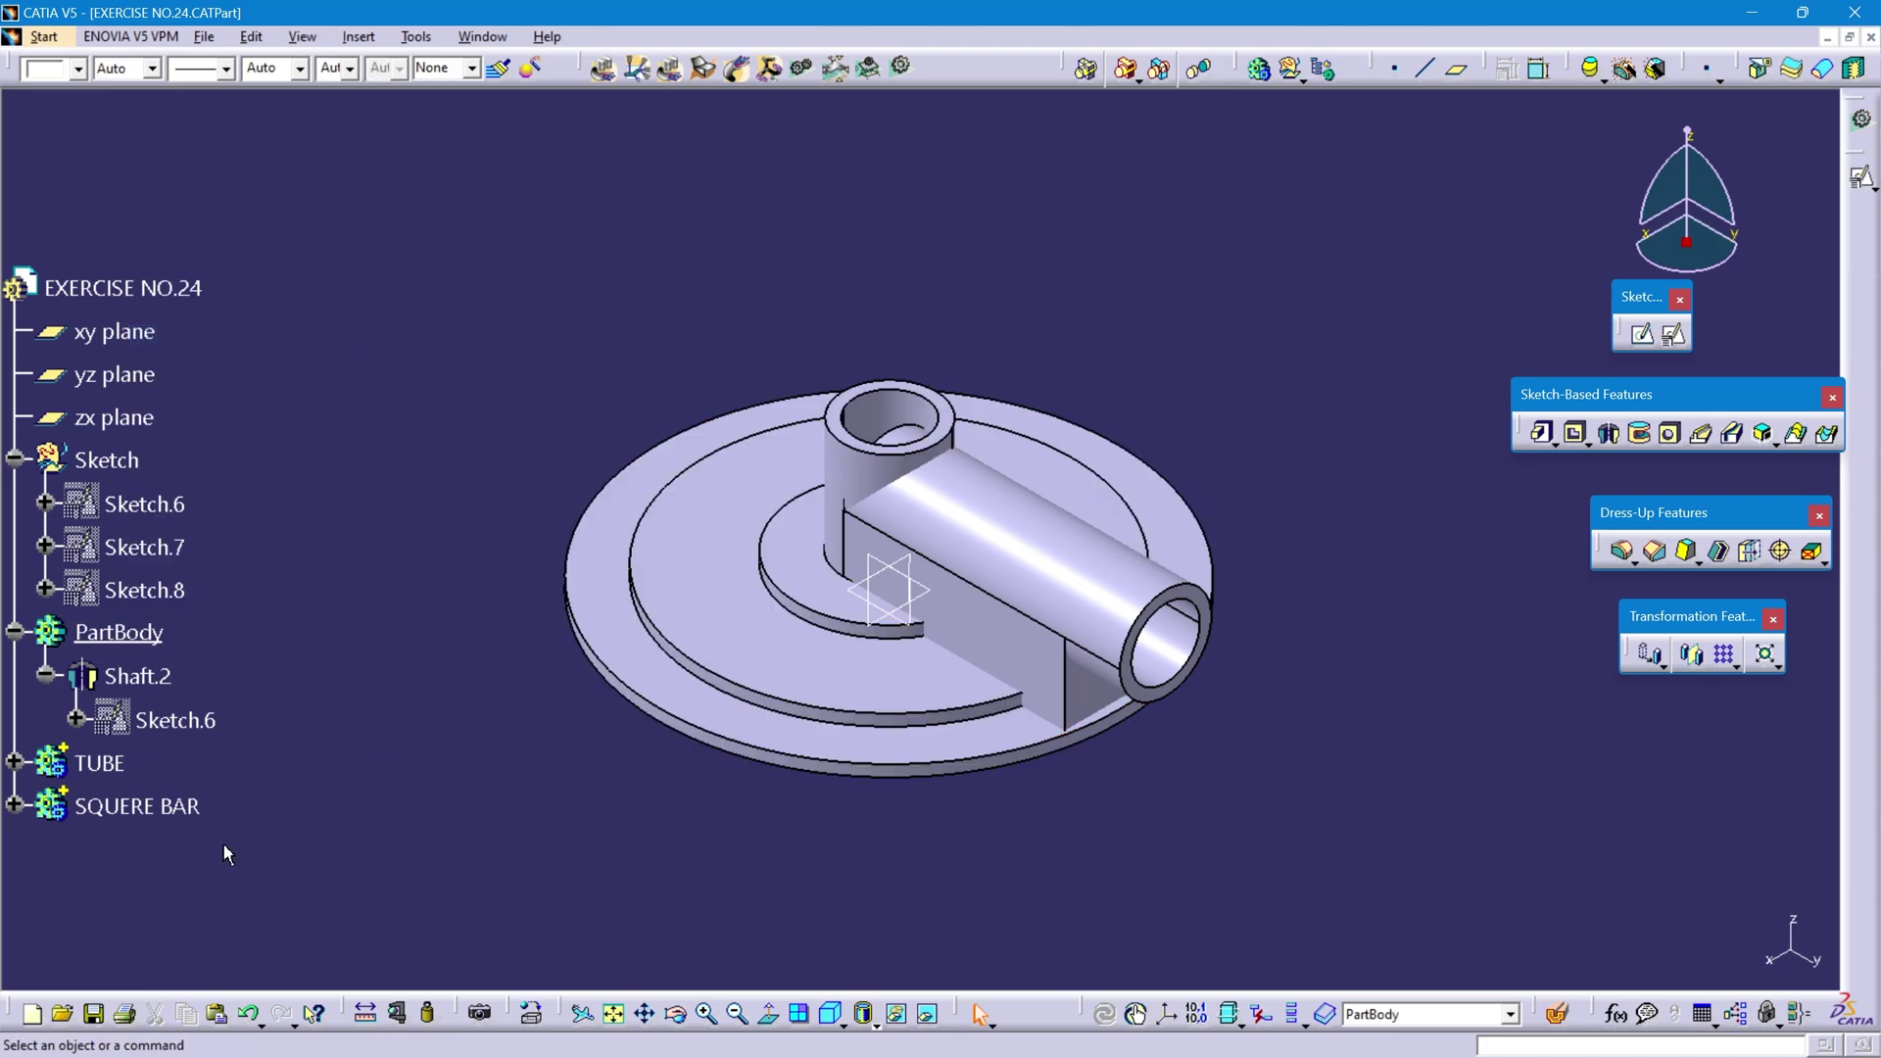
{"action": "left_click", "coordinate": [125, 817]}
{"action": "left_click", "coordinate": [359, 37]}
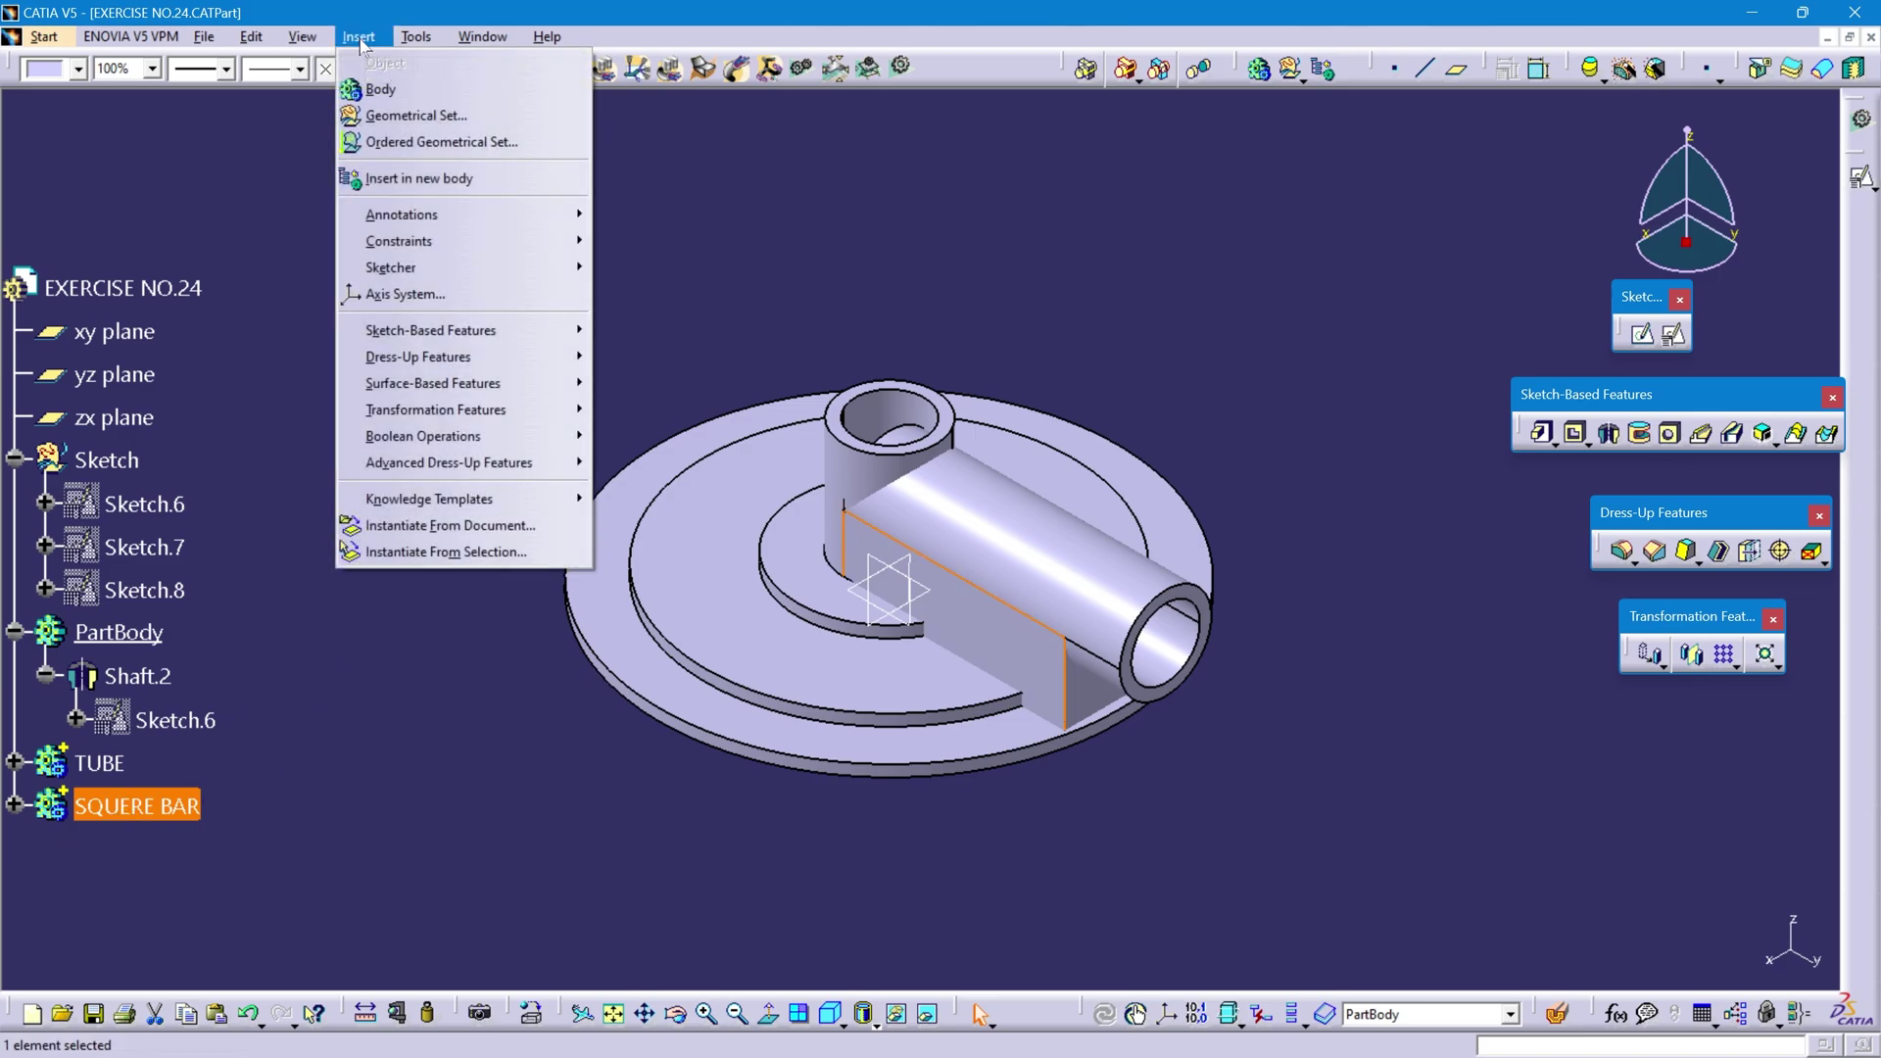
{"action": "mouse_move", "coordinate": [542, 438]}
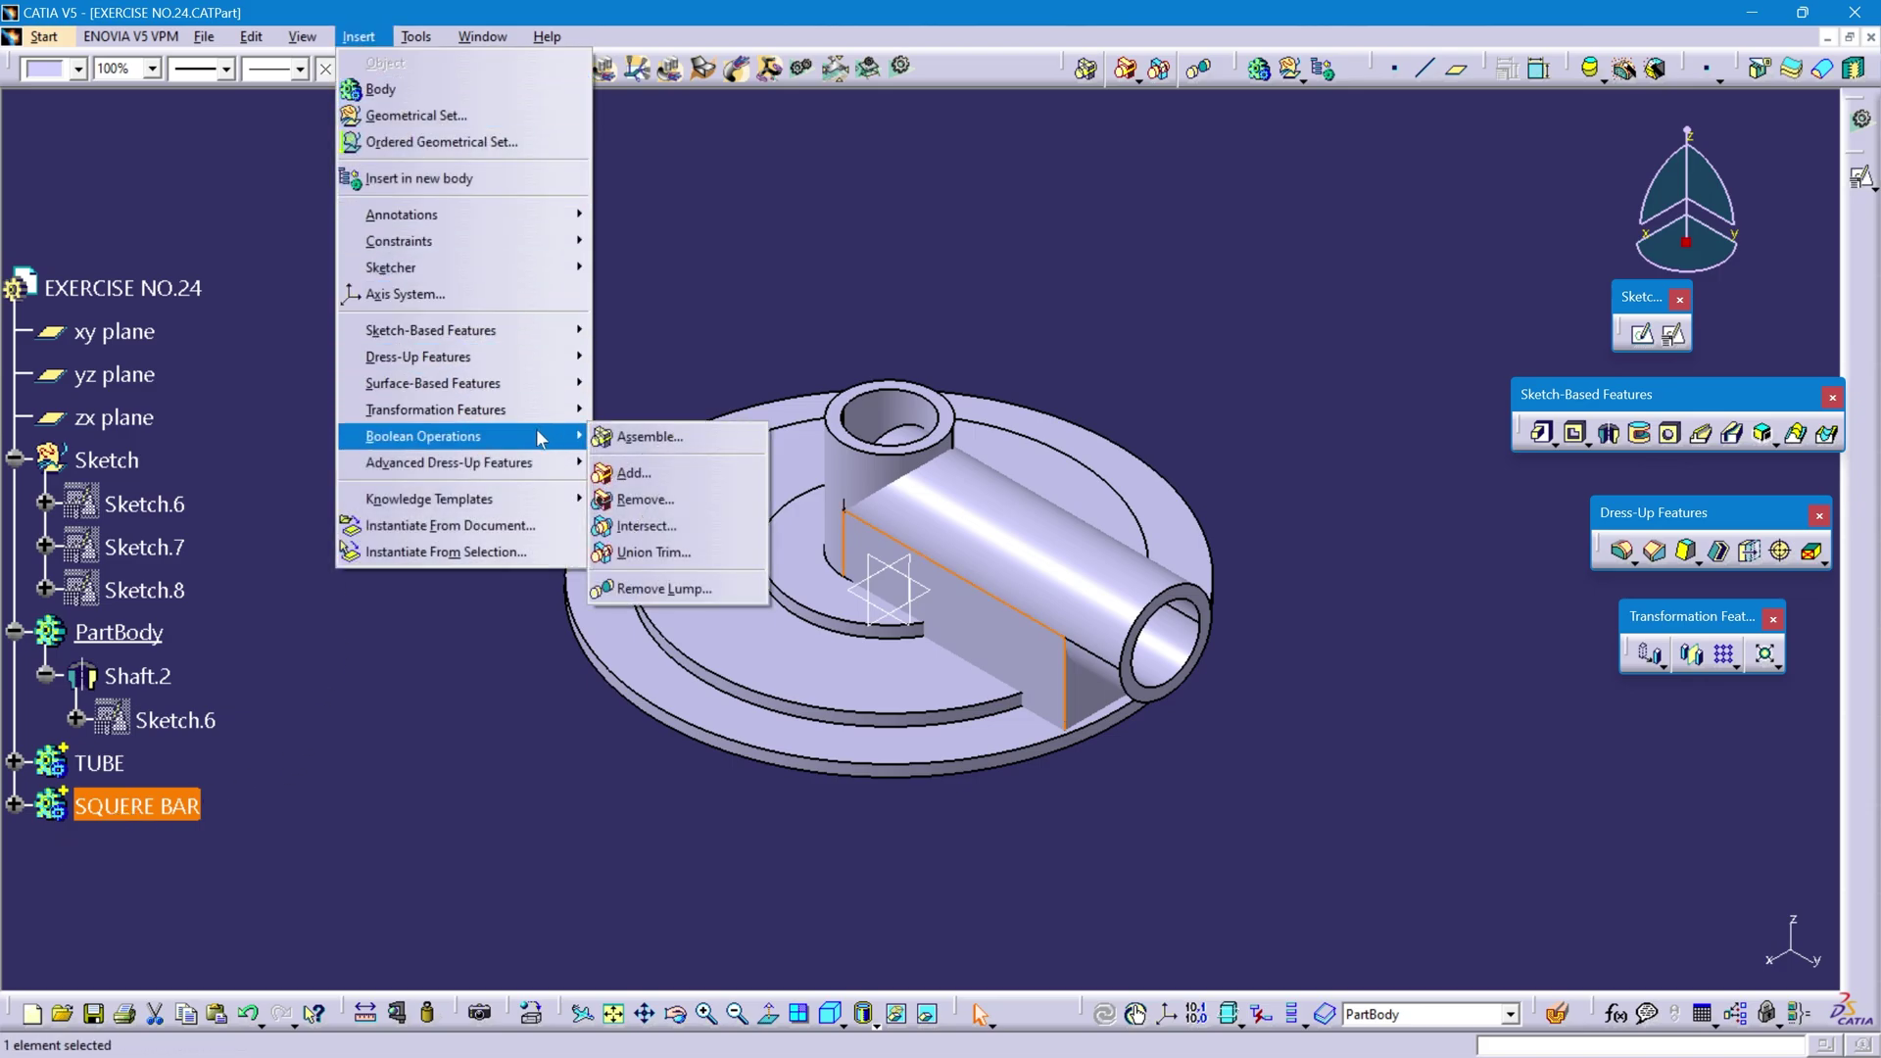
{"action": "left_click", "coordinate": [674, 554]}
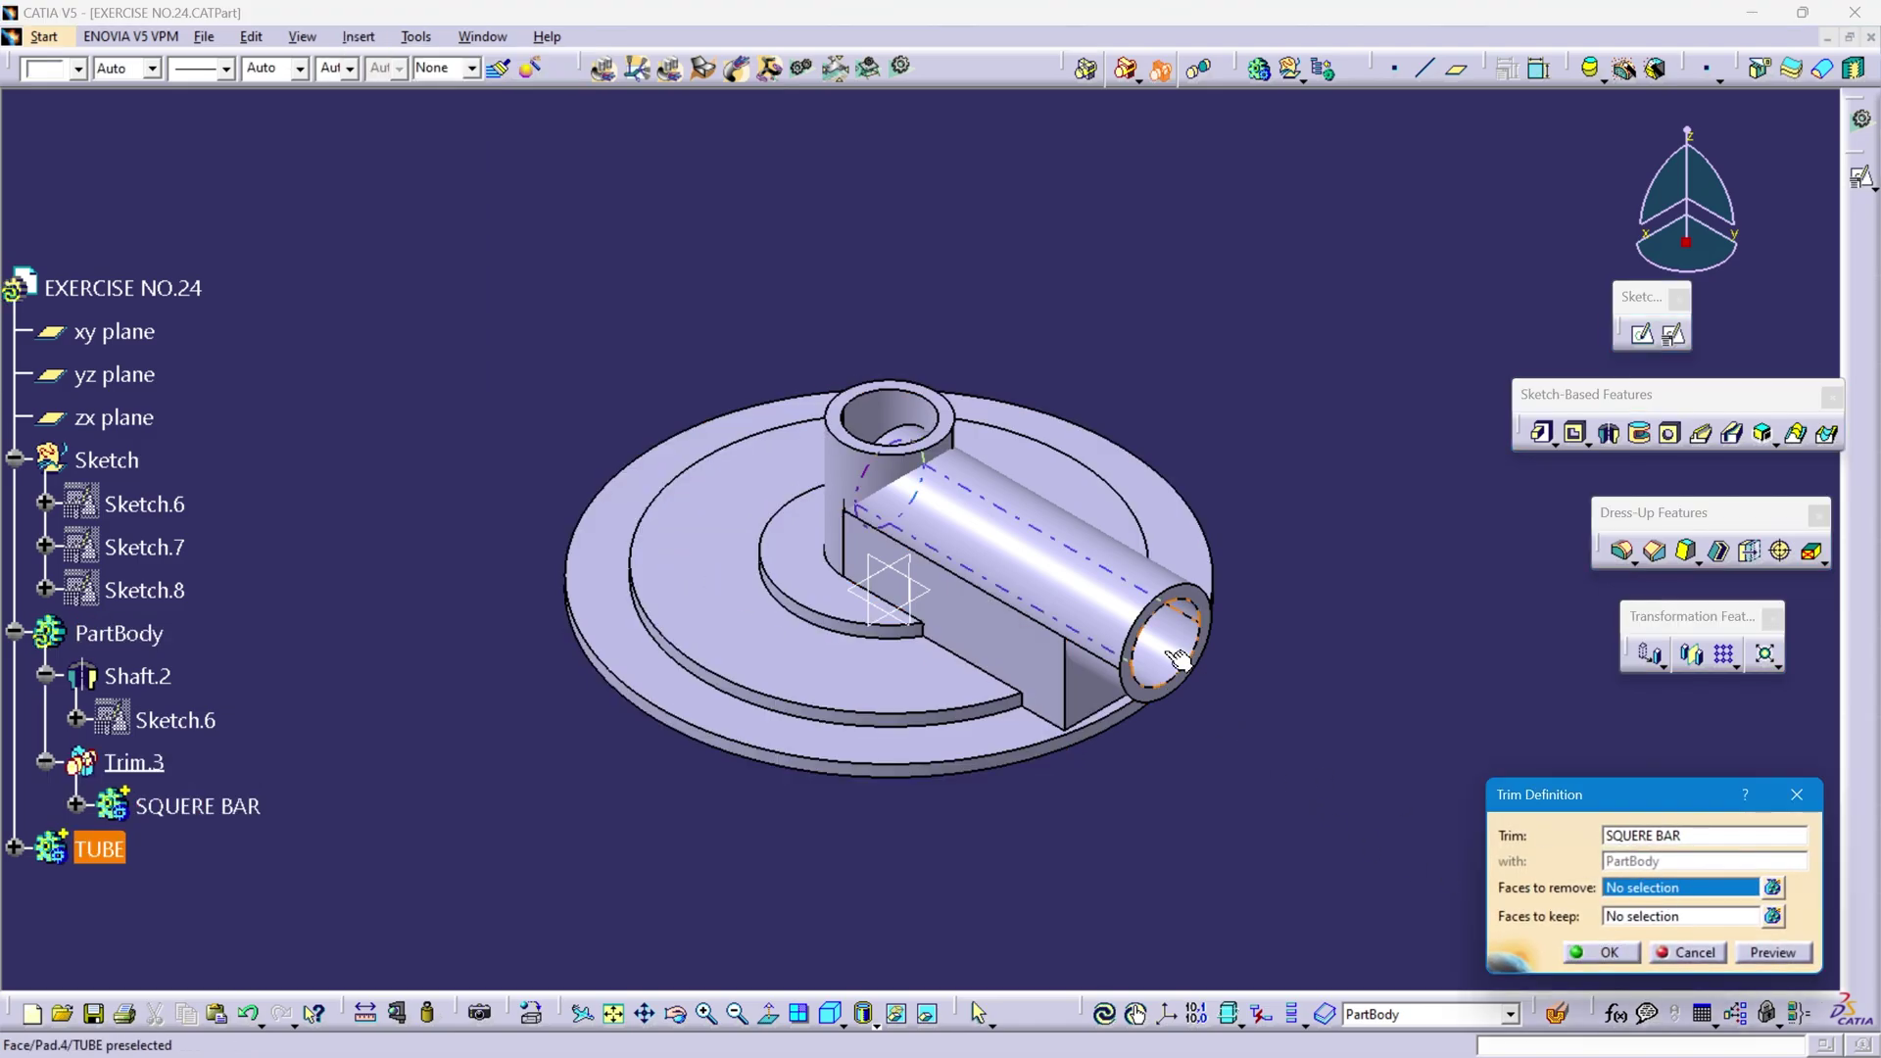
- Remove the half-disc face Pad.3\Face.11 and confirm the square bar trim as Trim.3
{"action": "middle_click_drag", "start_coordinate": [907, 511], "coordinate": [1050, 588]}
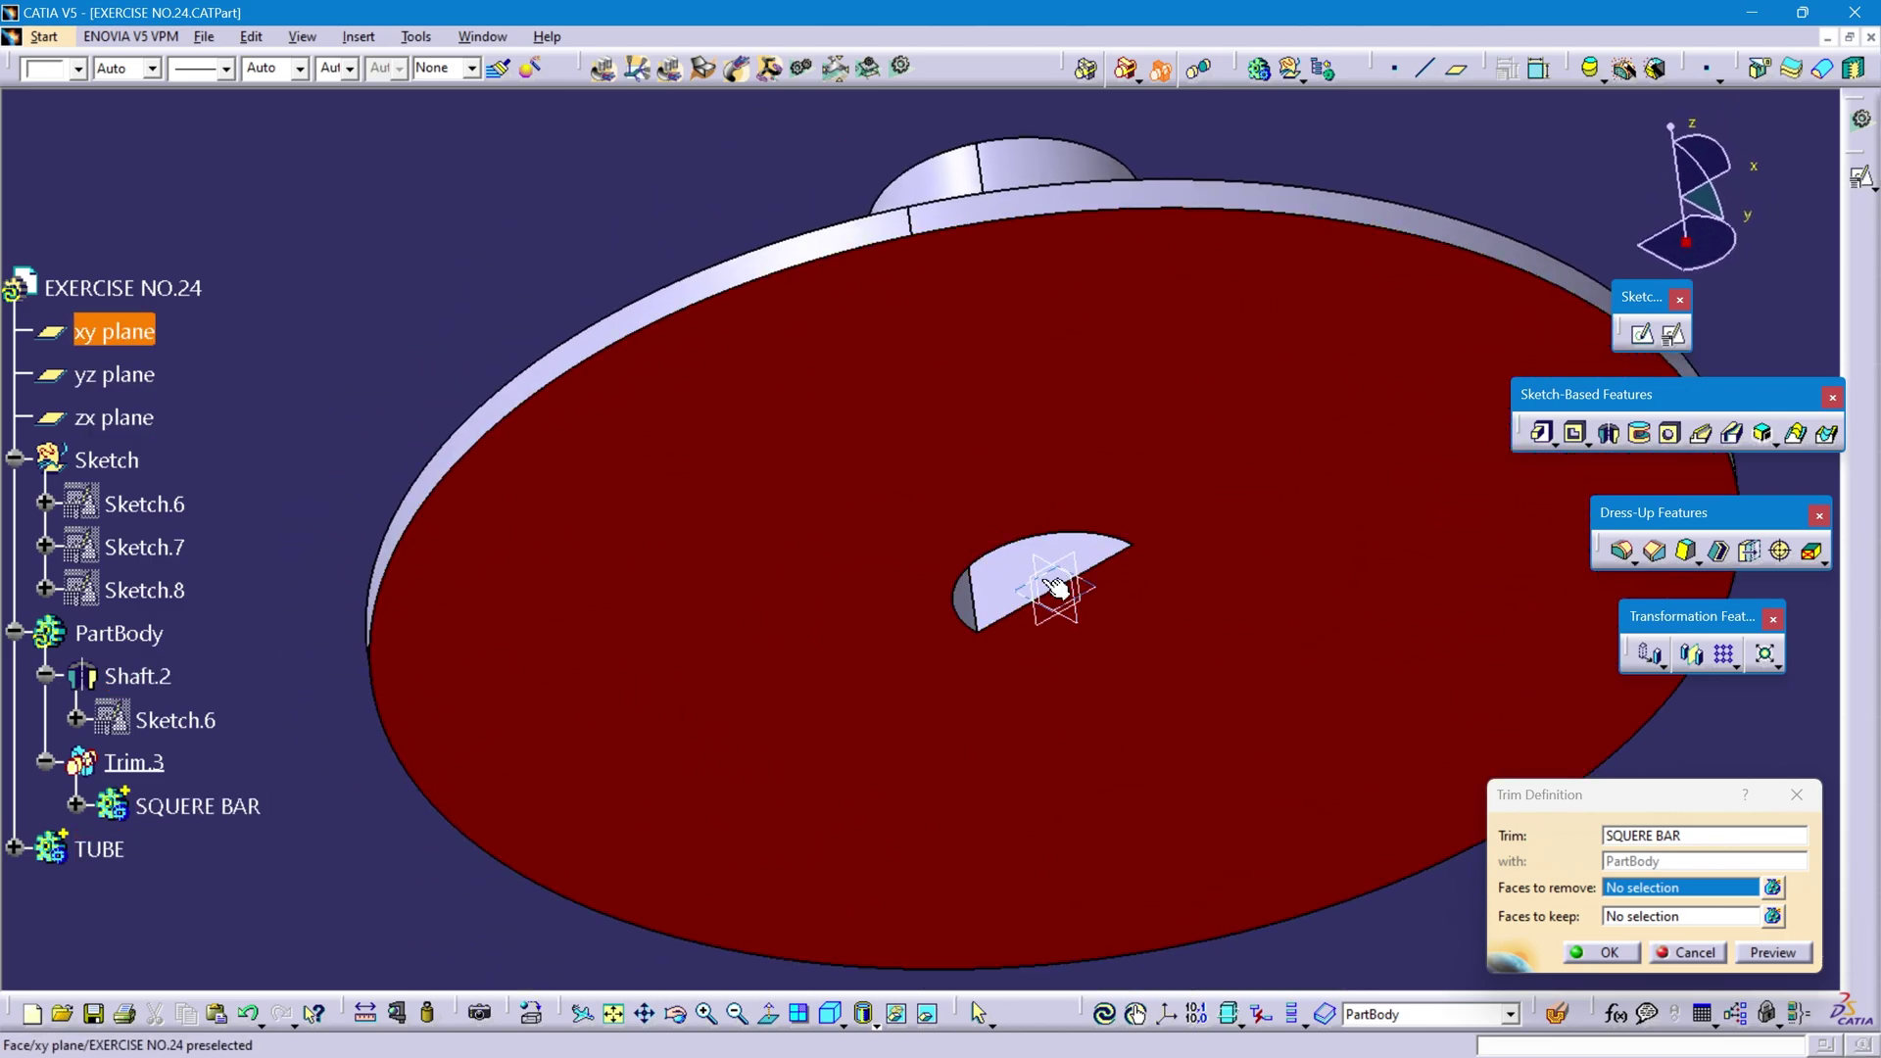
{"action": "left_click", "coordinate": [999, 589]}
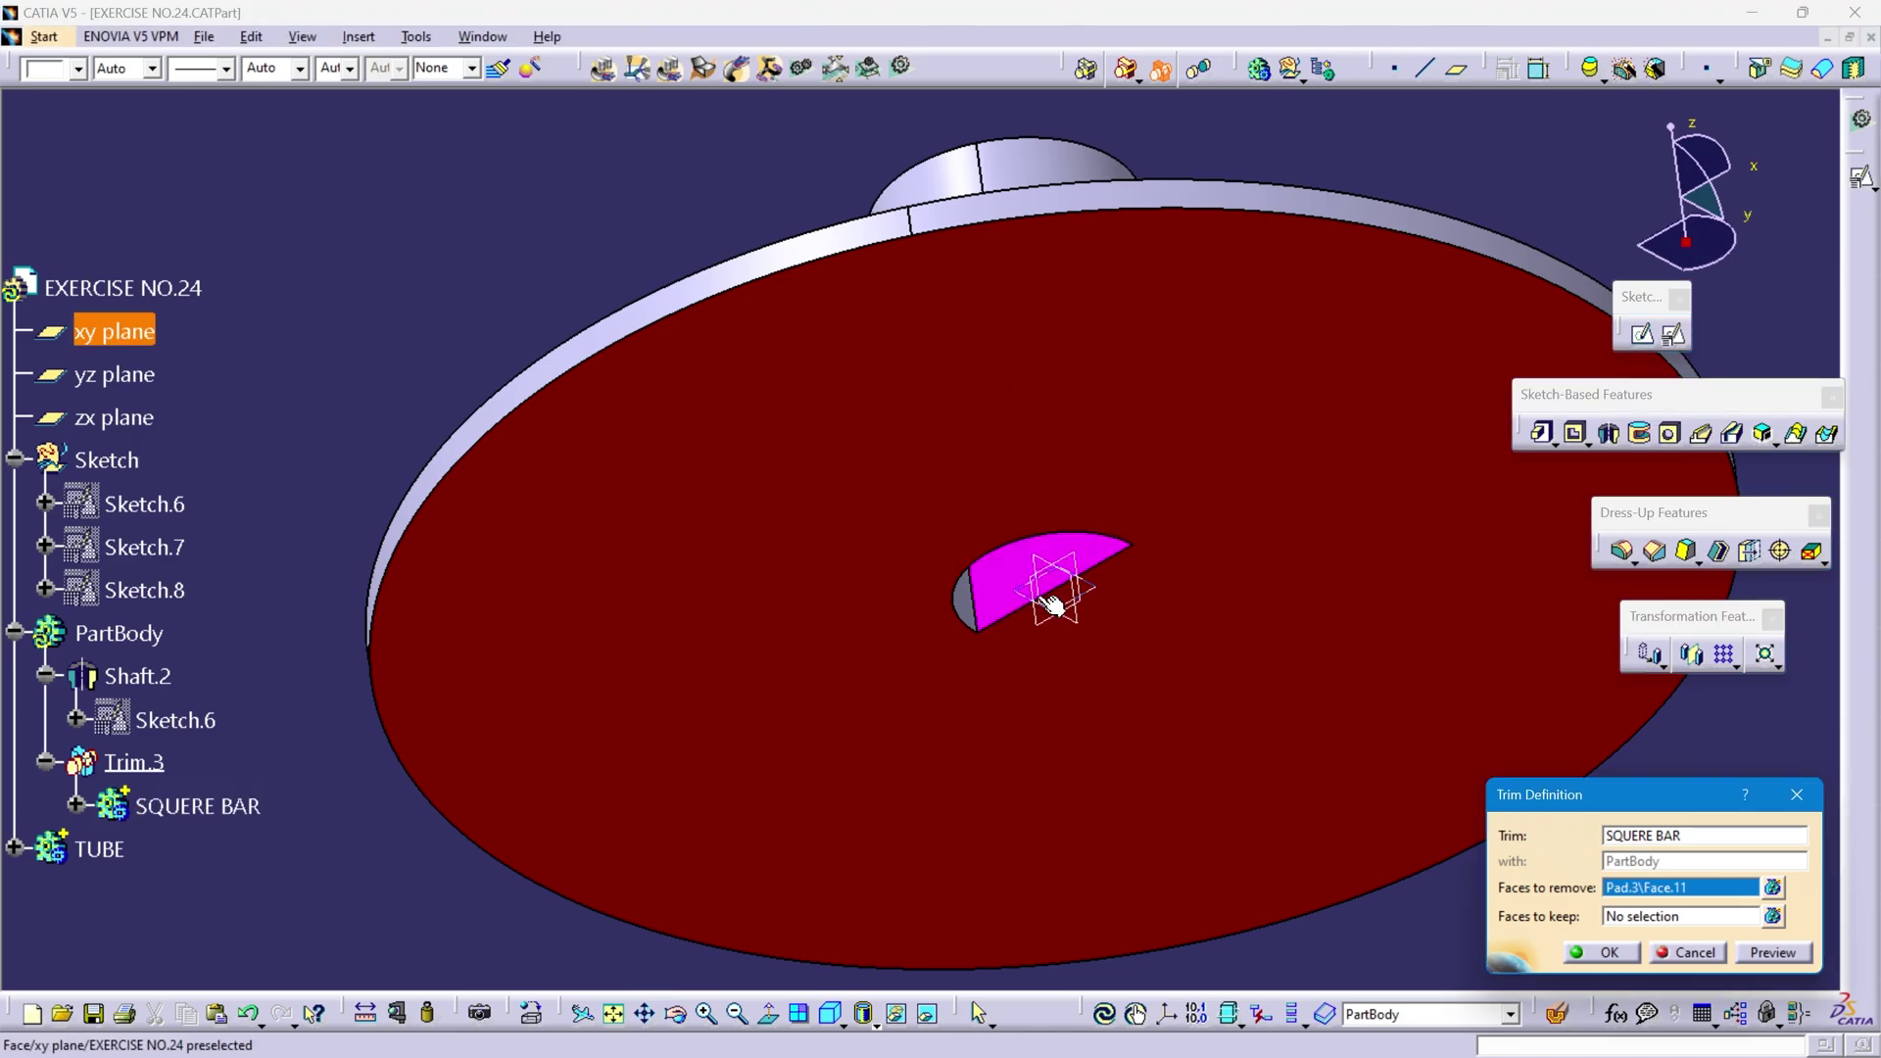
{"action": "left_click", "coordinate": [1792, 958]}
{"action": "left_click", "coordinate": [1607, 955]}
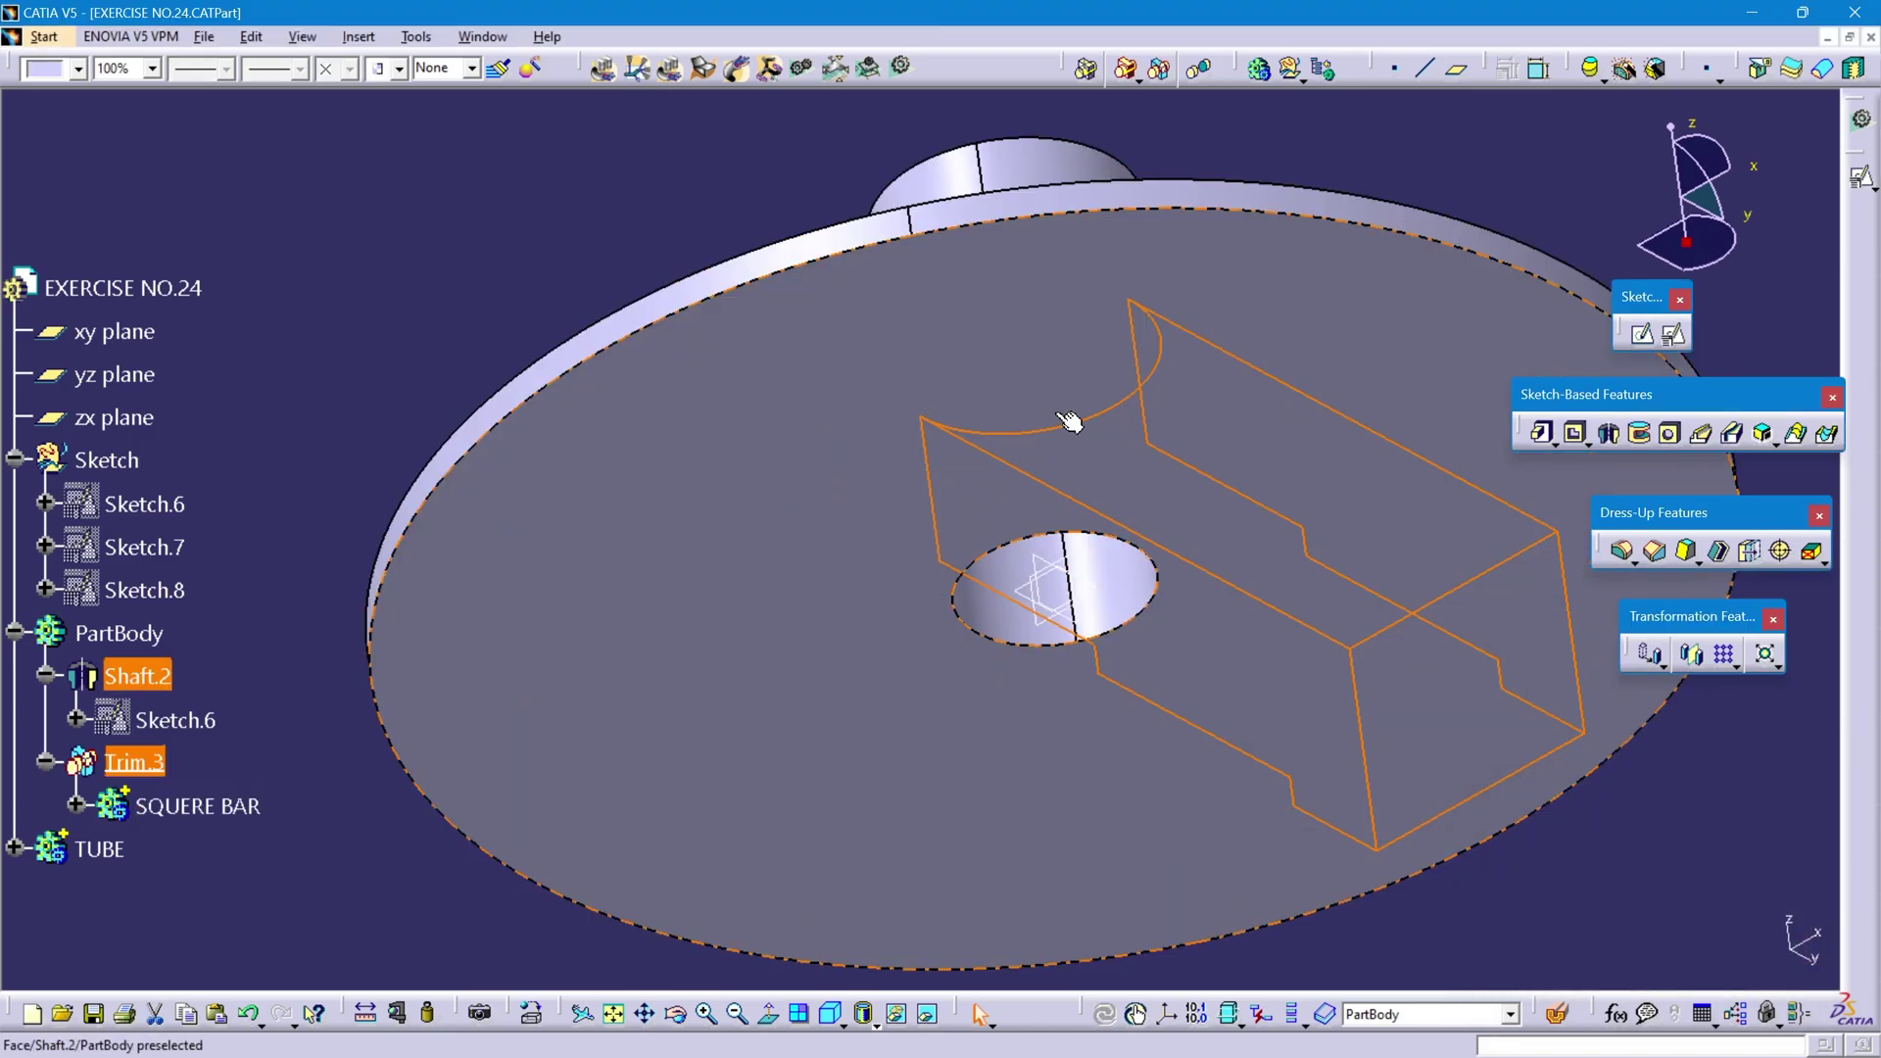
{"action": "middle_click_drag", "start_coordinate": [1071, 411], "coordinate": [881, 724]}
- With PartBody as work object, start a Union Trim of the TUBE body
{"action": "left_click", "coordinate": [497, 350]}
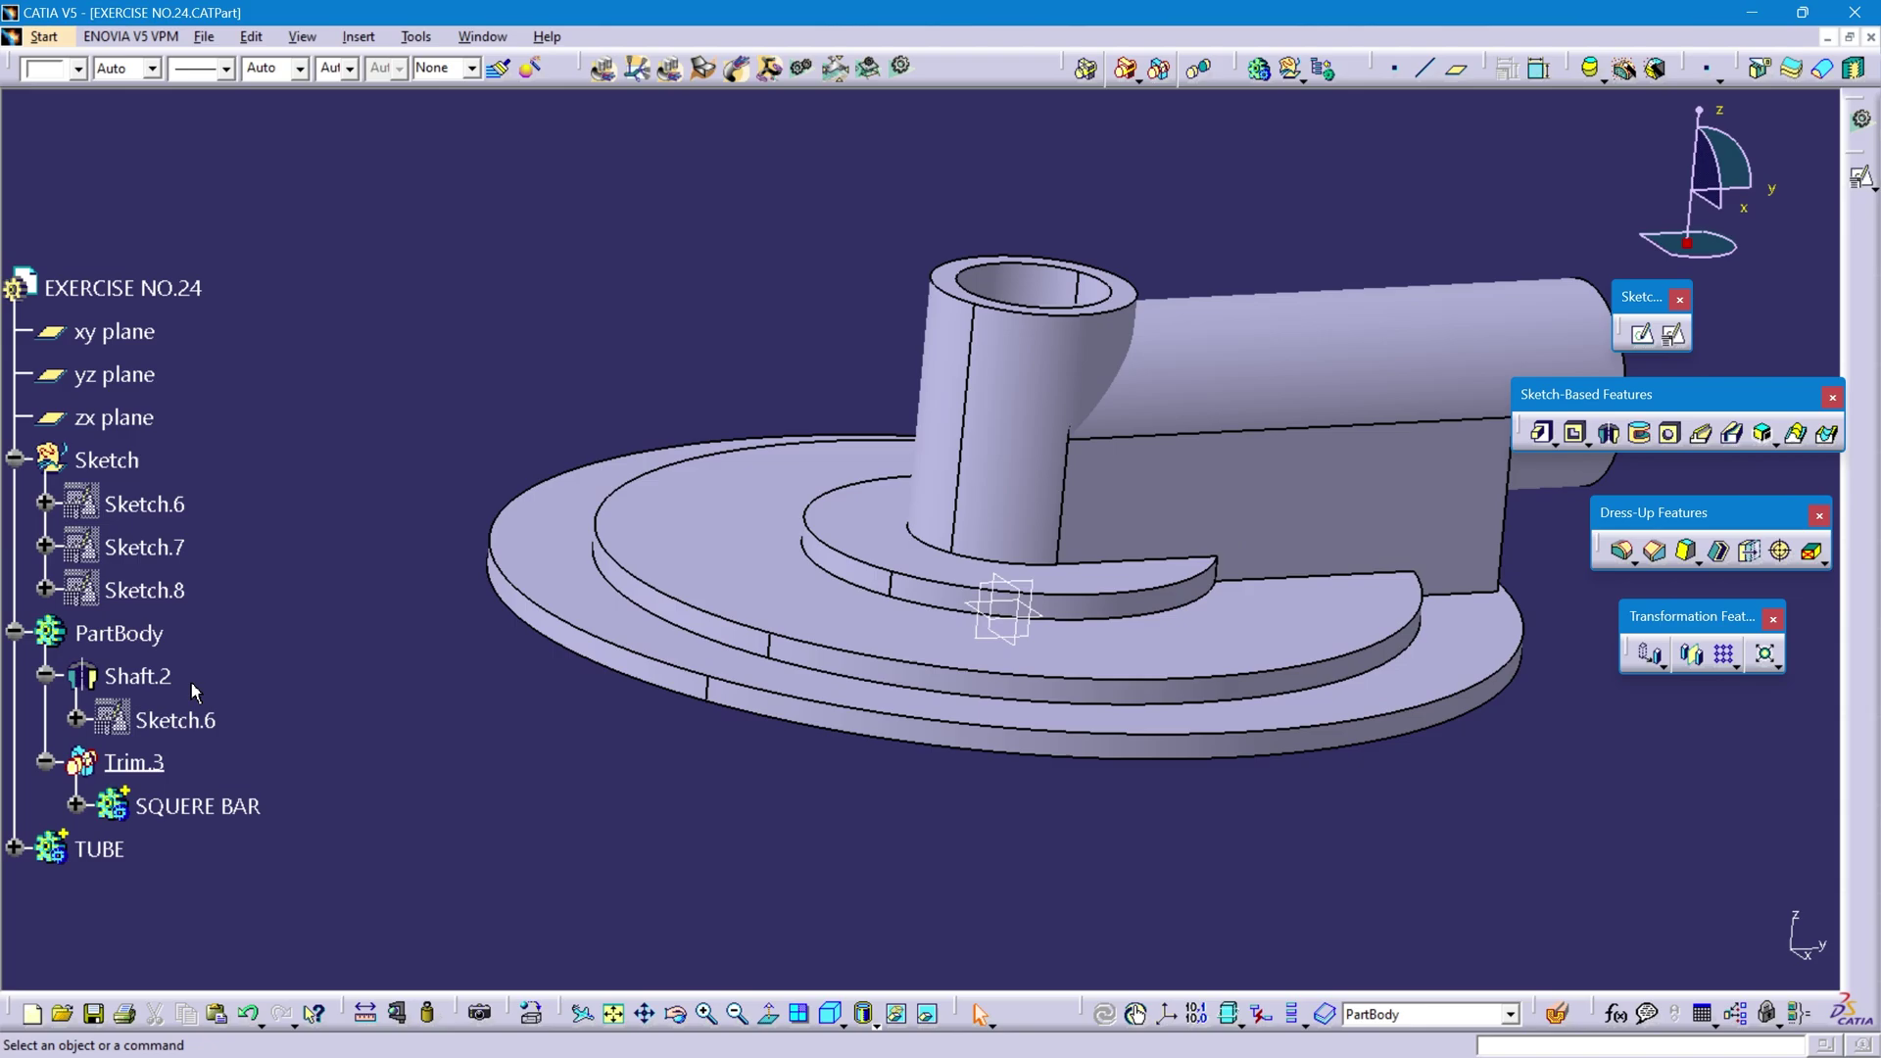
{"action": "right_click", "coordinate": [149, 638]}
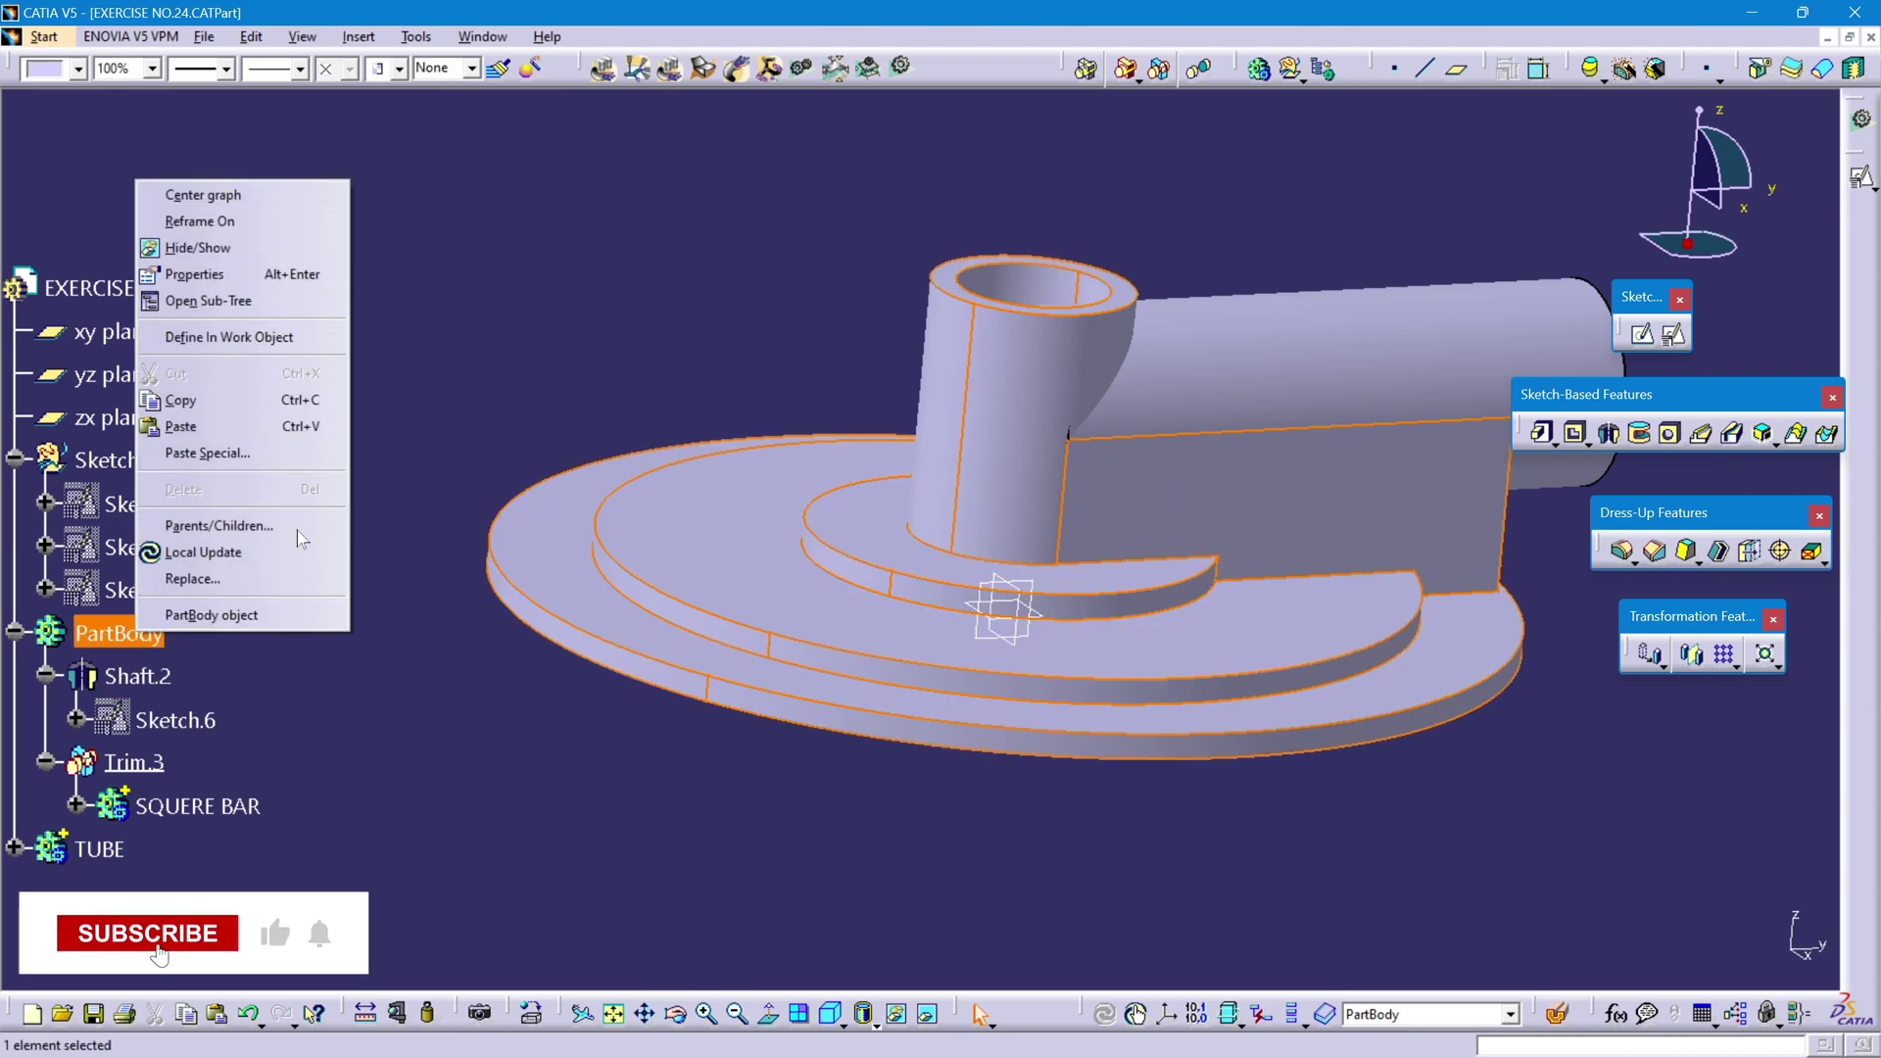
{"action": "left_click", "coordinate": [225, 339]}
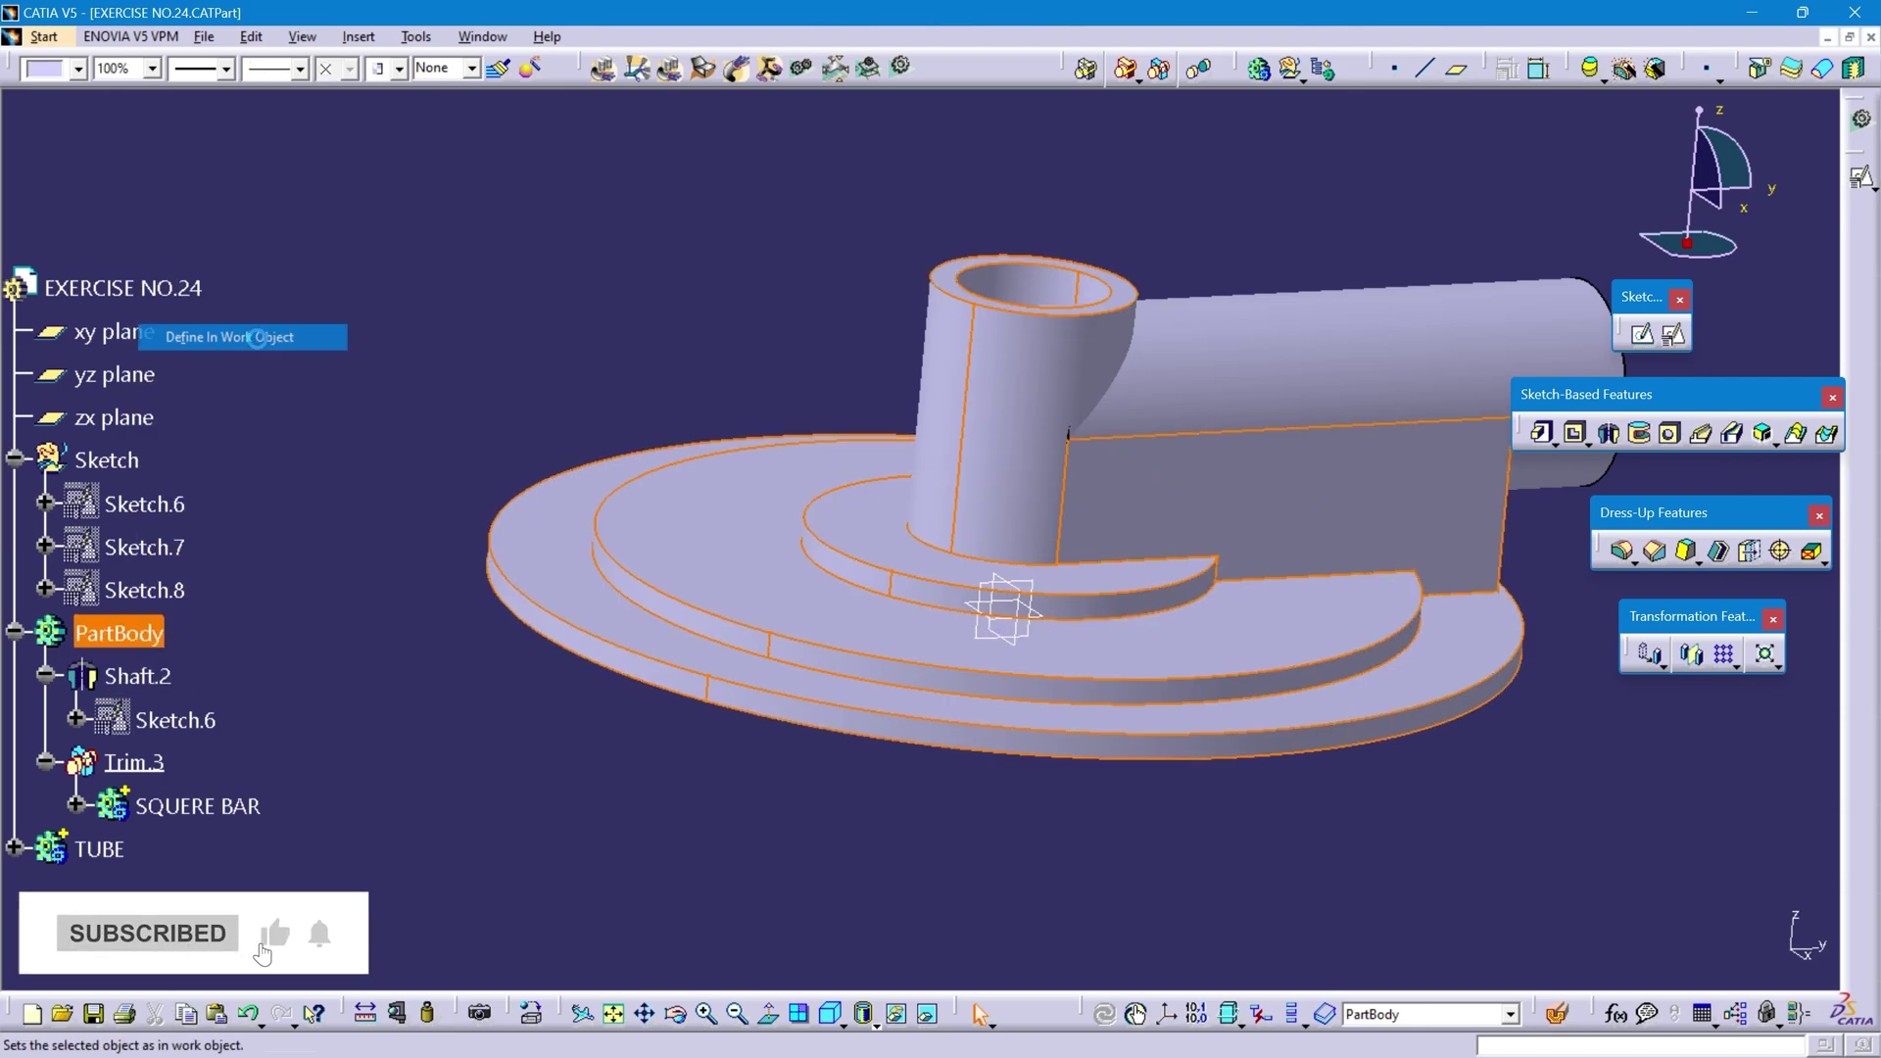
{"action": "left_click", "coordinate": [111, 860]}
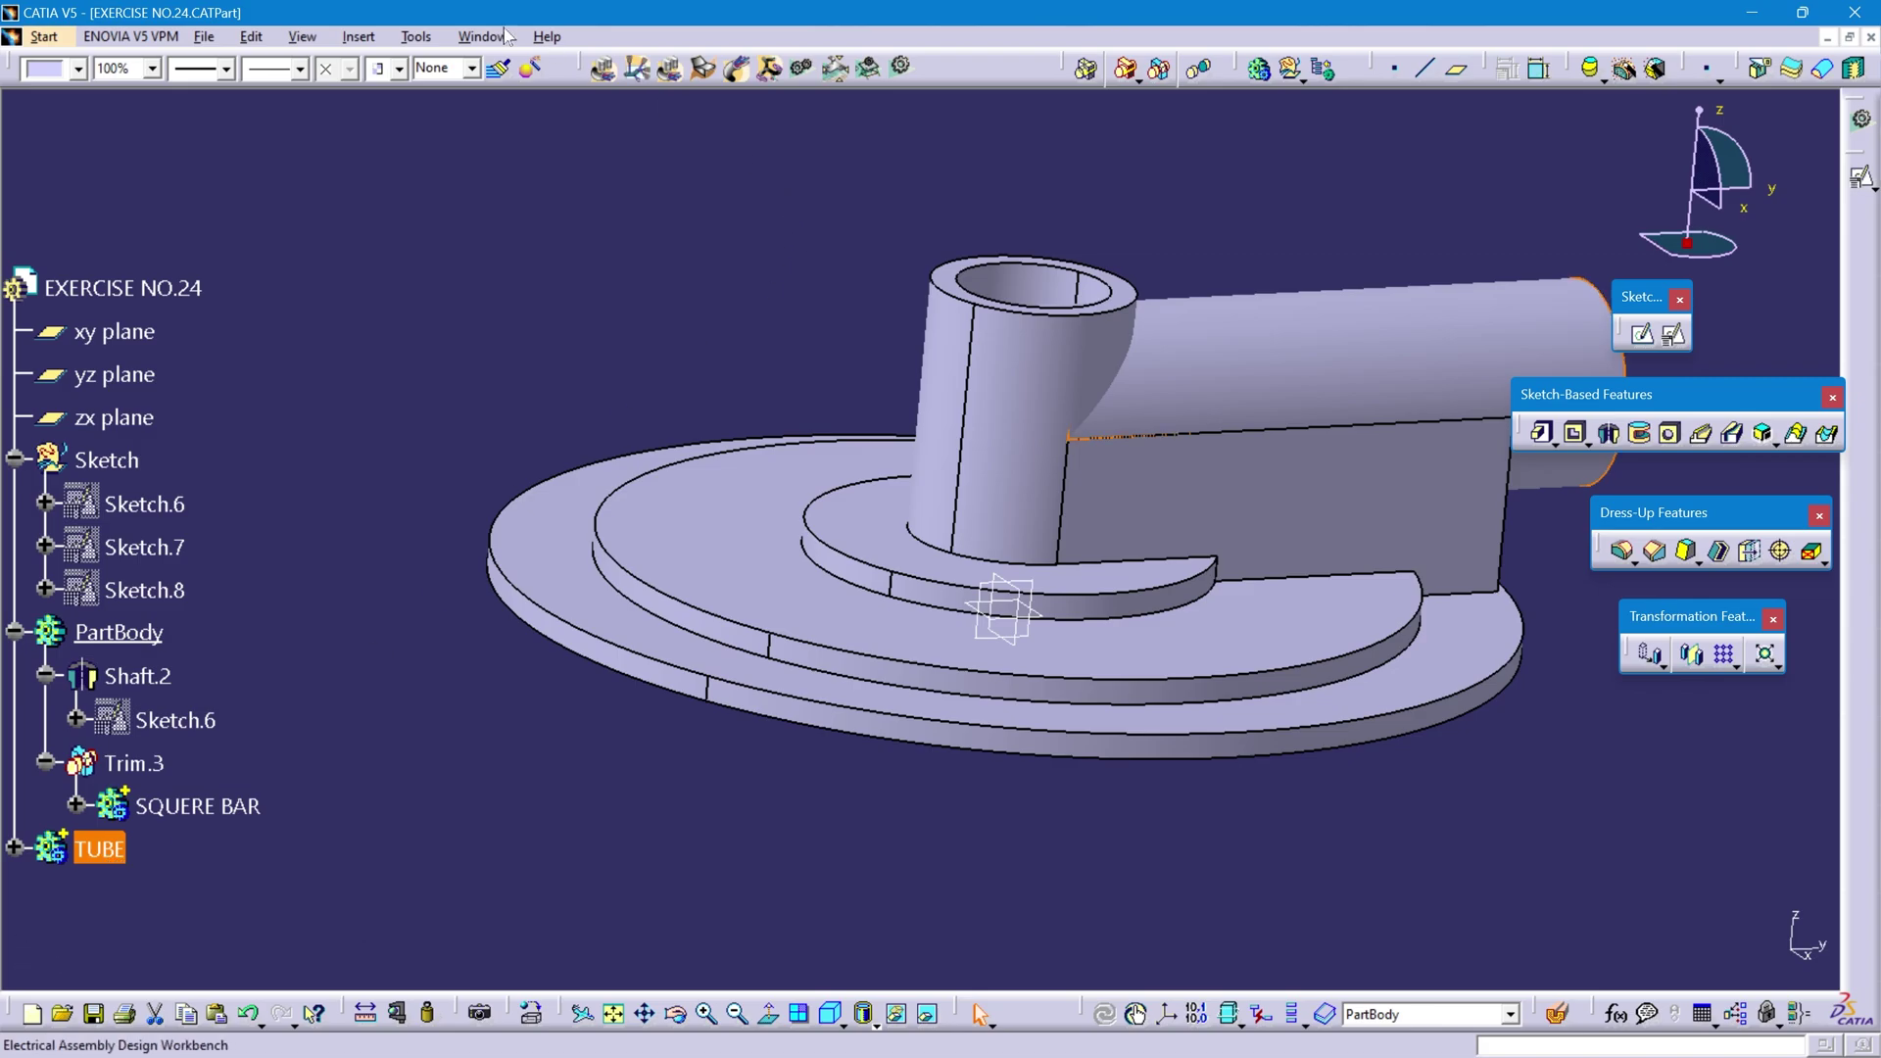
{"action": "left_click", "coordinate": [361, 38]}
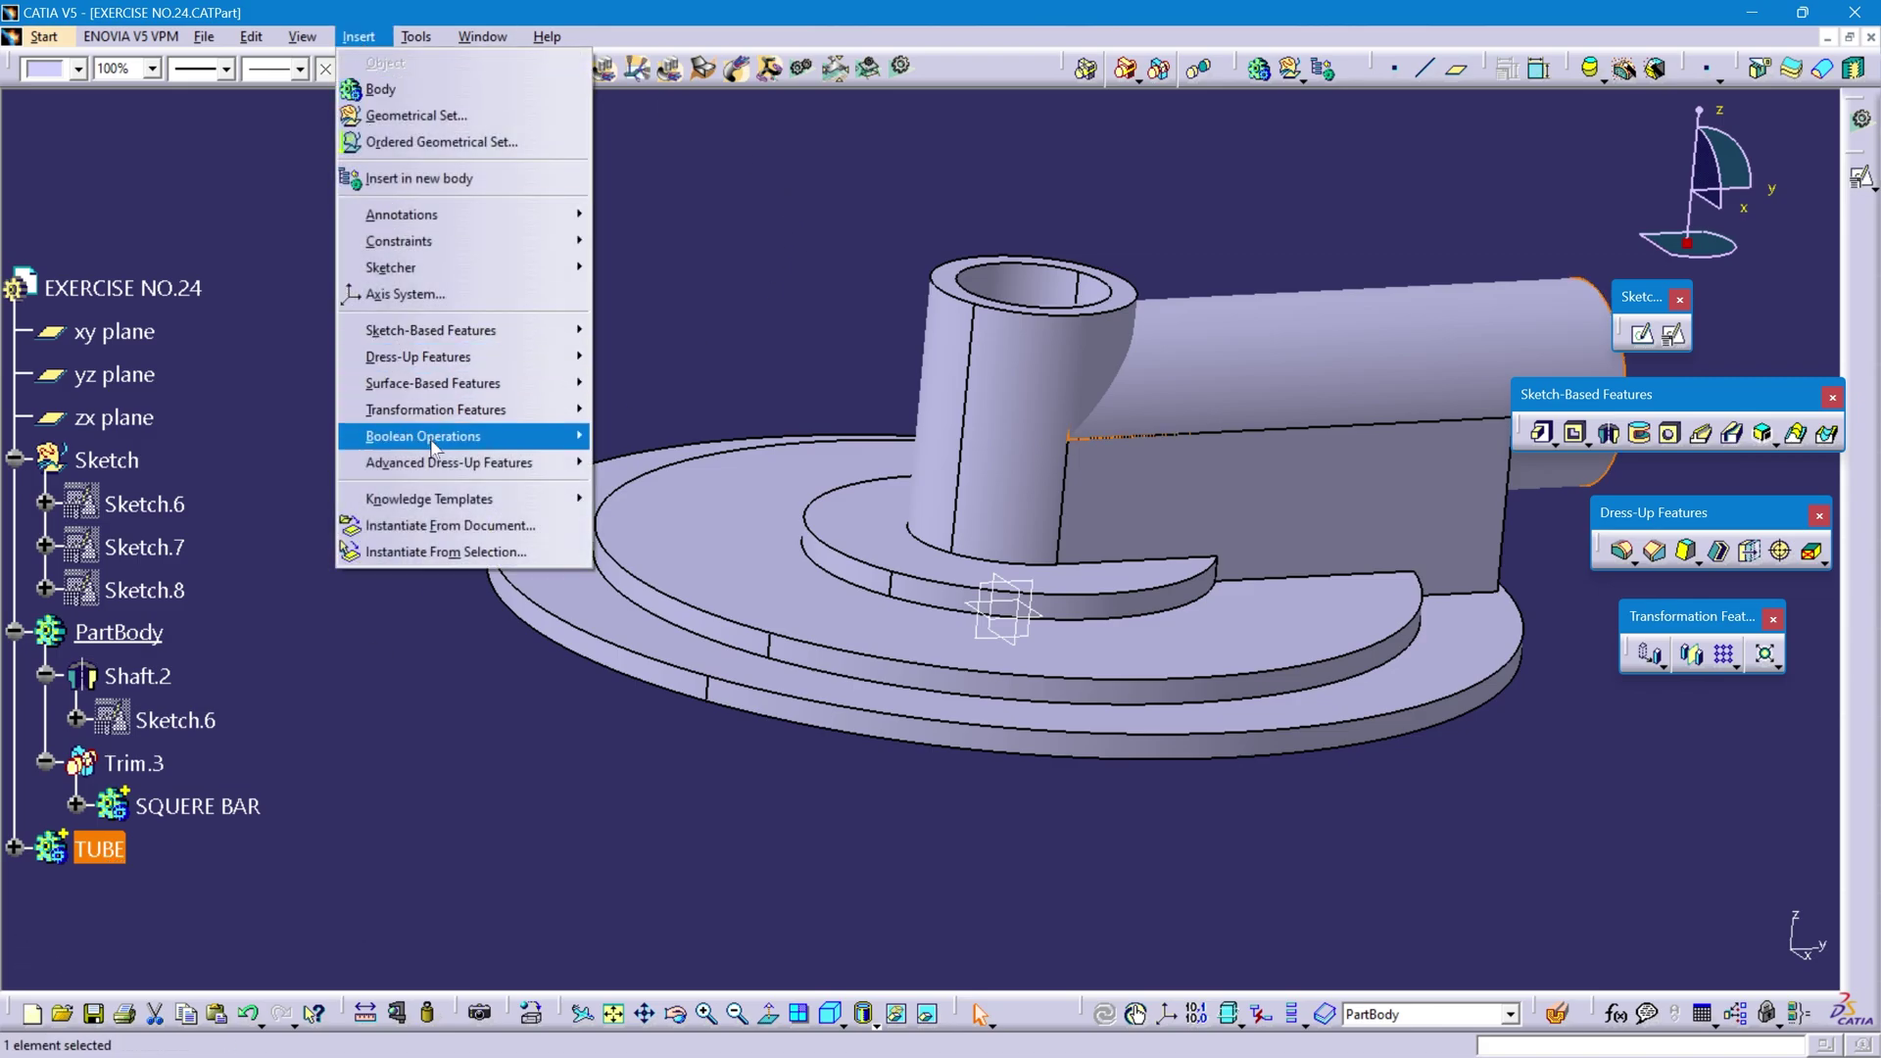
{"action": "mouse_move", "coordinate": [529, 436]}
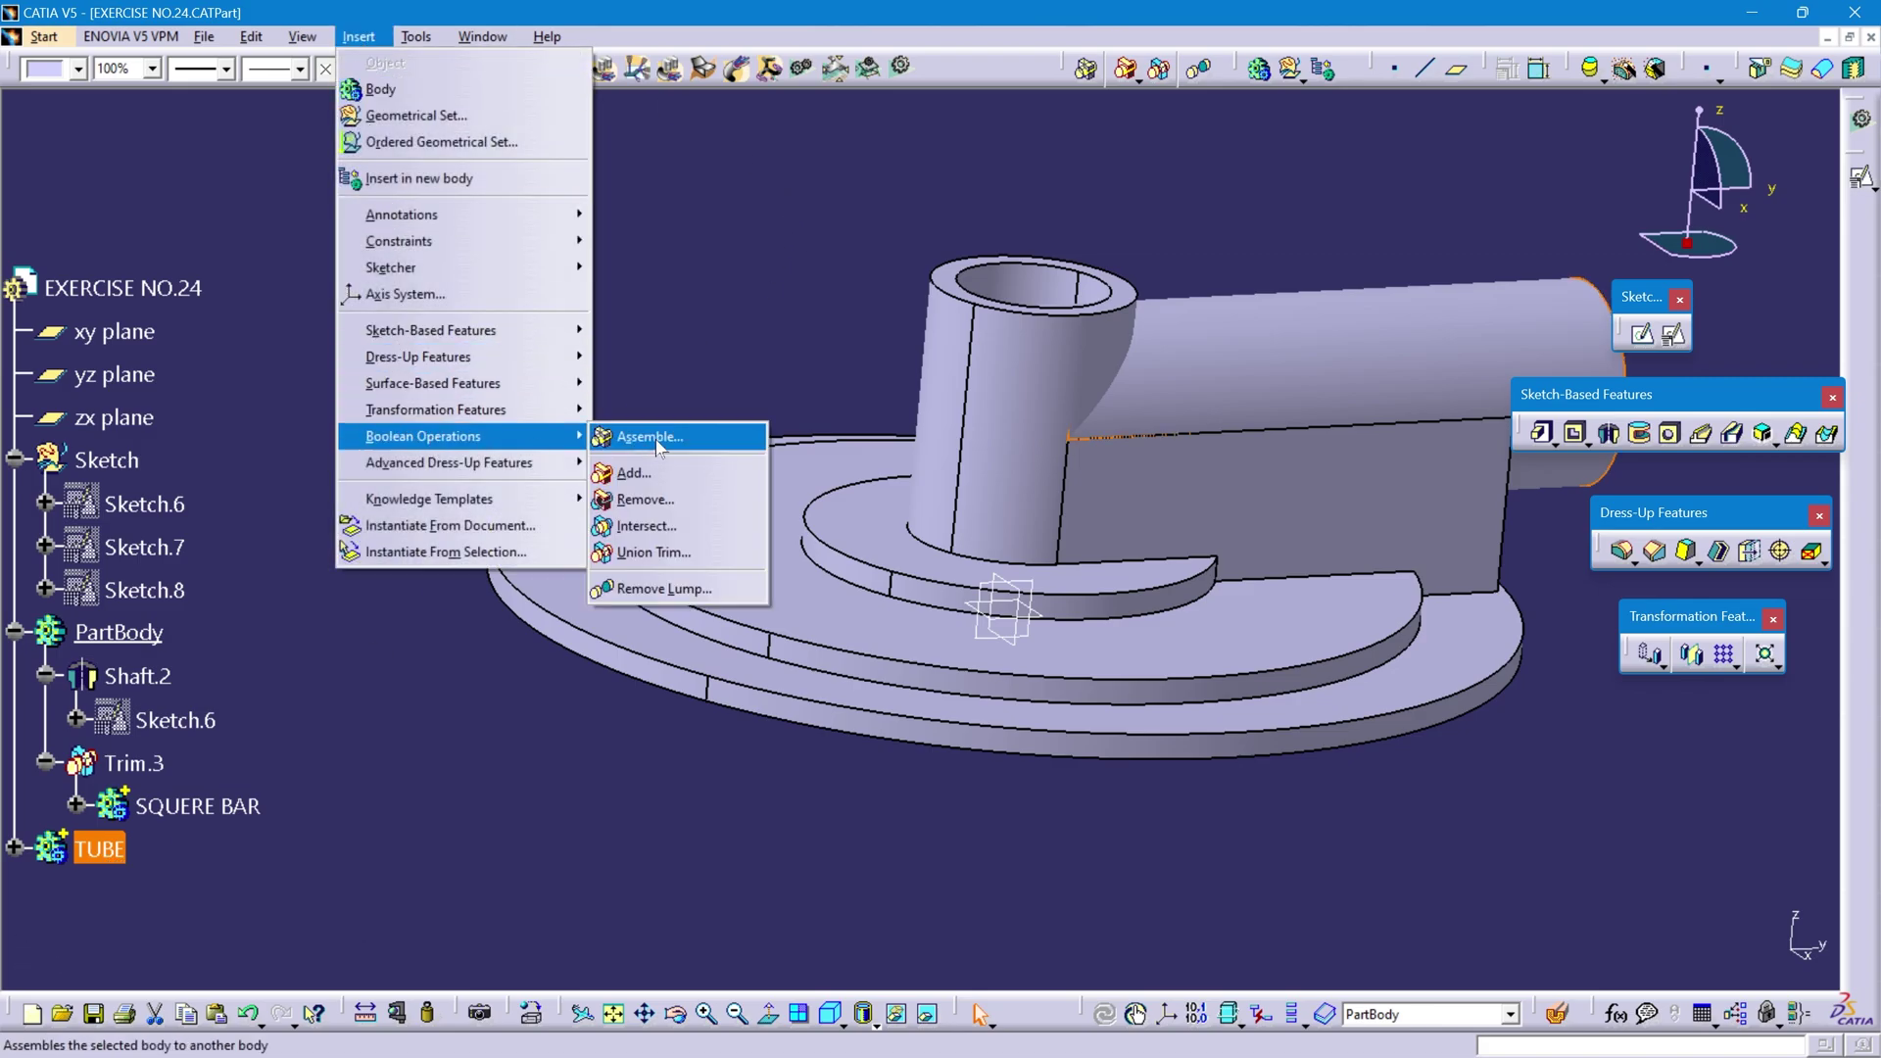
{"action": "left_click", "coordinate": [646, 551]}
- Remove the two faces blocking the tube's bore and confirm the trim as Trim.4
{"action": "left_click", "coordinate": [1681, 887]}
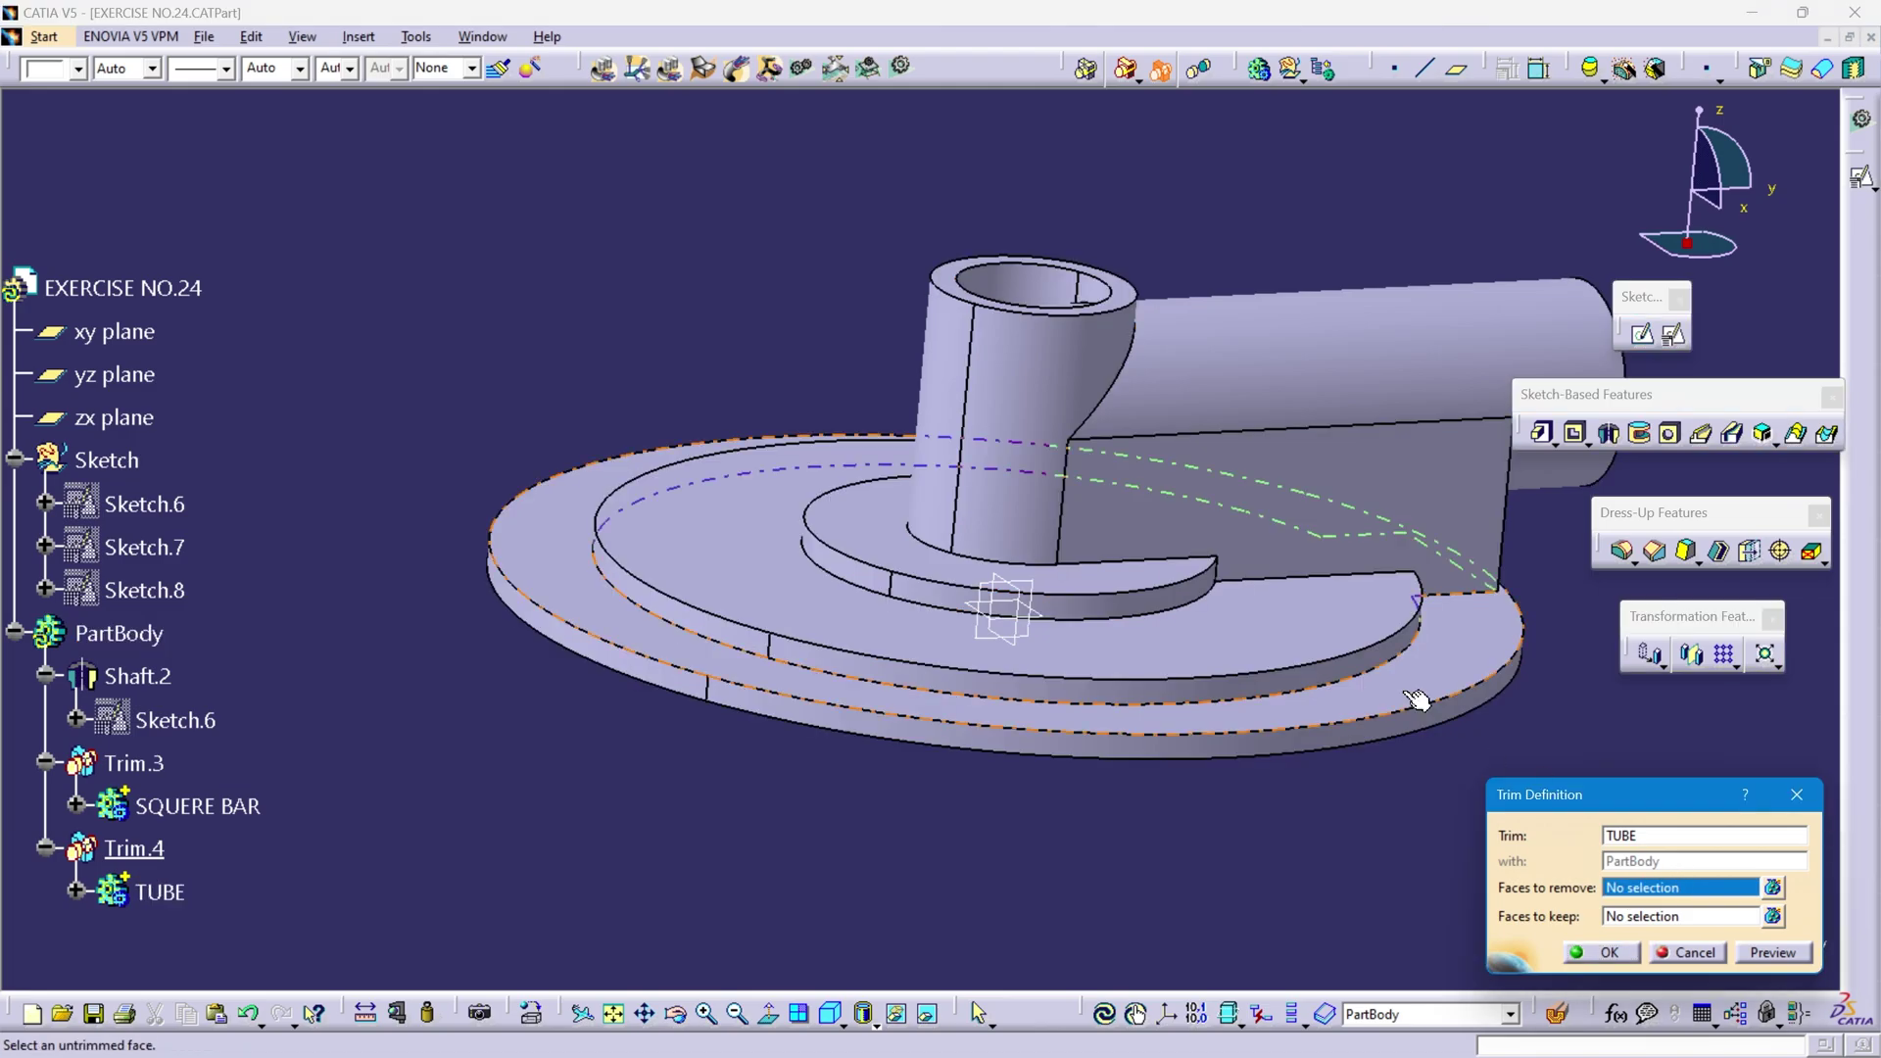
{"action": "middle_click_drag", "start_coordinate": [1078, 607], "coordinate": [1033, 544]}
{"action": "left_click", "coordinate": [1037, 519]}
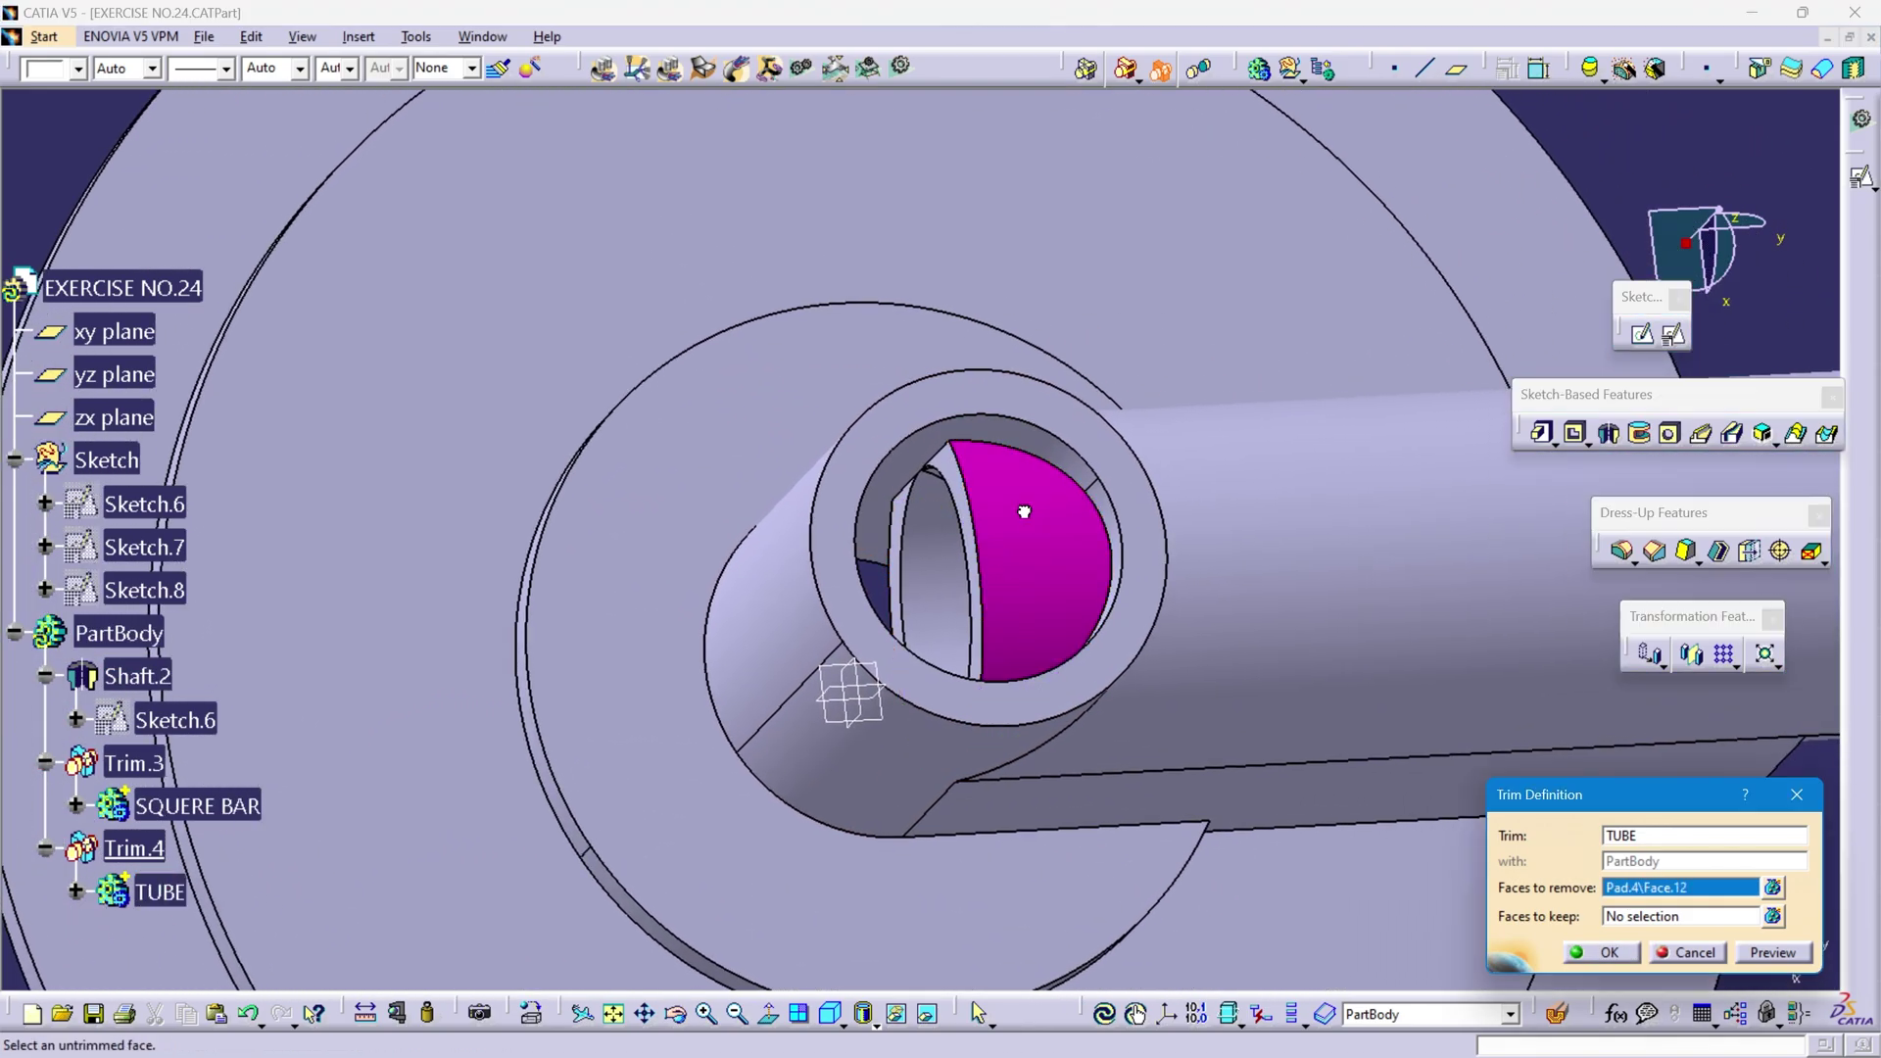
{"action": "left_click", "coordinate": [1773, 952]}
{"action": "middle_click_drag", "start_coordinate": [1274, 548], "coordinate": [864, 547]}
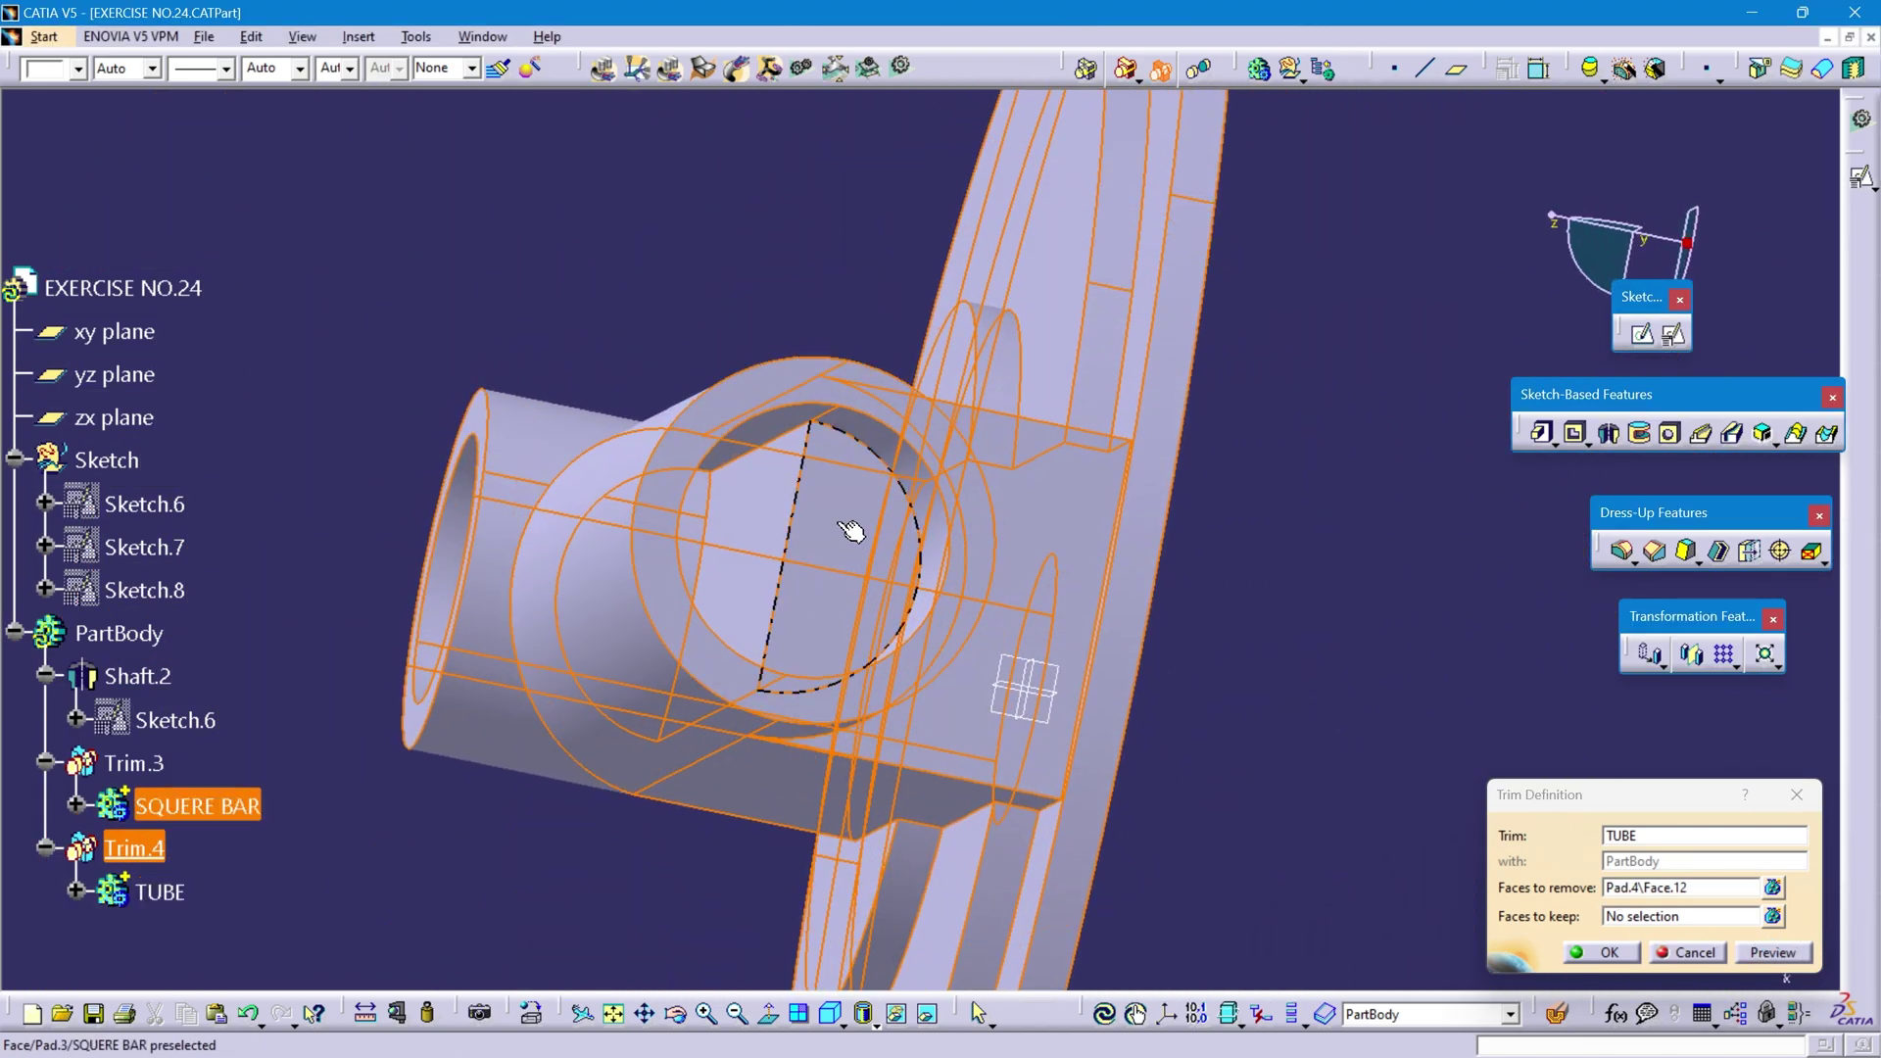
{"action": "left_click", "coordinate": [851, 531]}
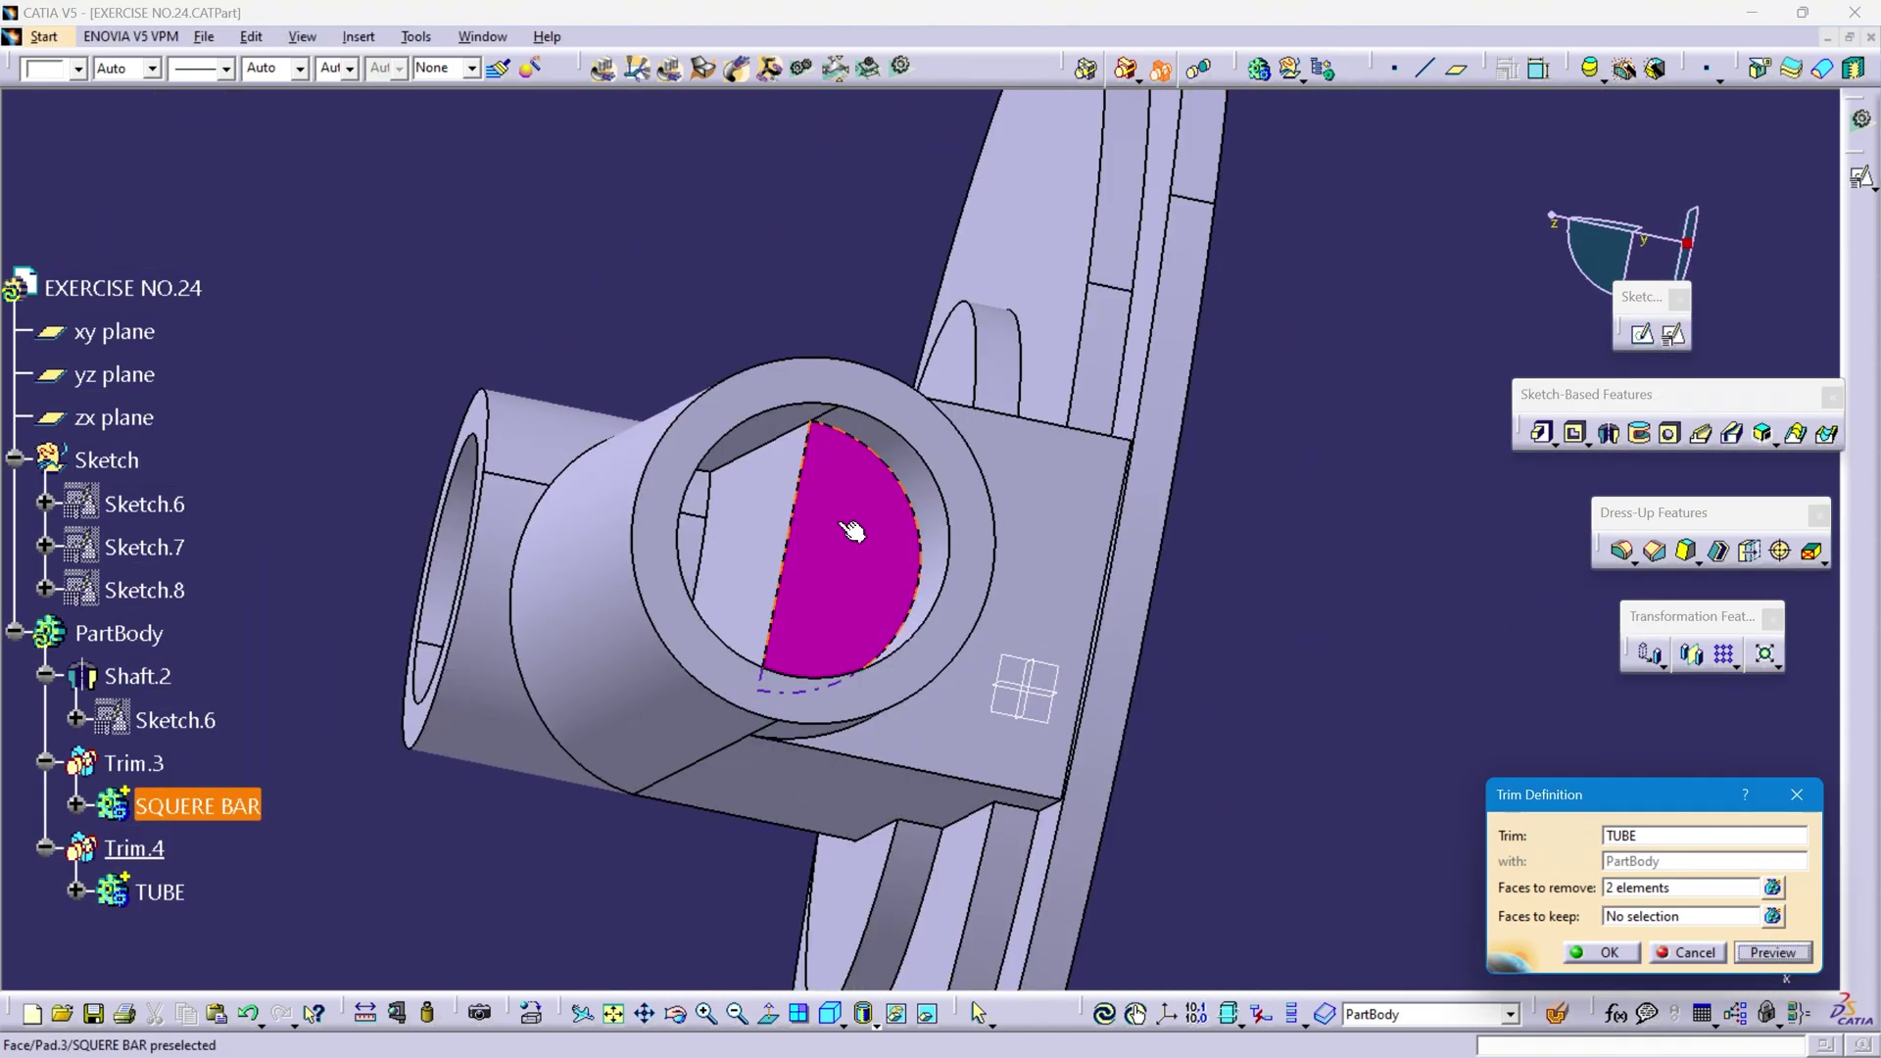
{"action": "left_click", "coordinate": [1786, 955]}
{"action": "left_click", "coordinate": [1601, 955]}
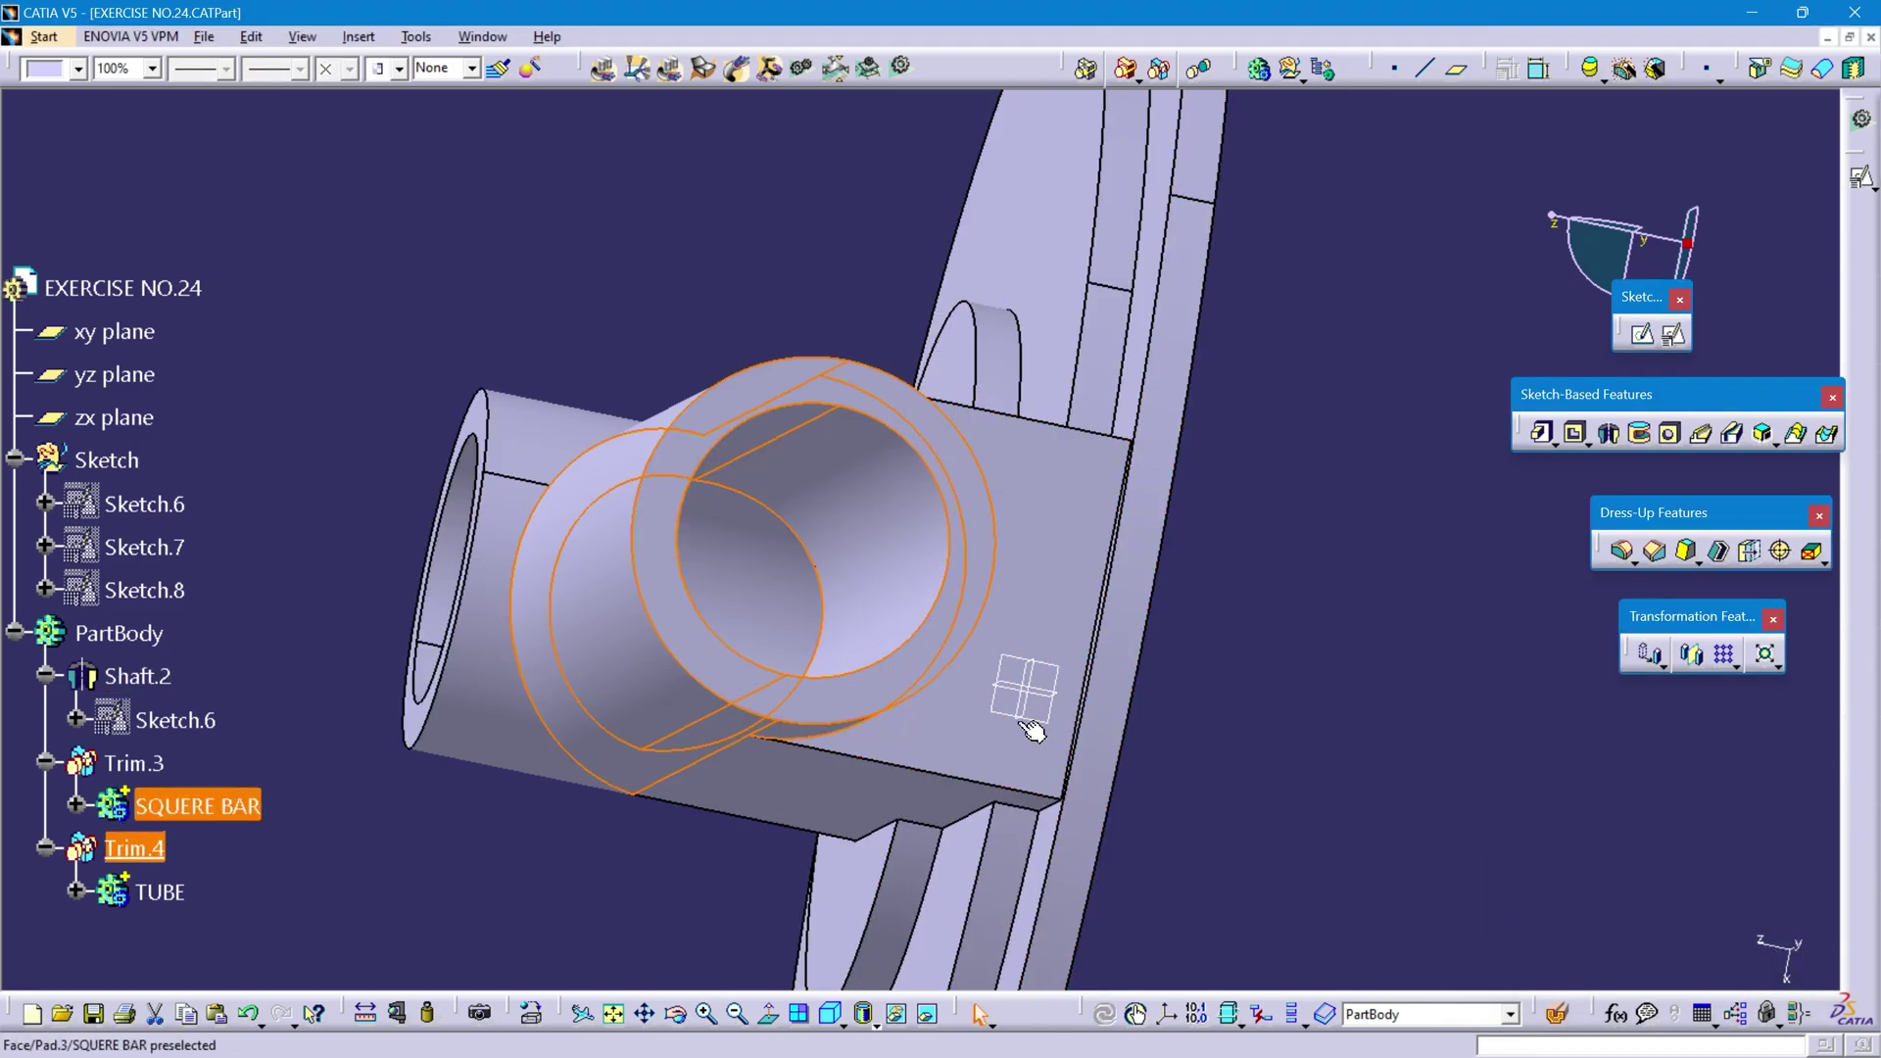
{"action": "middle_click_drag", "start_coordinate": [1019, 627], "coordinate": [1279, 475]}
- Make PartBody the work object and start a 12.5 mm hole on the flange's step face with a positioning sketch
{"action": "left_click", "coordinate": [1048, 315]}
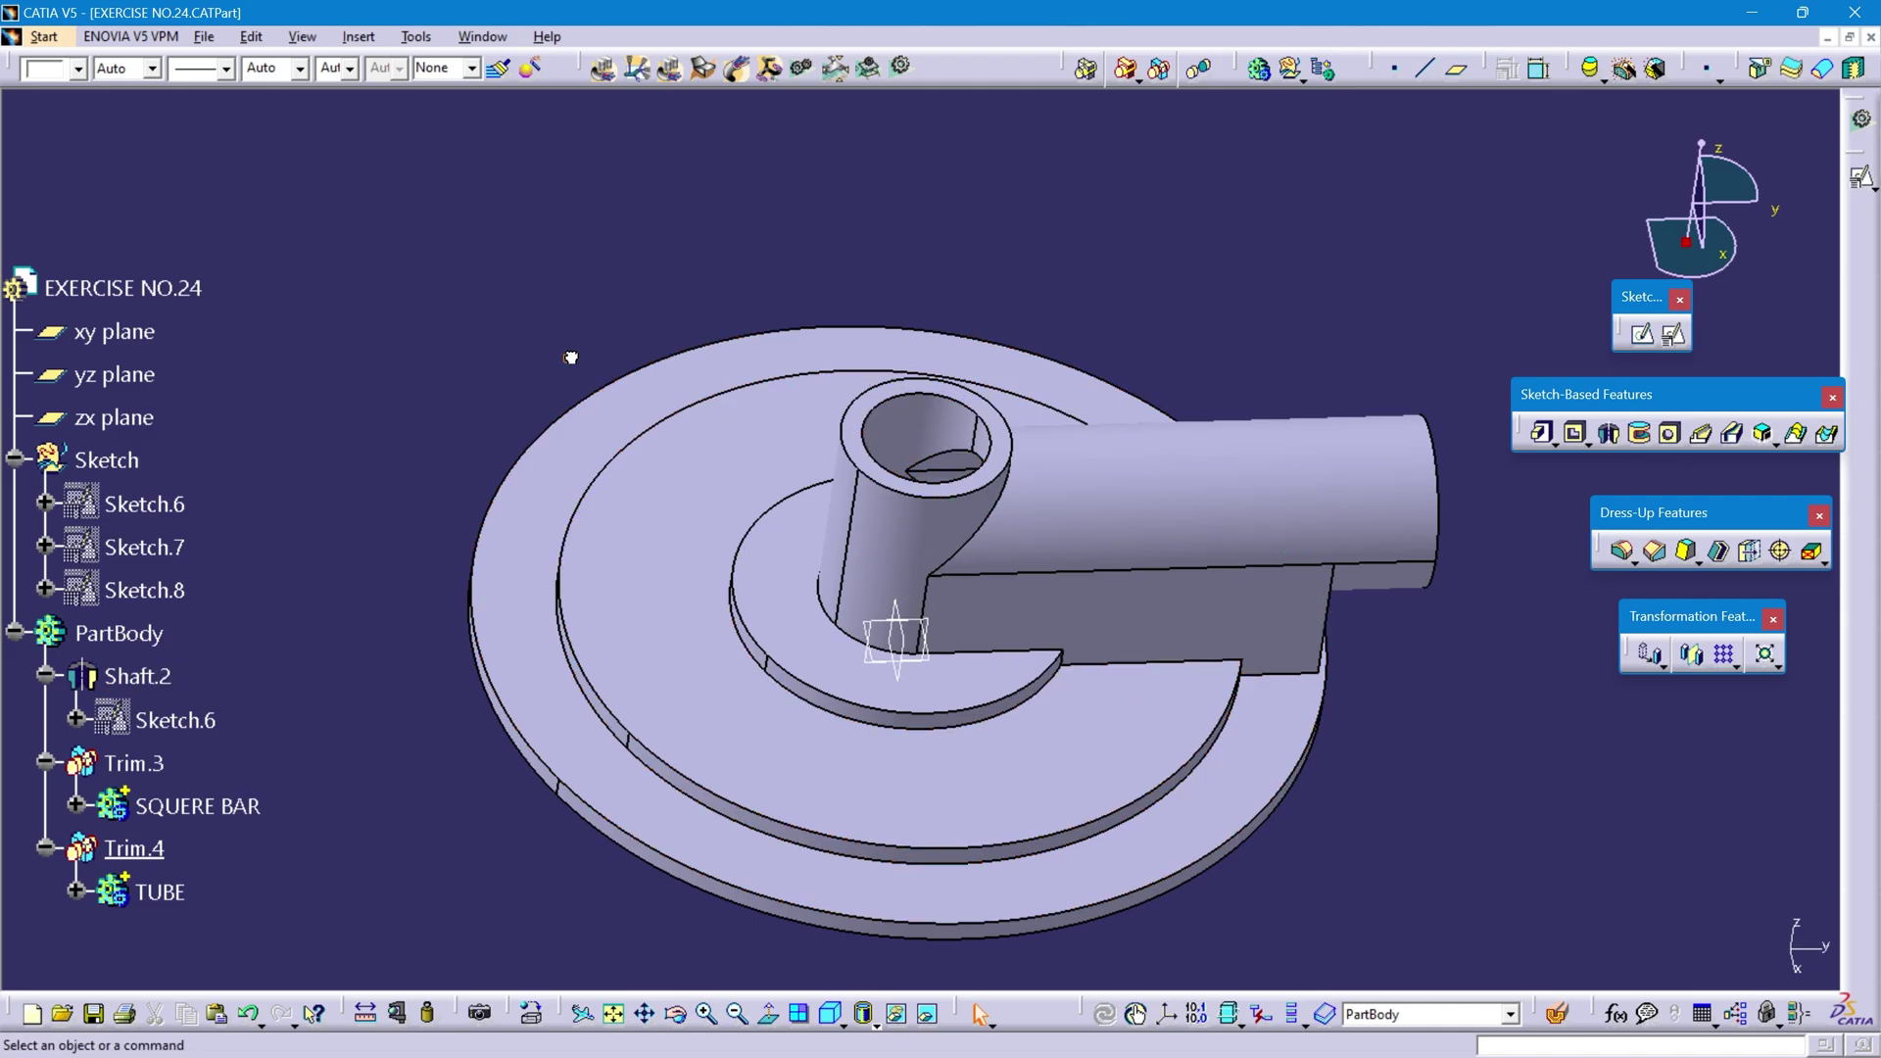
{"action": "left_click", "coordinate": [119, 633]}
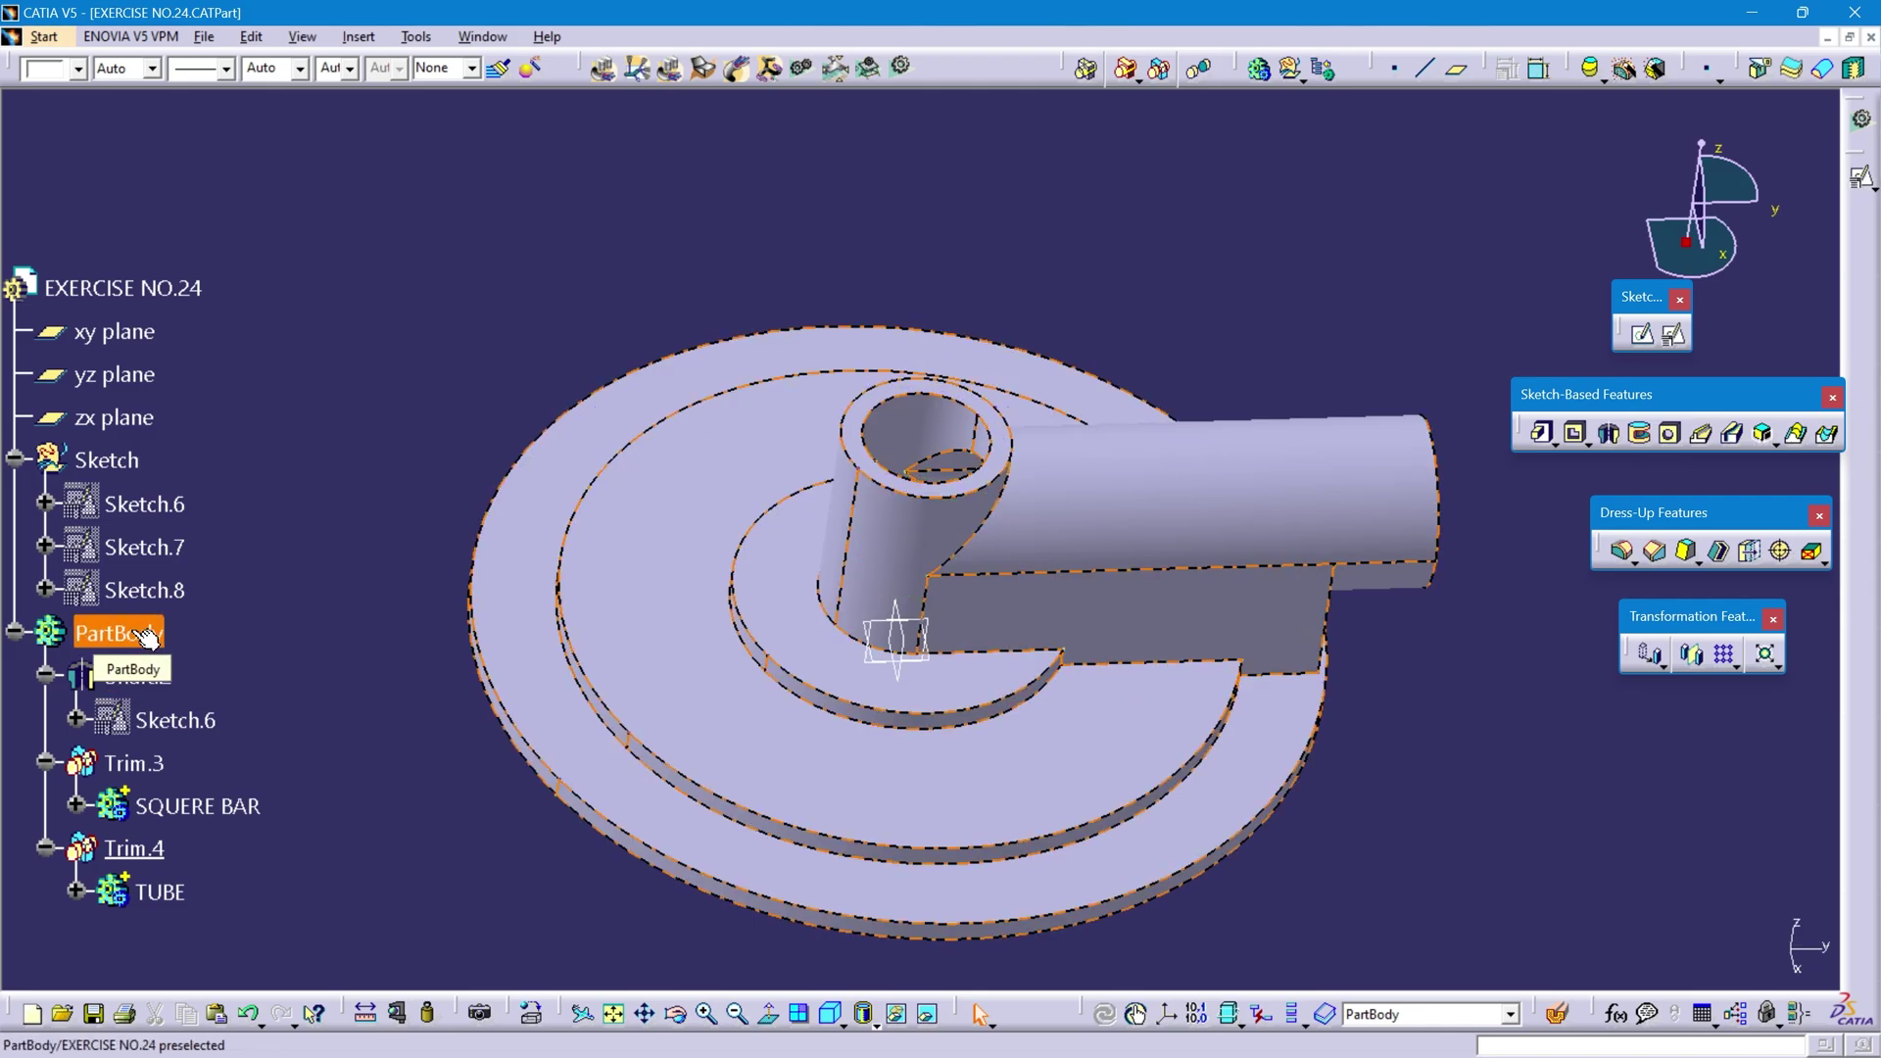
{"action": "right_click", "coordinate": [147, 638]}
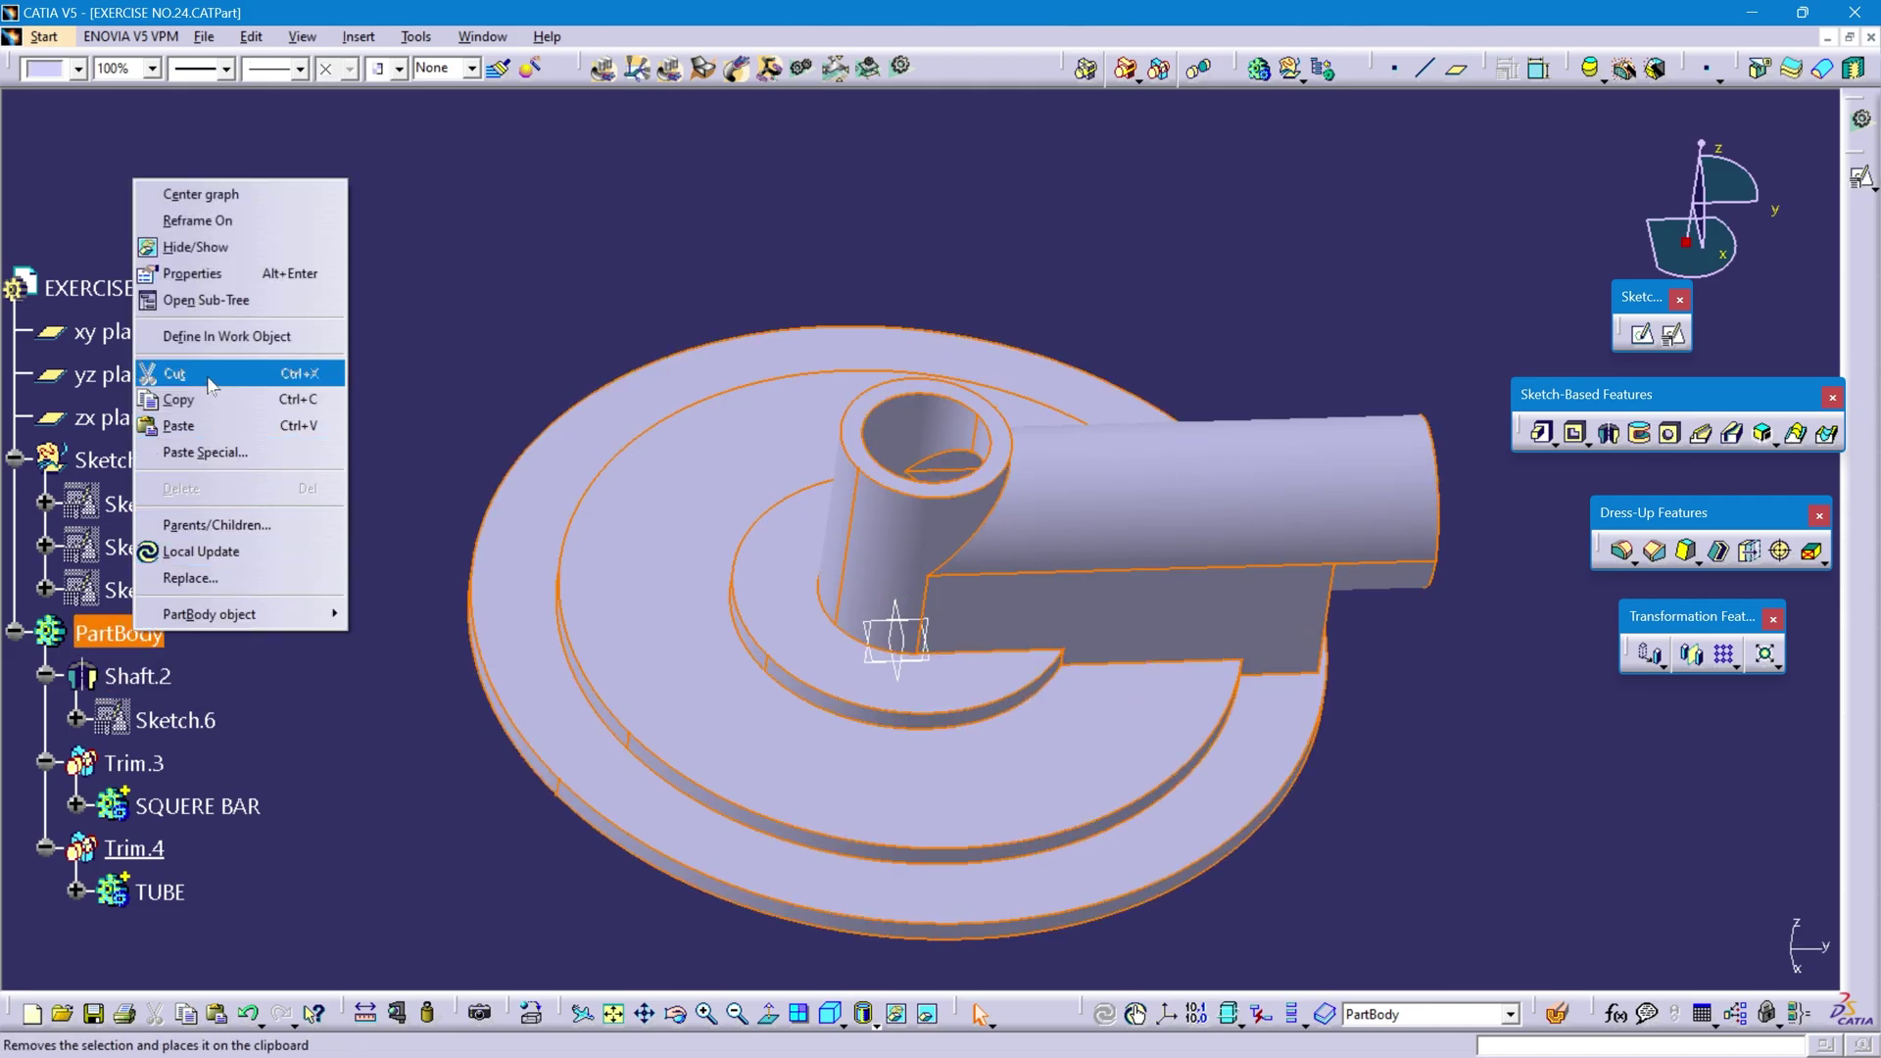
{"action": "left_click", "coordinate": [226, 336]}
{"action": "left_click", "coordinate": [349, 419]}
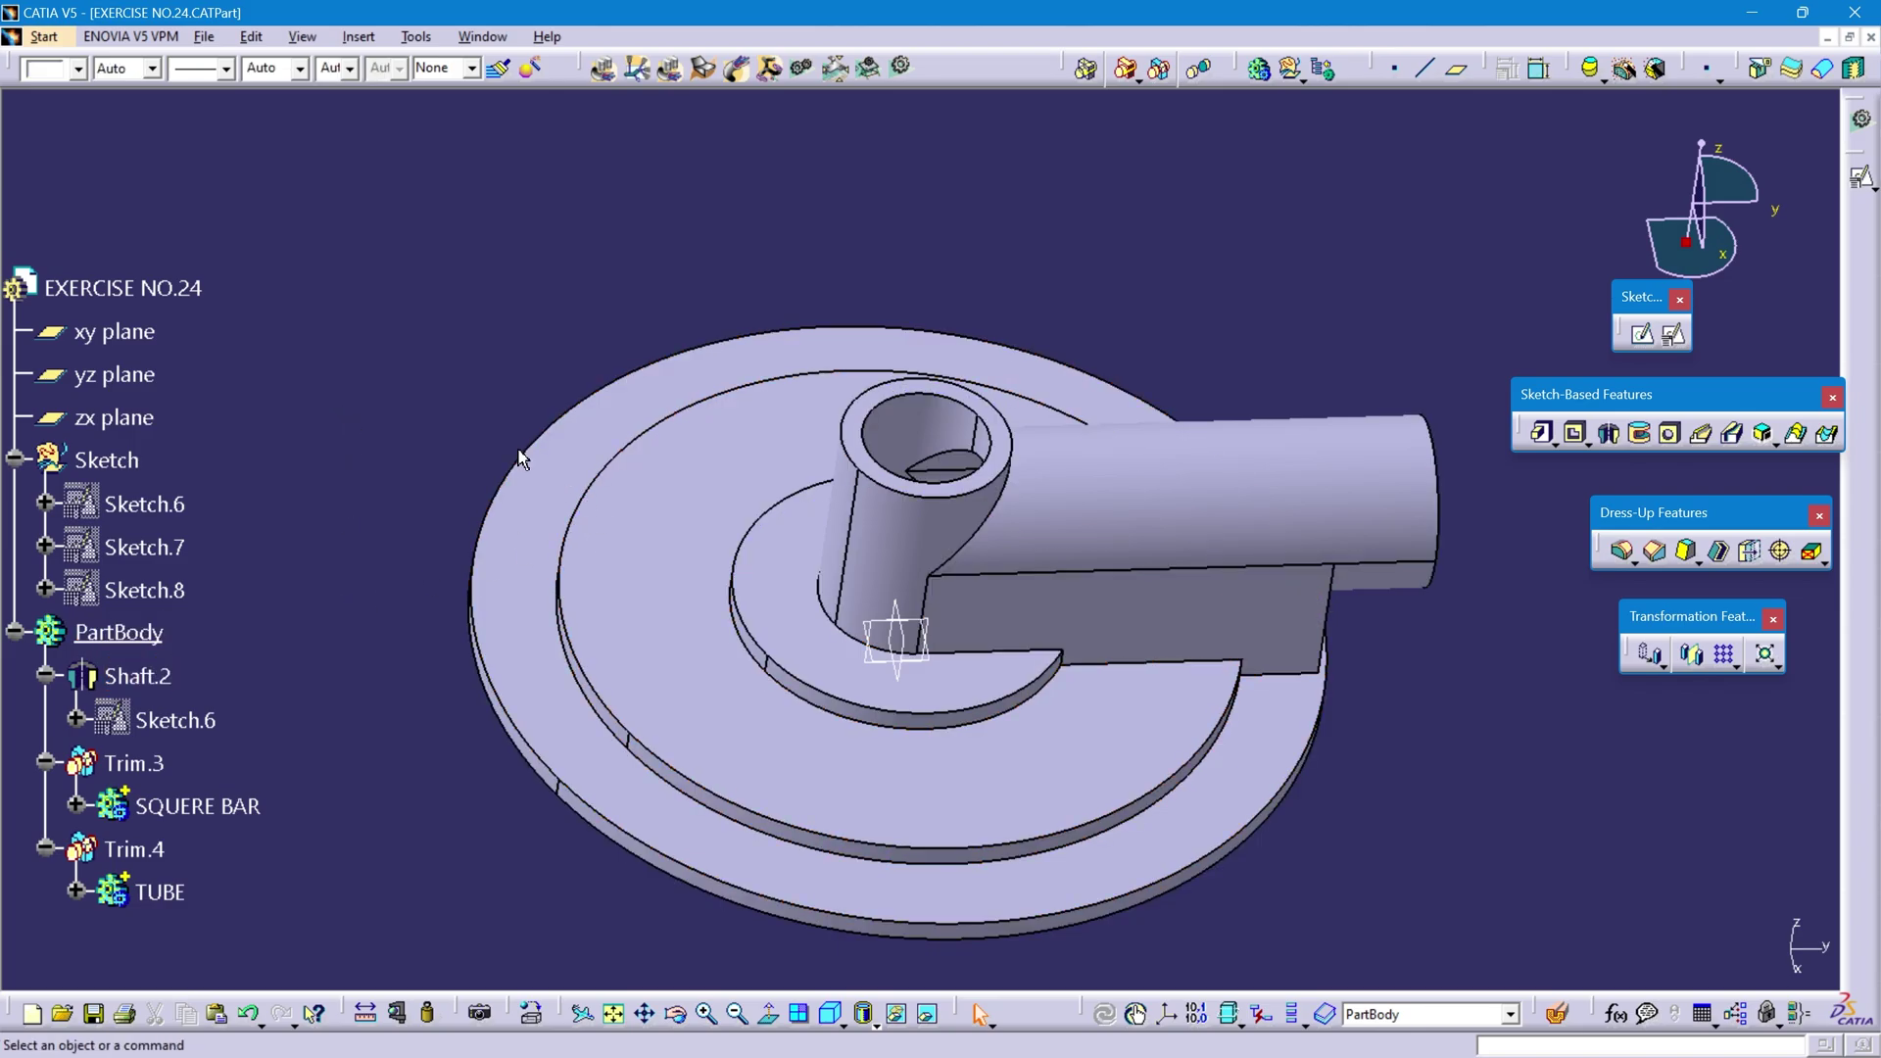
{"action": "left_click", "coordinate": [1671, 434]}
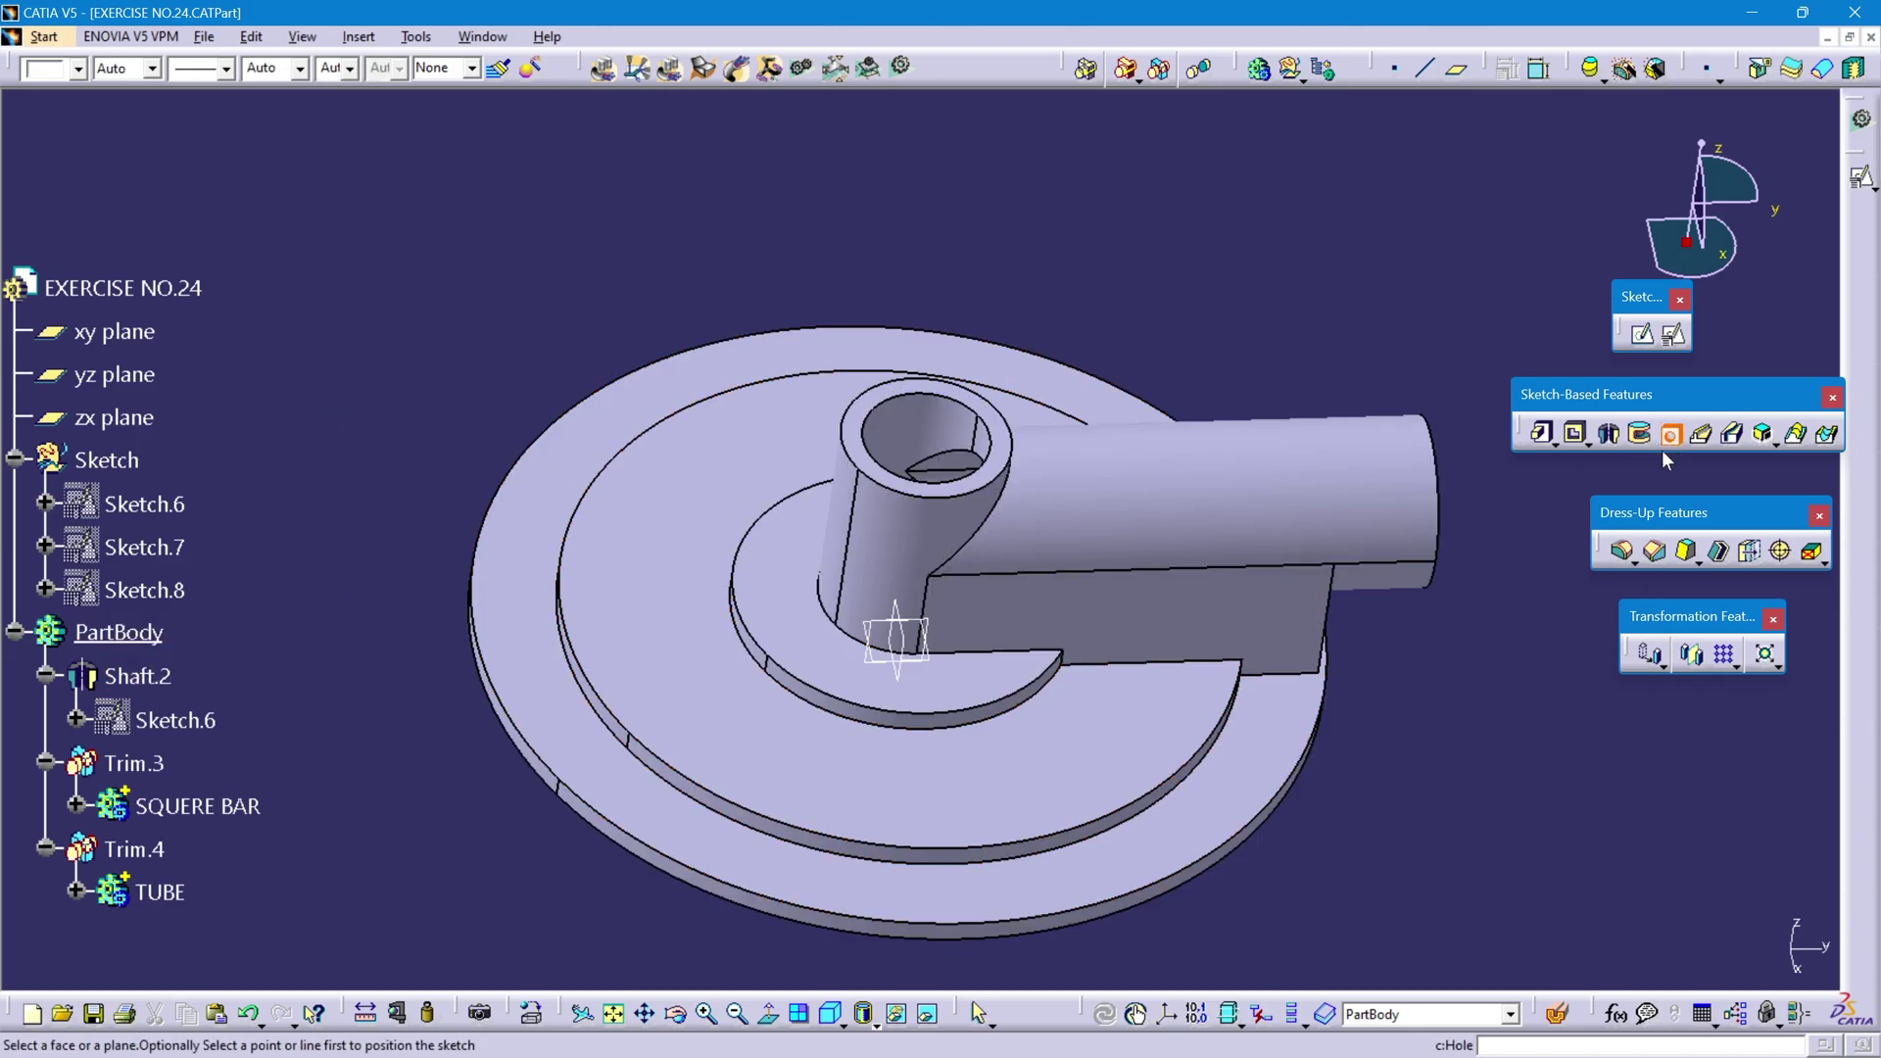
{"action": "left_click", "coordinate": [646, 565]}
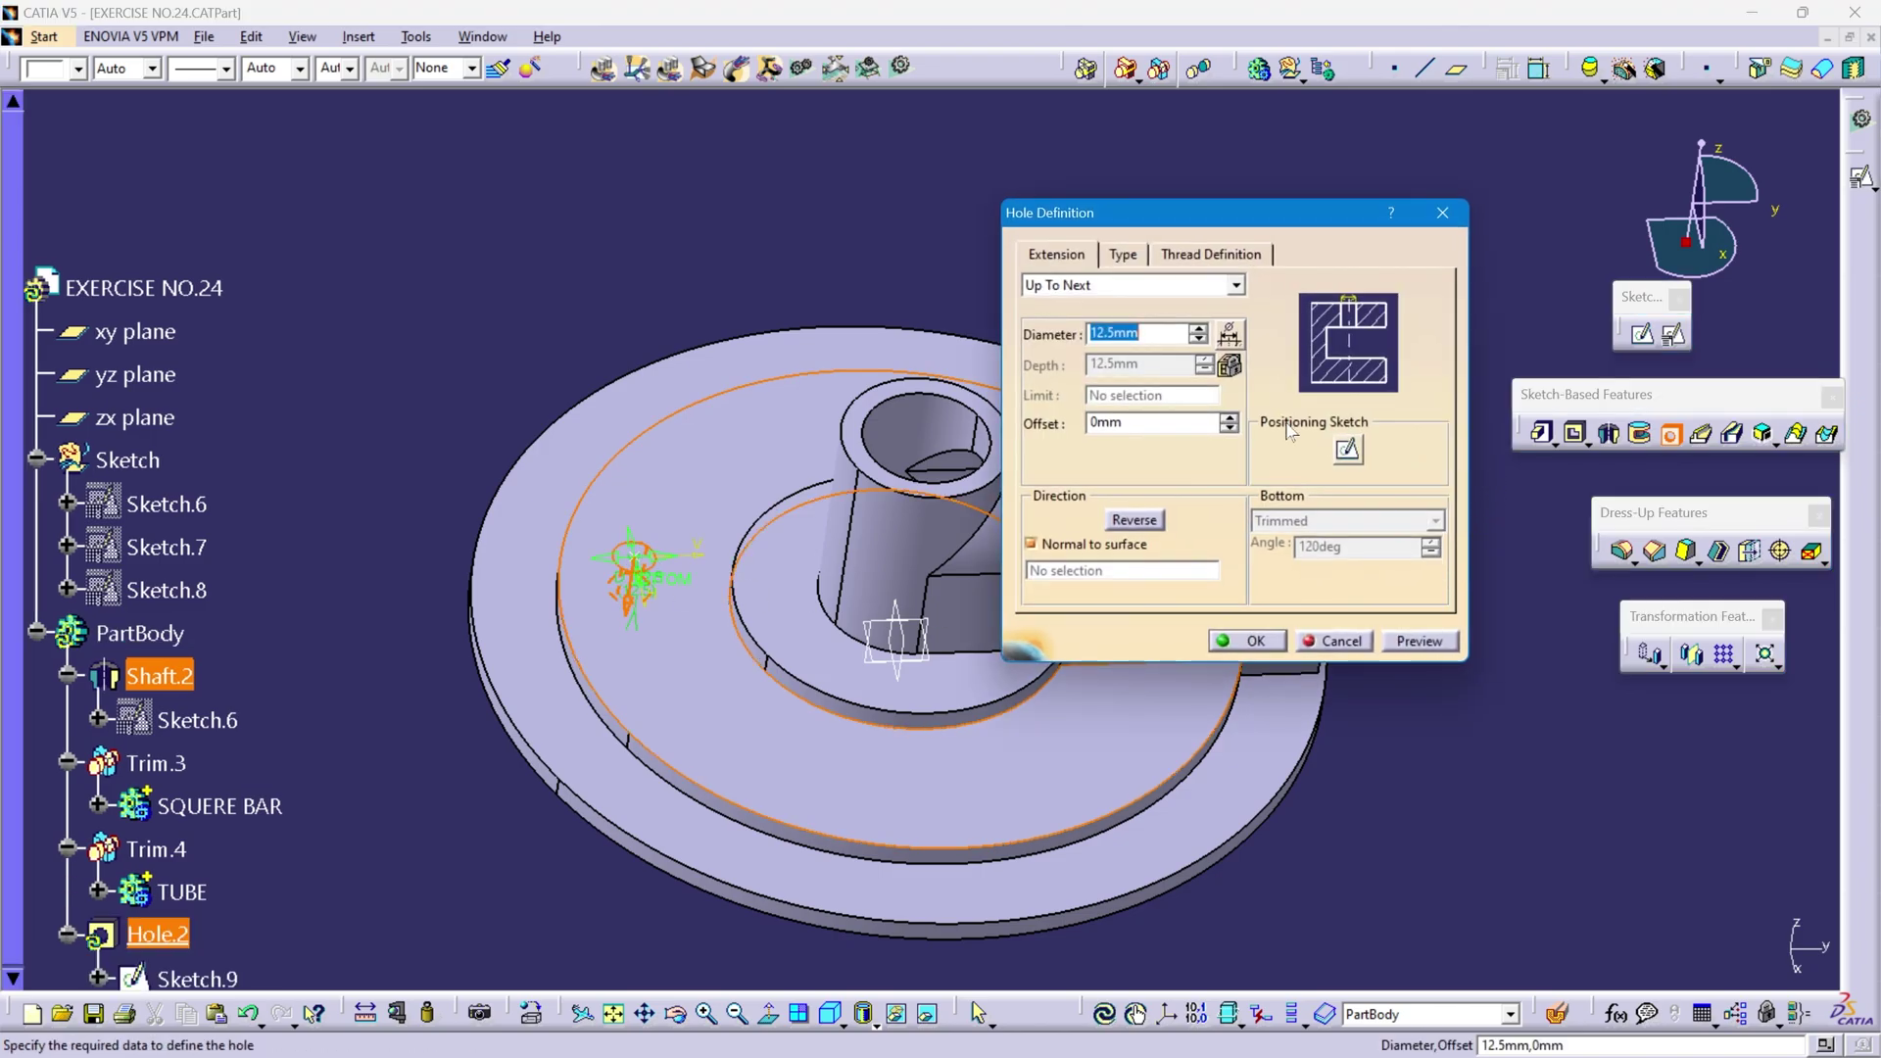
{"action": "left_click", "coordinate": [1348, 452]}
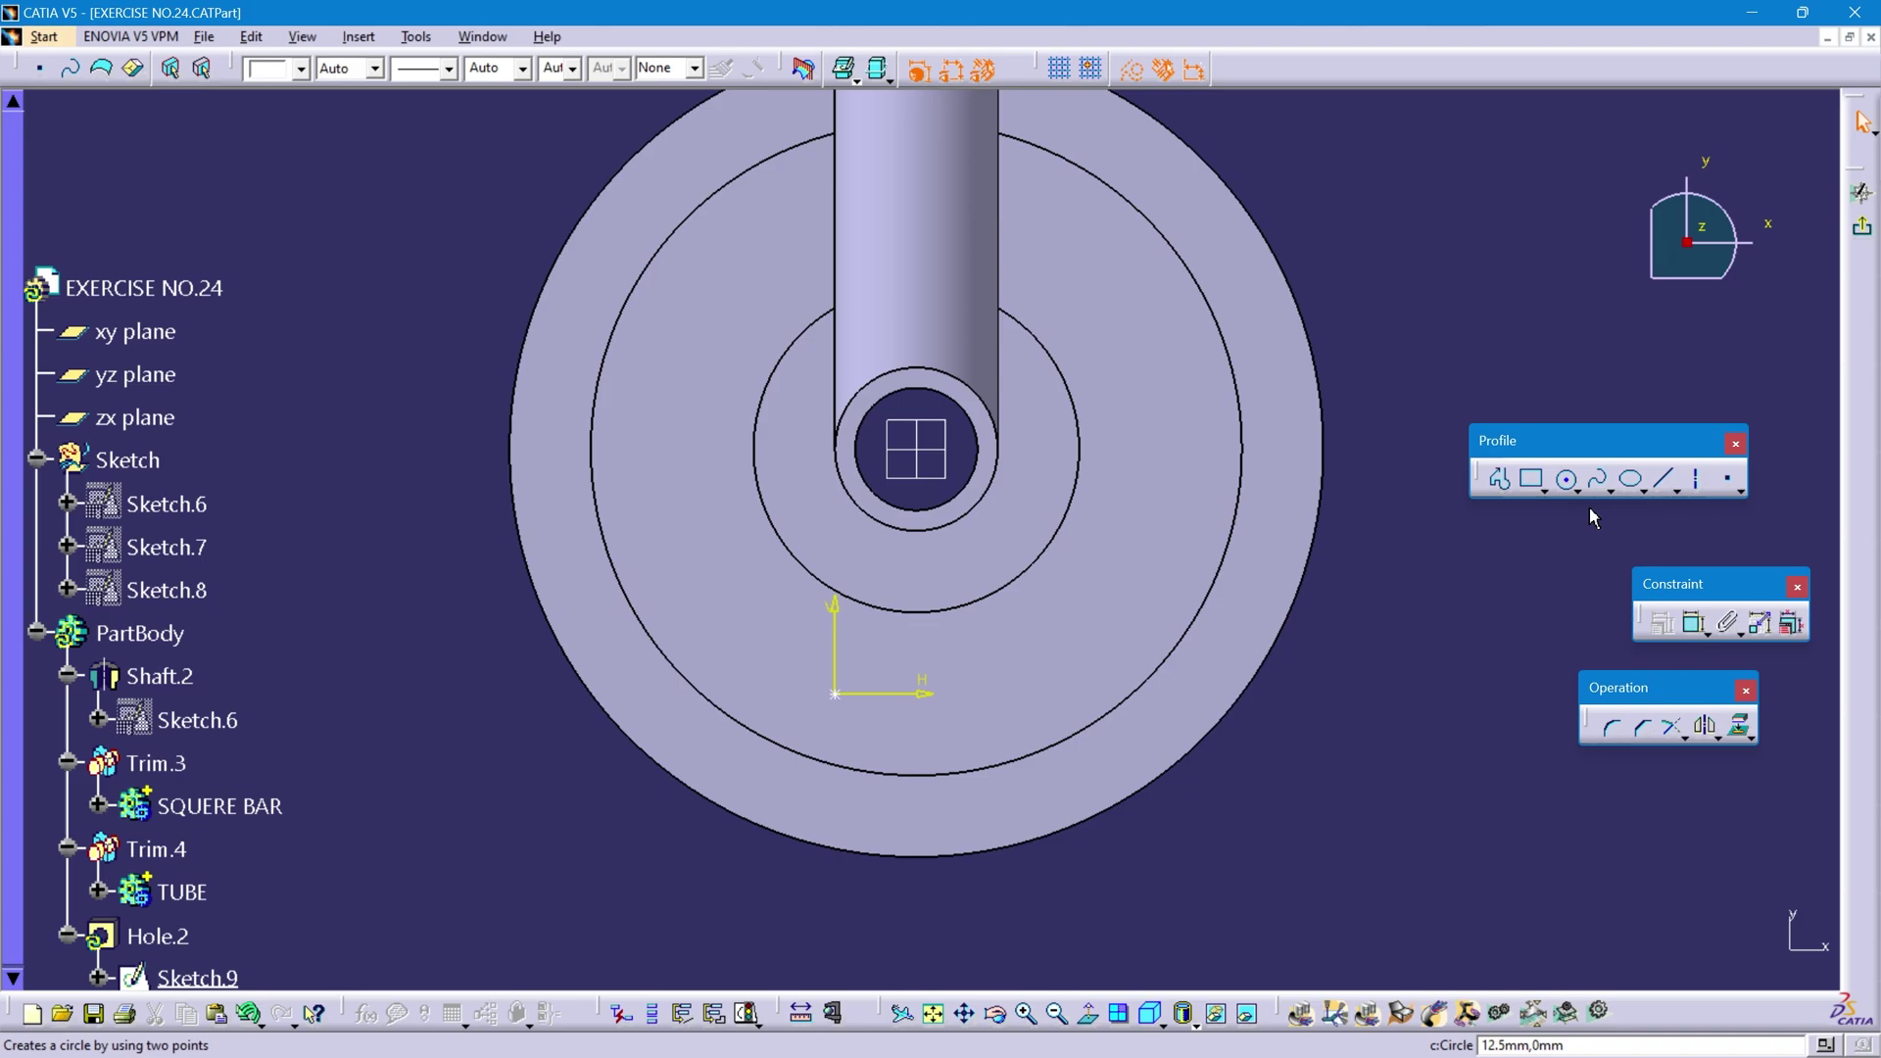
- Dimension the hole centre 135.8/2 from the zx plane
{"action": "left_click", "coordinate": [1693, 623]}
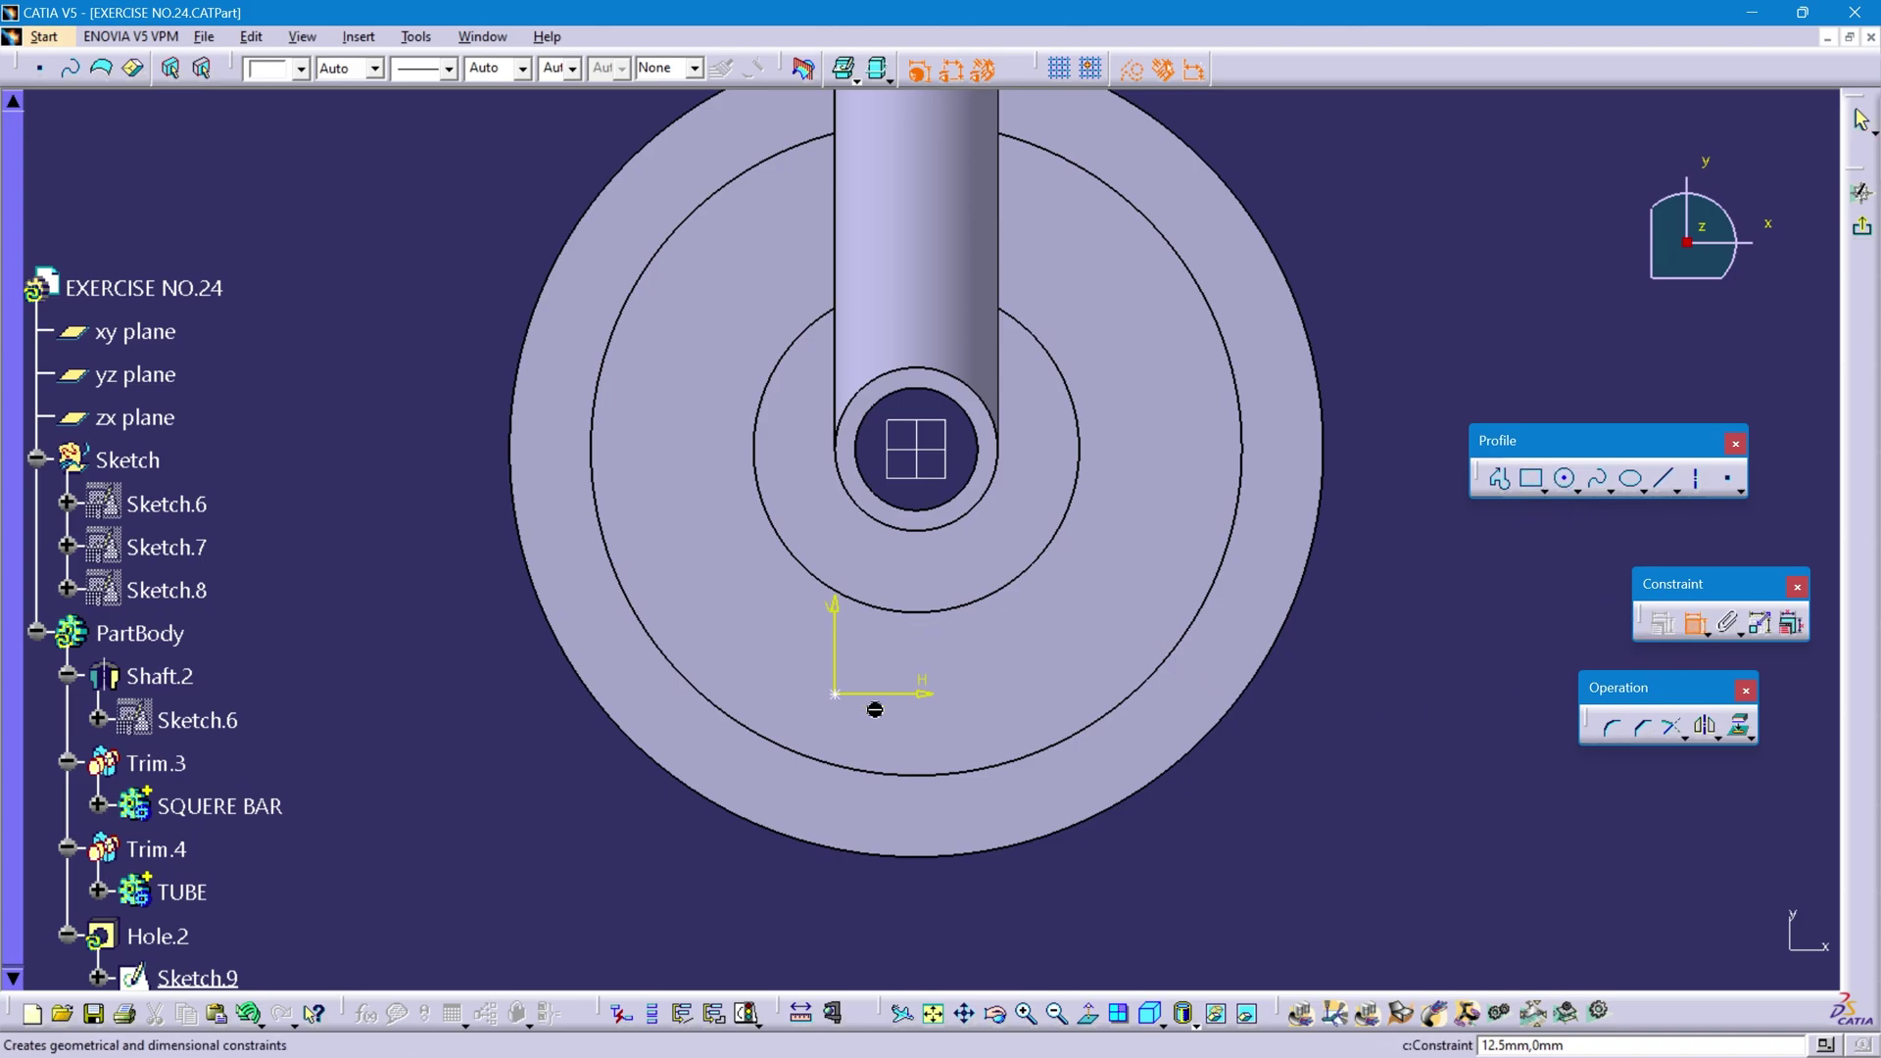
{"action": "left_click", "coordinate": [837, 695]}
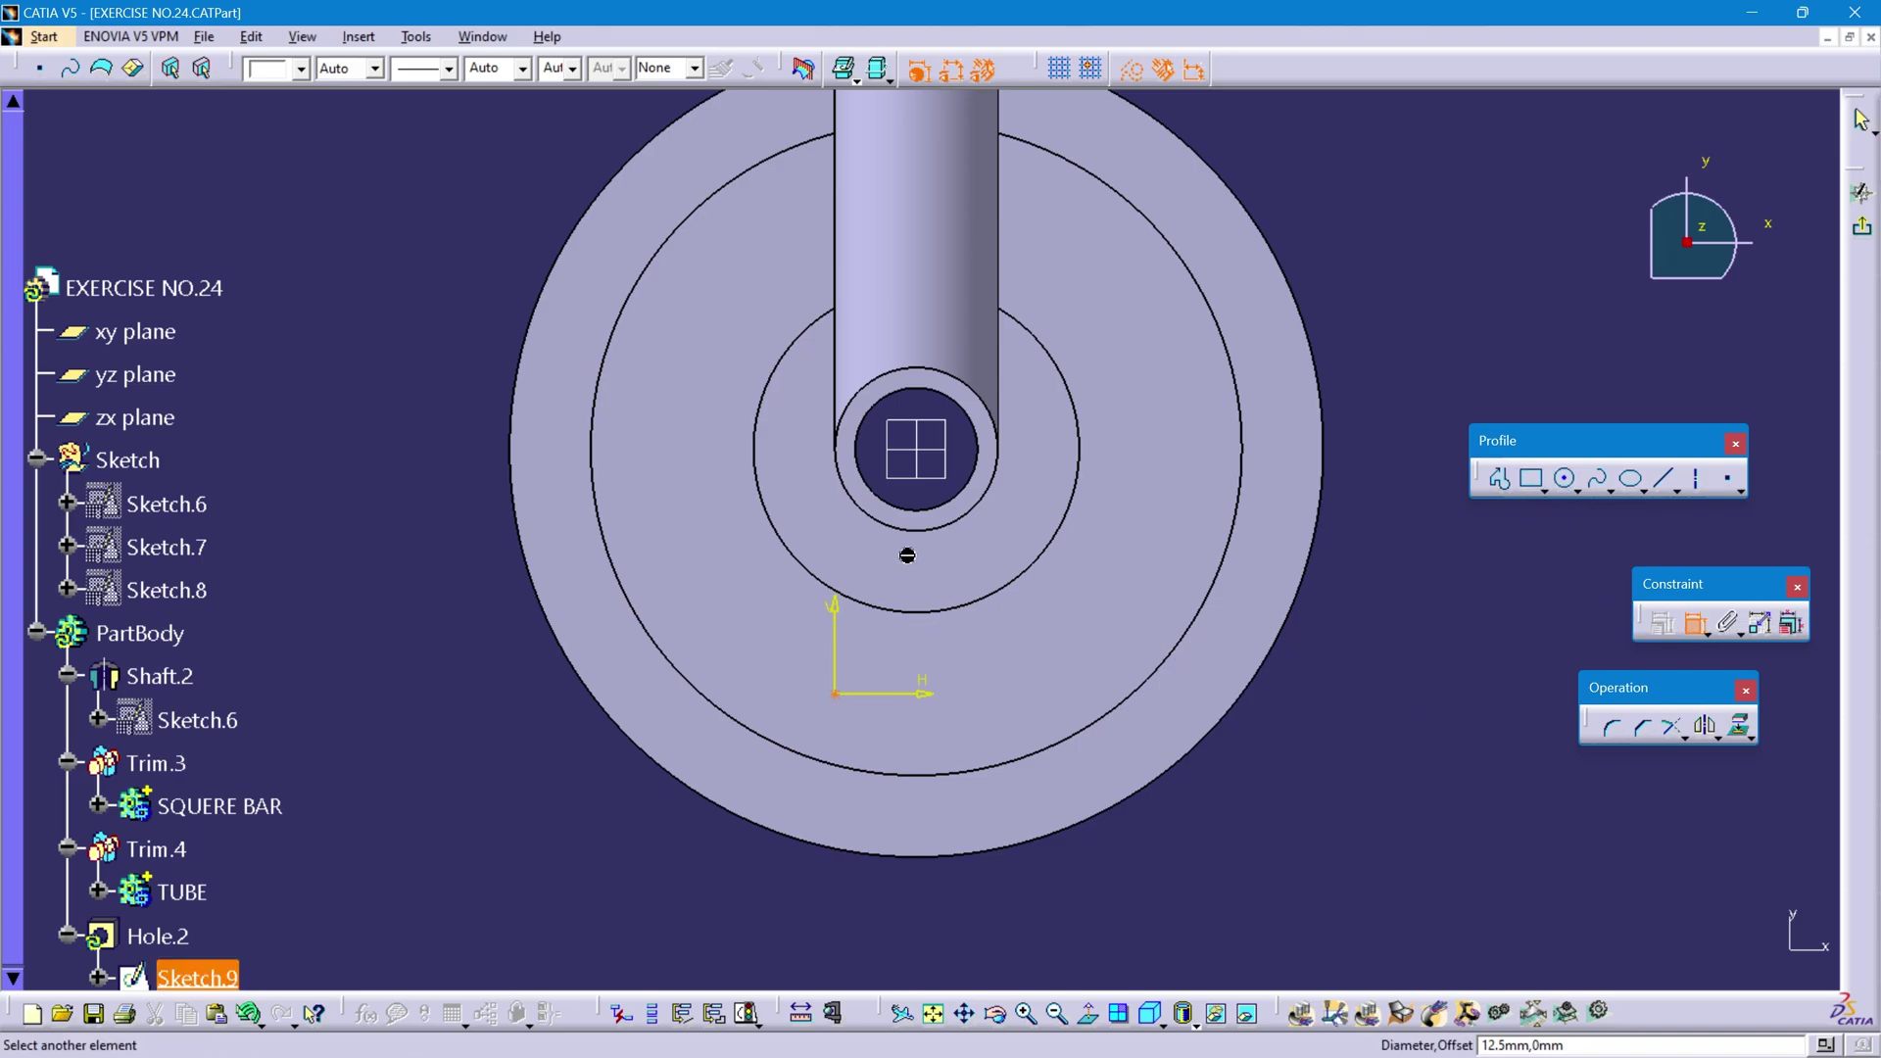
{"action": "left_click", "coordinate": [946, 449]}
{"action": "left_click", "coordinate": [396, 619]}
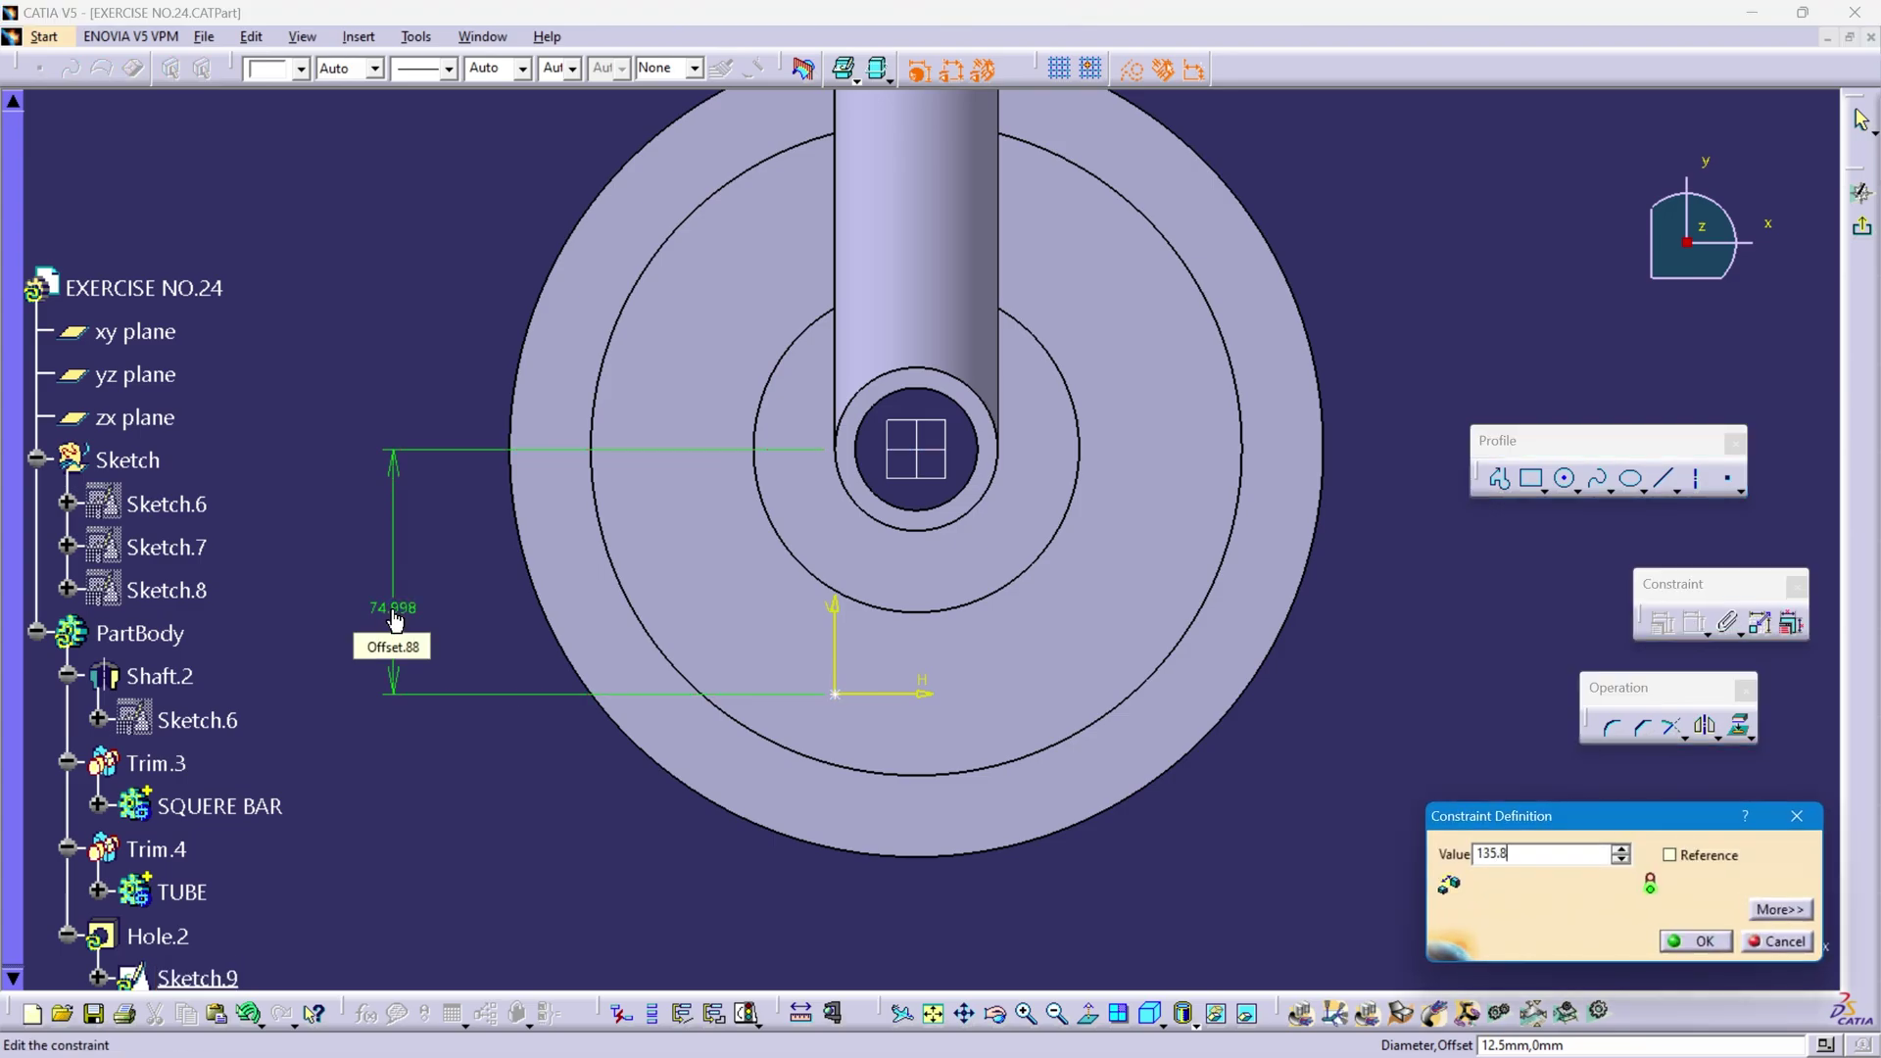
{"action": "type", "text": "2"}
{"action": "key", "text": "Return"}
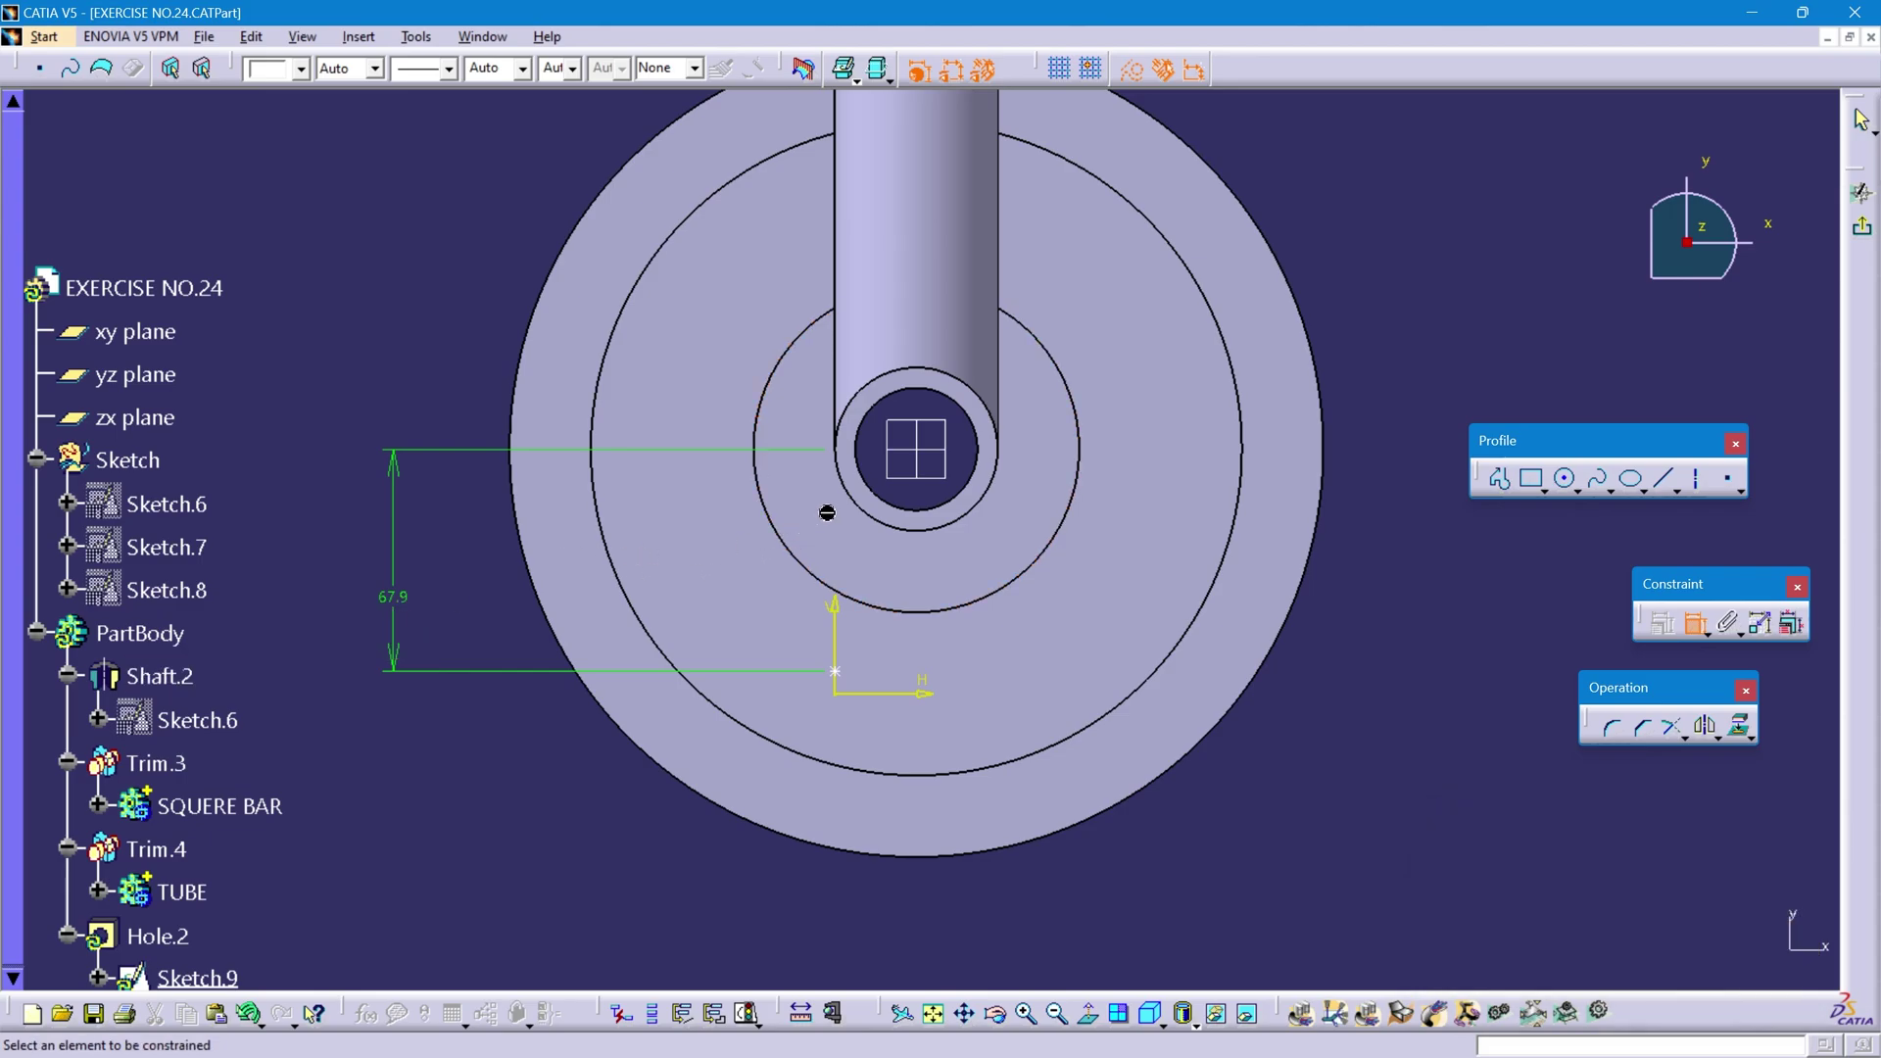
- Make the hole centre coincident with the hub's vertical centre line
{"action": "left_click", "coordinate": [918, 458]}
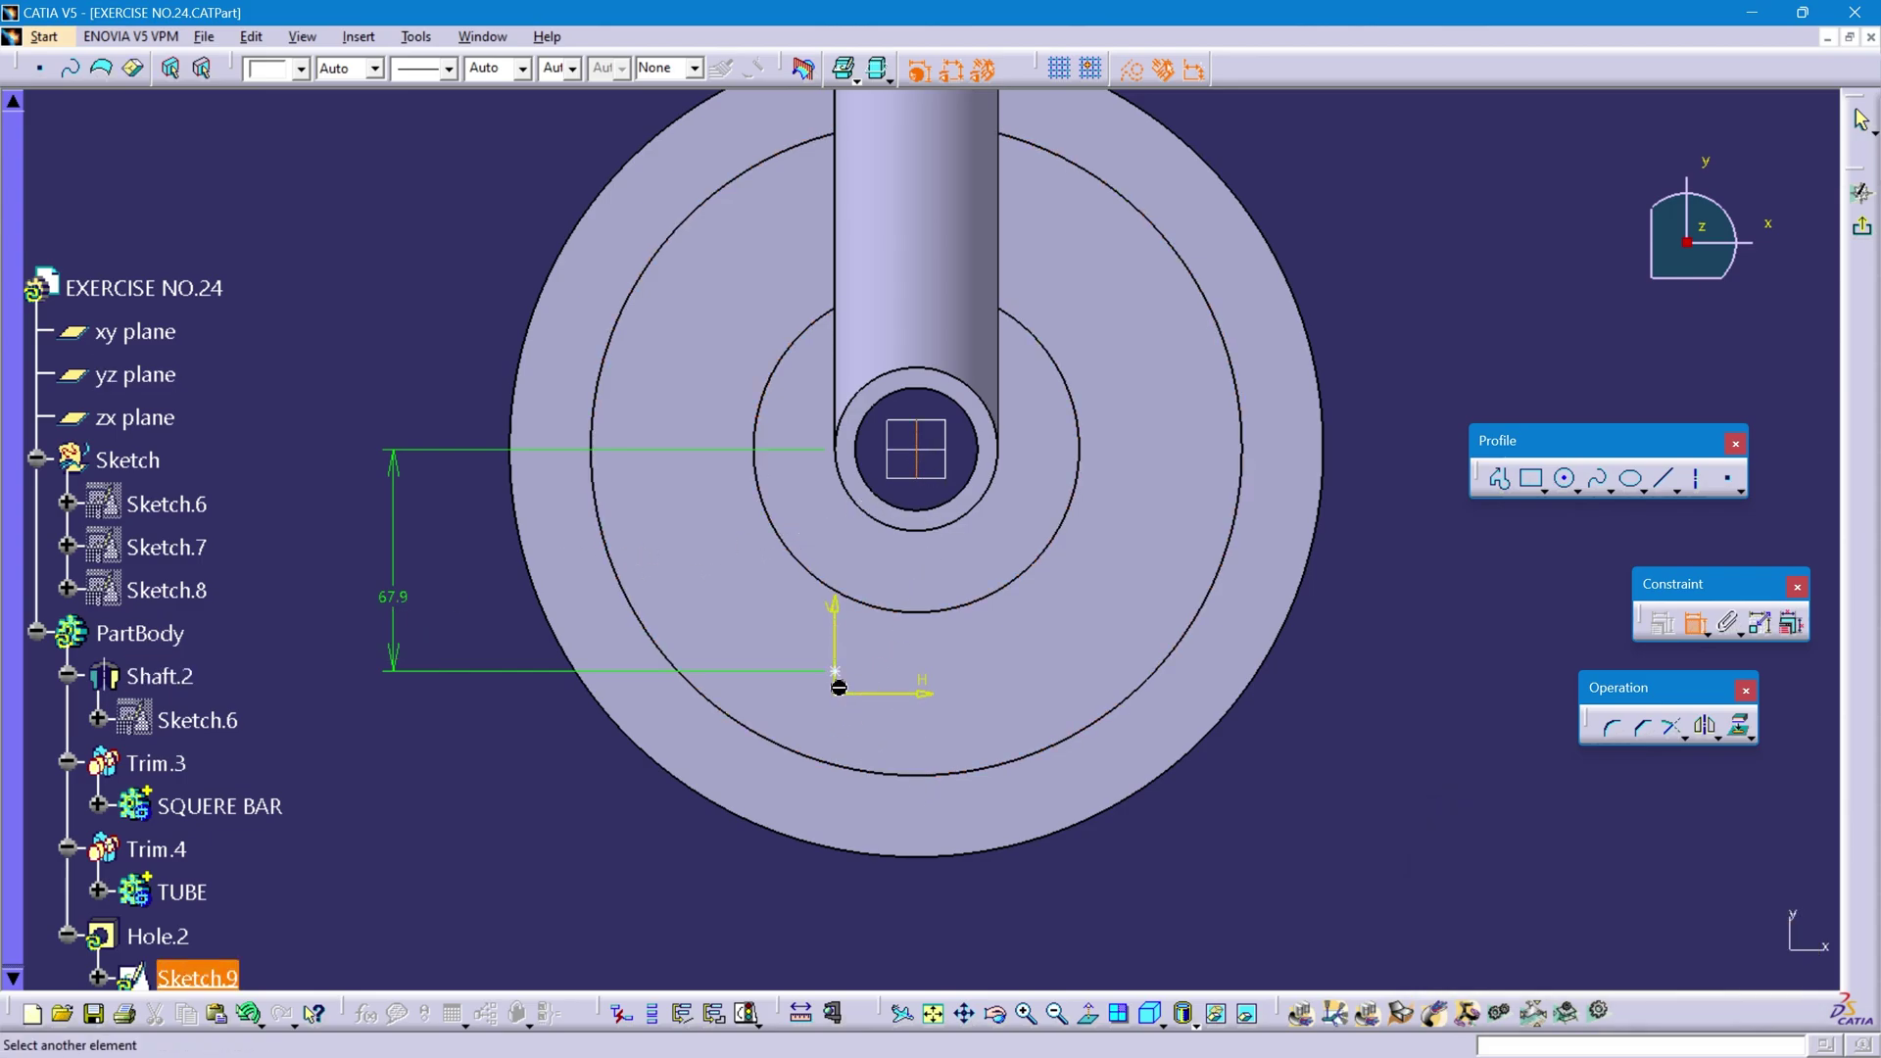
{"action": "left_click", "coordinate": [835, 671]}
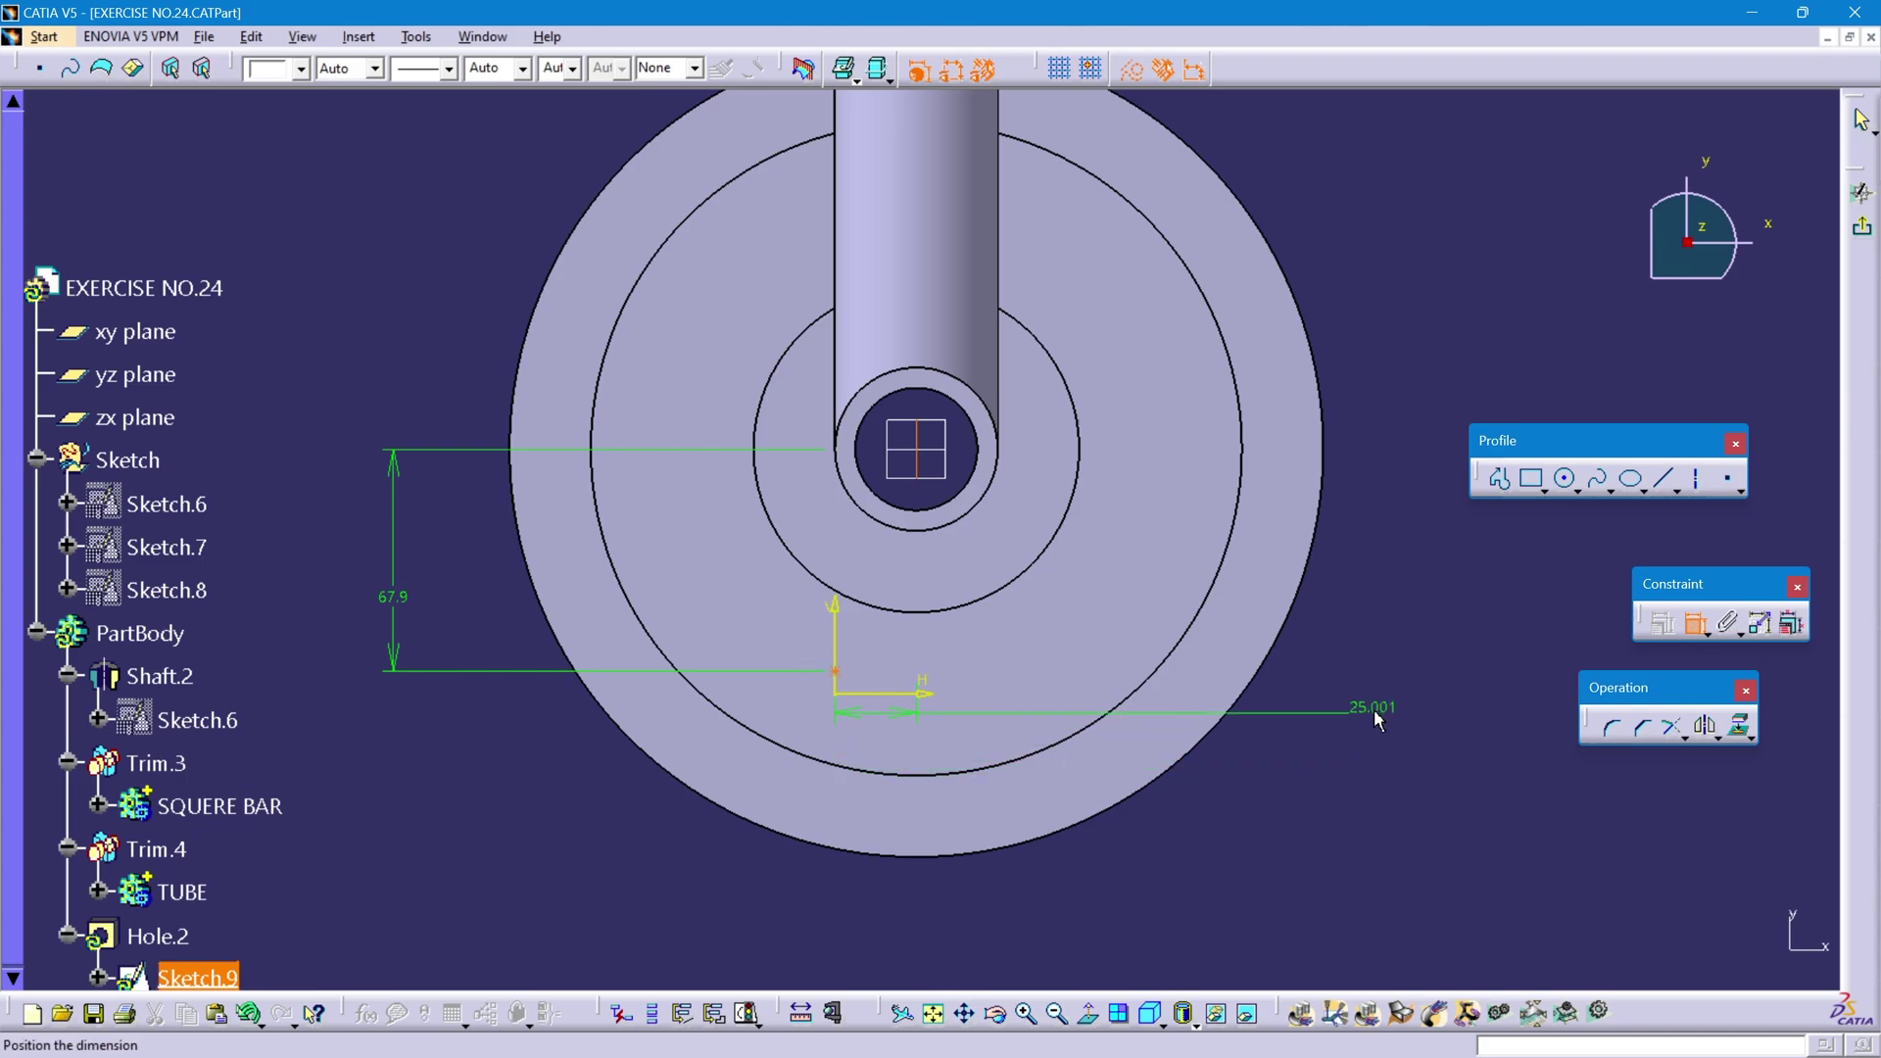
{"action": "right_click", "coordinate": [1437, 732]}
{"action": "left_click", "coordinate": [1500, 823]}
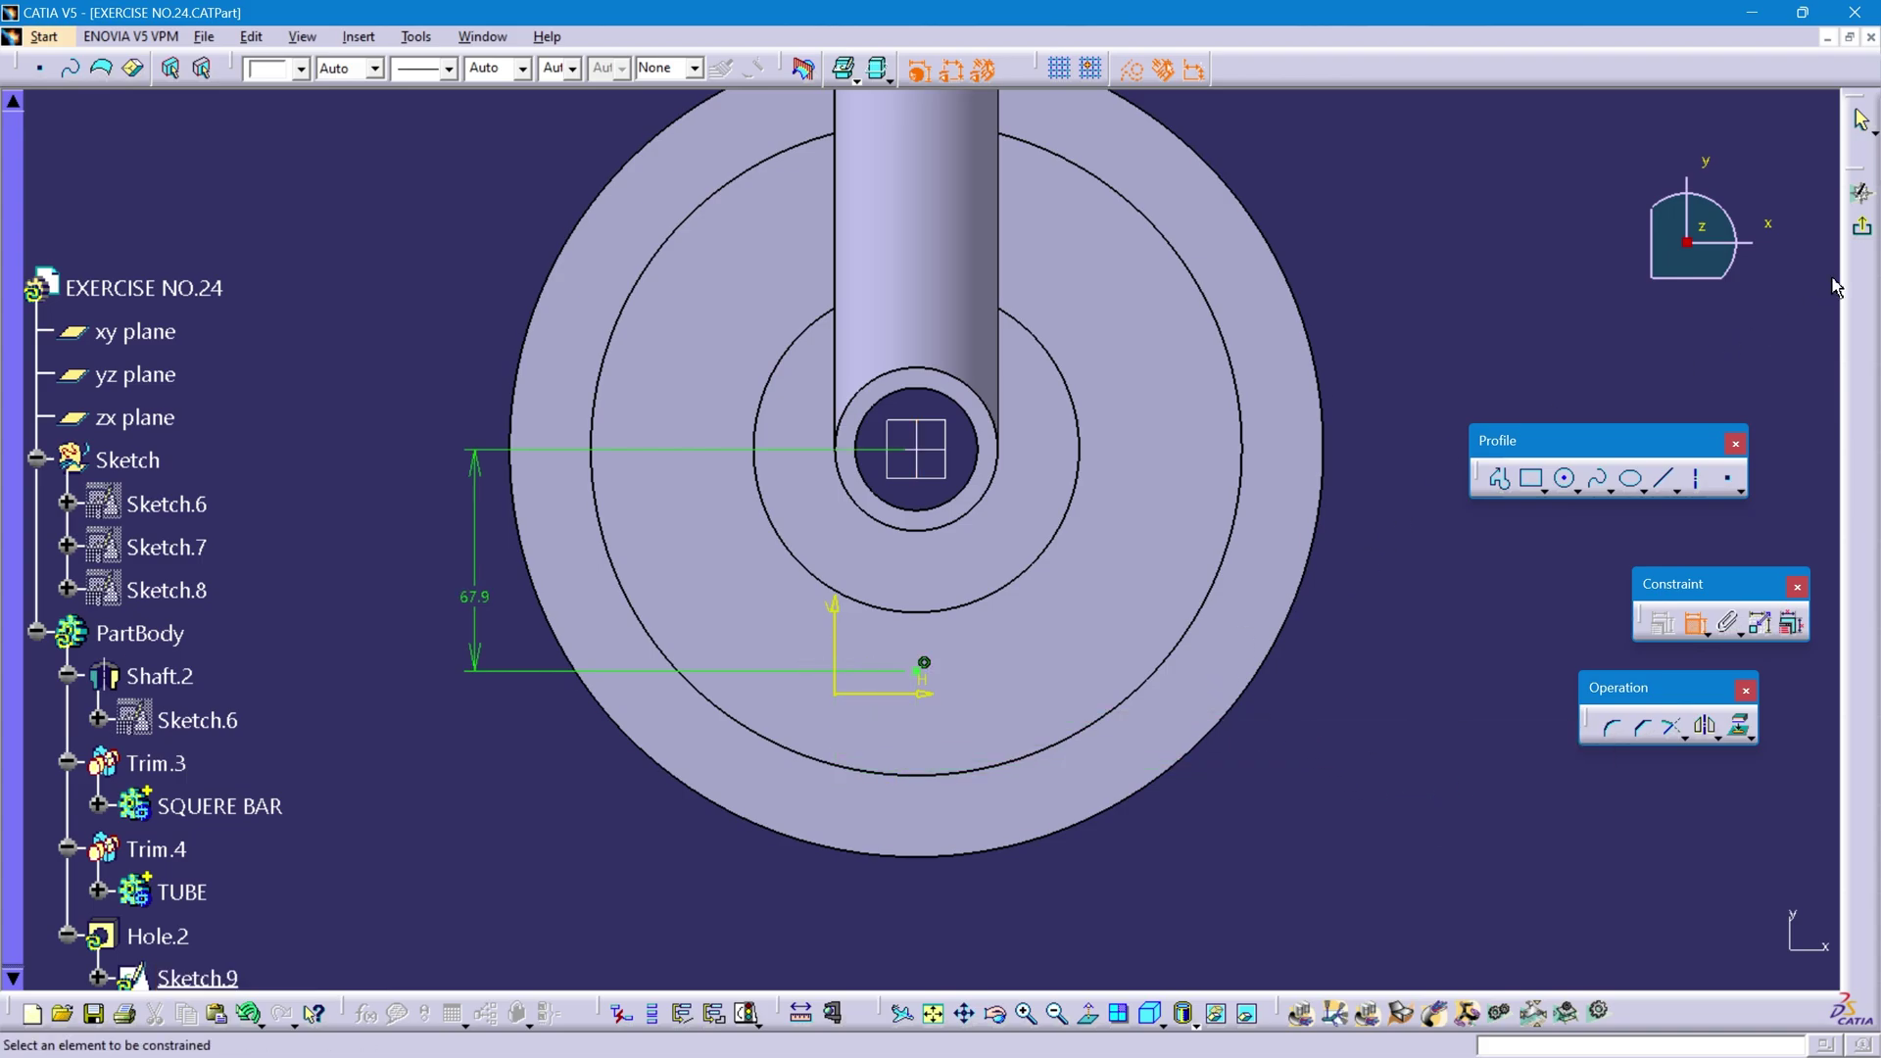
- Create Hole.2 as a 12.5 mm Up To Next hole and select it on the model
{"action": "left_click", "coordinate": [1863, 233]}
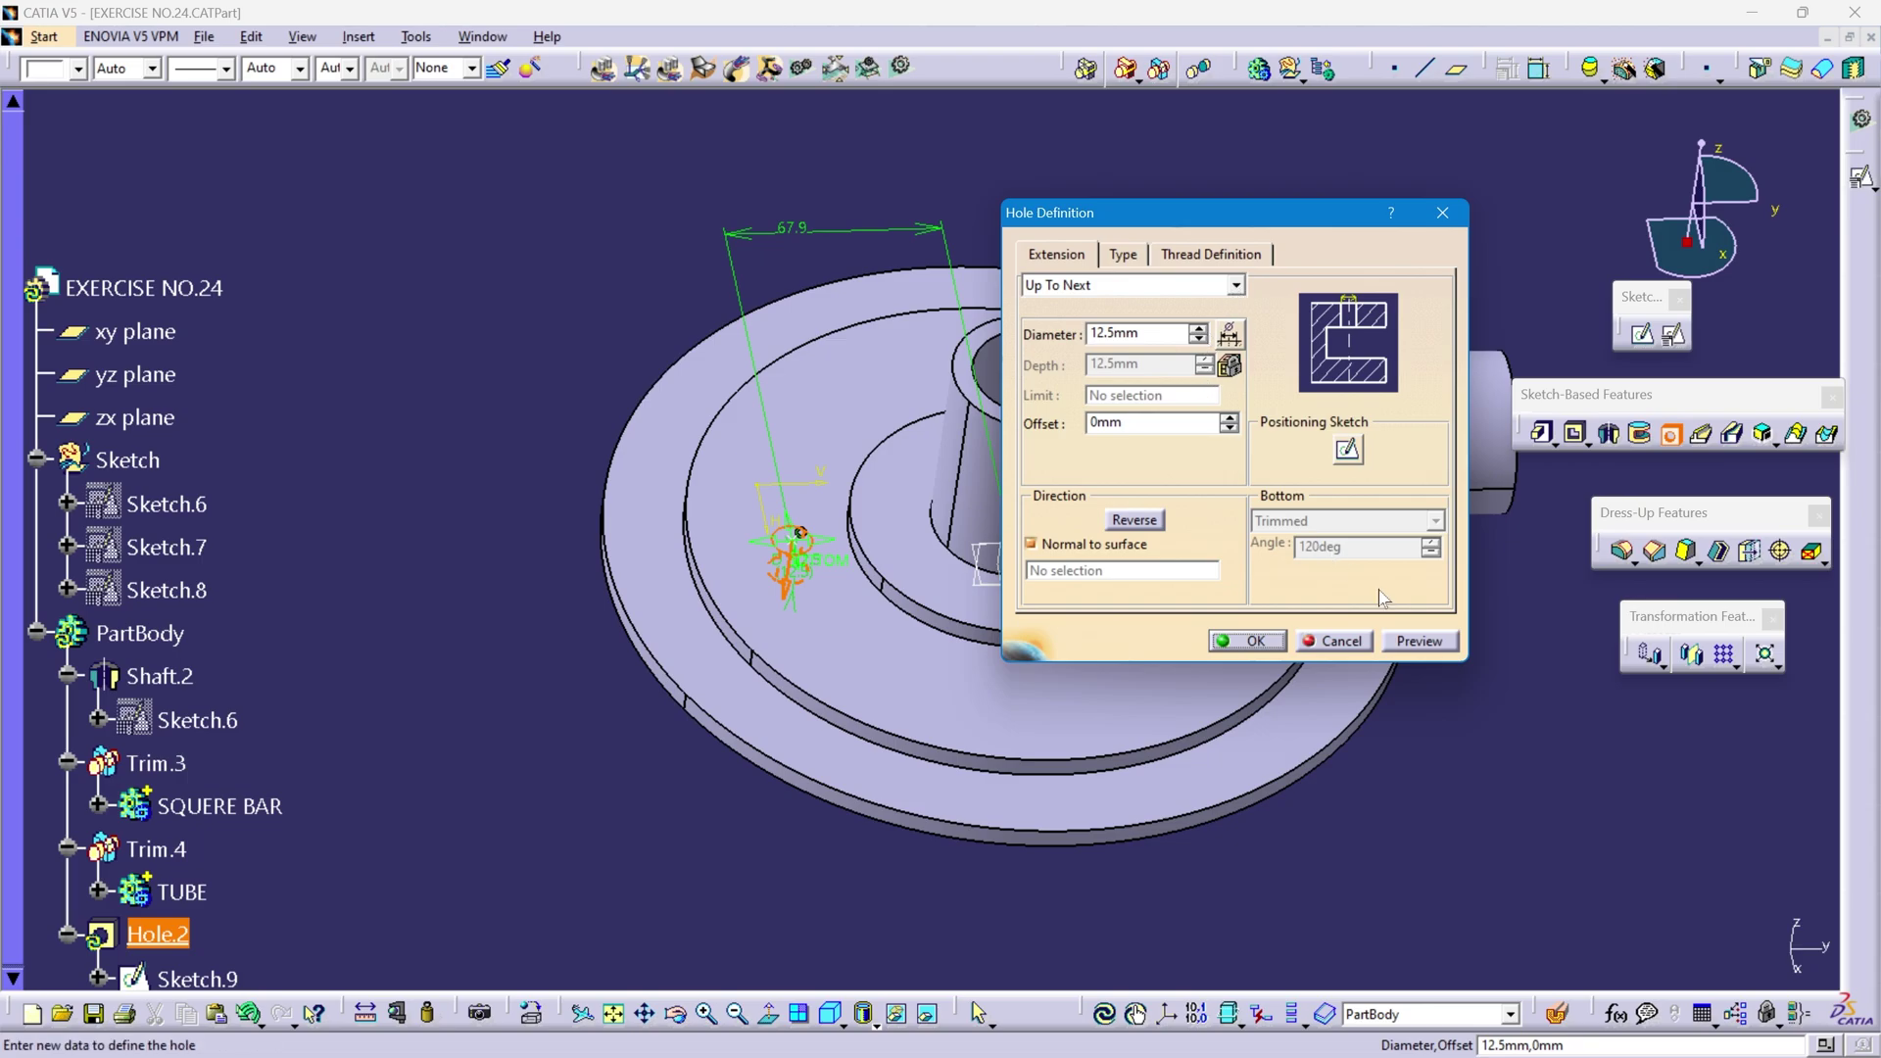
{"action": "left_click", "coordinate": [1418, 642]}
{"action": "left_click", "coordinate": [1254, 641]}
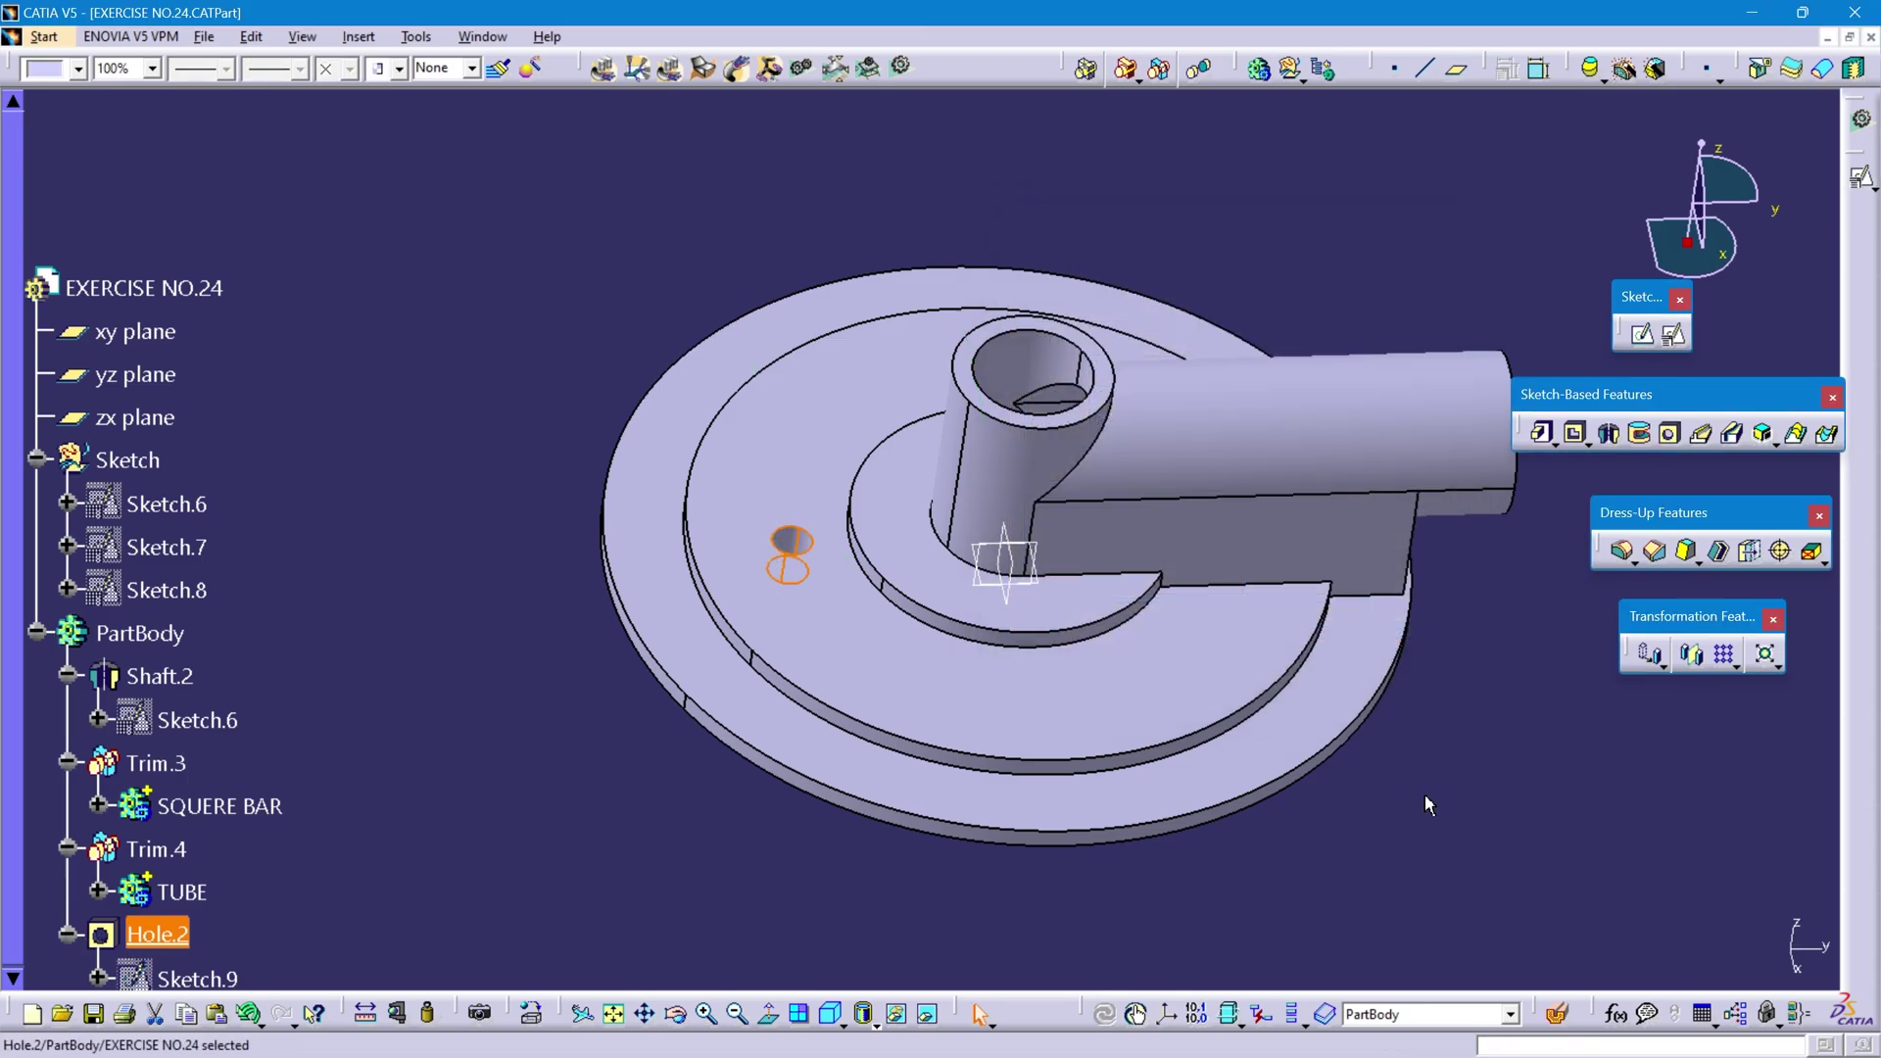
{"action": "scroll", "coordinate": [407, 798], "scroll_direction": "down", "scroll_amount": 2}
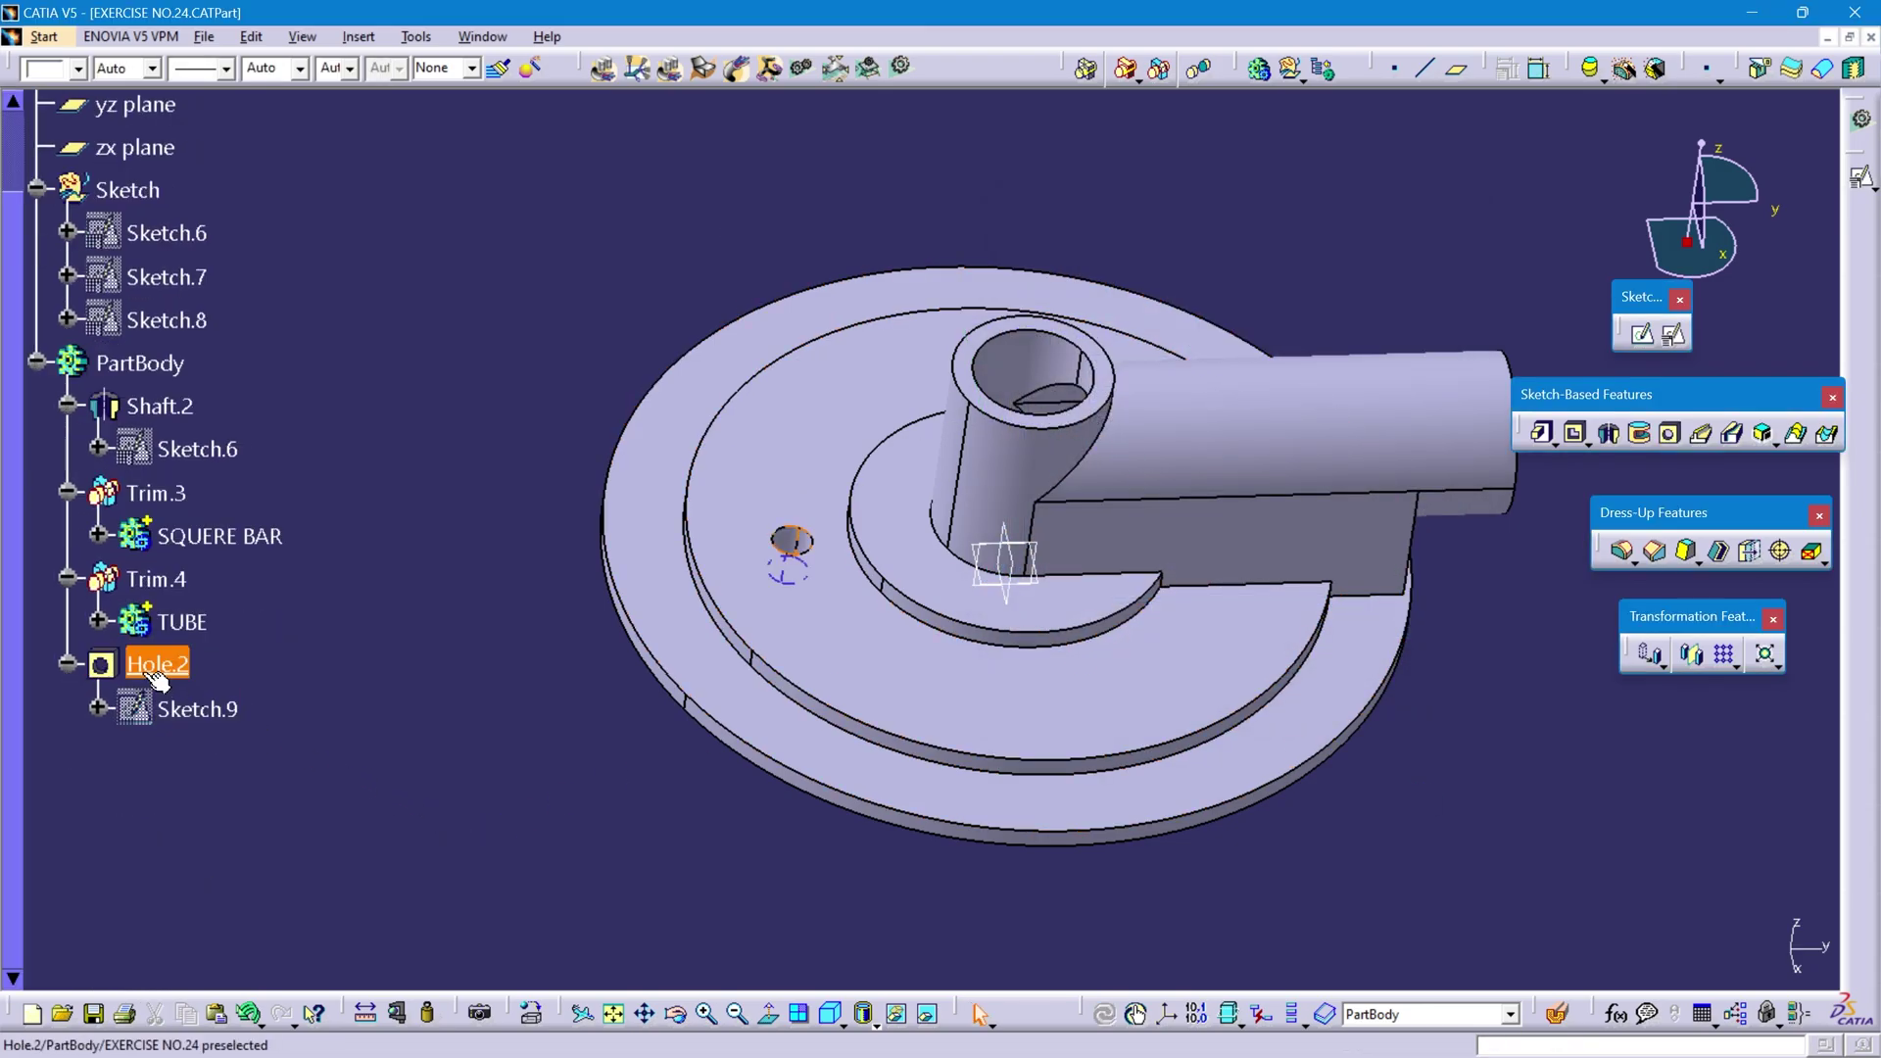
{"action": "left_click", "coordinate": [790, 539]}
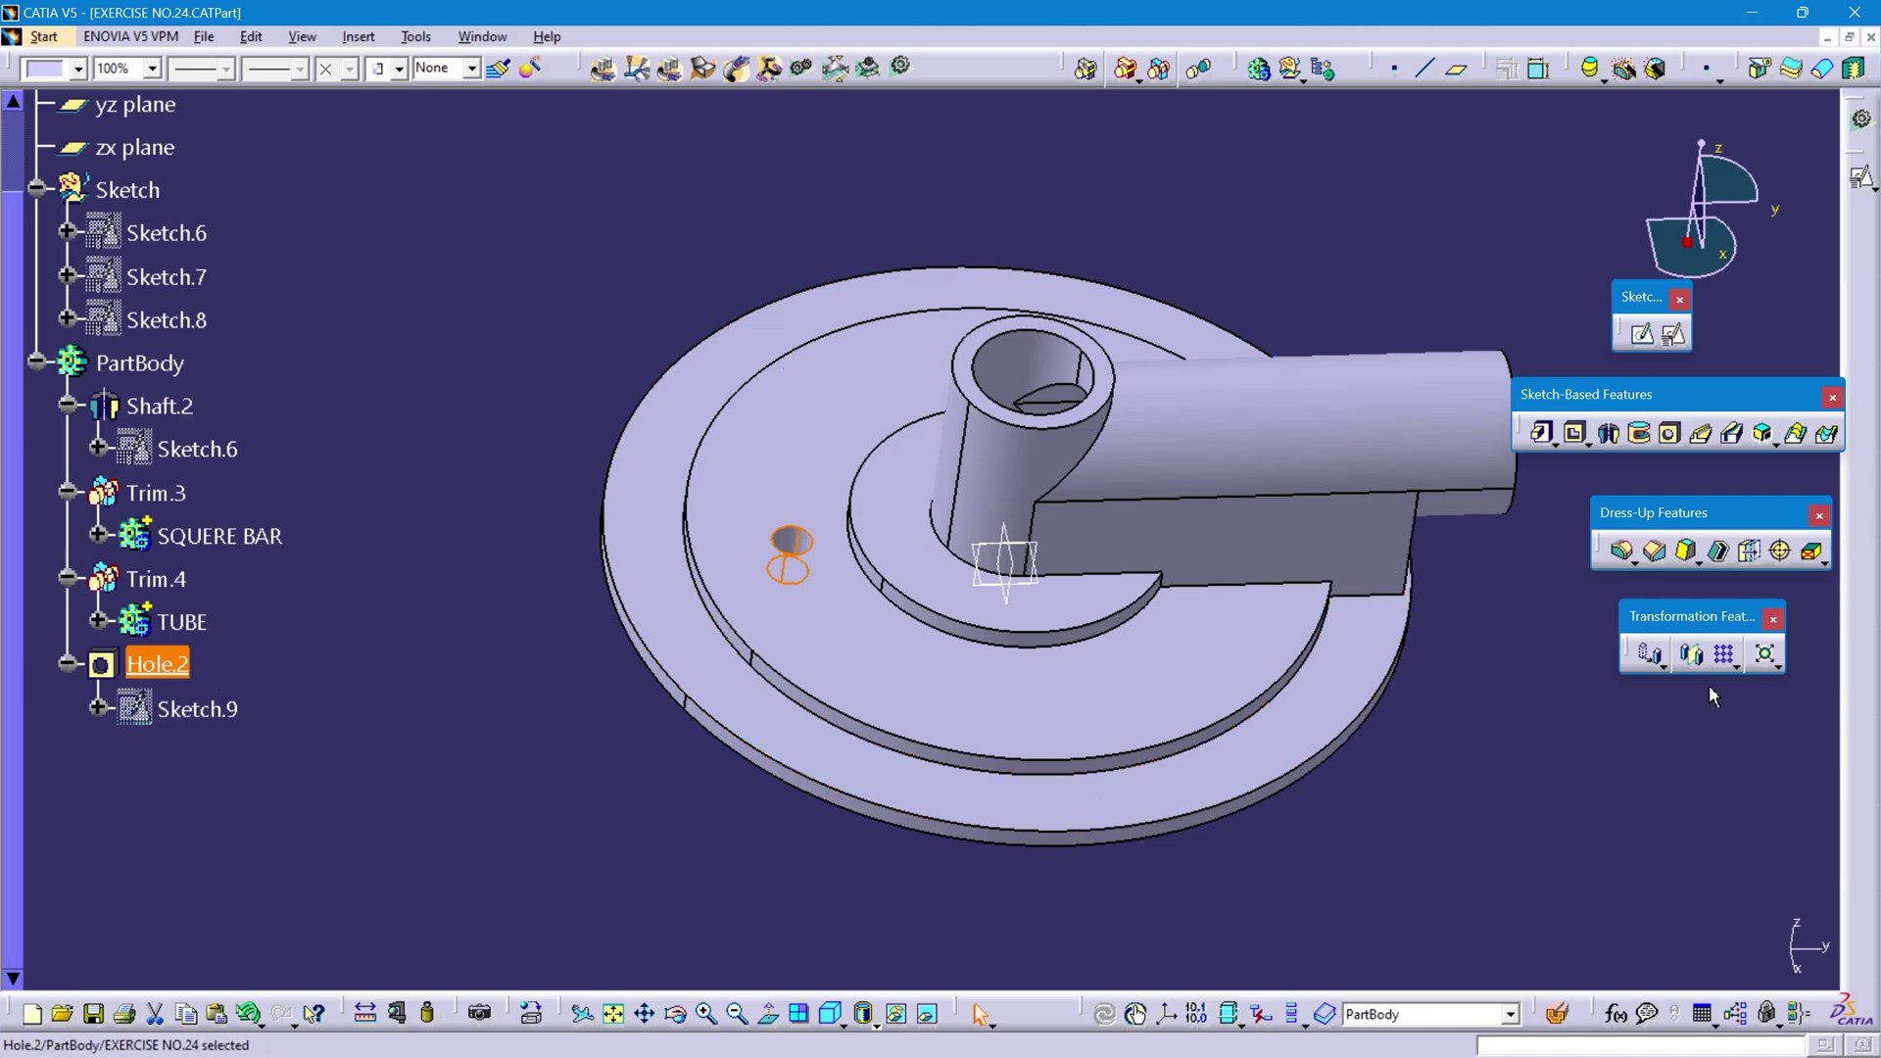
{"action": "left_click", "coordinate": [1730, 665]}
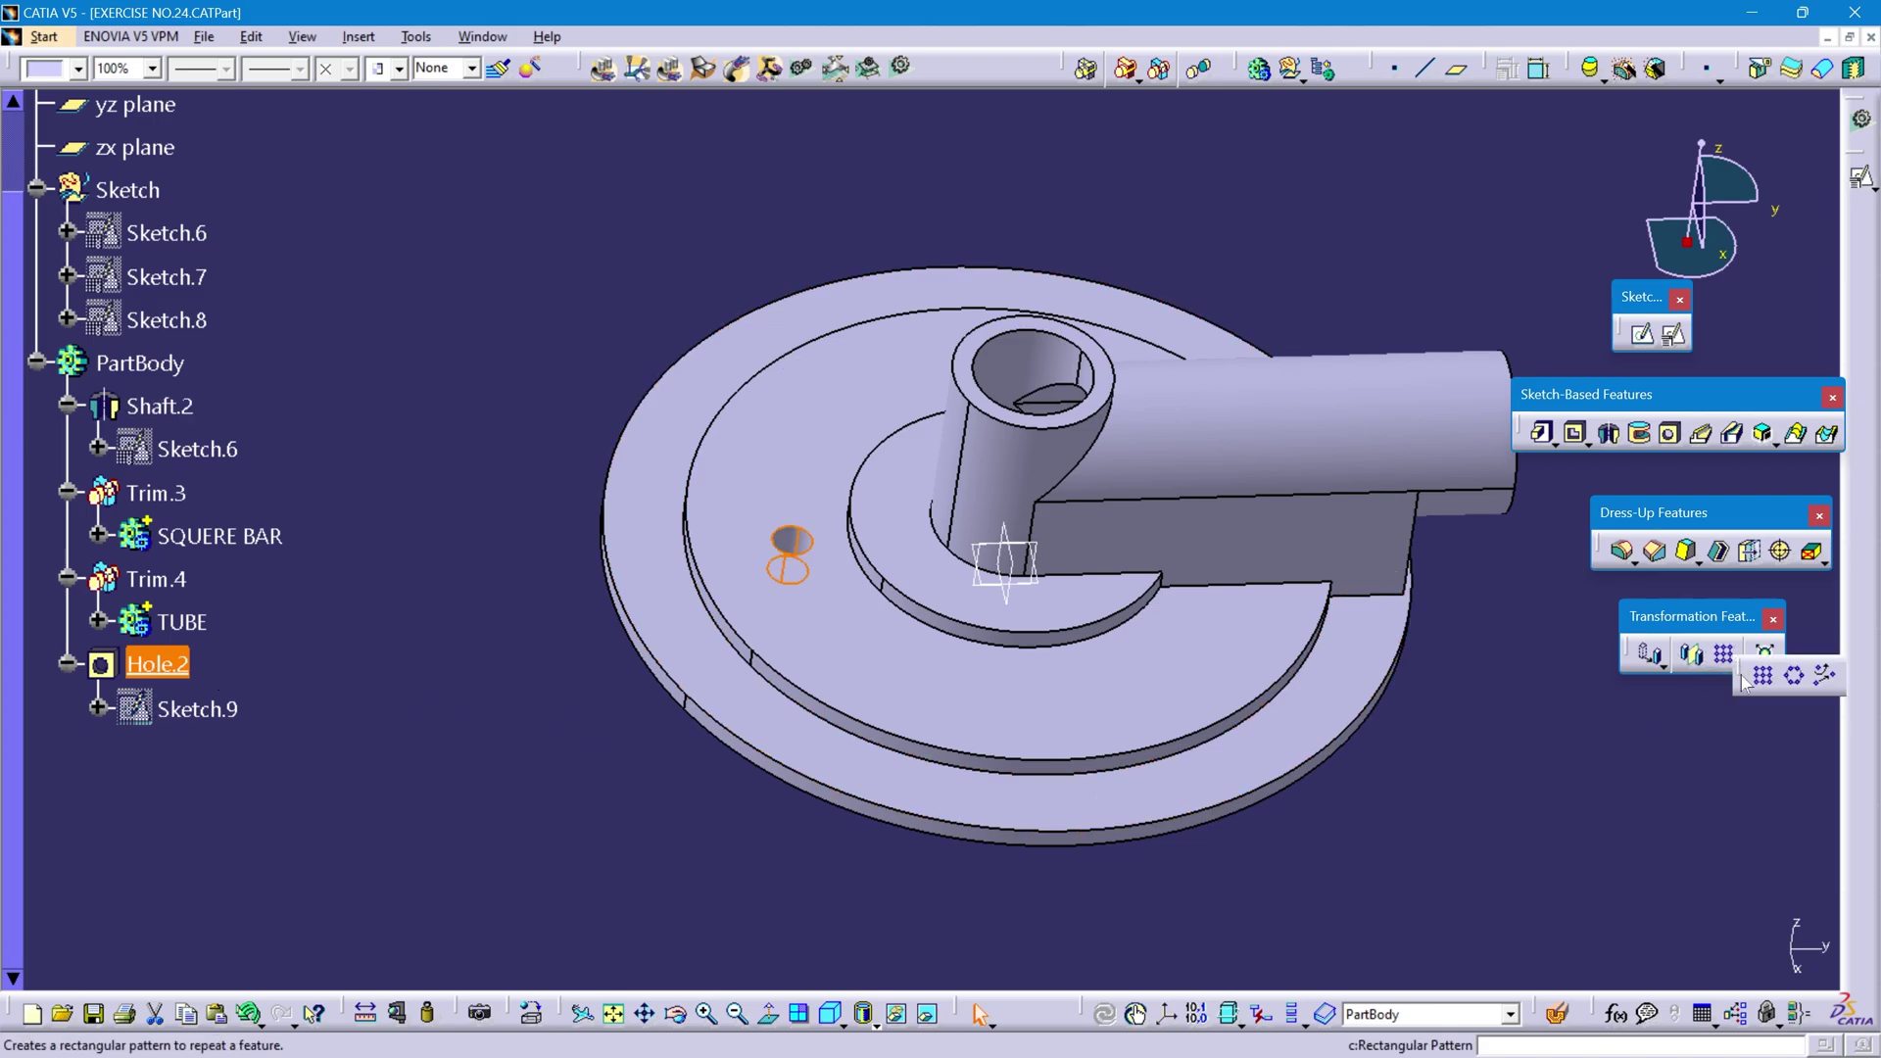
- Circular-pattern Hole.2 as a 3-instance complete crown around the hub's Shaft.2 cylindrical face
{"action": "left_click", "coordinate": [1798, 676]}
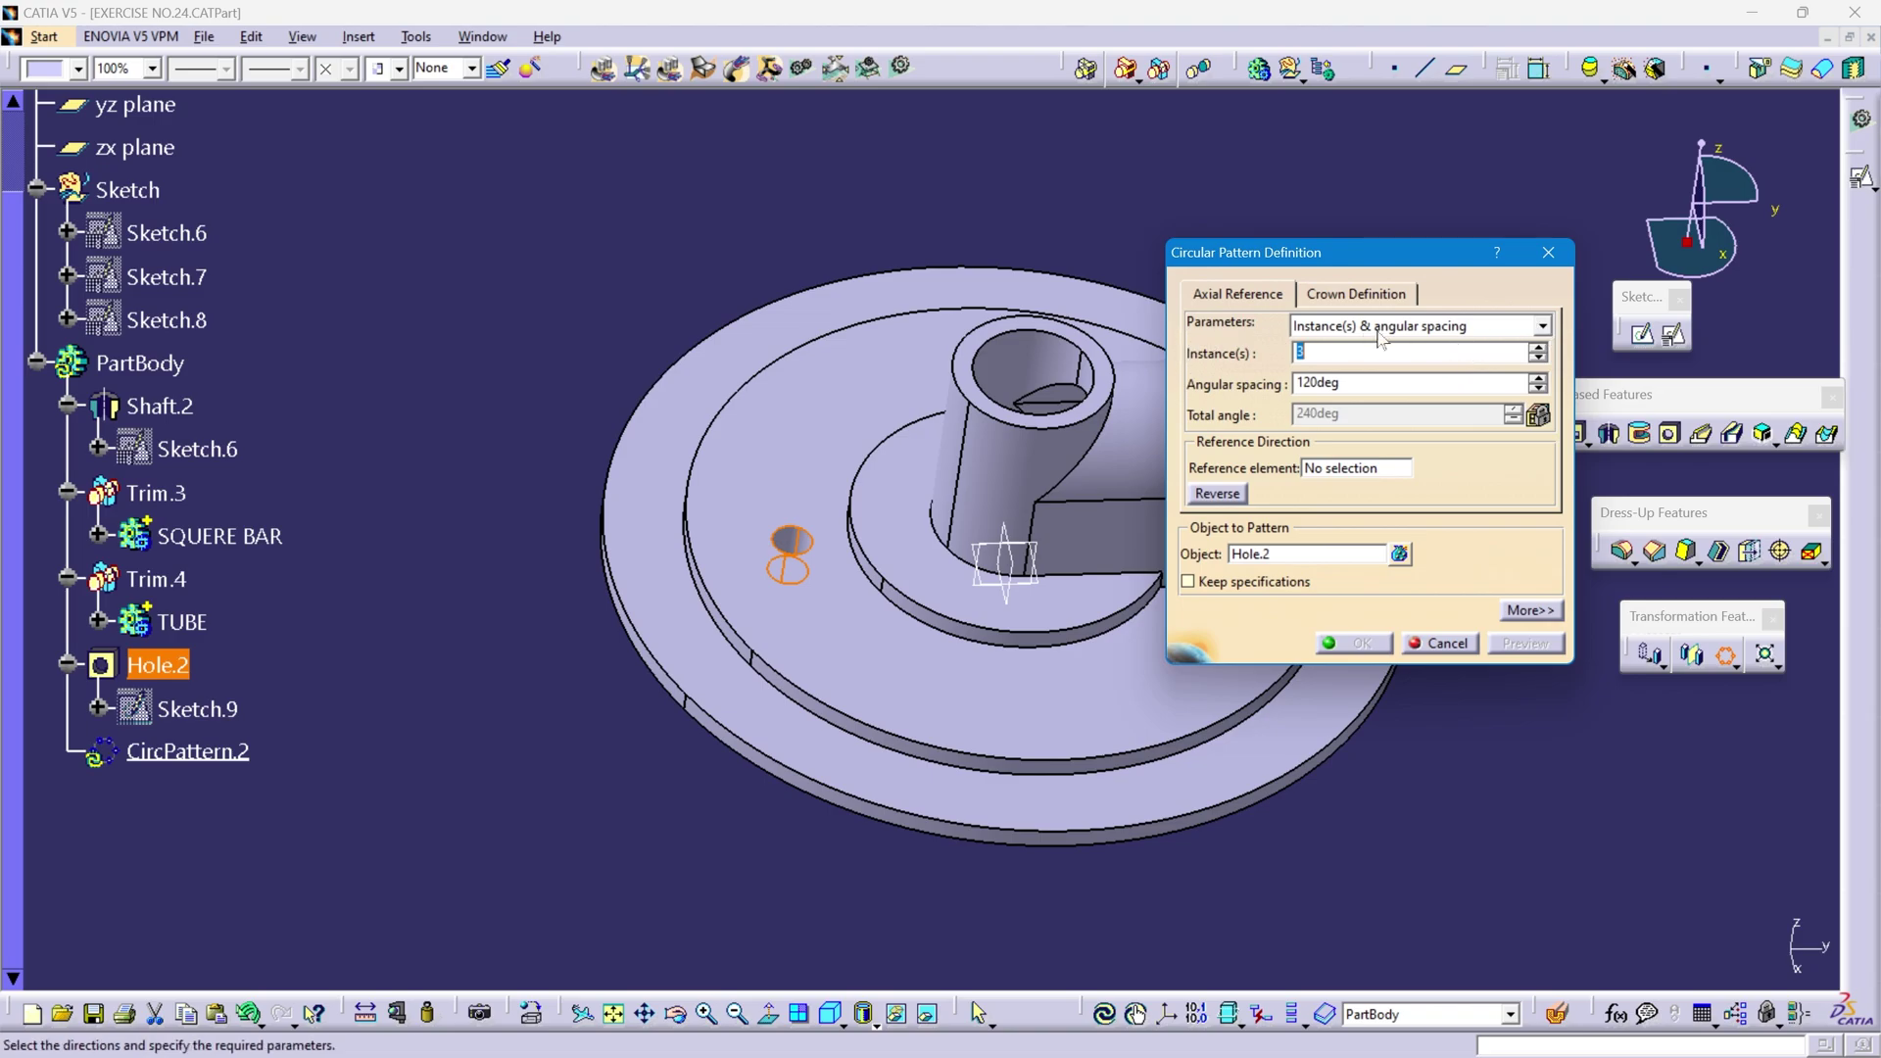
{"action": "left_click", "coordinate": [1540, 328]}
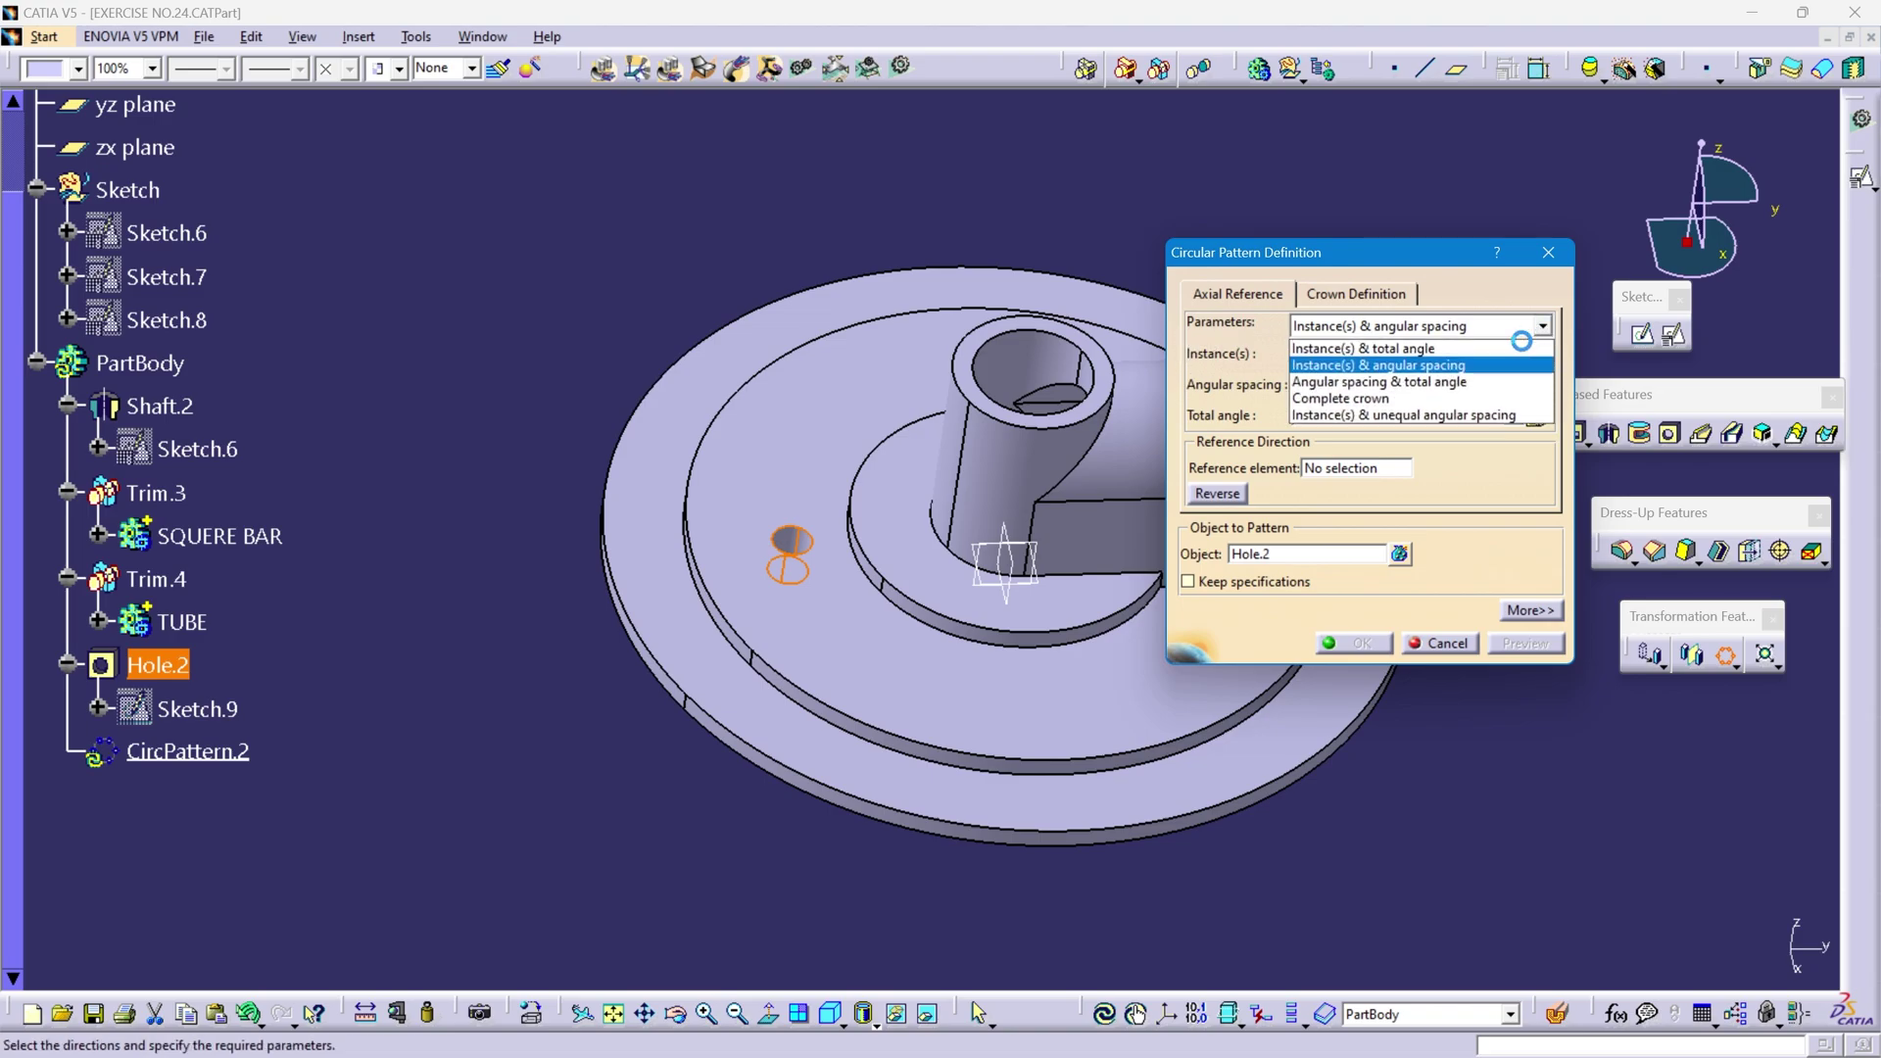
{"action": "left_click", "coordinate": [1402, 403]}
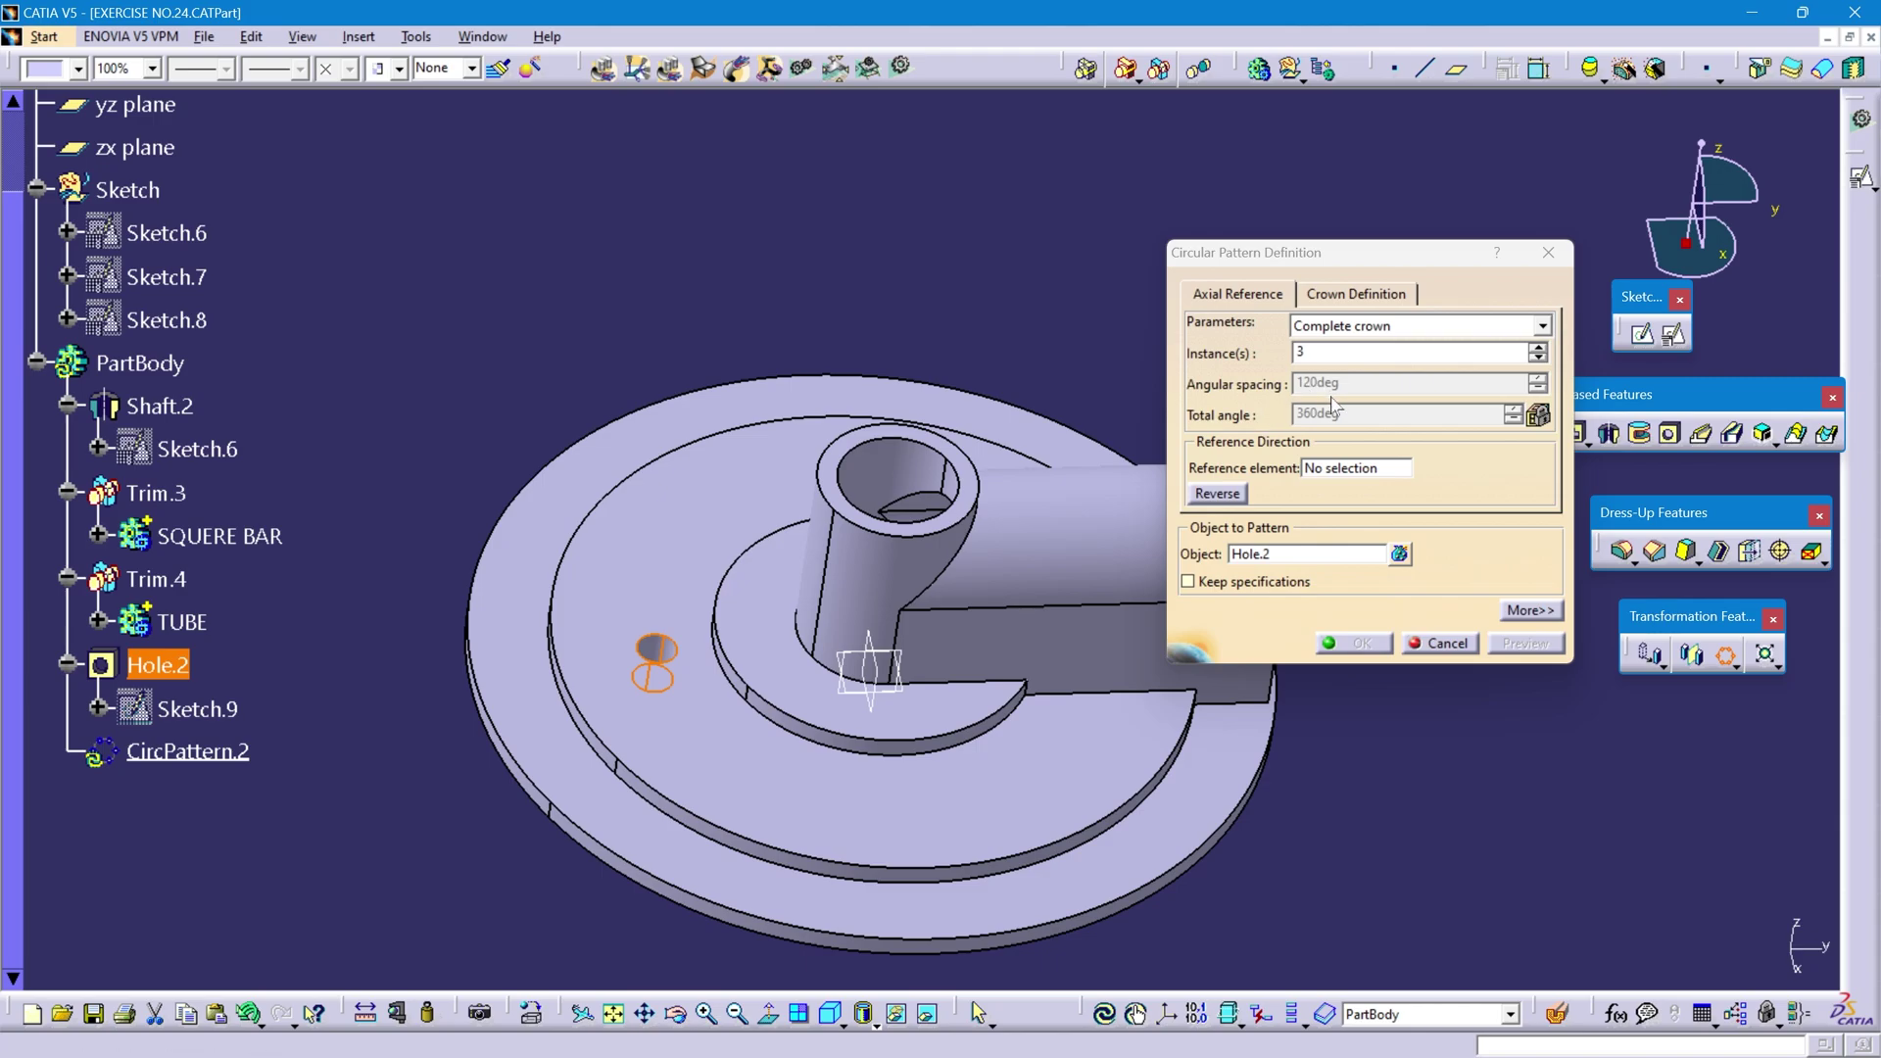
{"action": "left_click", "coordinate": [1351, 469]}
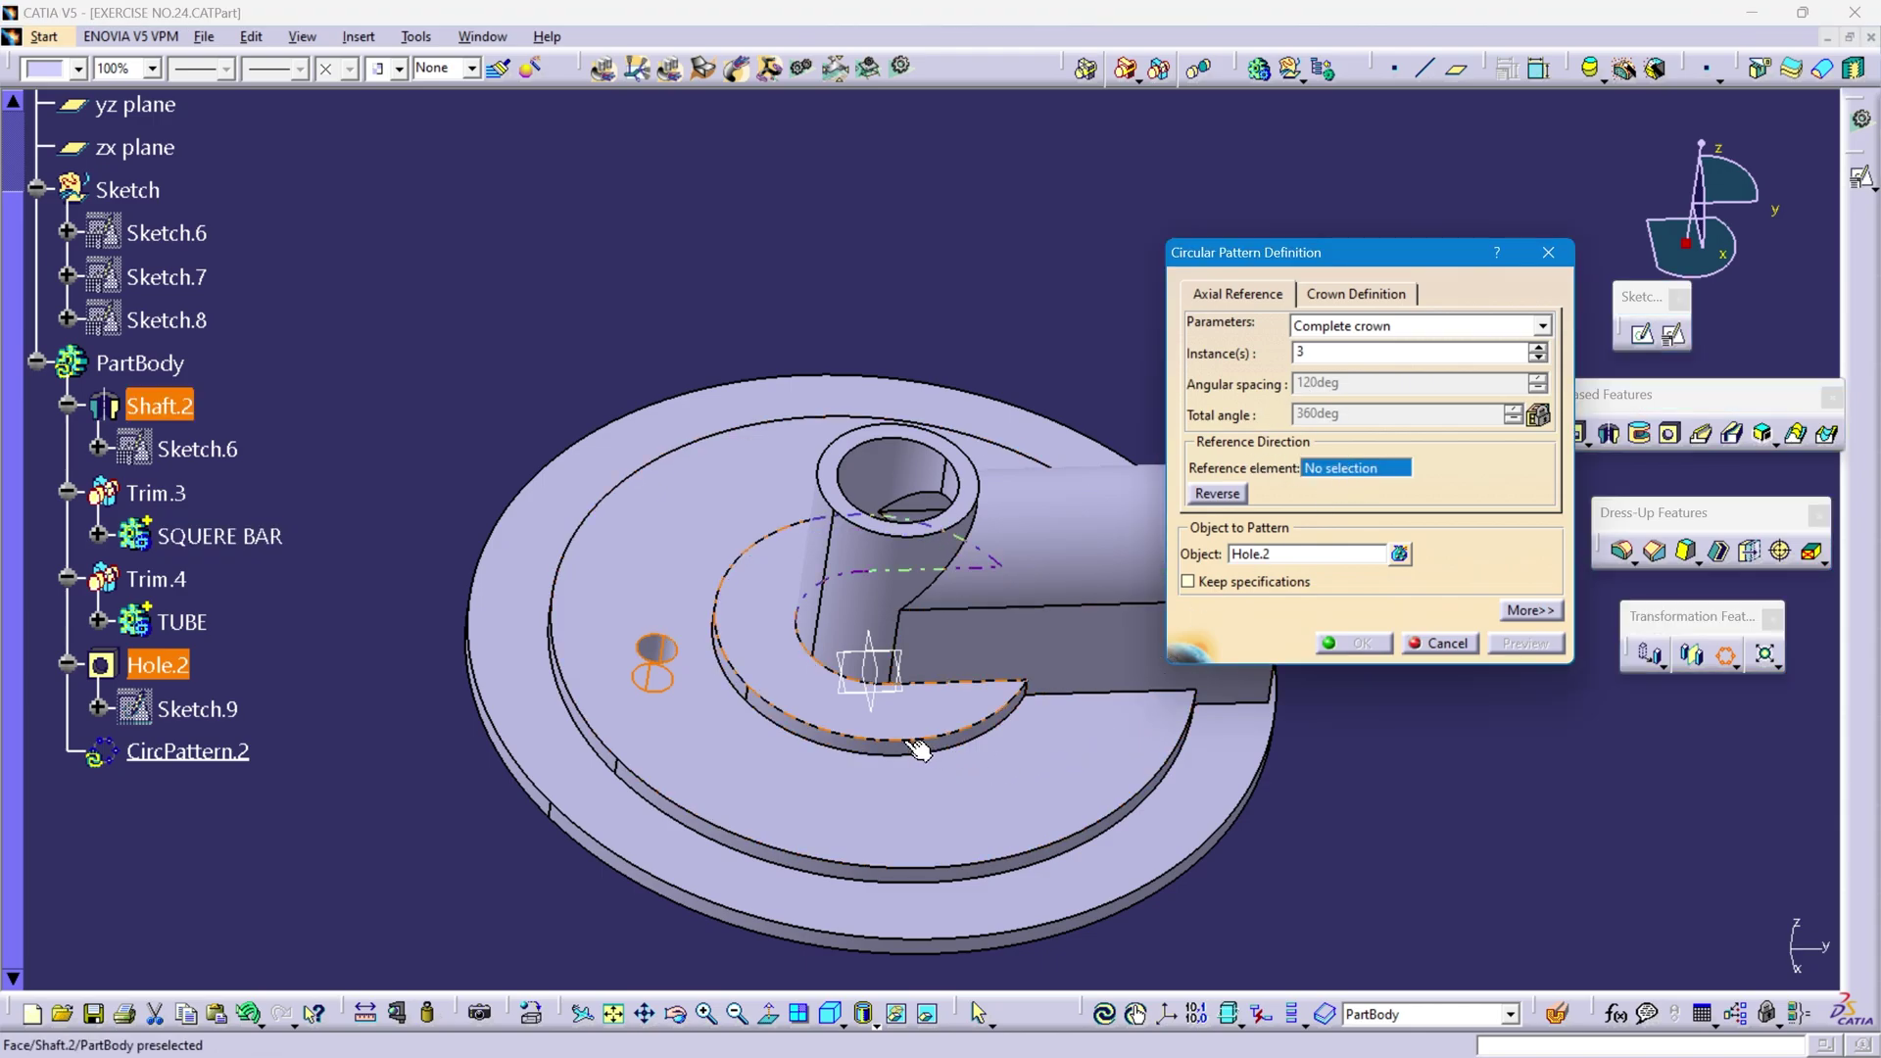
{"action": "left_click", "coordinate": [925, 872]}
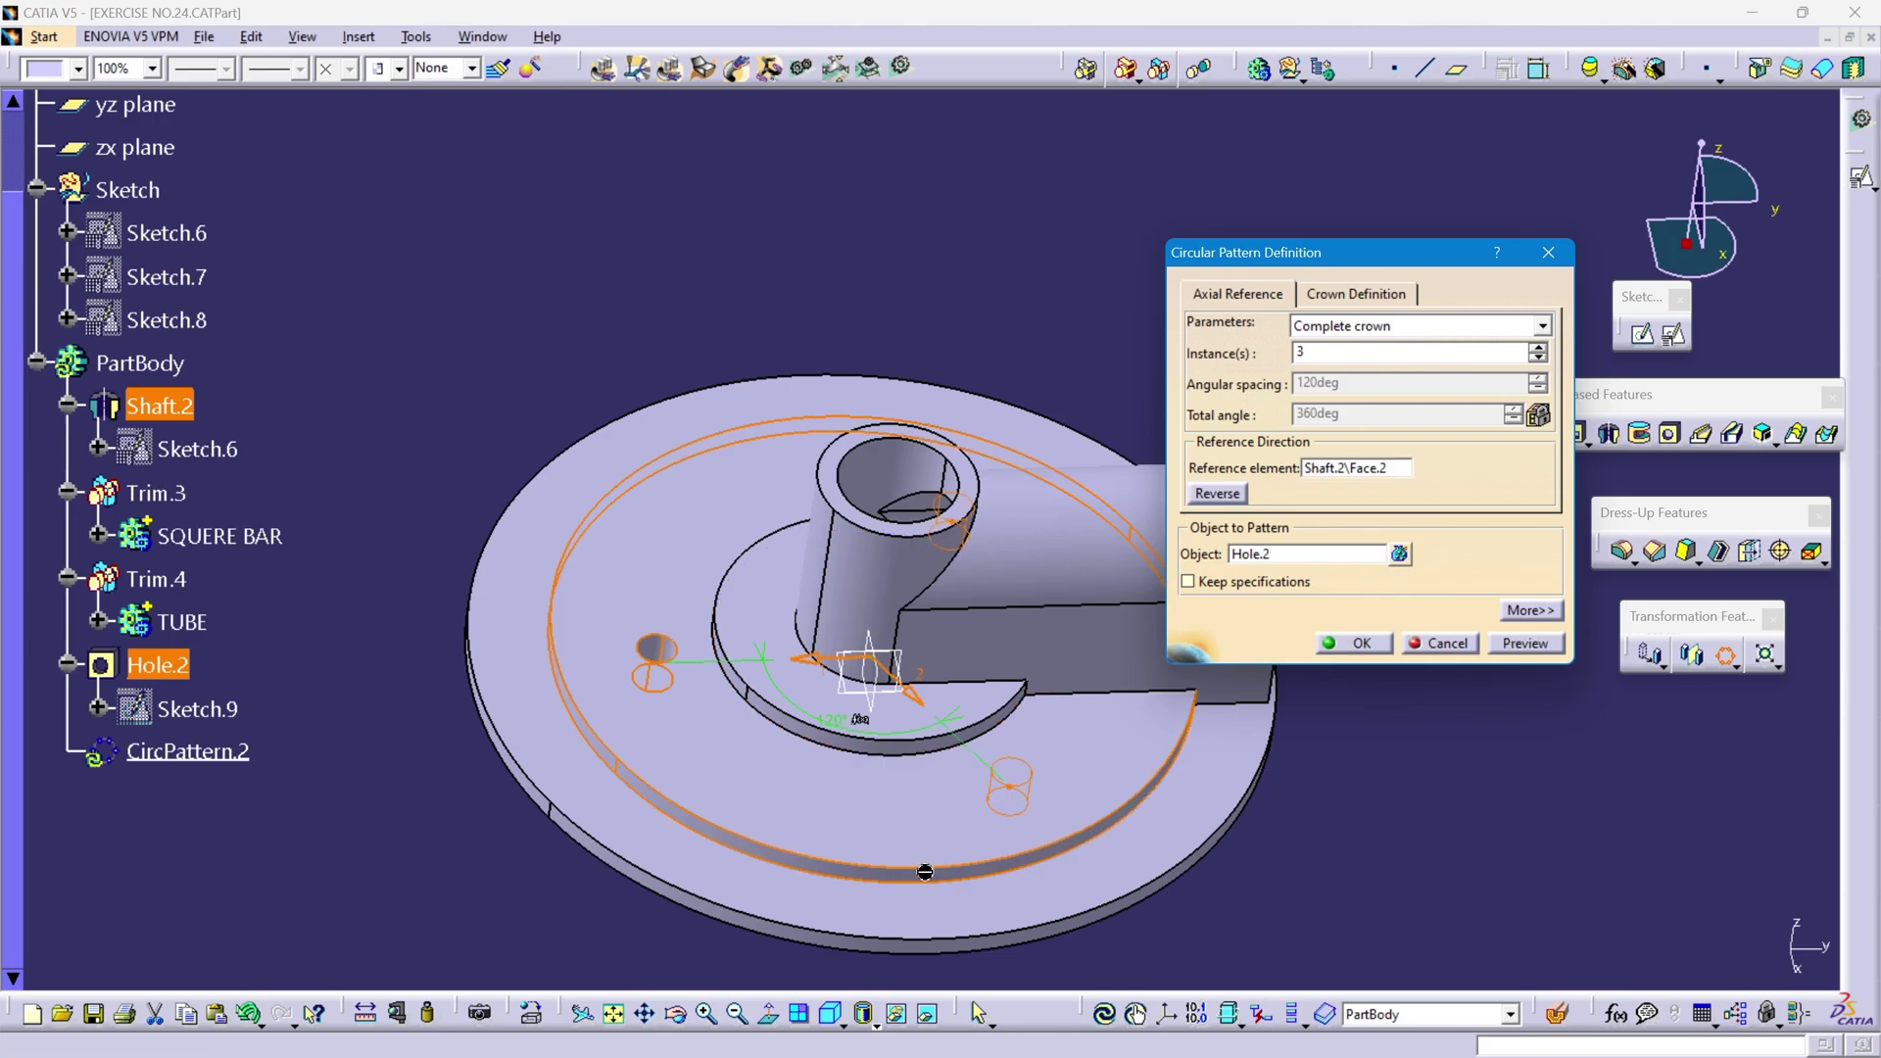
{"action": "left_click", "coordinate": [1525, 643]}
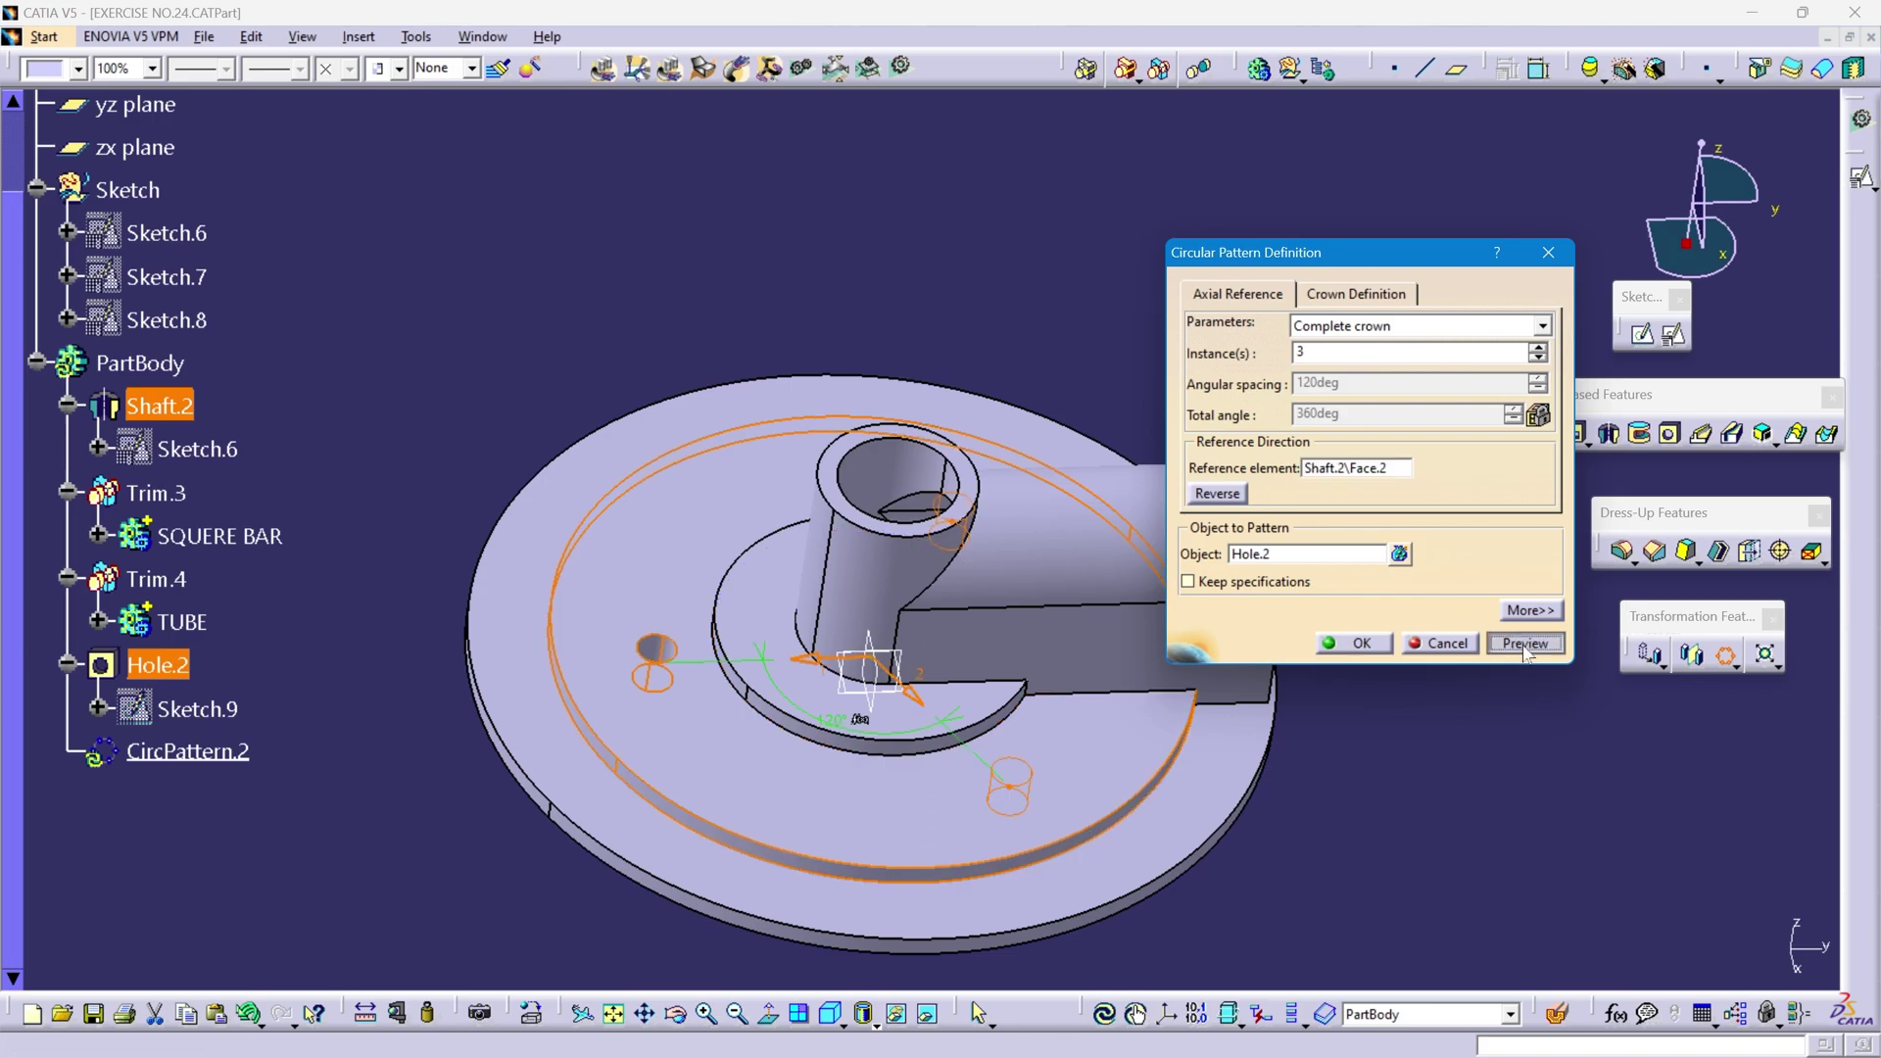
{"action": "left_click", "coordinate": [1357, 643]}
{"action": "middle_click_drag", "start_coordinate": [940, 588], "coordinate": [979, 685]}
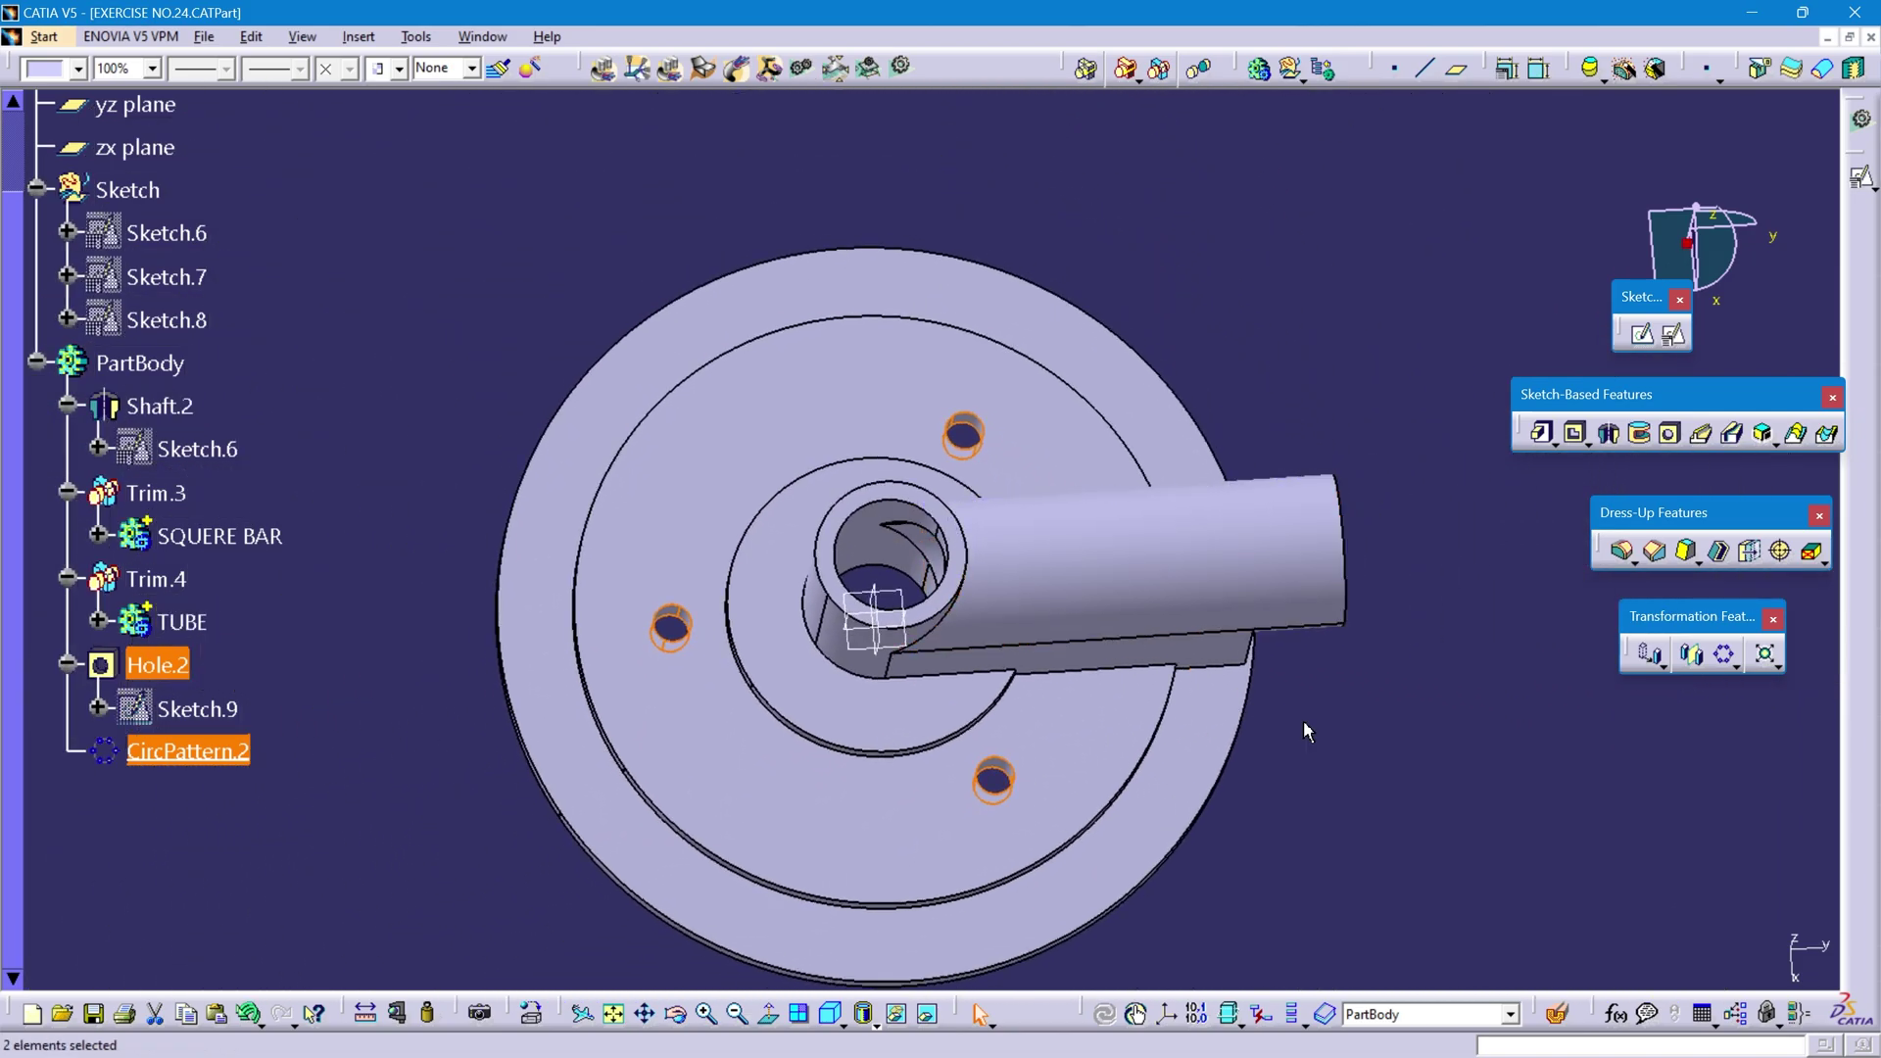
{"action": "left_click", "coordinate": [1014, 762]}
- Orbit to view the tube and define PartBody as the in-work object
{"action": "mouse_move", "coordinate": [1014, 762]}
{"action": "middle_mouse_down"}
{"action": "mouse_move", "coordinate": [909, 689]}
{"action": "mouse_move", "coordinate": [1019, 432]}
{"action": "mouse_move", "coordinate": [983, 646]}
{"action": "mouse_move", "coordinate": [718, 529]}
{"action": "mouse_move", "coordinate": [686, 471]}
{"action": "middle_mouse_up"}
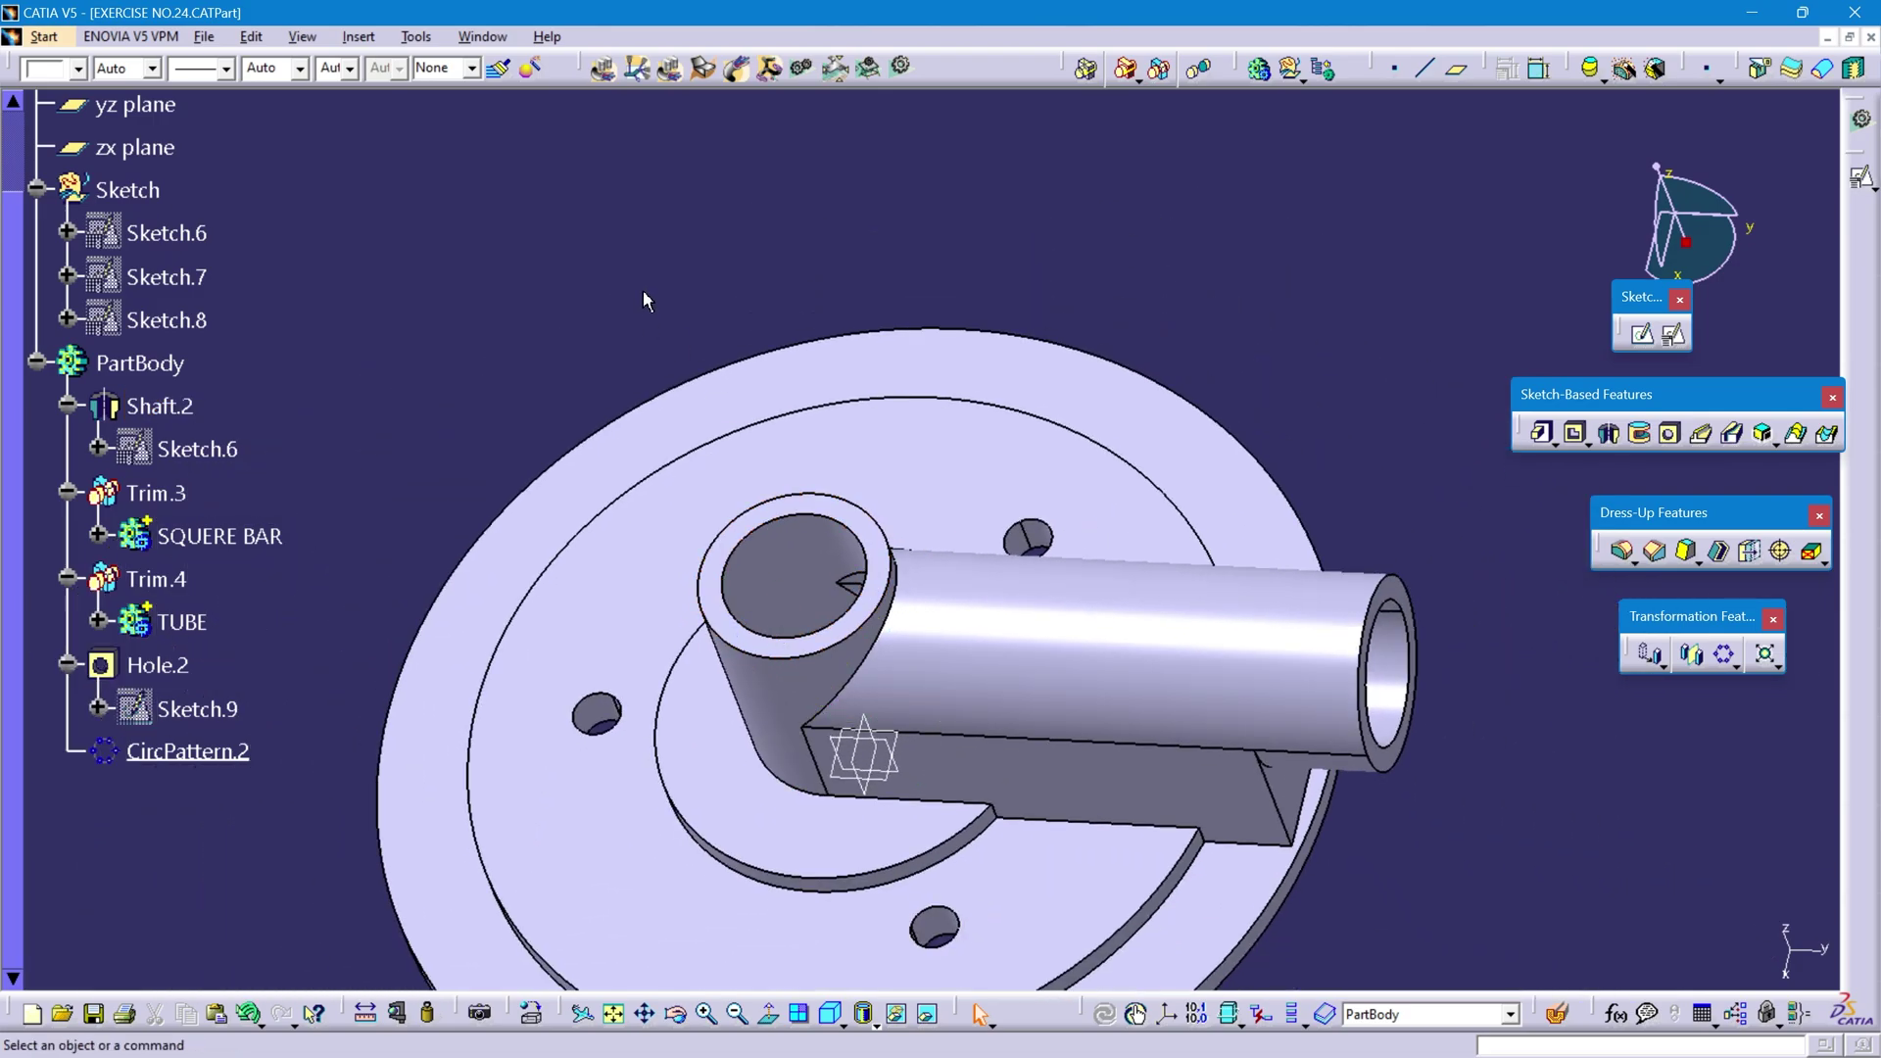
{"action": "right_click", "coordinate": [127, 361]}
{"action": "left_click", "coordinate": [294, 516]}
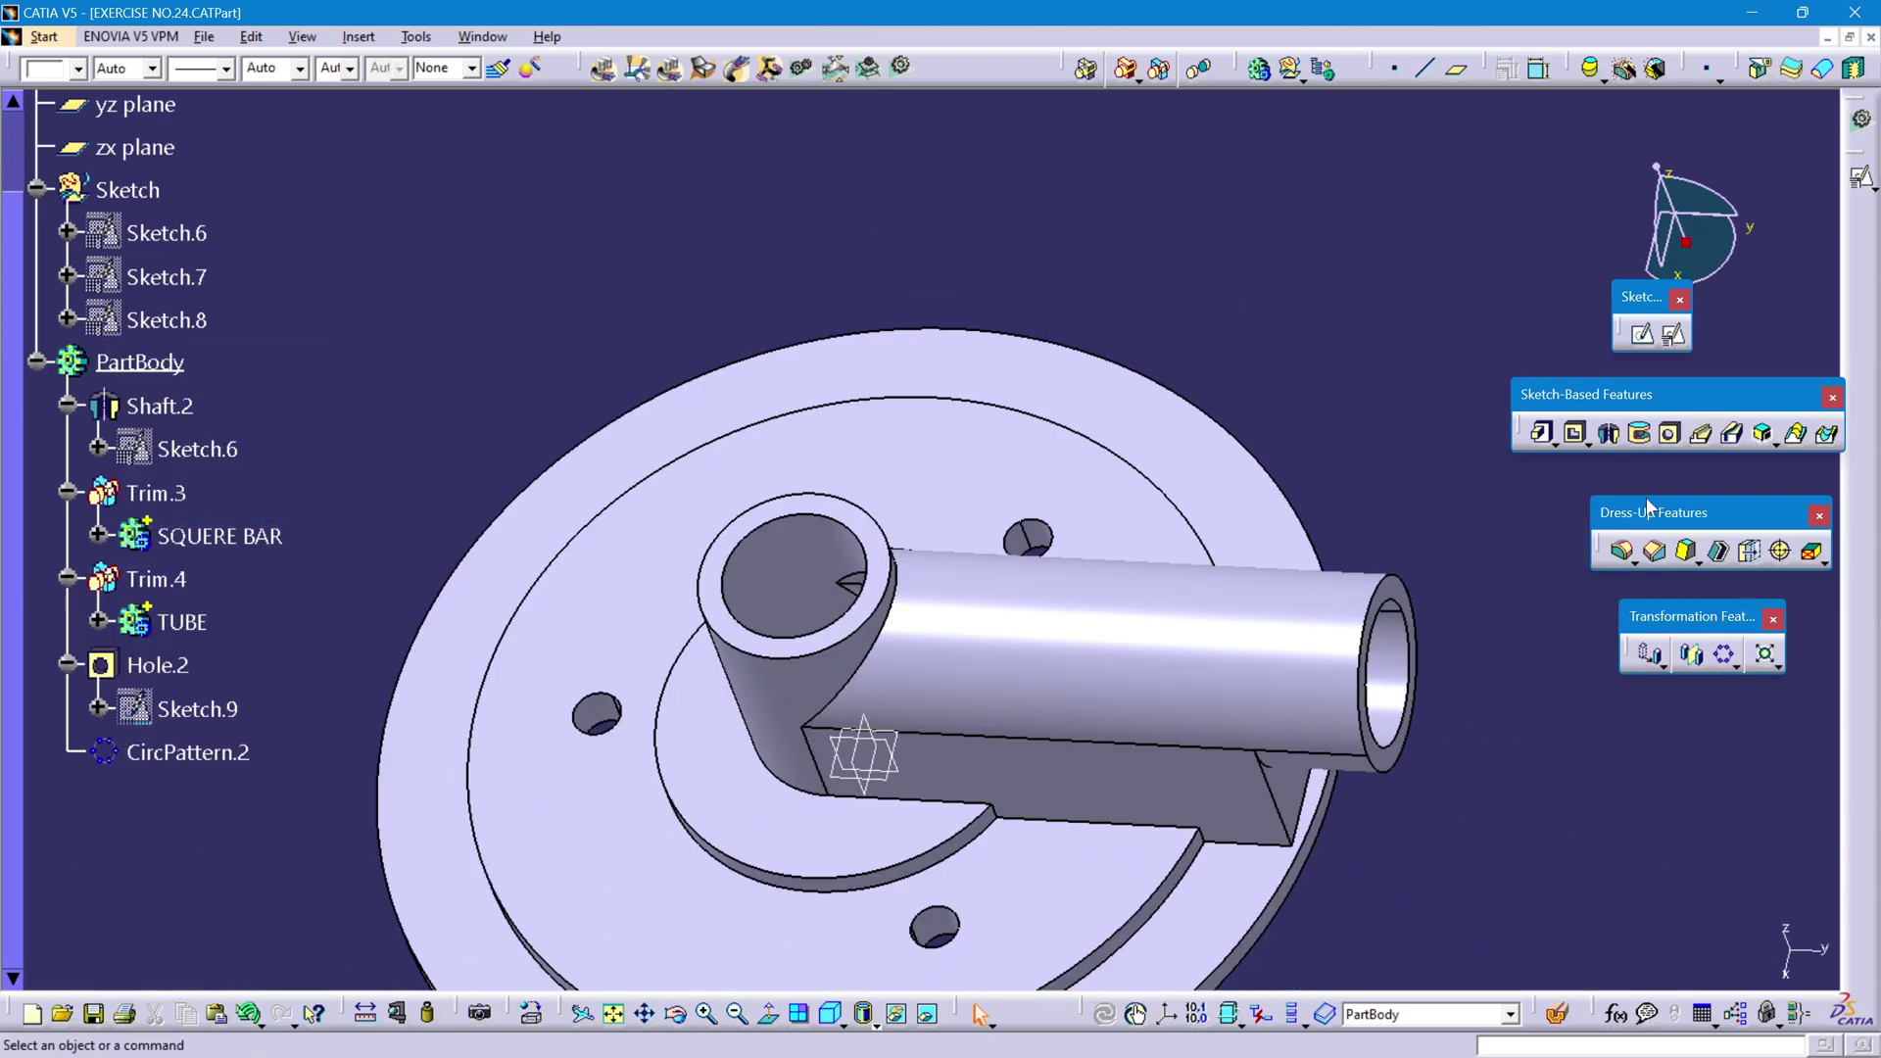
- Preview a 2 mm edge fillet on the two edges where the tube meets the hub
{"action": "left_click", "coordinate": [1621, 552]}
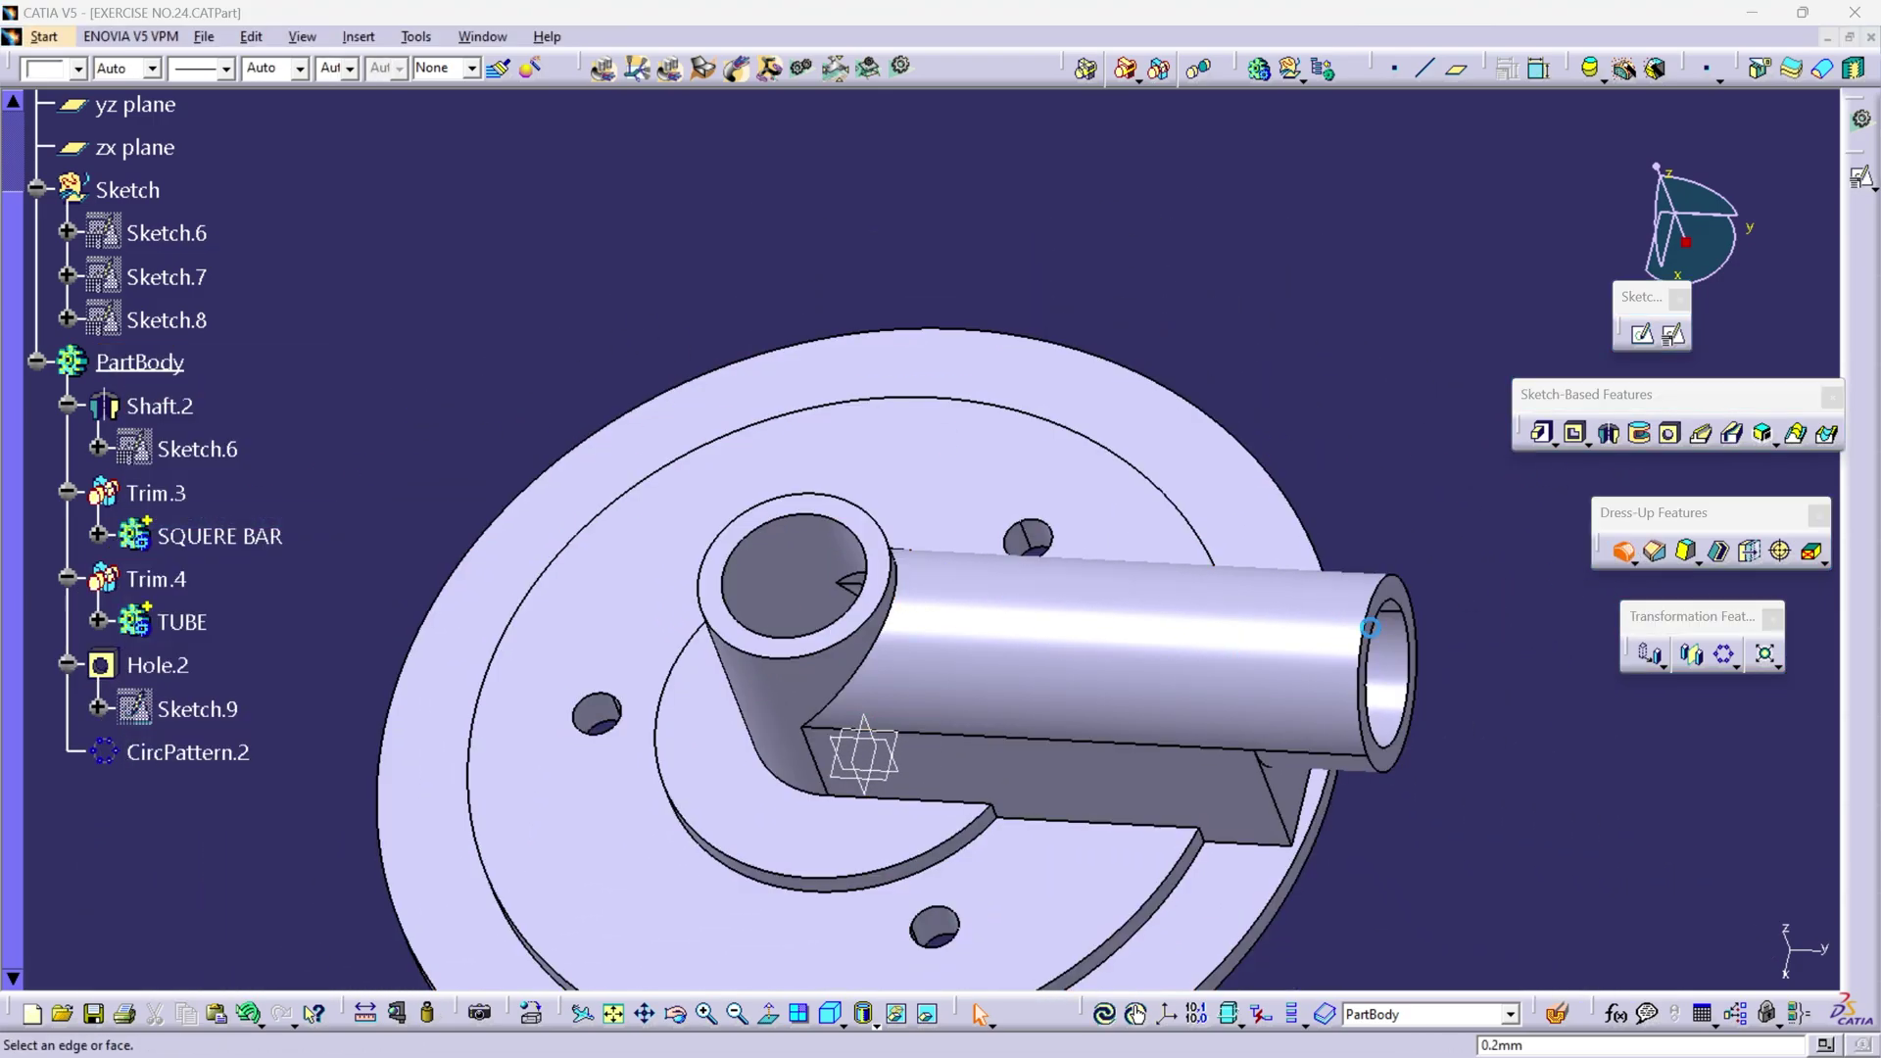
{"action": "left_click", "coordinate": [837, 718]}
{"action": "middle_click_drag", "start_coordinate": [1028, 607], "coordinate": [1029, 423]}
{"action": "left_click", "coordinate": [1408, 555]}
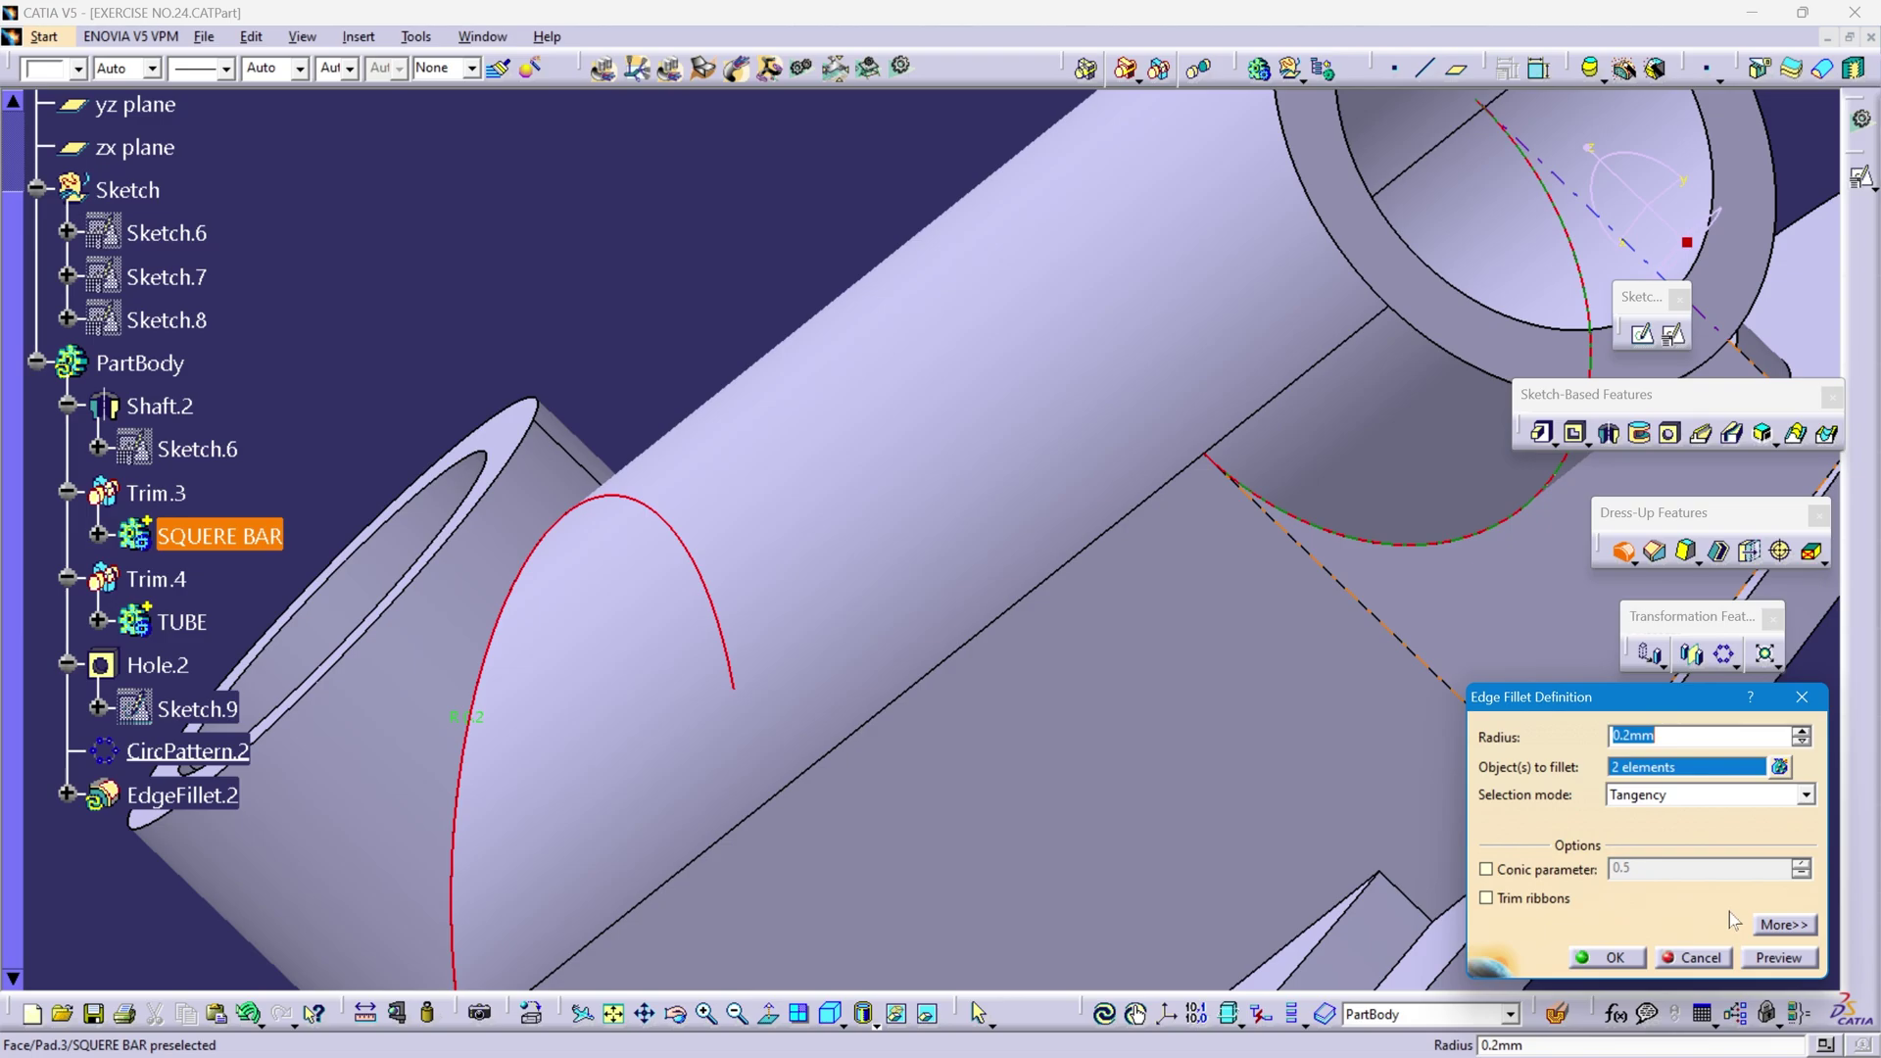
{"action": "type", "text": "2"}
{"action": "left_click", "coordinate": [1777, 957]}
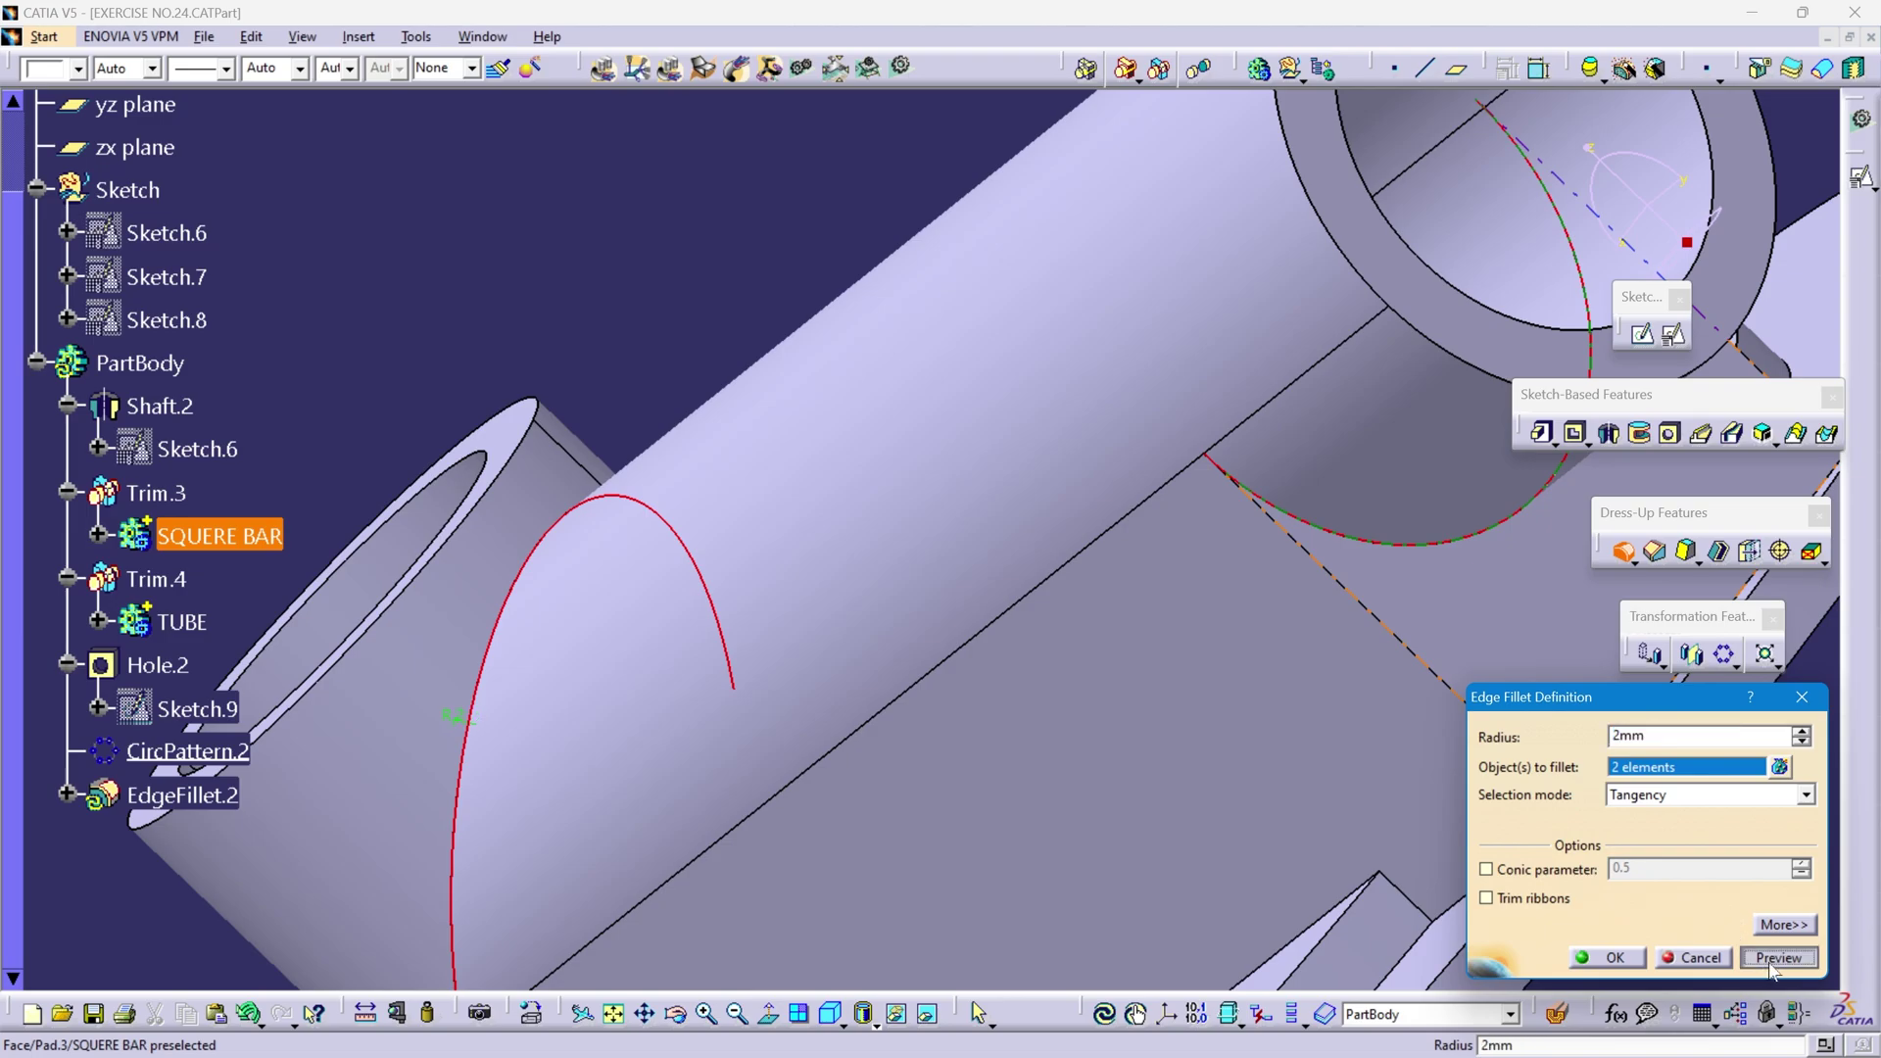
{"action": "double_click", "coordinate": [1655, 735]}
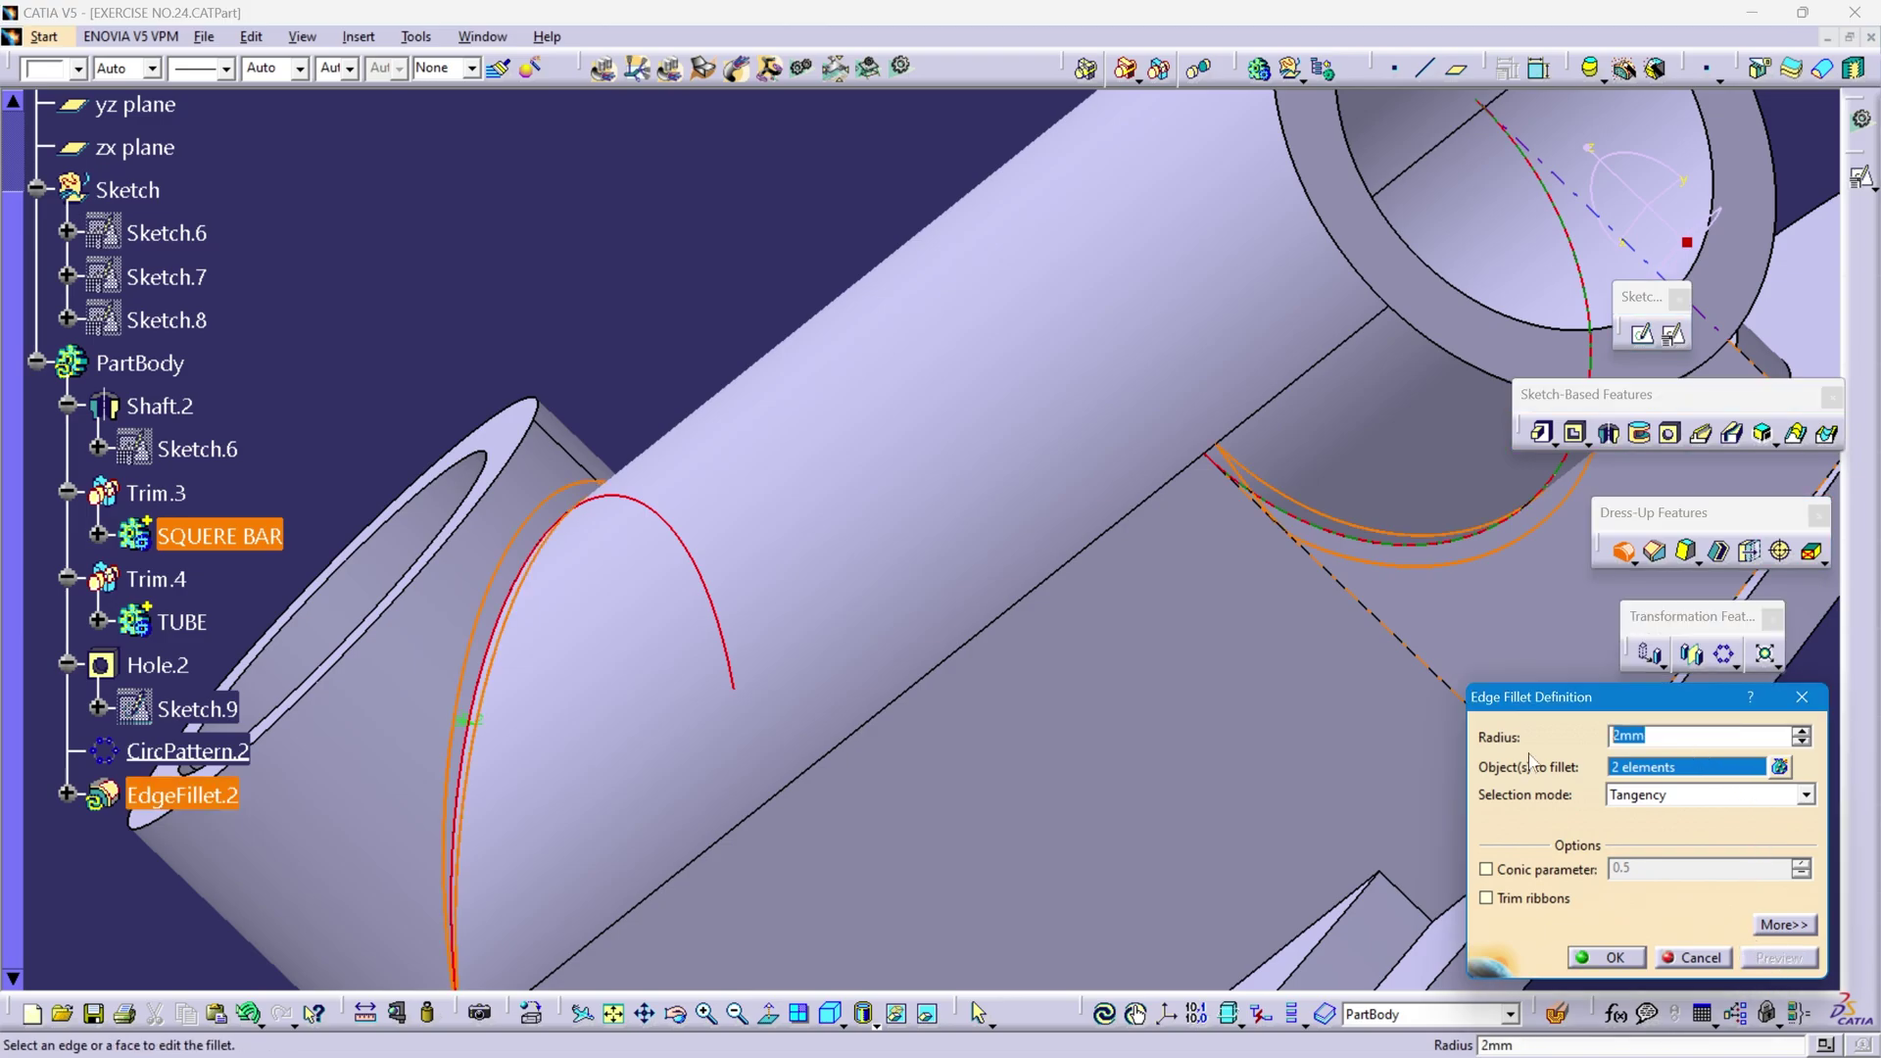